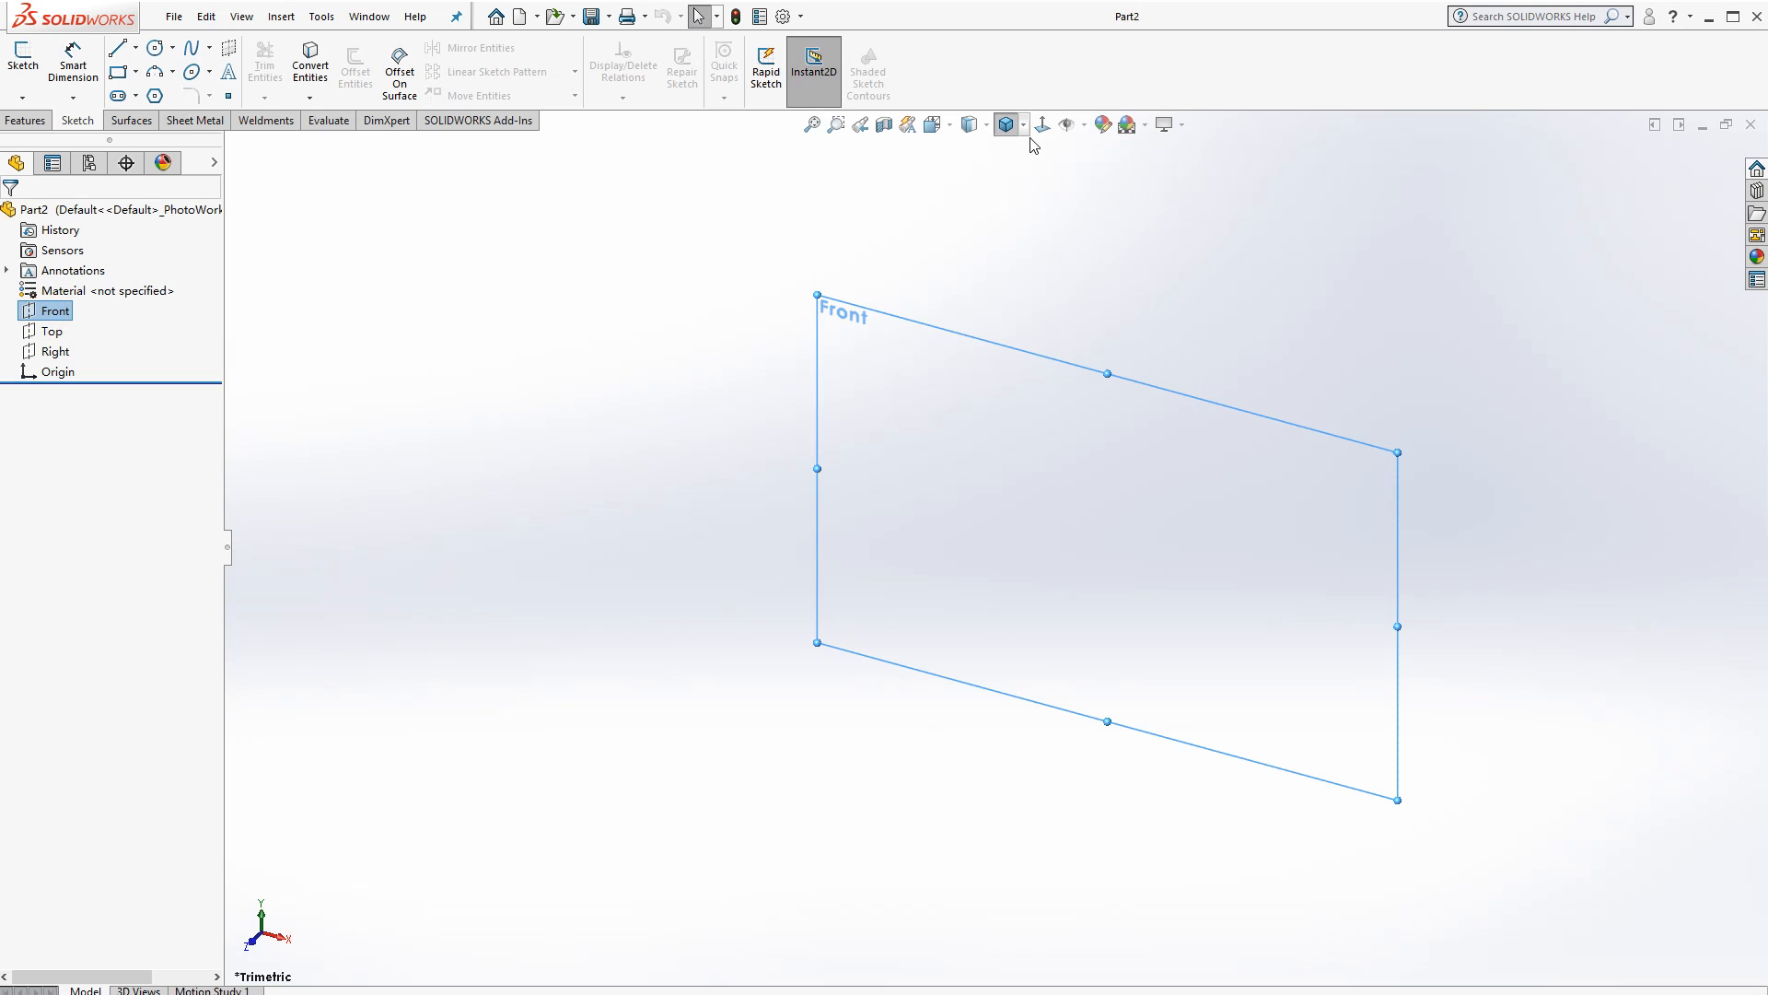
Orient the view normal to the Front plane and start a new sketch on that plane
left_click(1035, 125)
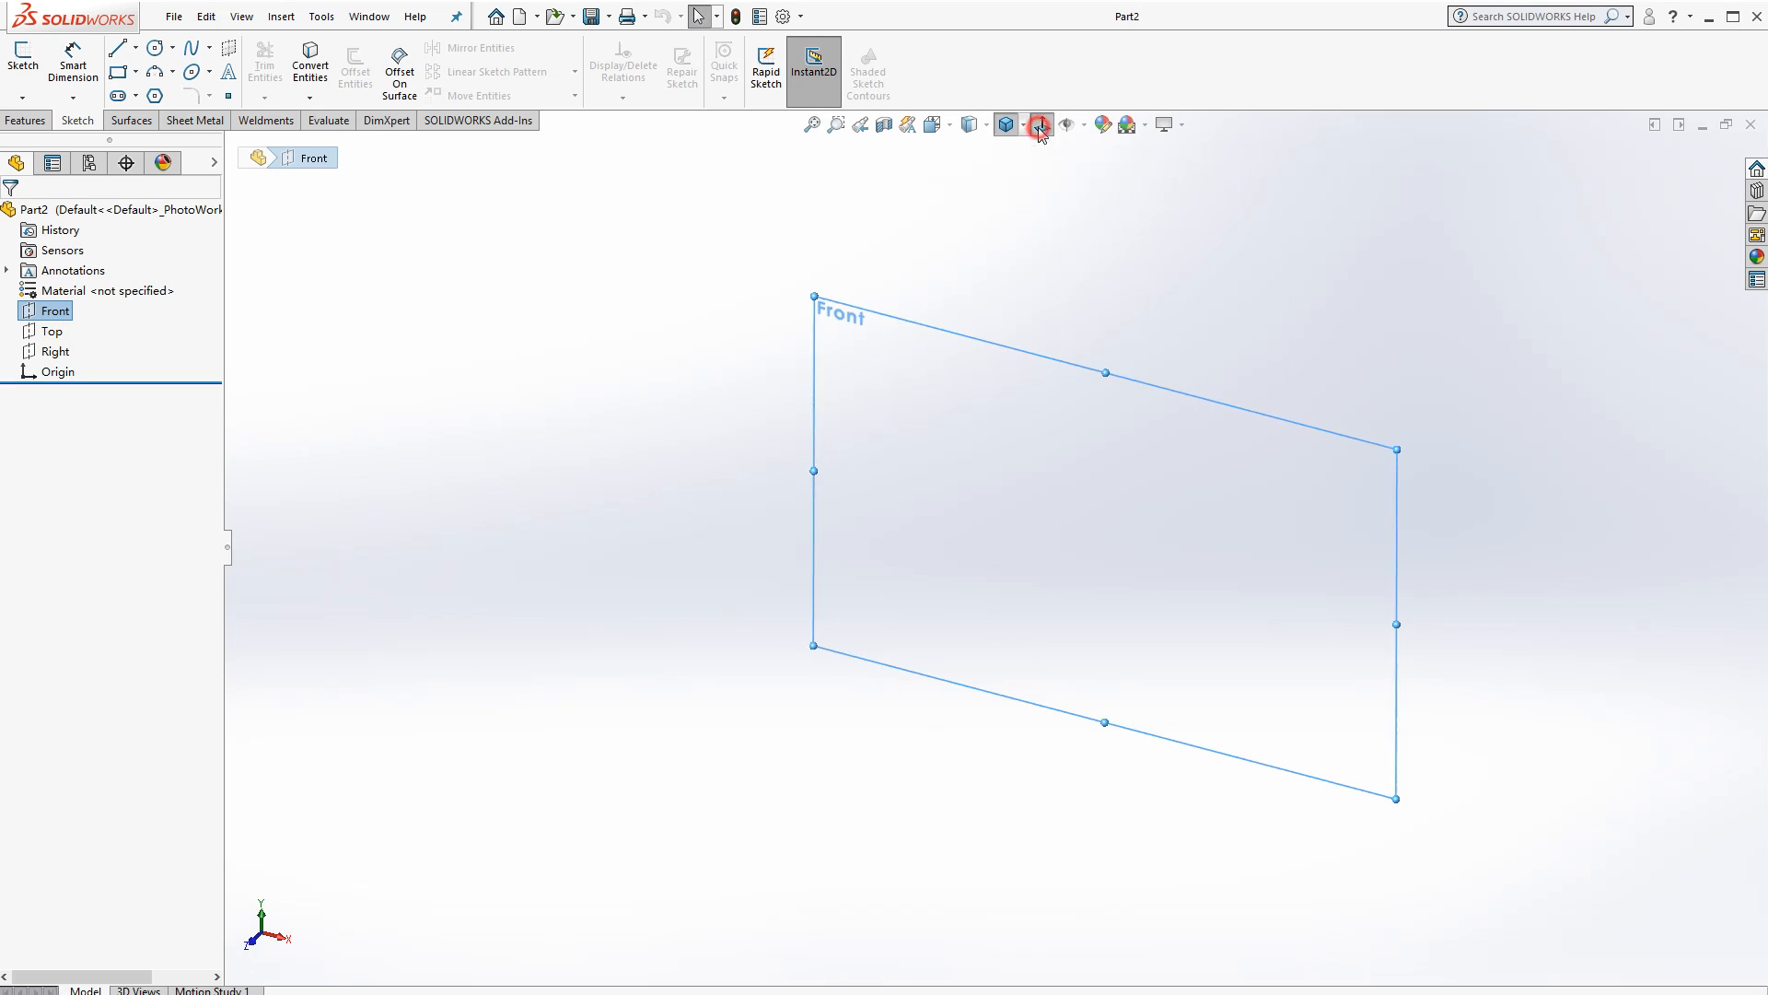
left_click(511, 373)
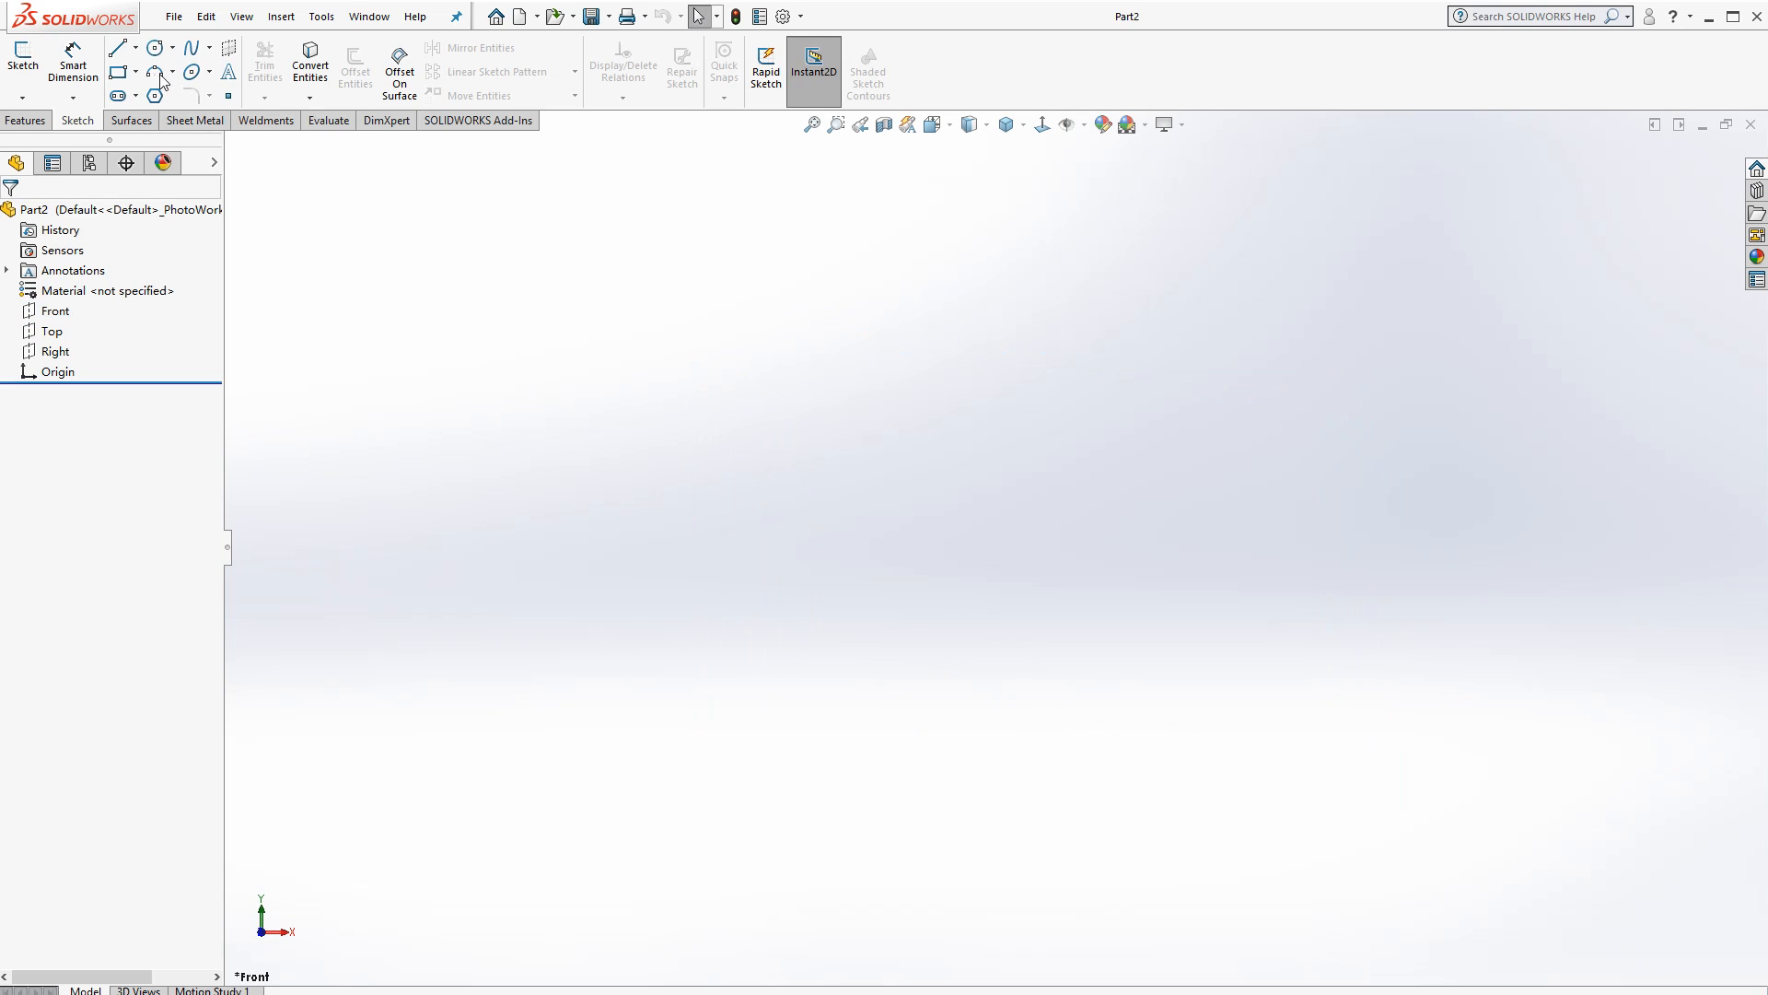
left_click(20, 57)
left_click(749, 426)
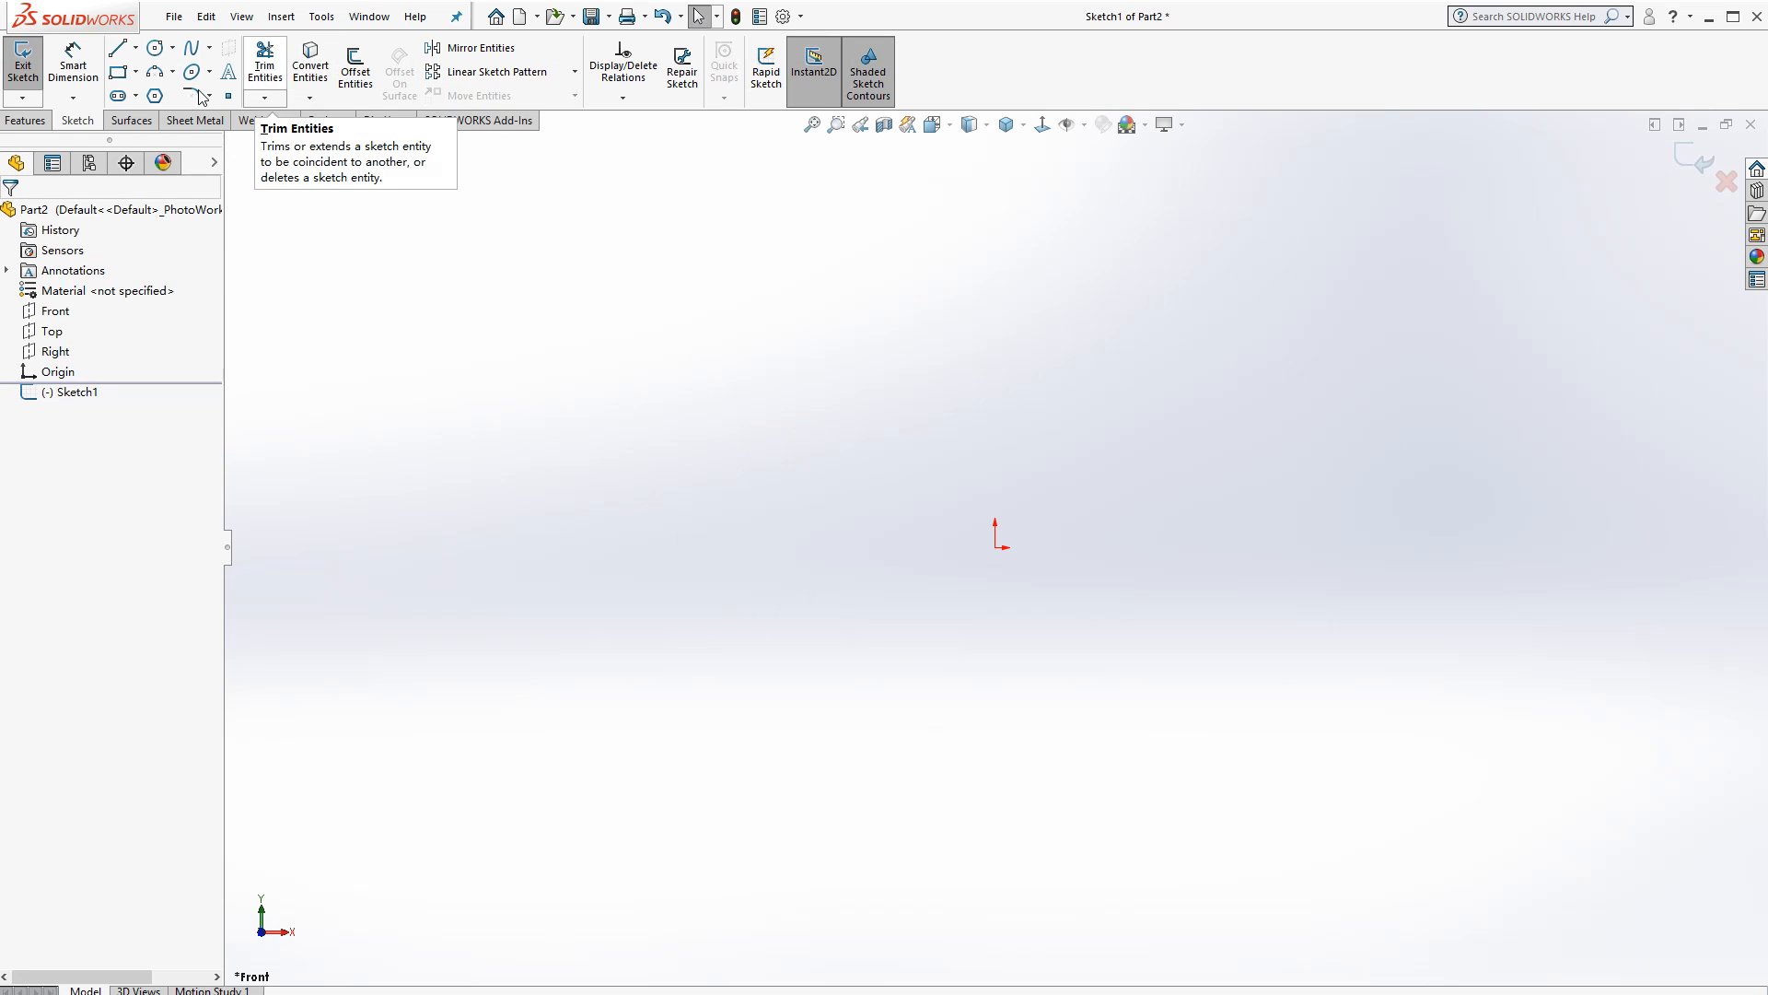
Sketch a vertical construction centerline about 96 mm long, running upward from the origin
left_click(136, 47)
left_click(147, 92)
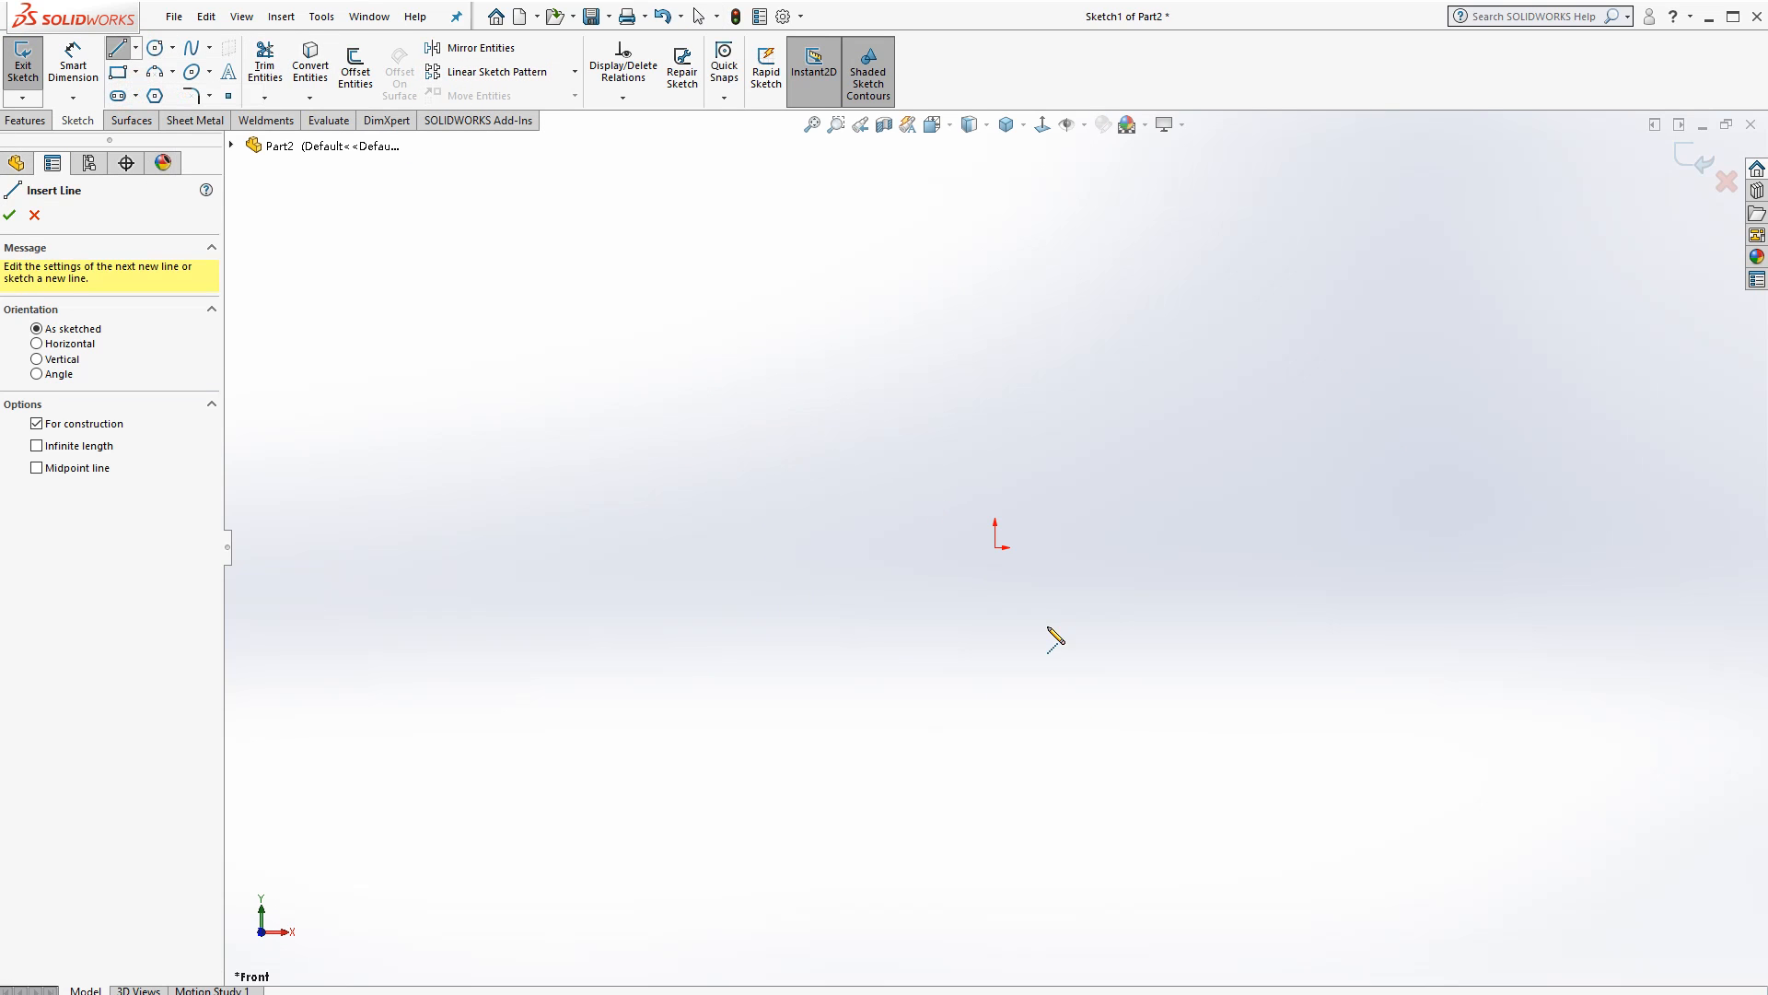
left_click(996, 548)
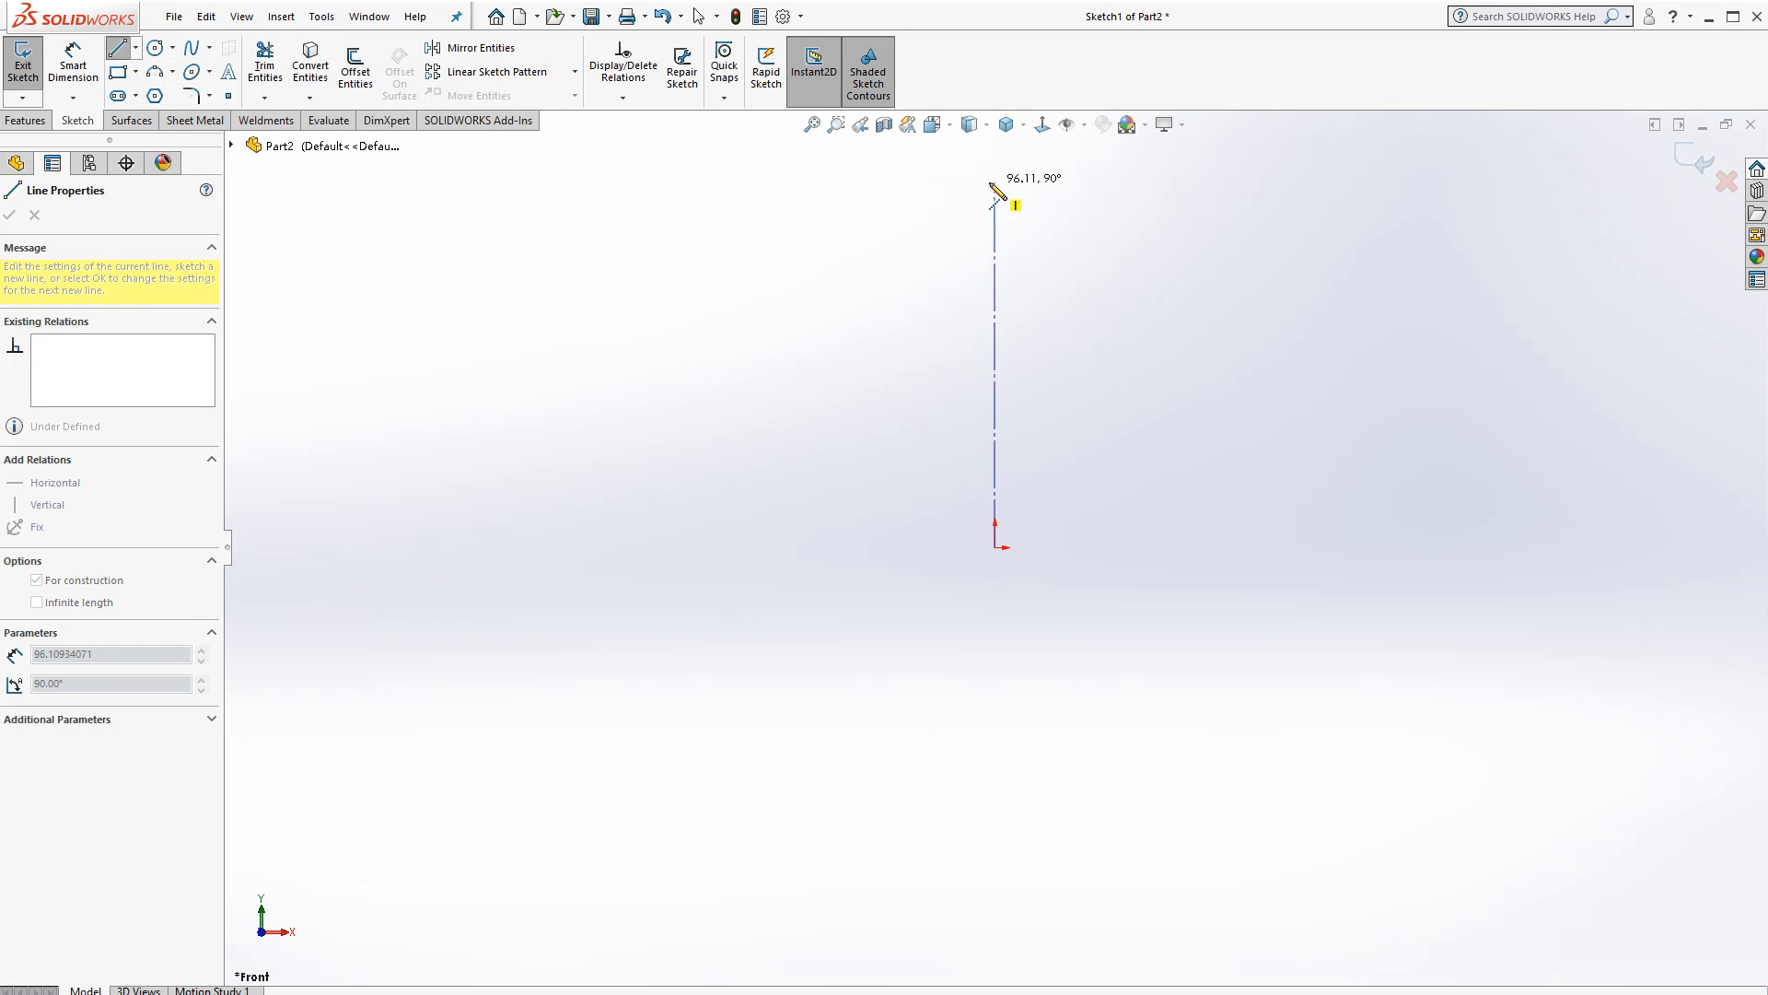
left_click(994, 182)
key("Escape")
key("Escape")
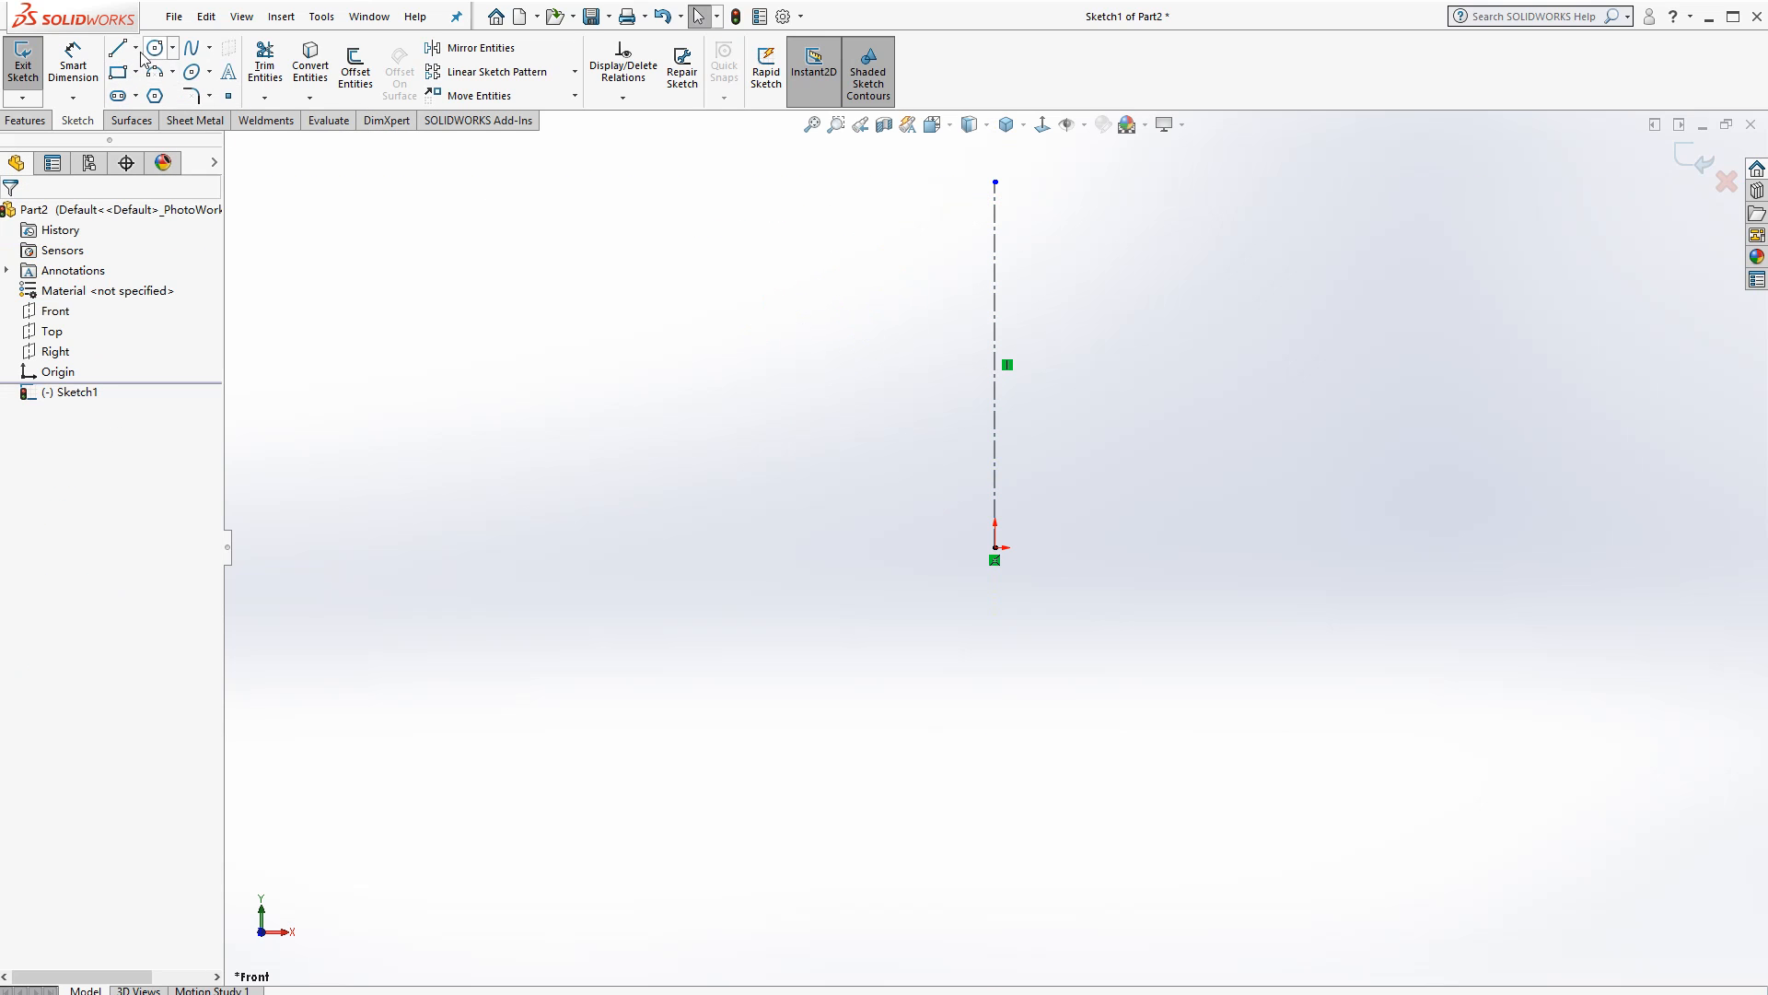
Sketch a horizontal line leftward from the centerline's upper end, followed by a vertical line about 46 mm long running down from it
key("l")
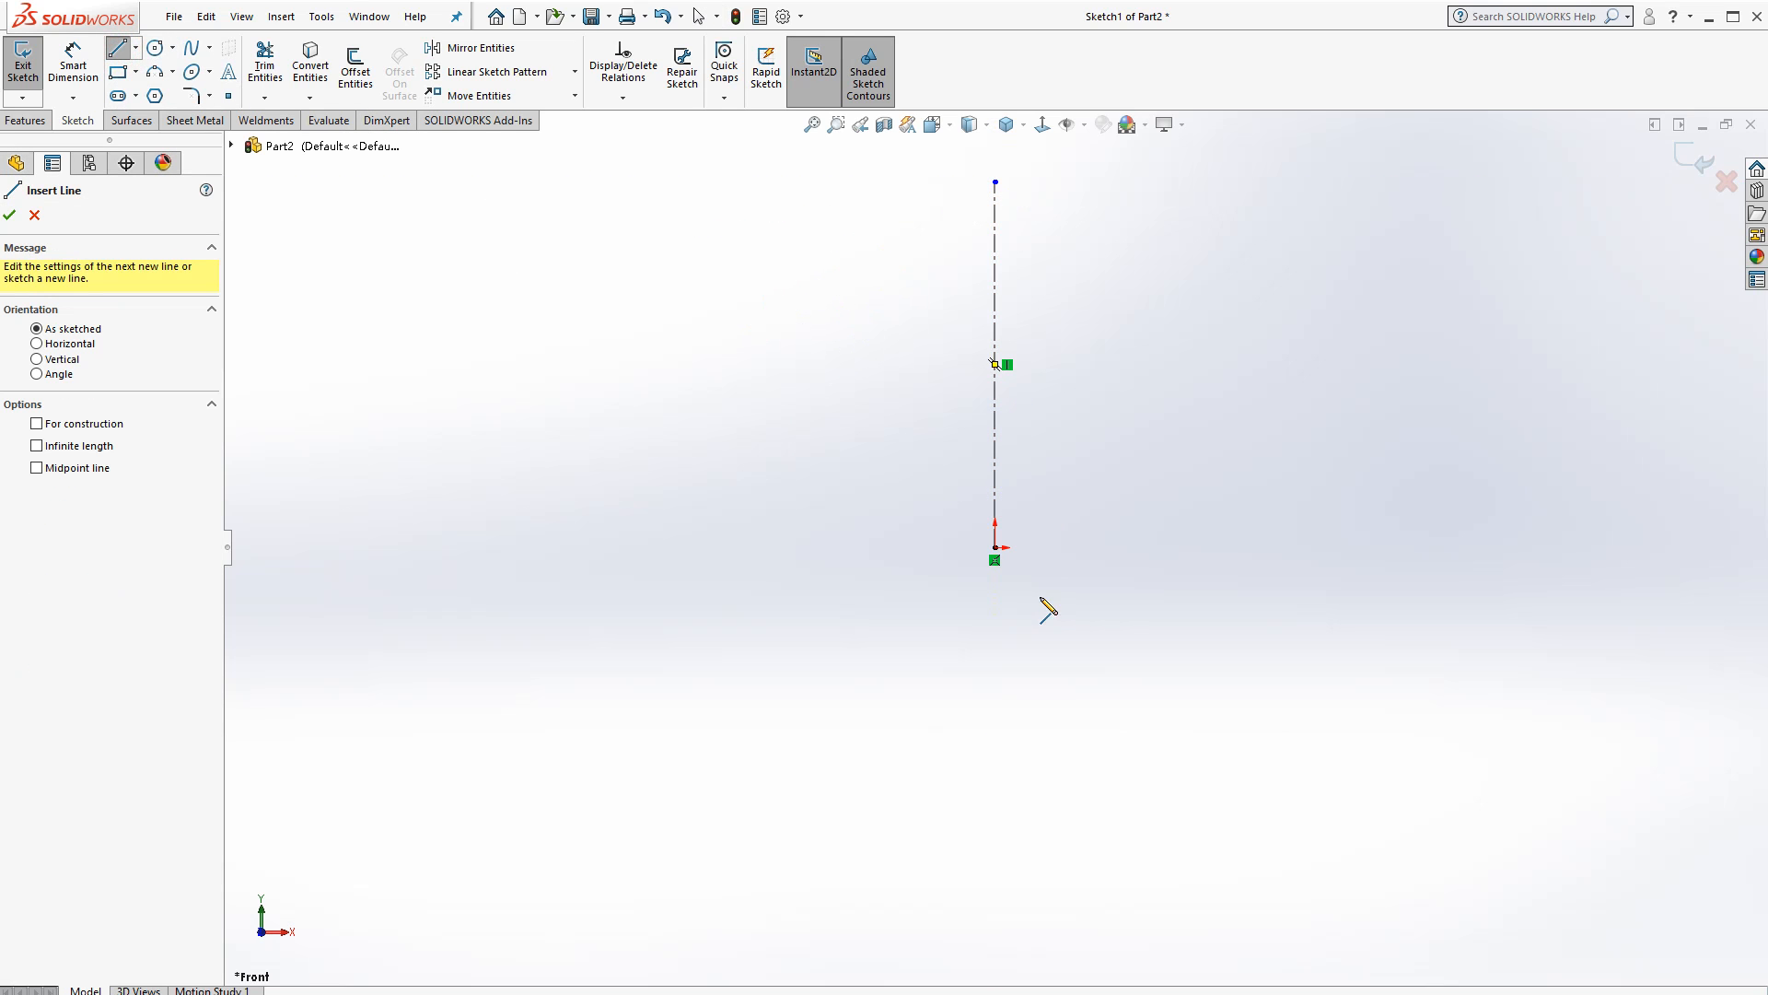
scroll(1027, 542, "up", 3)
scroll(1008, 379, "down", 5)
scroll(1015, 377, "up", 3)
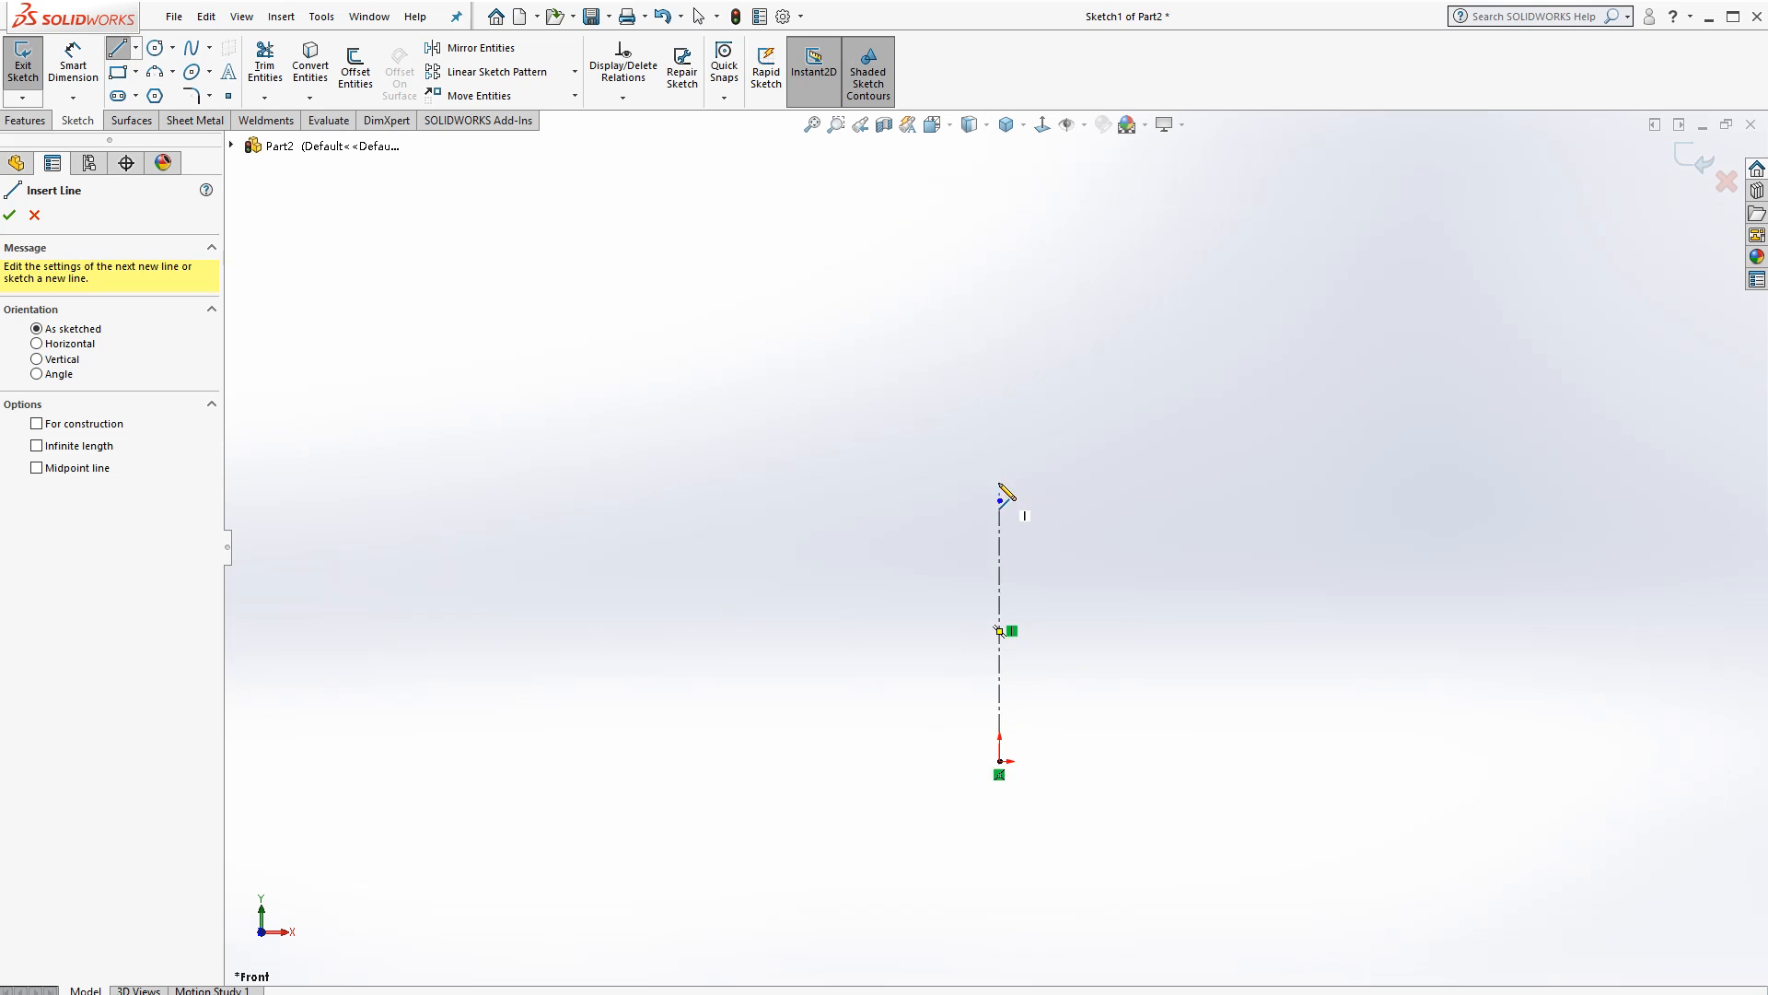
scroll(1005, 498, "down", 3)
left_click(959, 377)
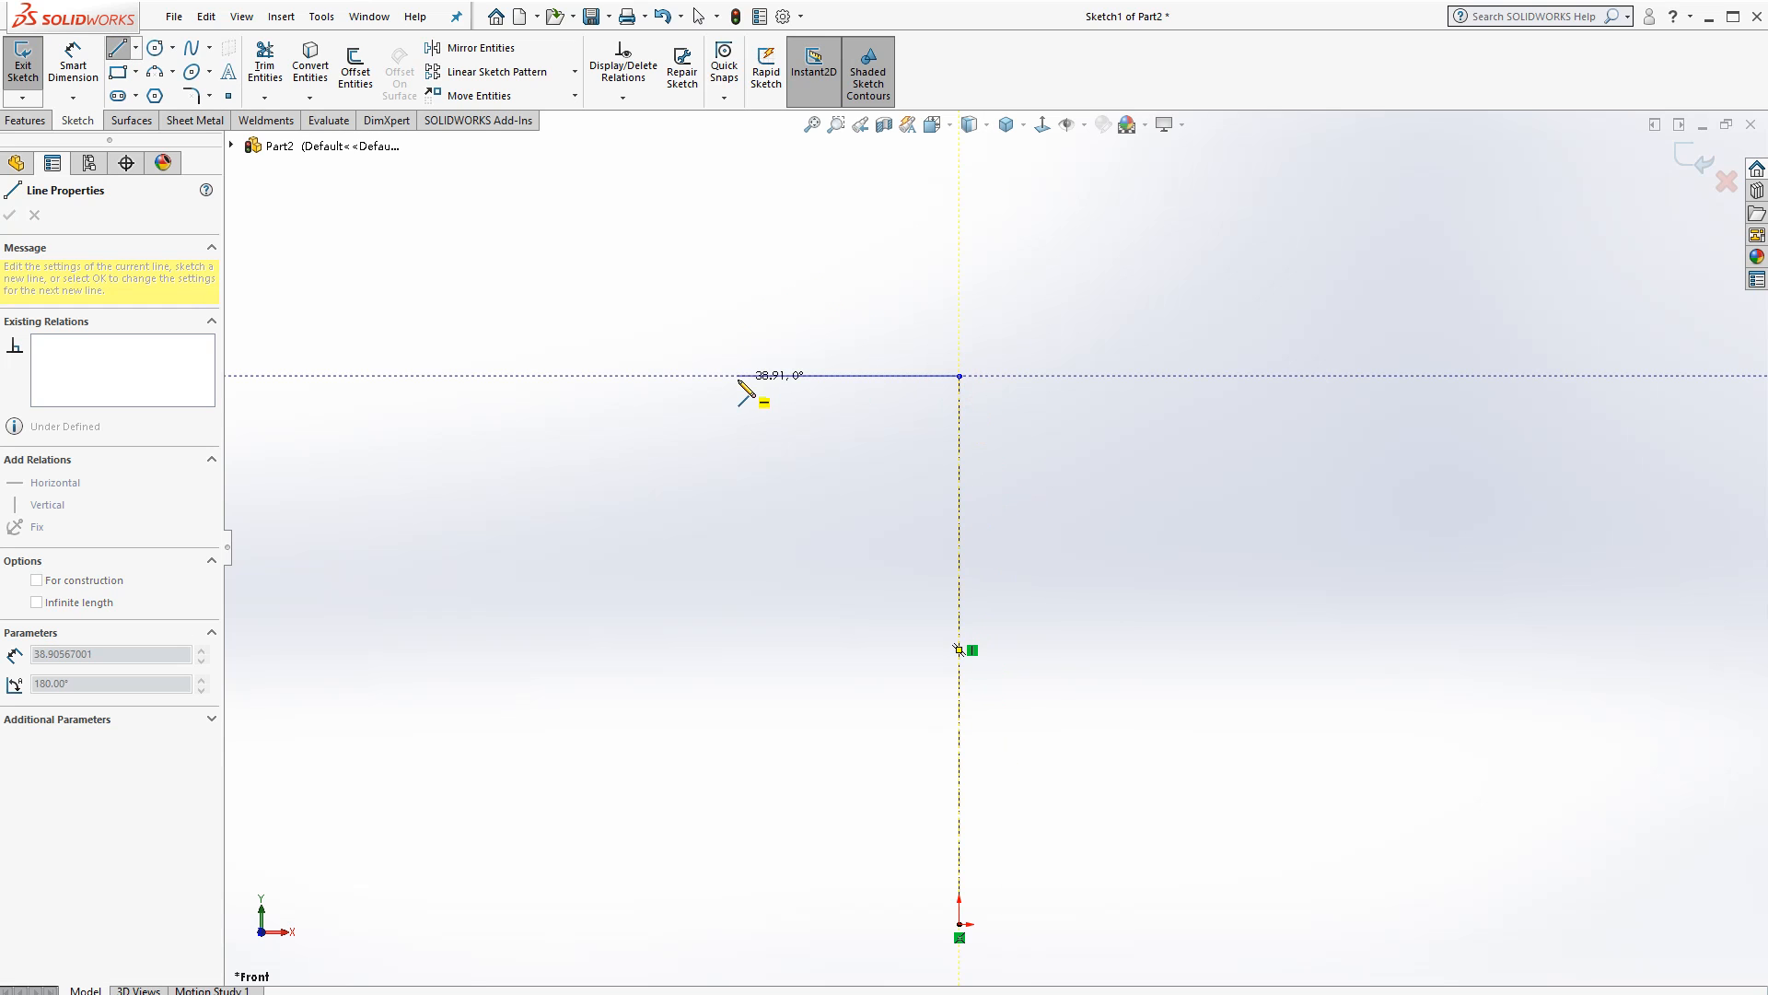
left_click(753, 376)
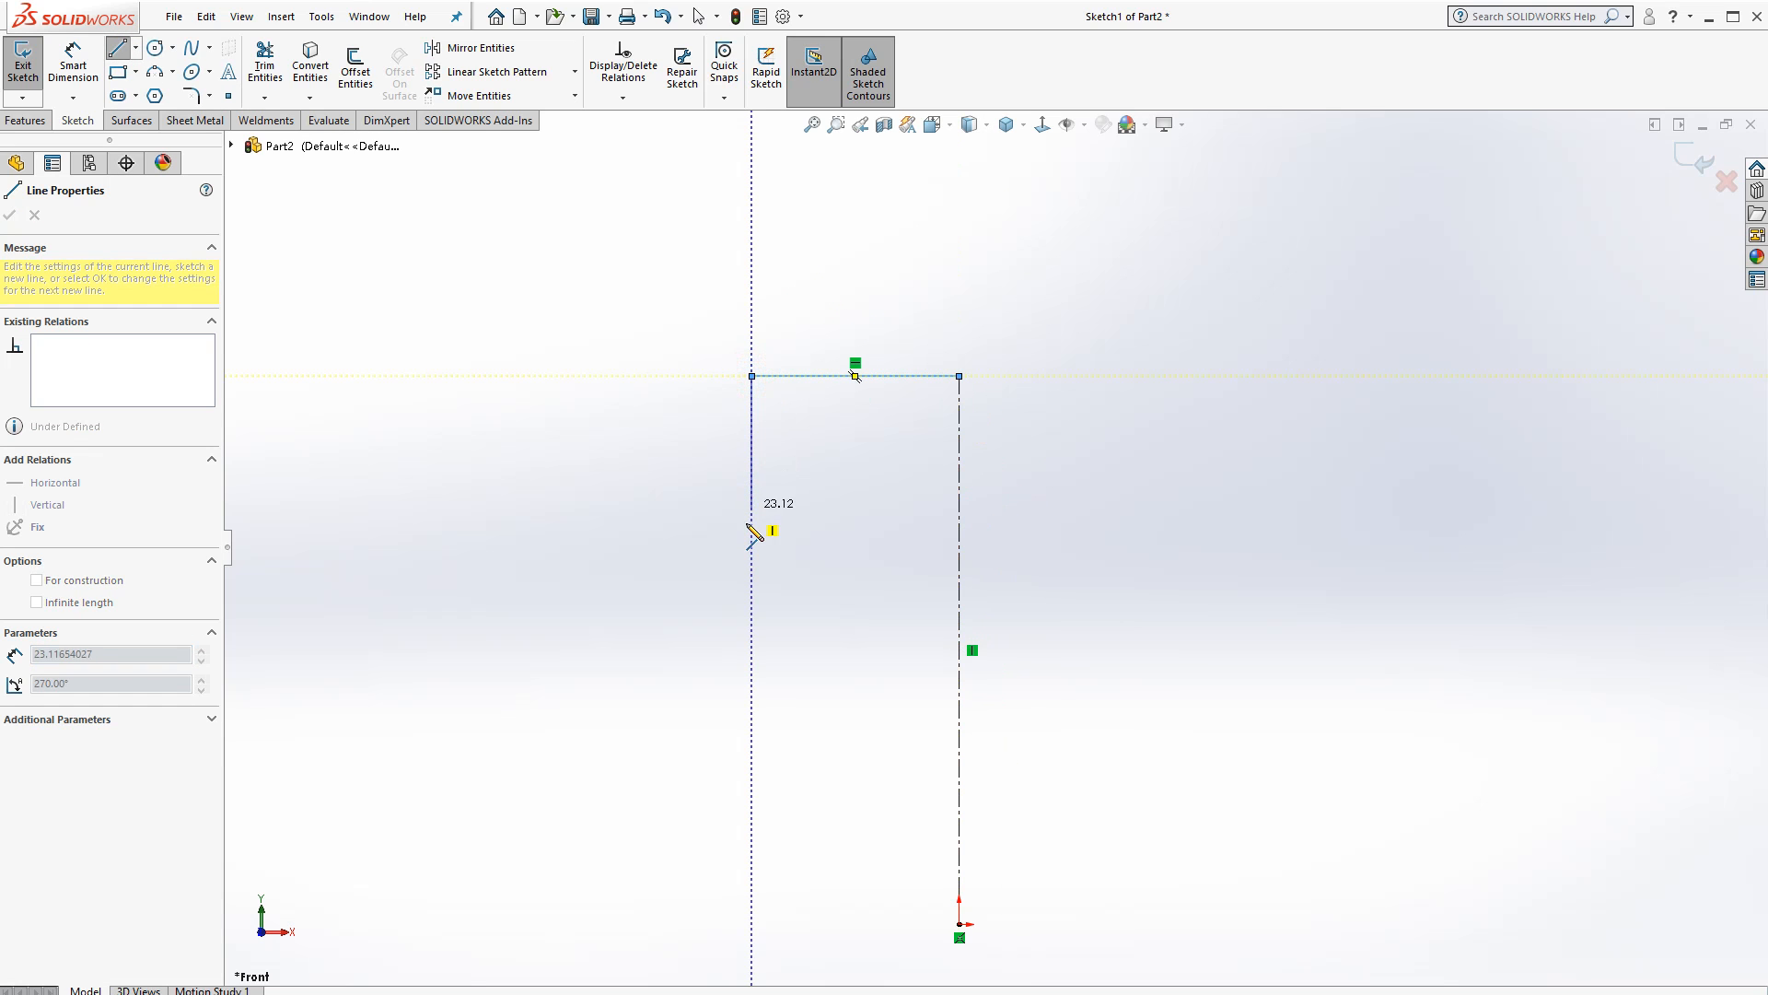
left_click(752, 636)
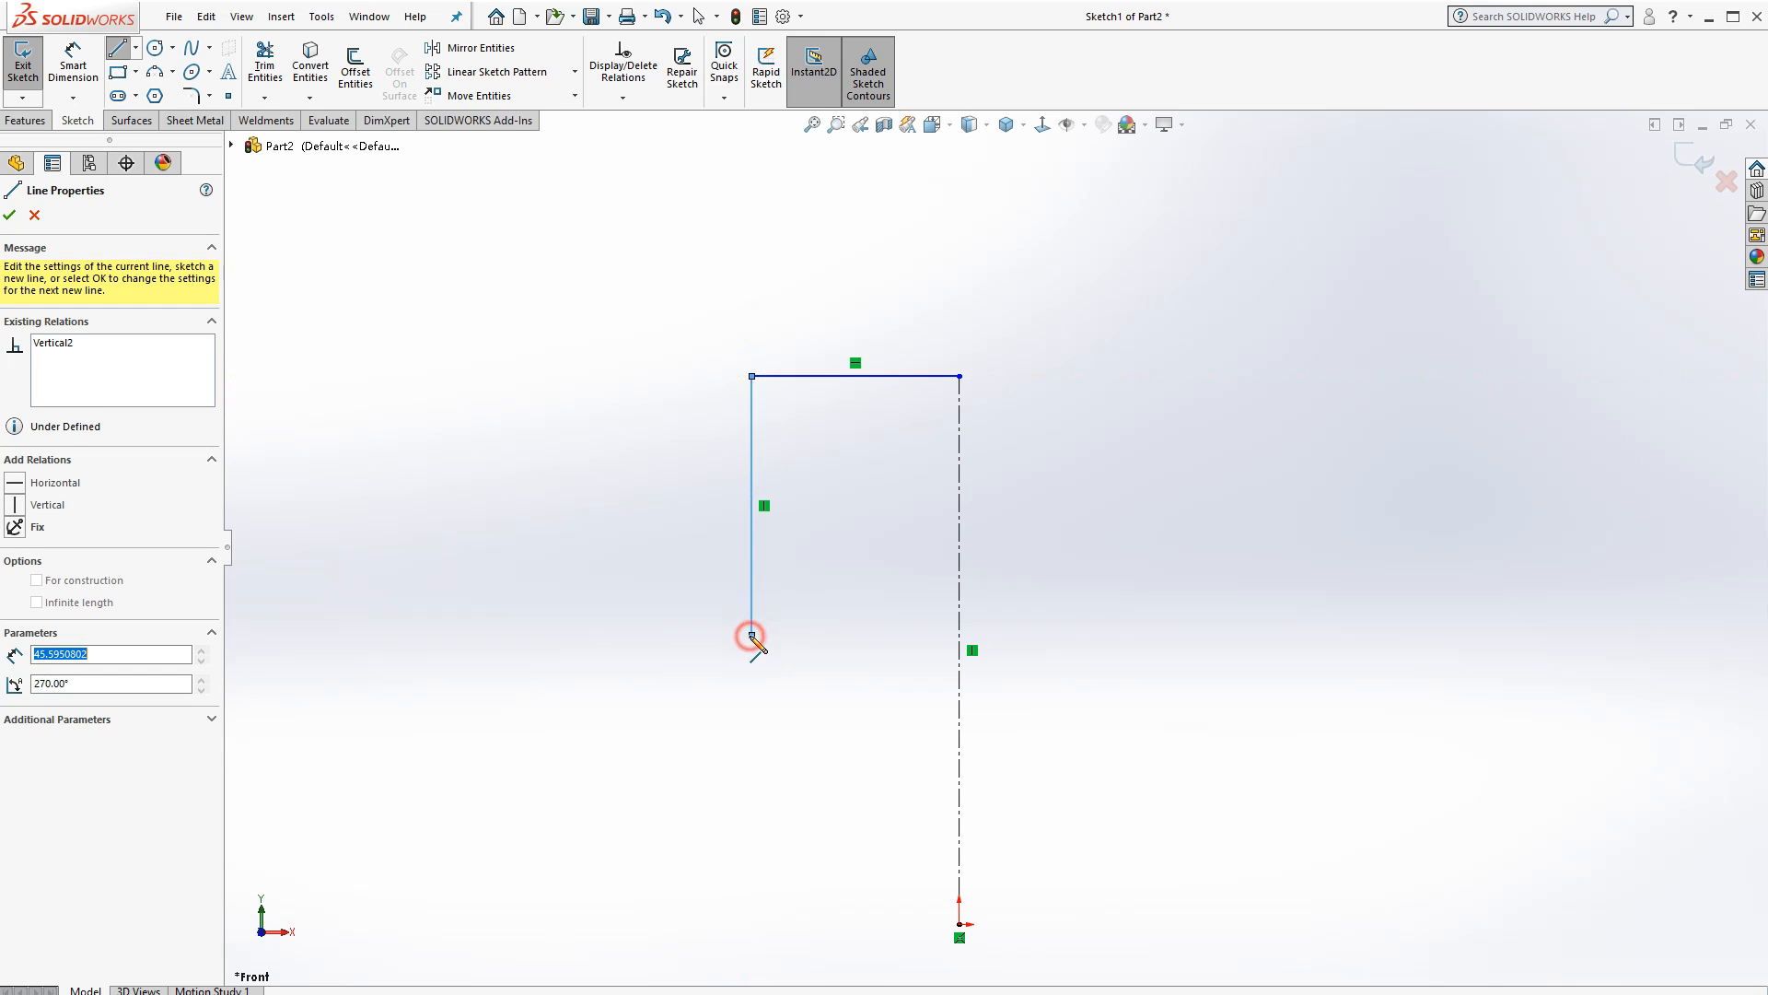
Continue the profile with two opposing tangent arcs, the lower about 10 mm in radius, and a slanted line down-left to the origin's level
left_click(833, 751)
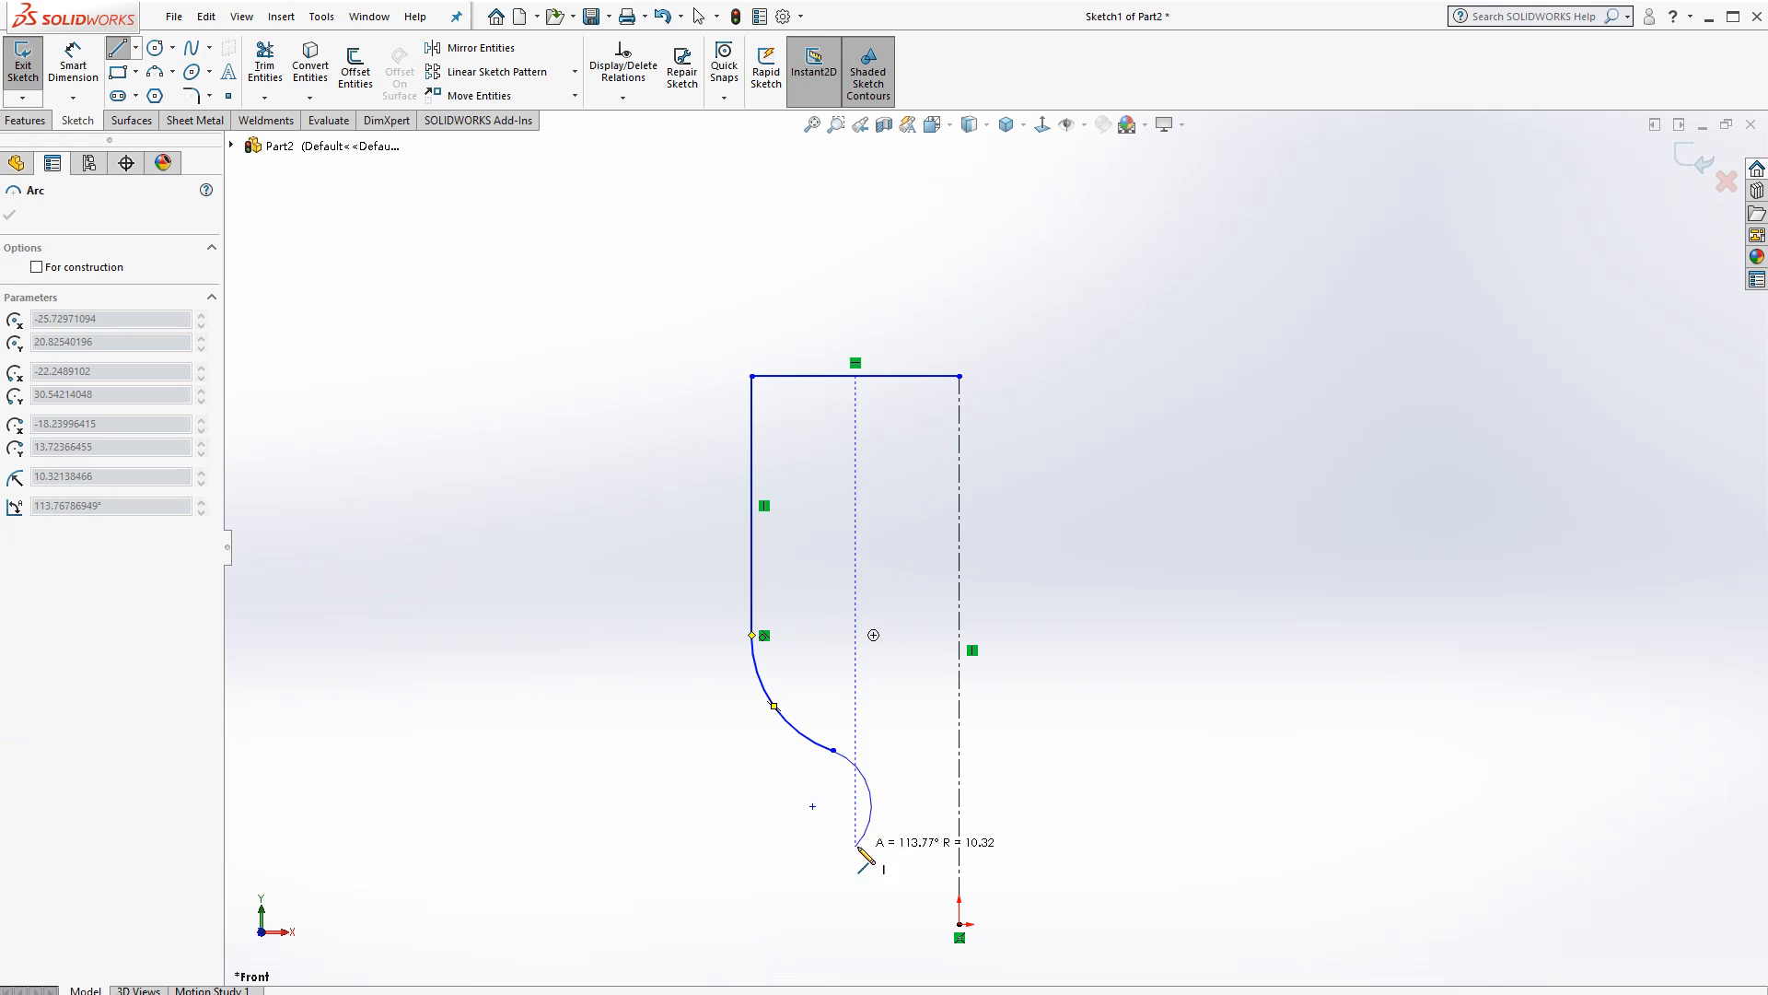
left_click(857, 846)
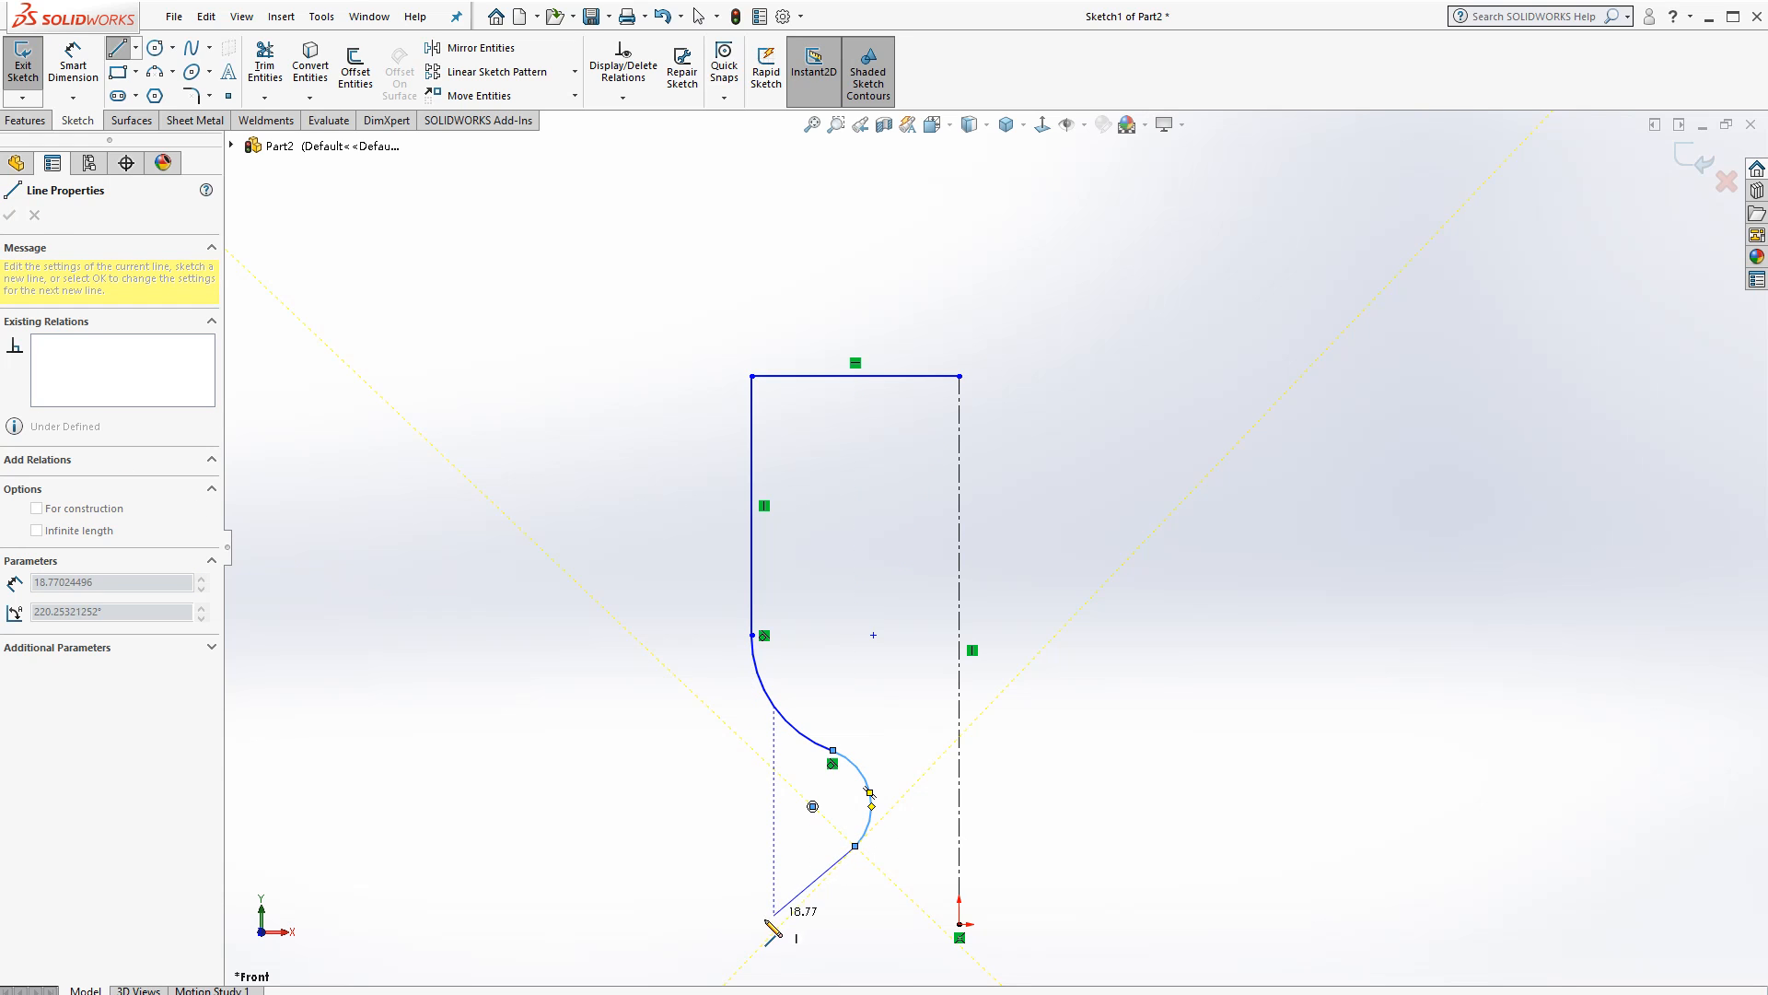
left_click(763, 924)
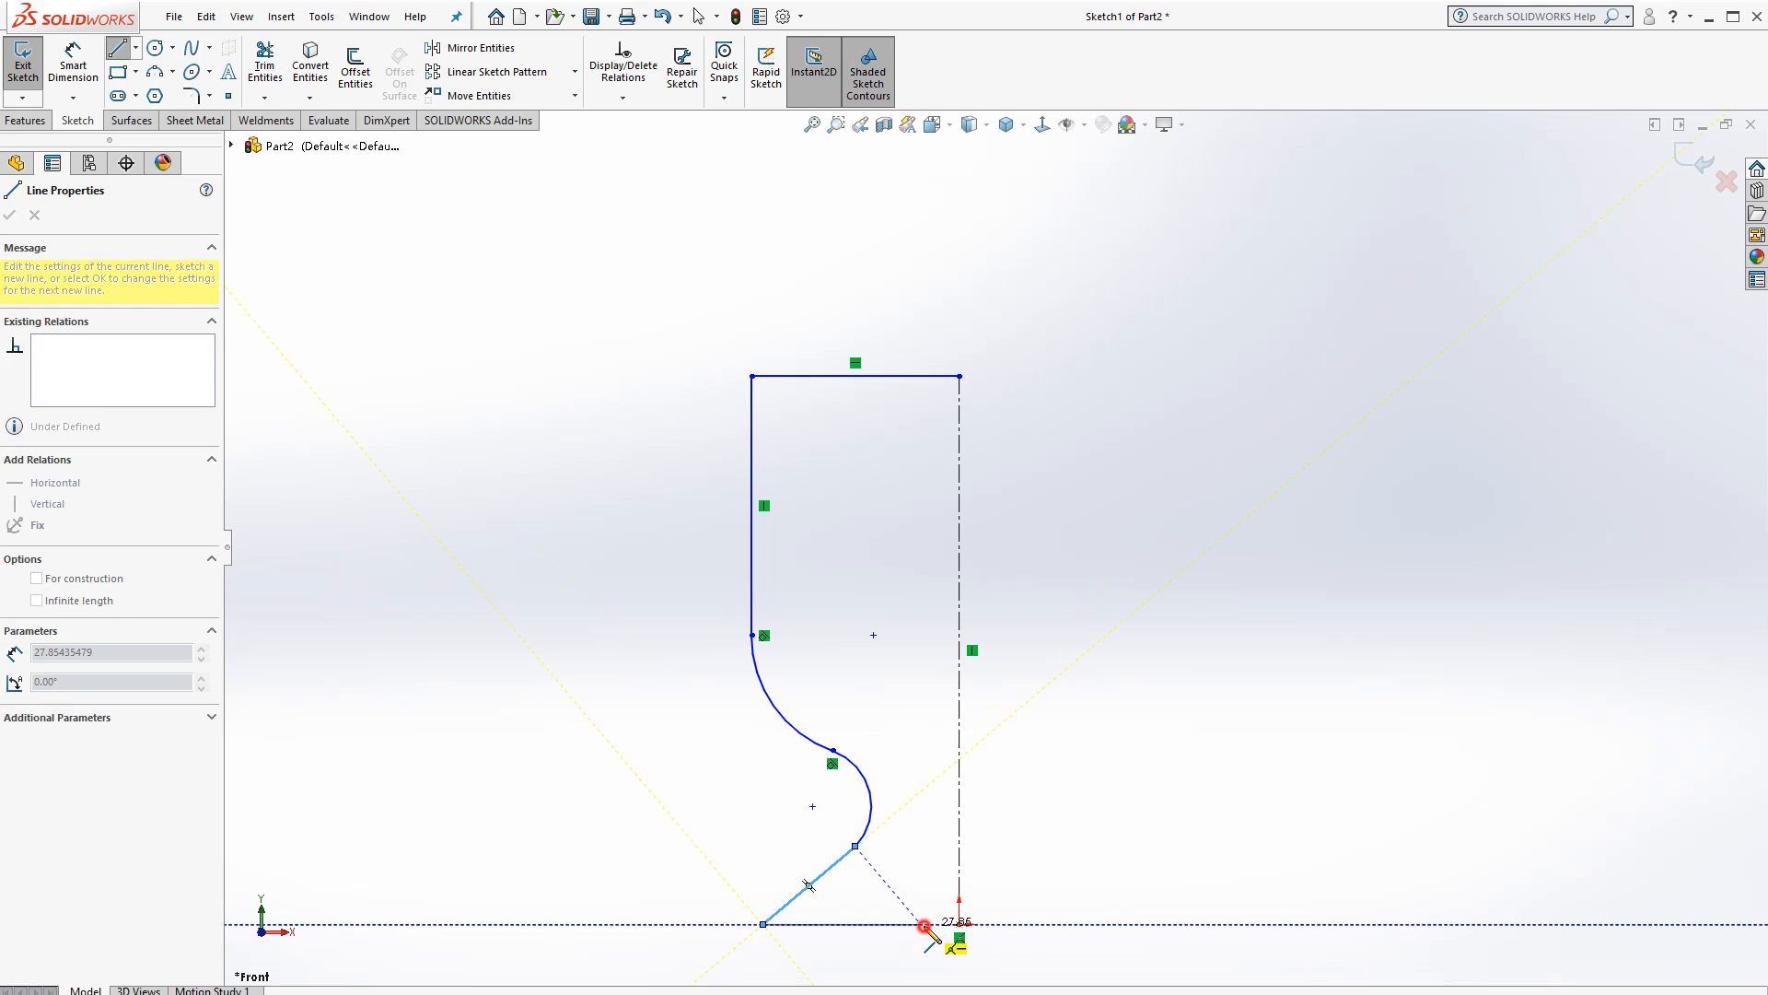
Add a horizontal base line about 28 mm long toward the origin and a tangent arc of about 5.6 mm radius curling upward from it
left_click(923, 924)
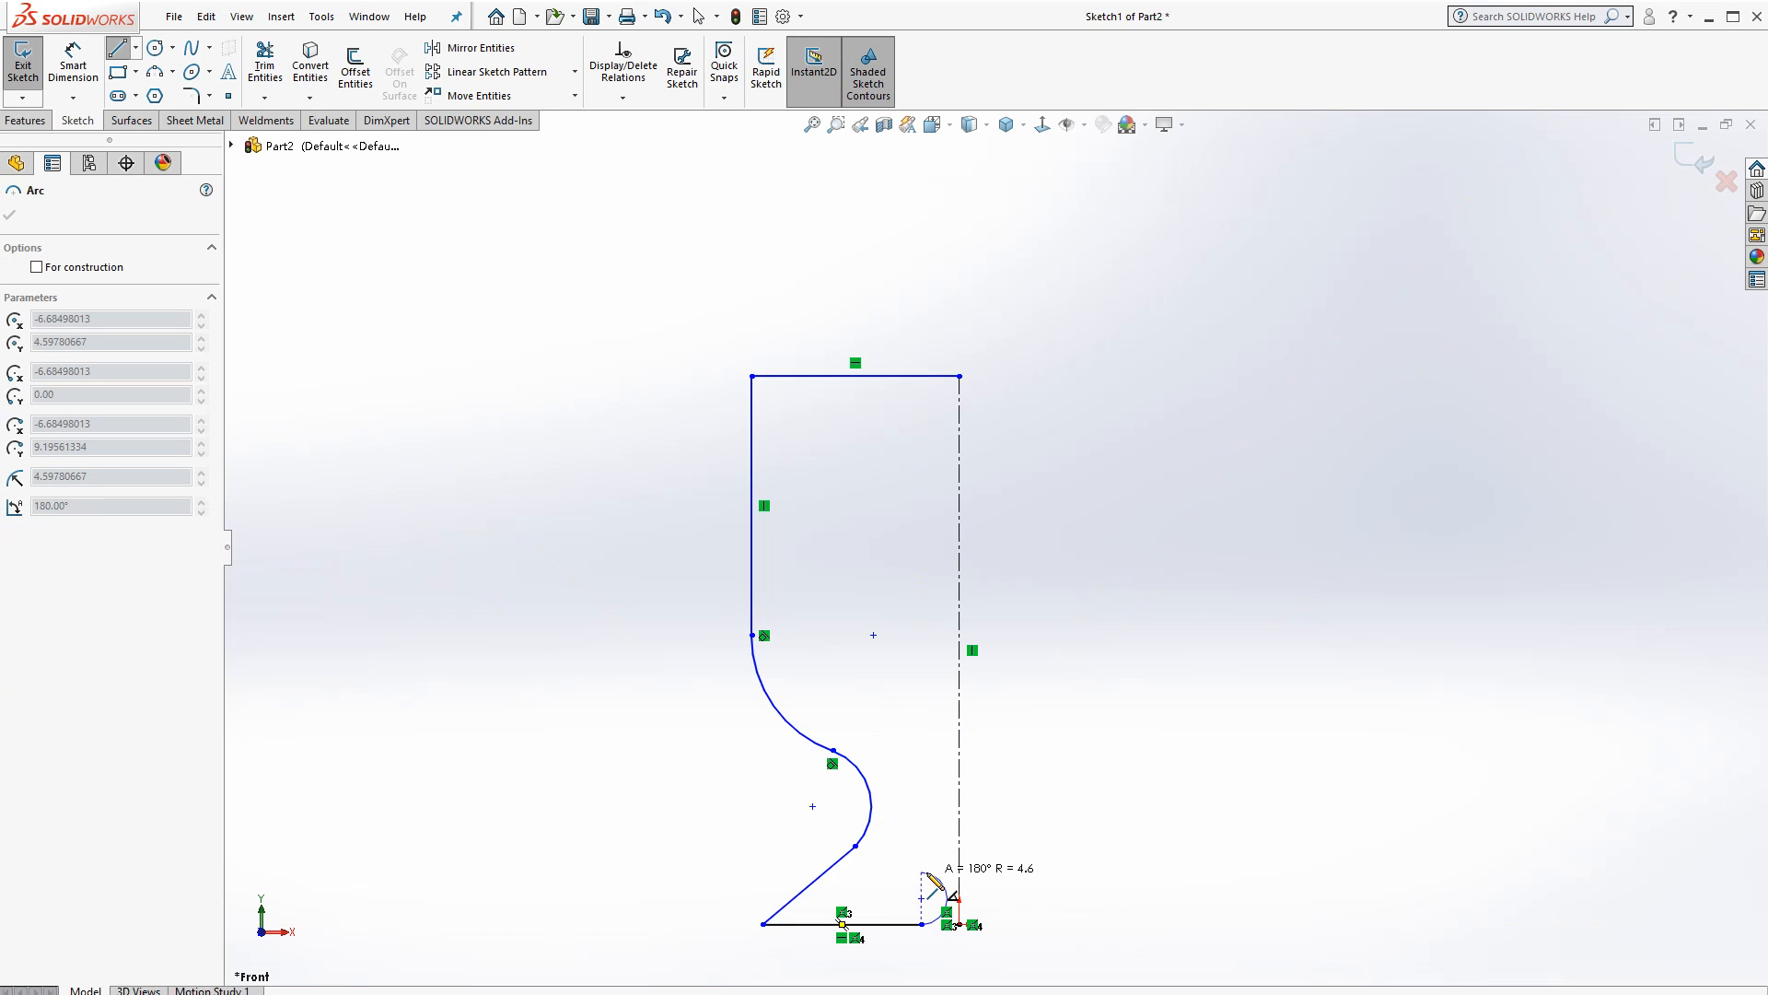
left_click(932, 861)
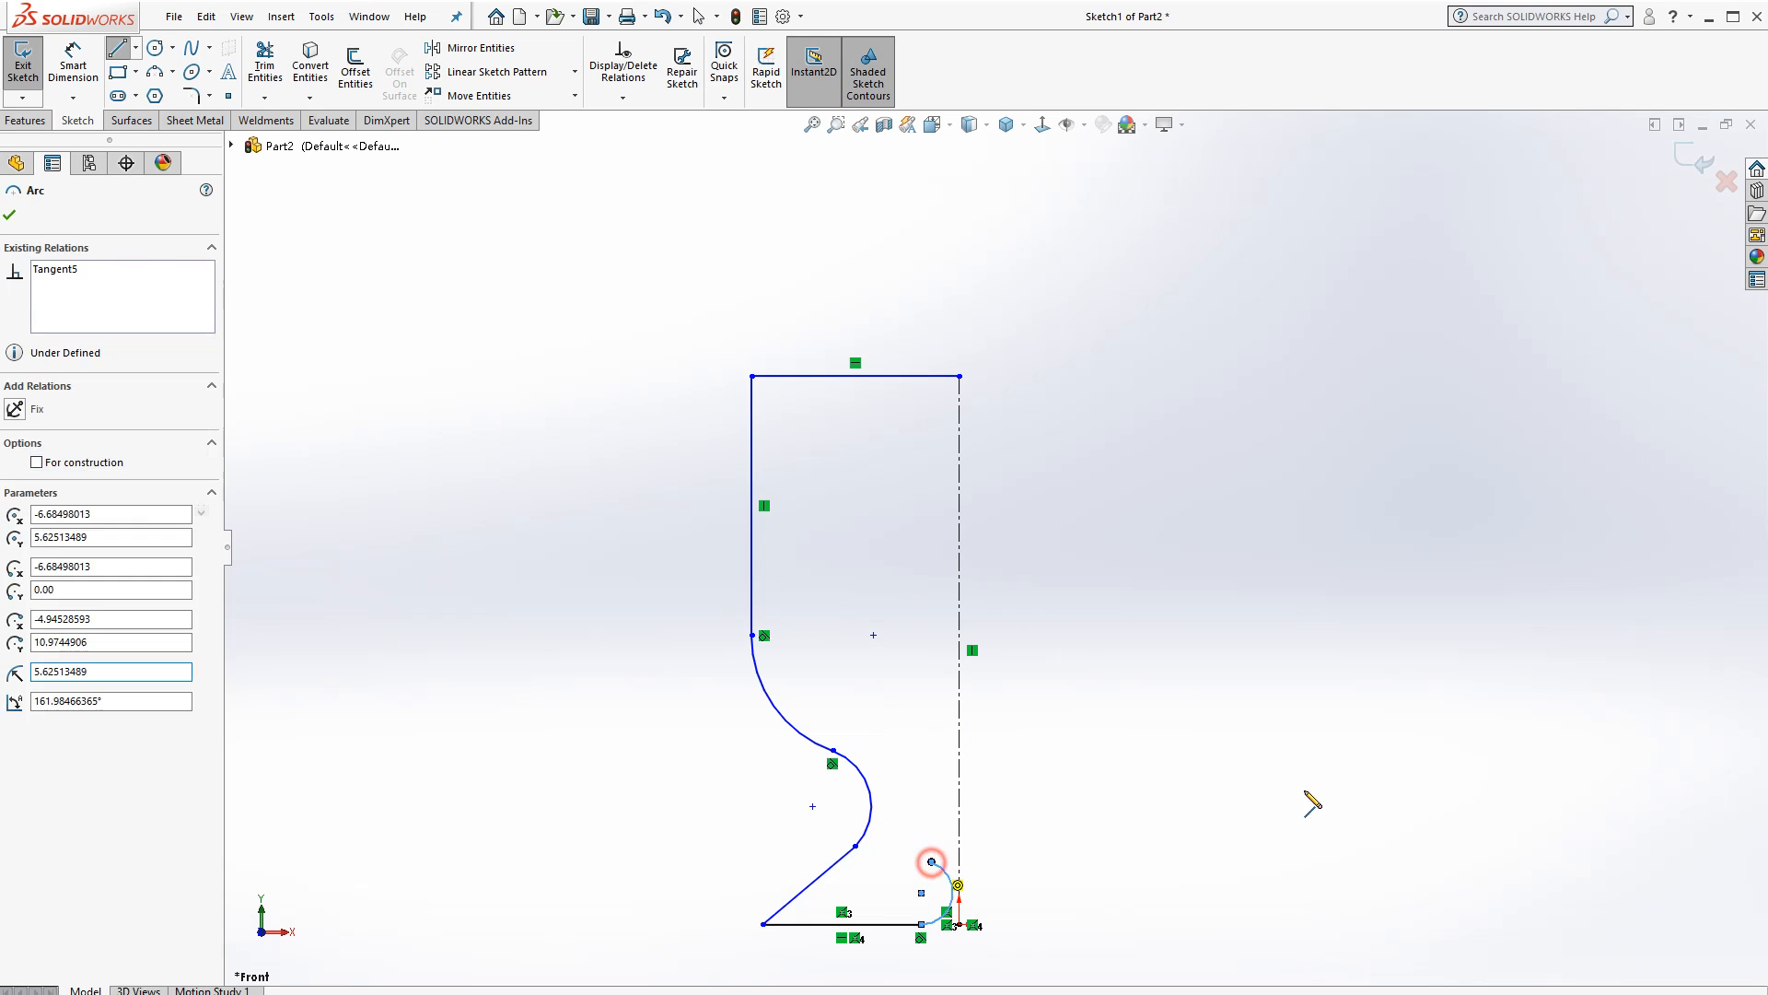
key("Escape")
scroll(925, 541, "up", 2)
scroll(974, 737, "down", 2)
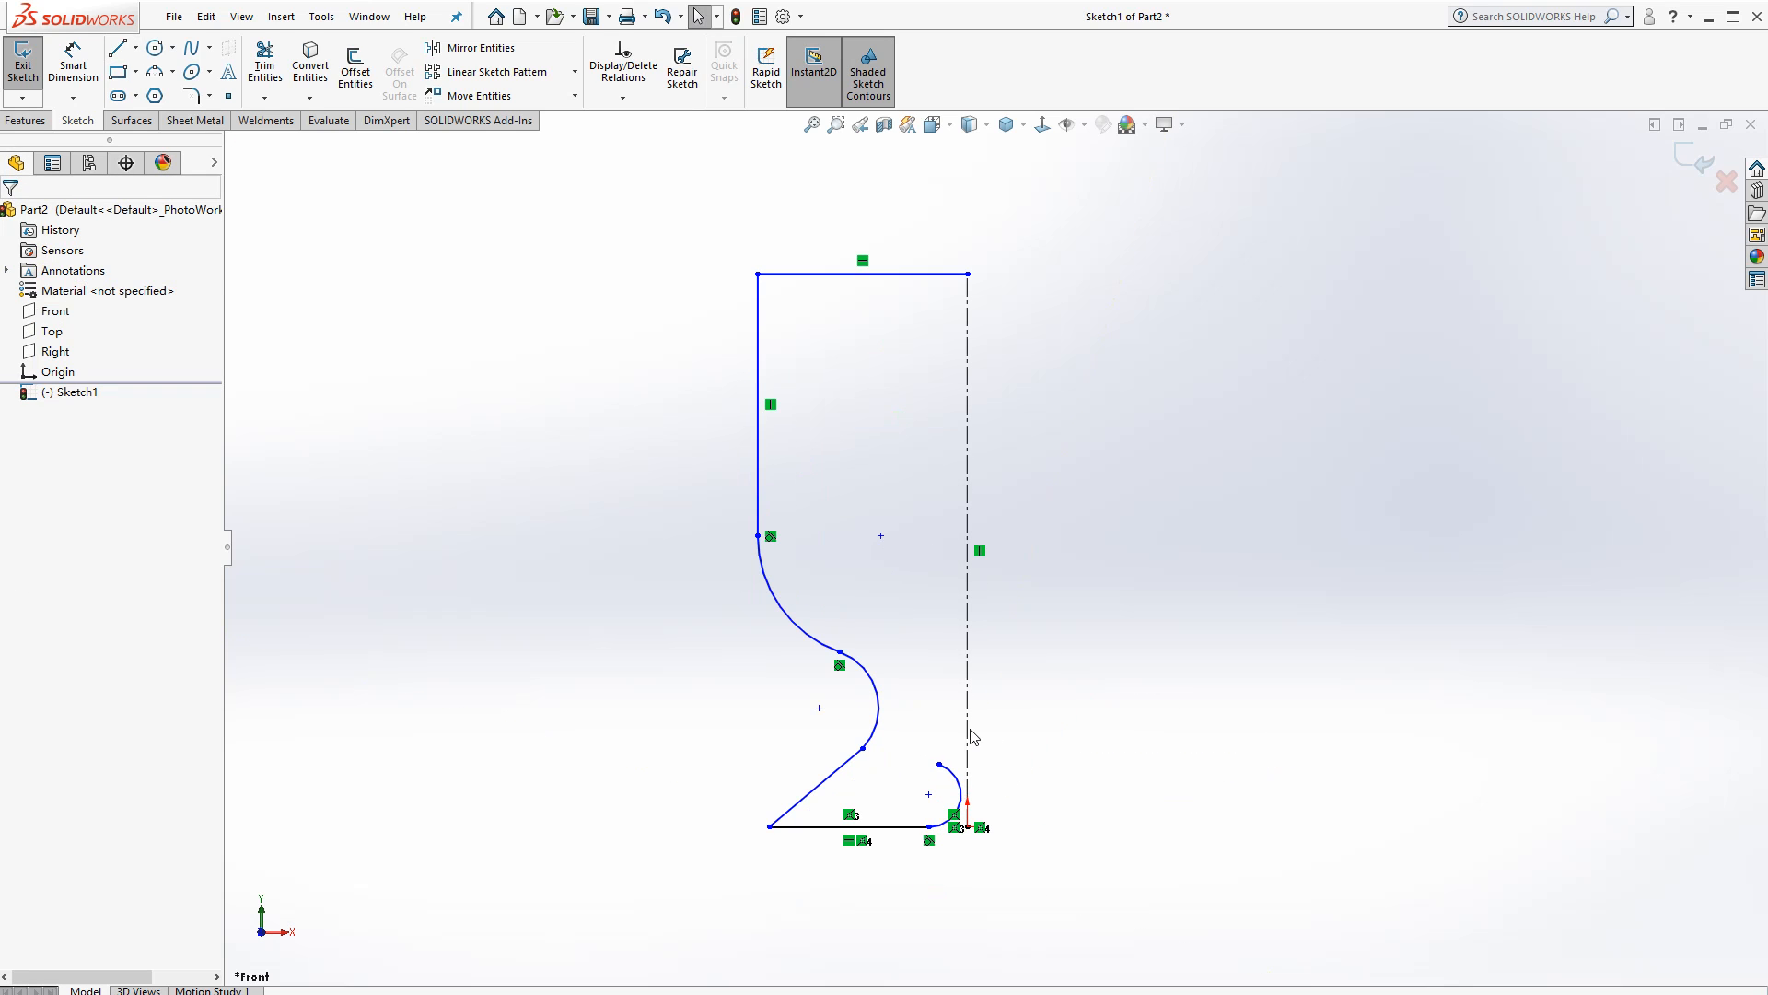
Dimension the left vertical line of the profile to 50 mm
left_click(72, 65)
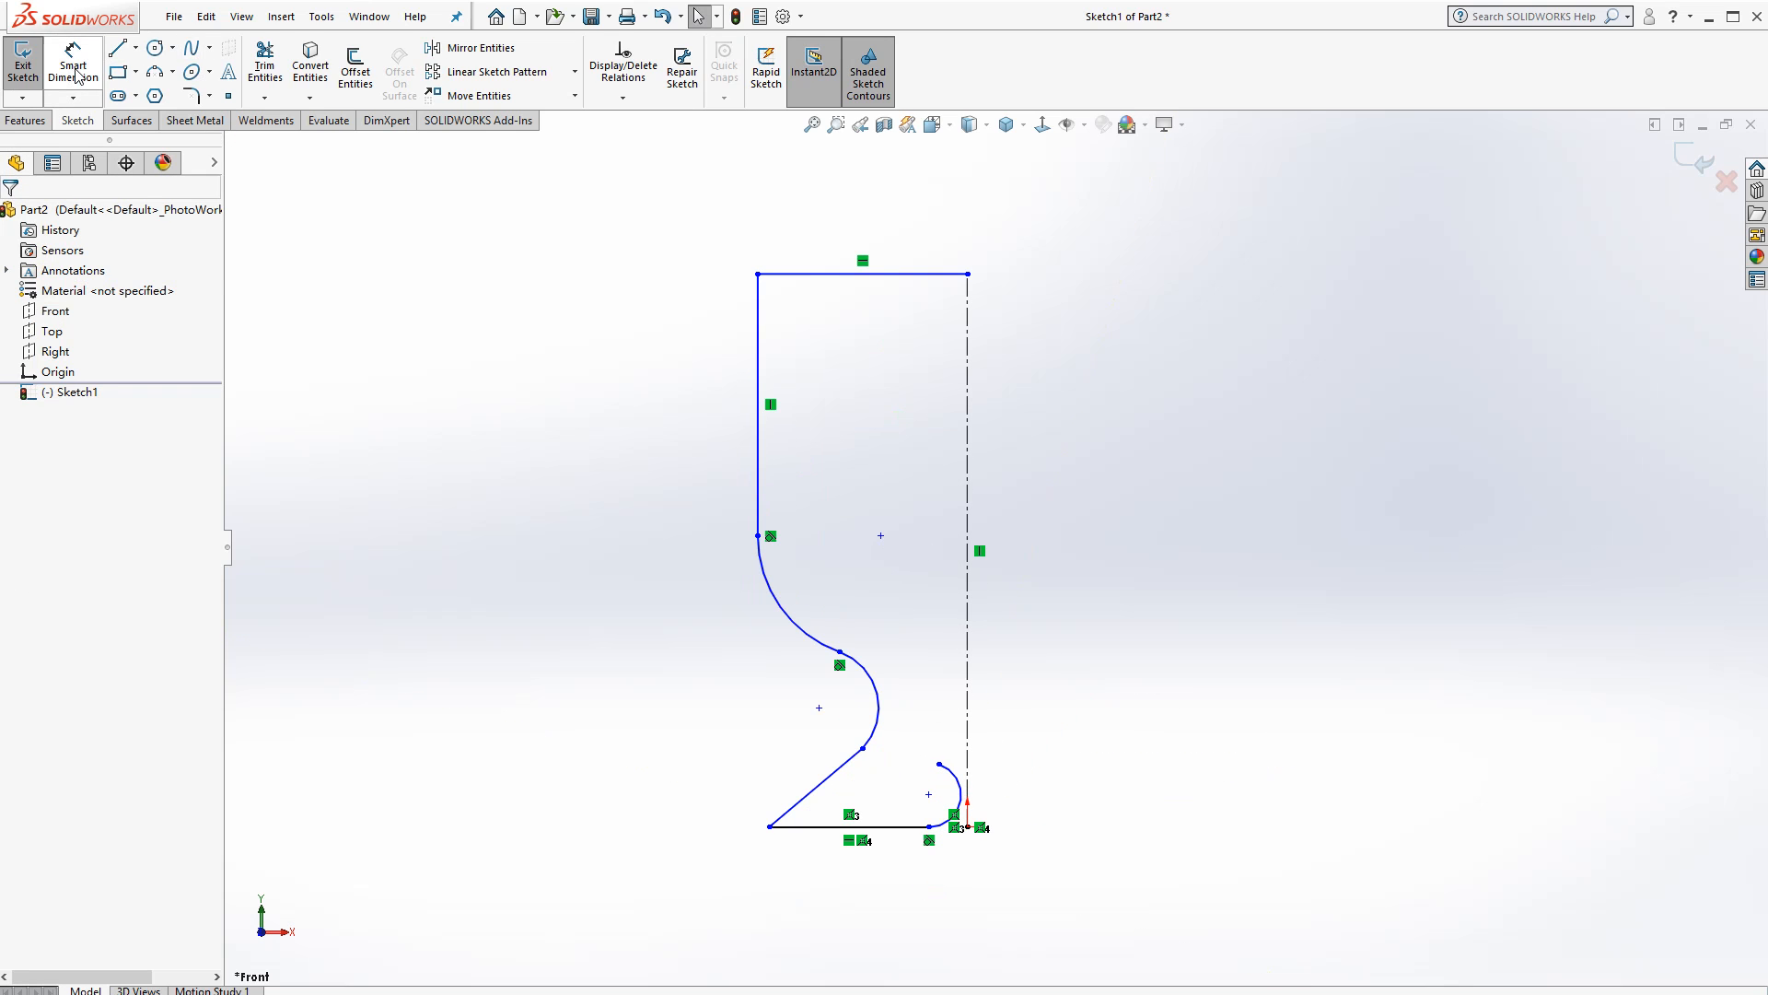
left_click(757, 395)
left_click(635, 431)
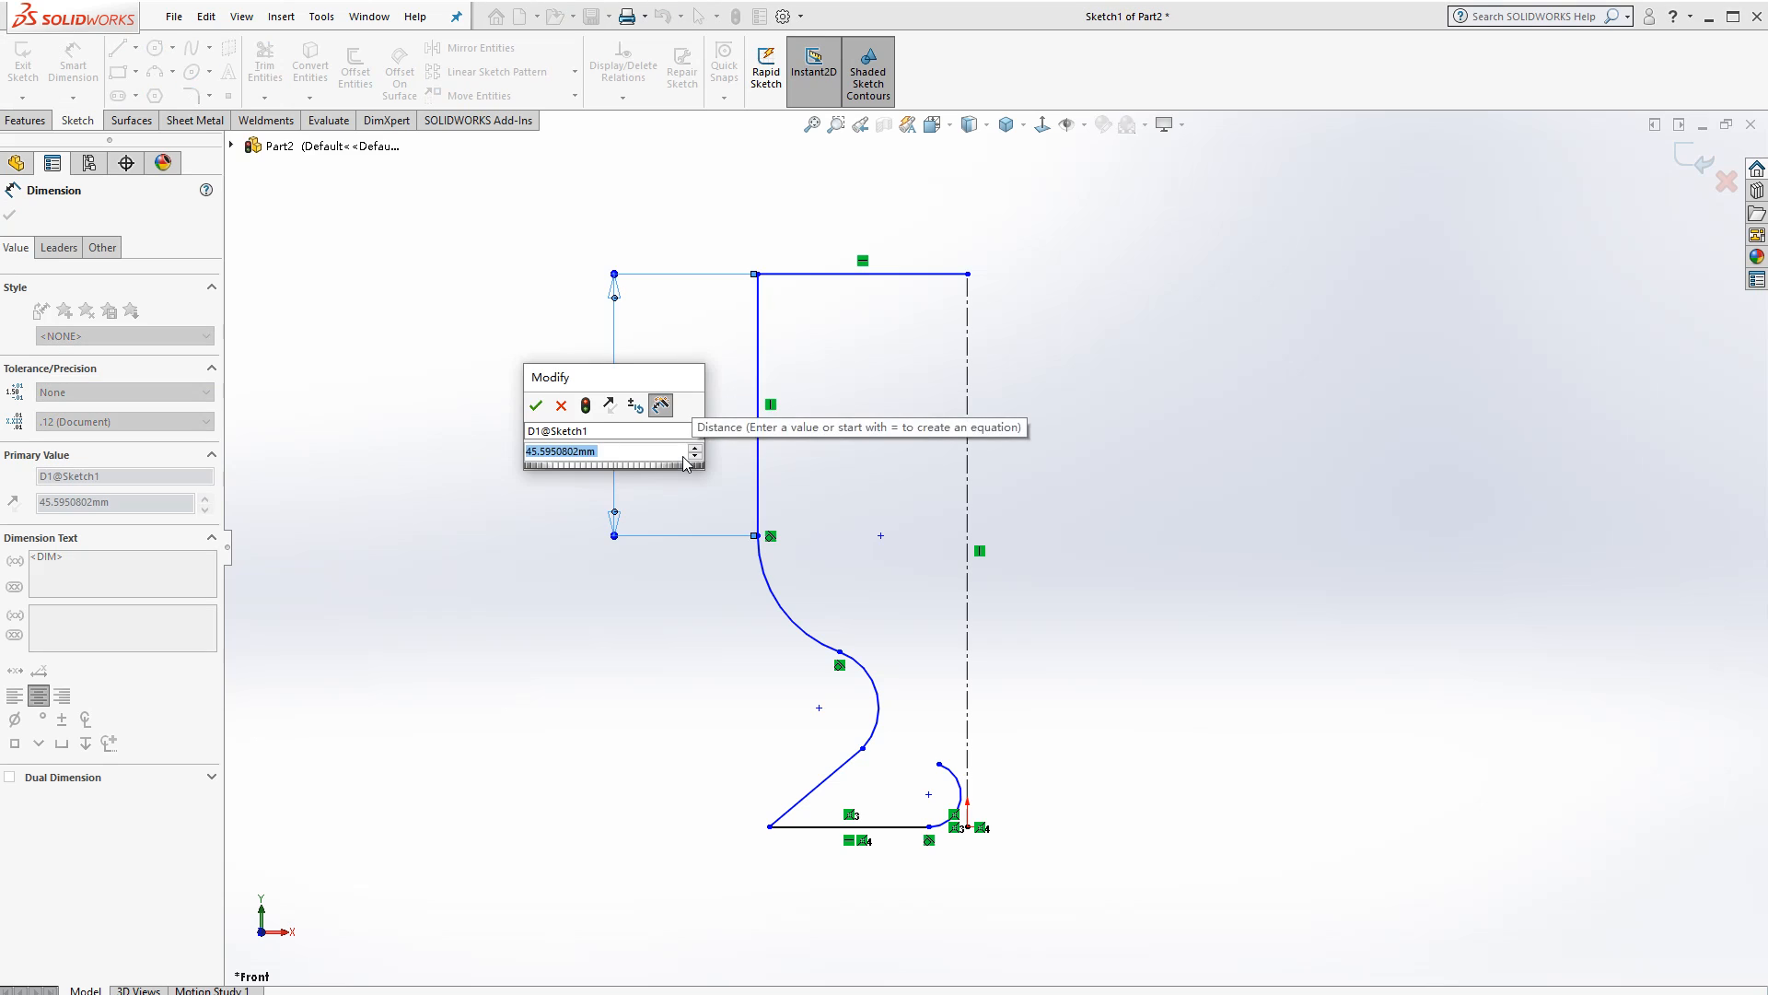
type("50")
key("Return")
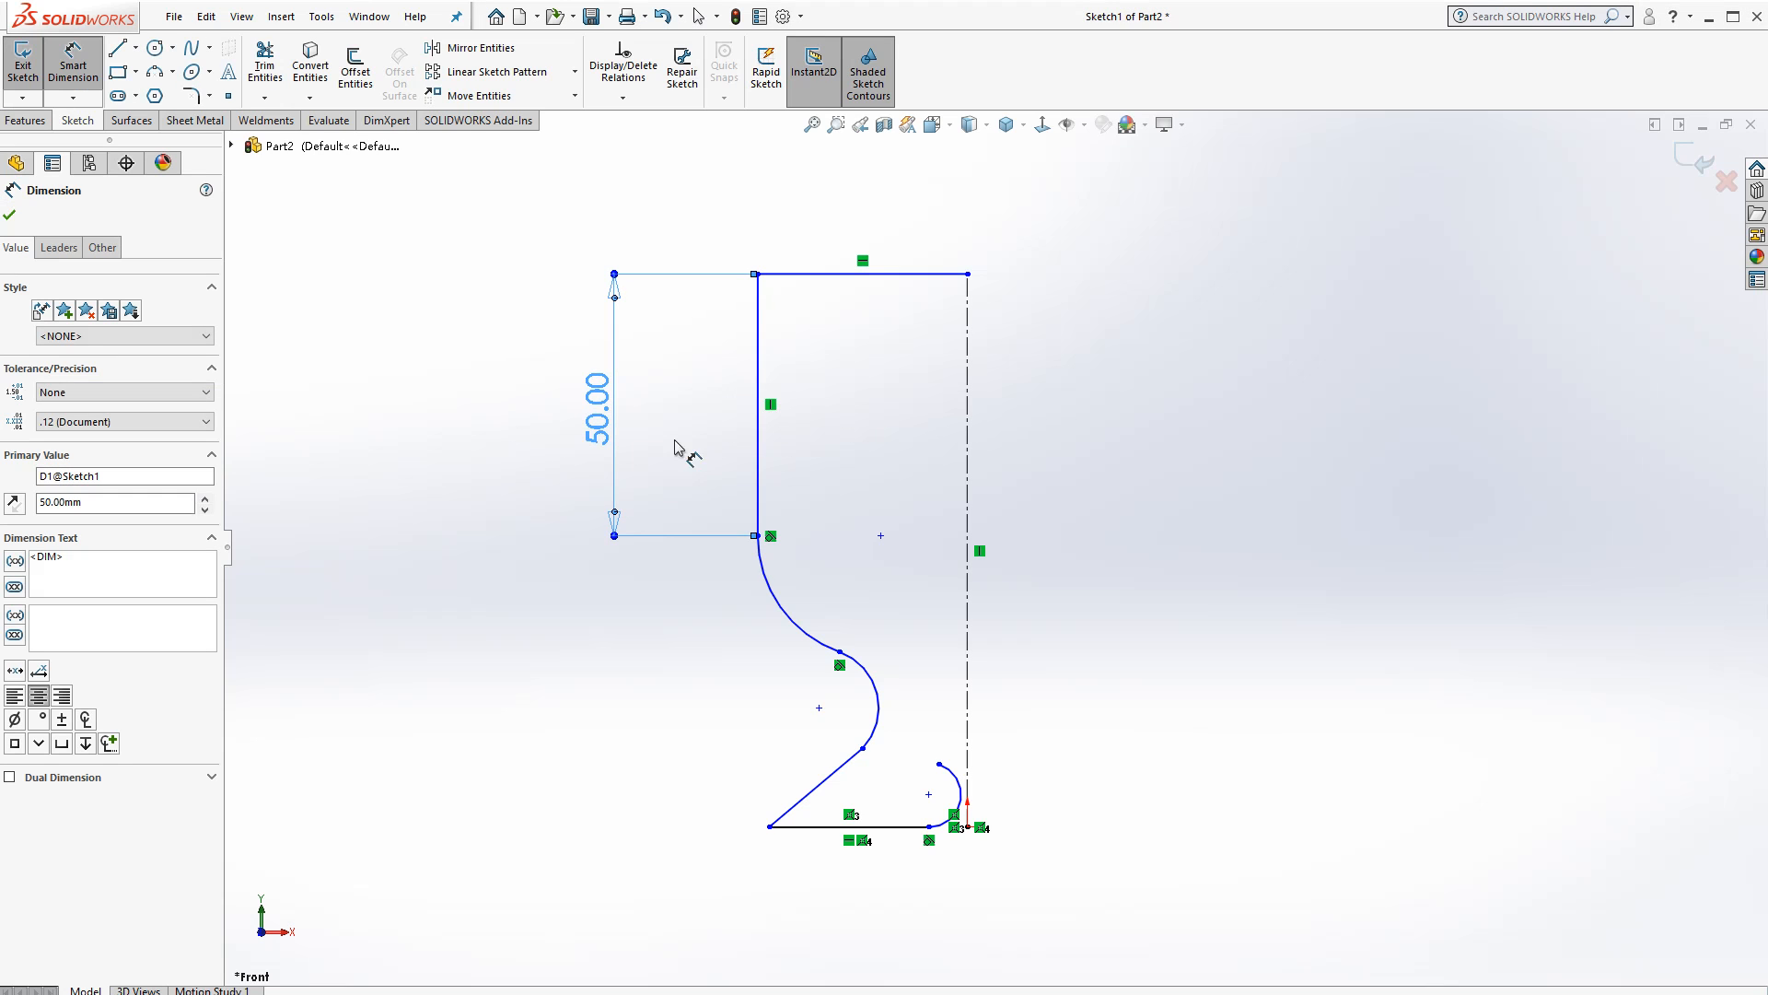
left_click(824, 279)
left_click(859, 256)
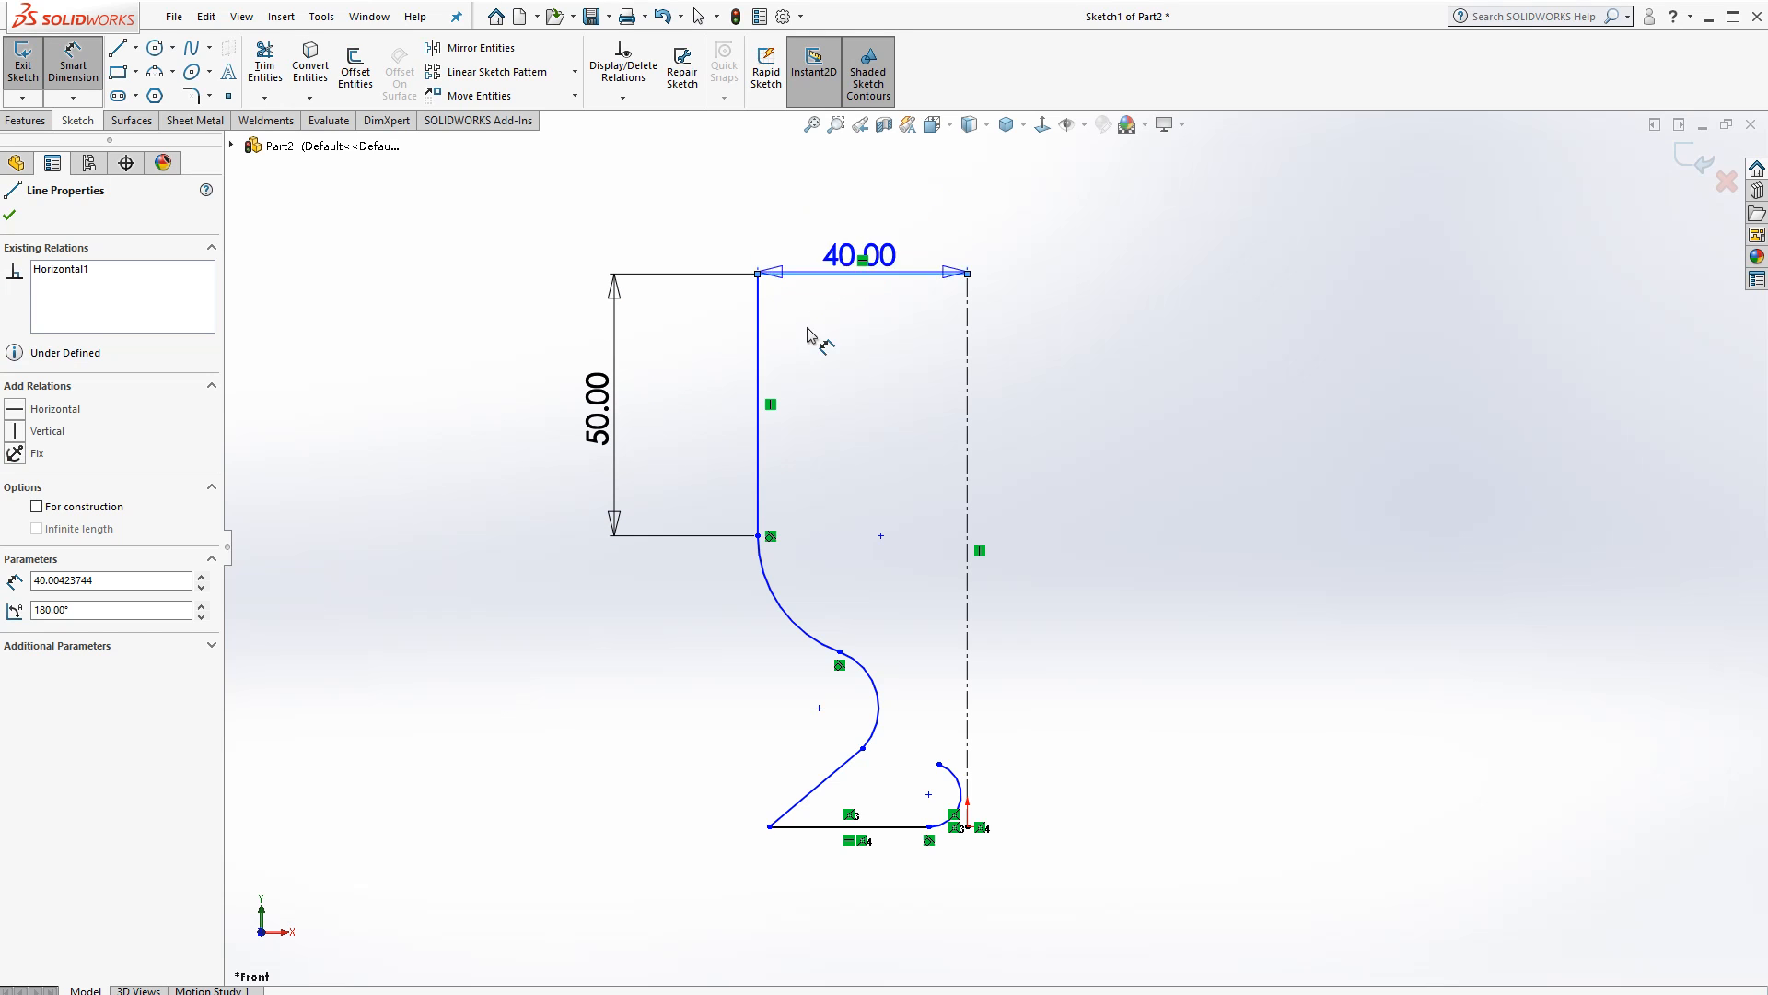
key("Escape")
Add a 72 mm diameter dimension between the left vertical line and the centerline
left_click(758, 359)
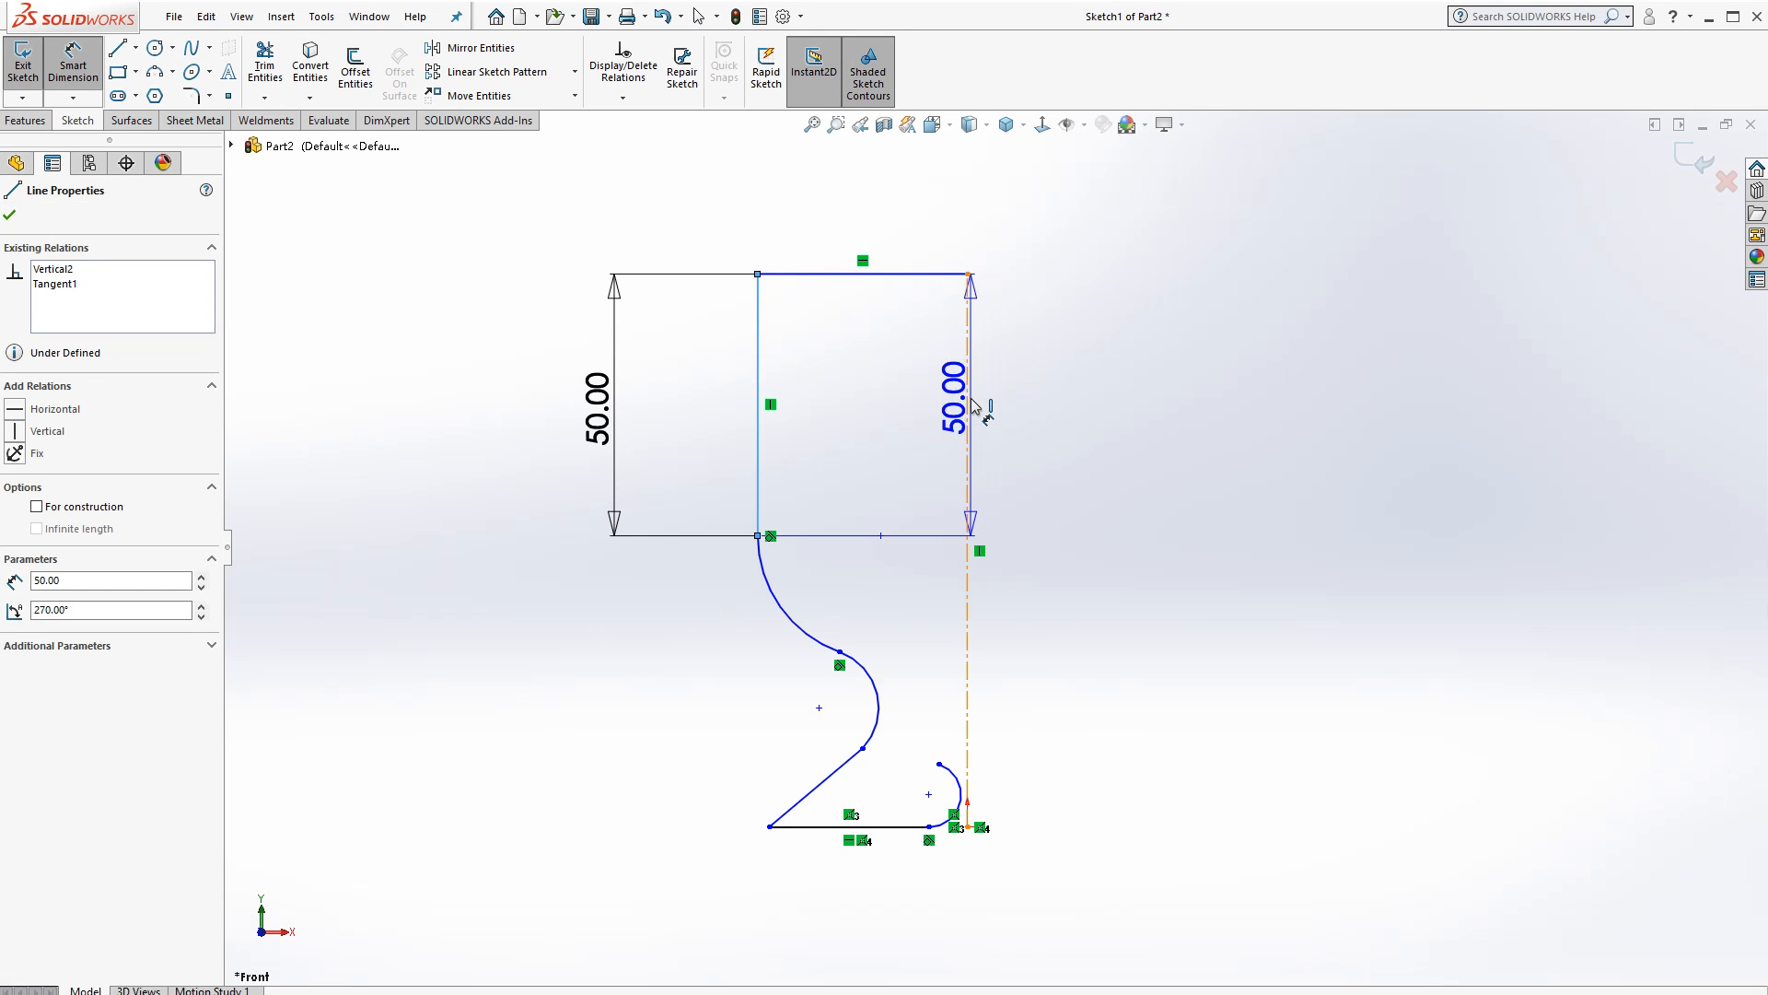
left_click(967, 396)
left_click(1116, 212)
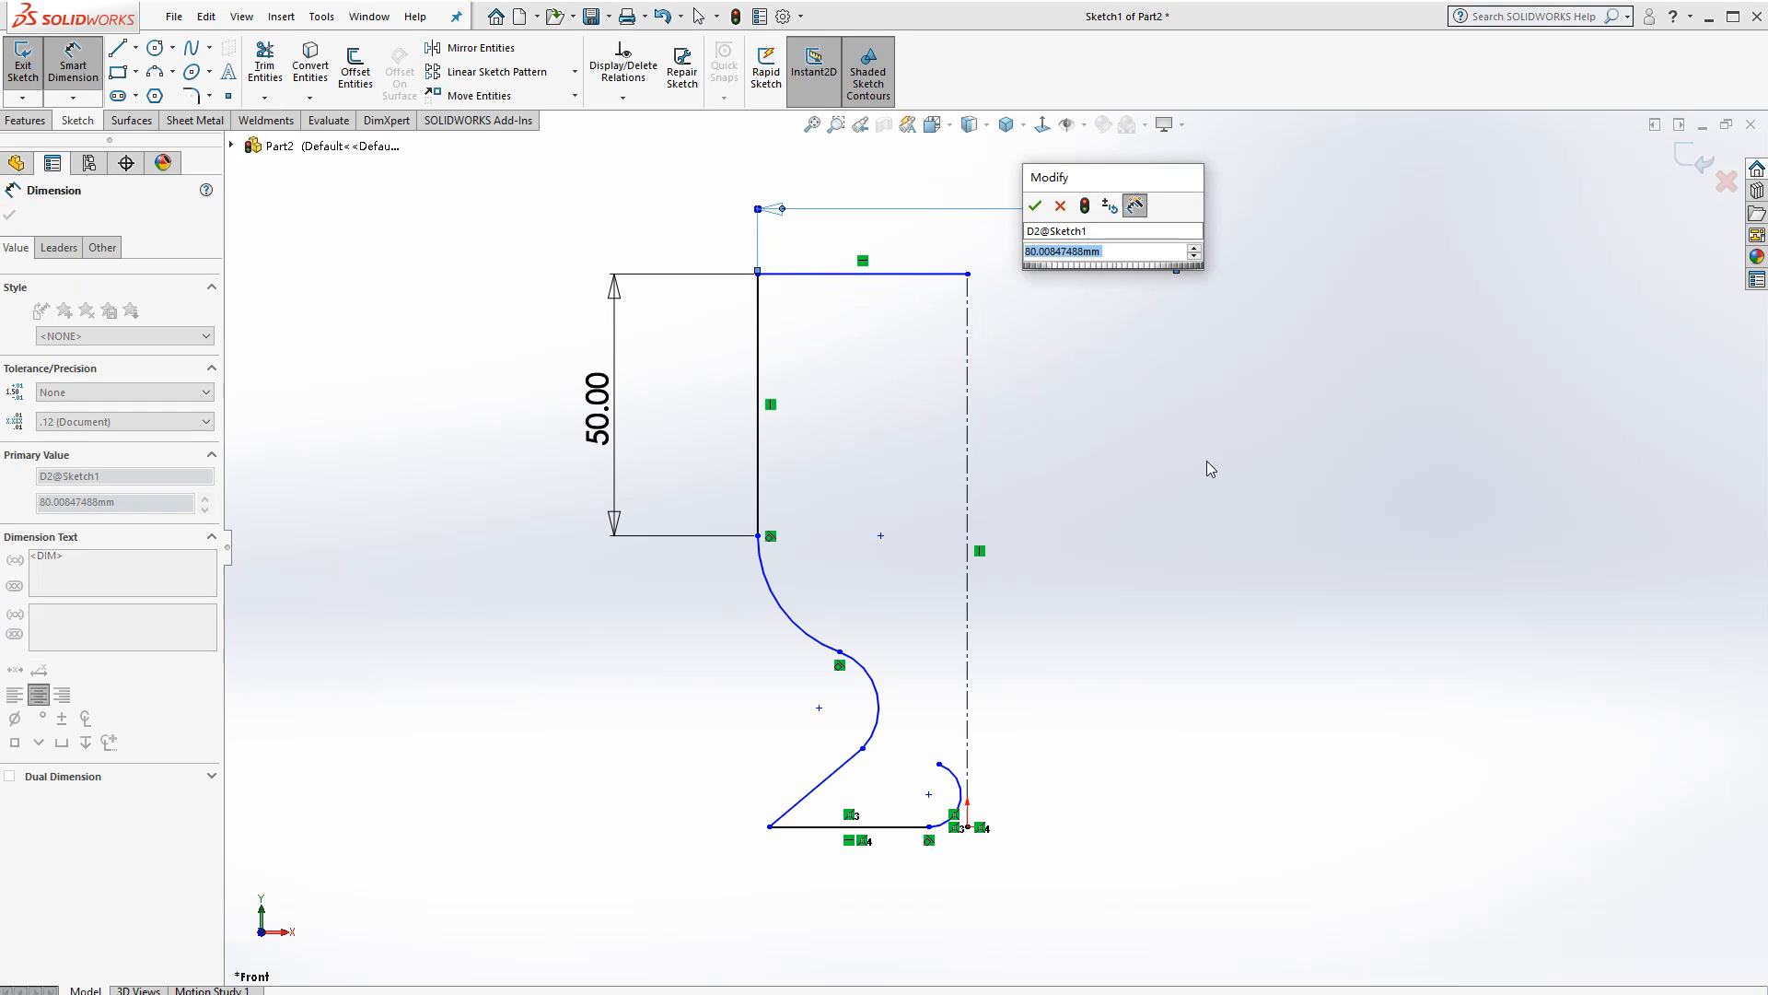
type("72")
key("Return")
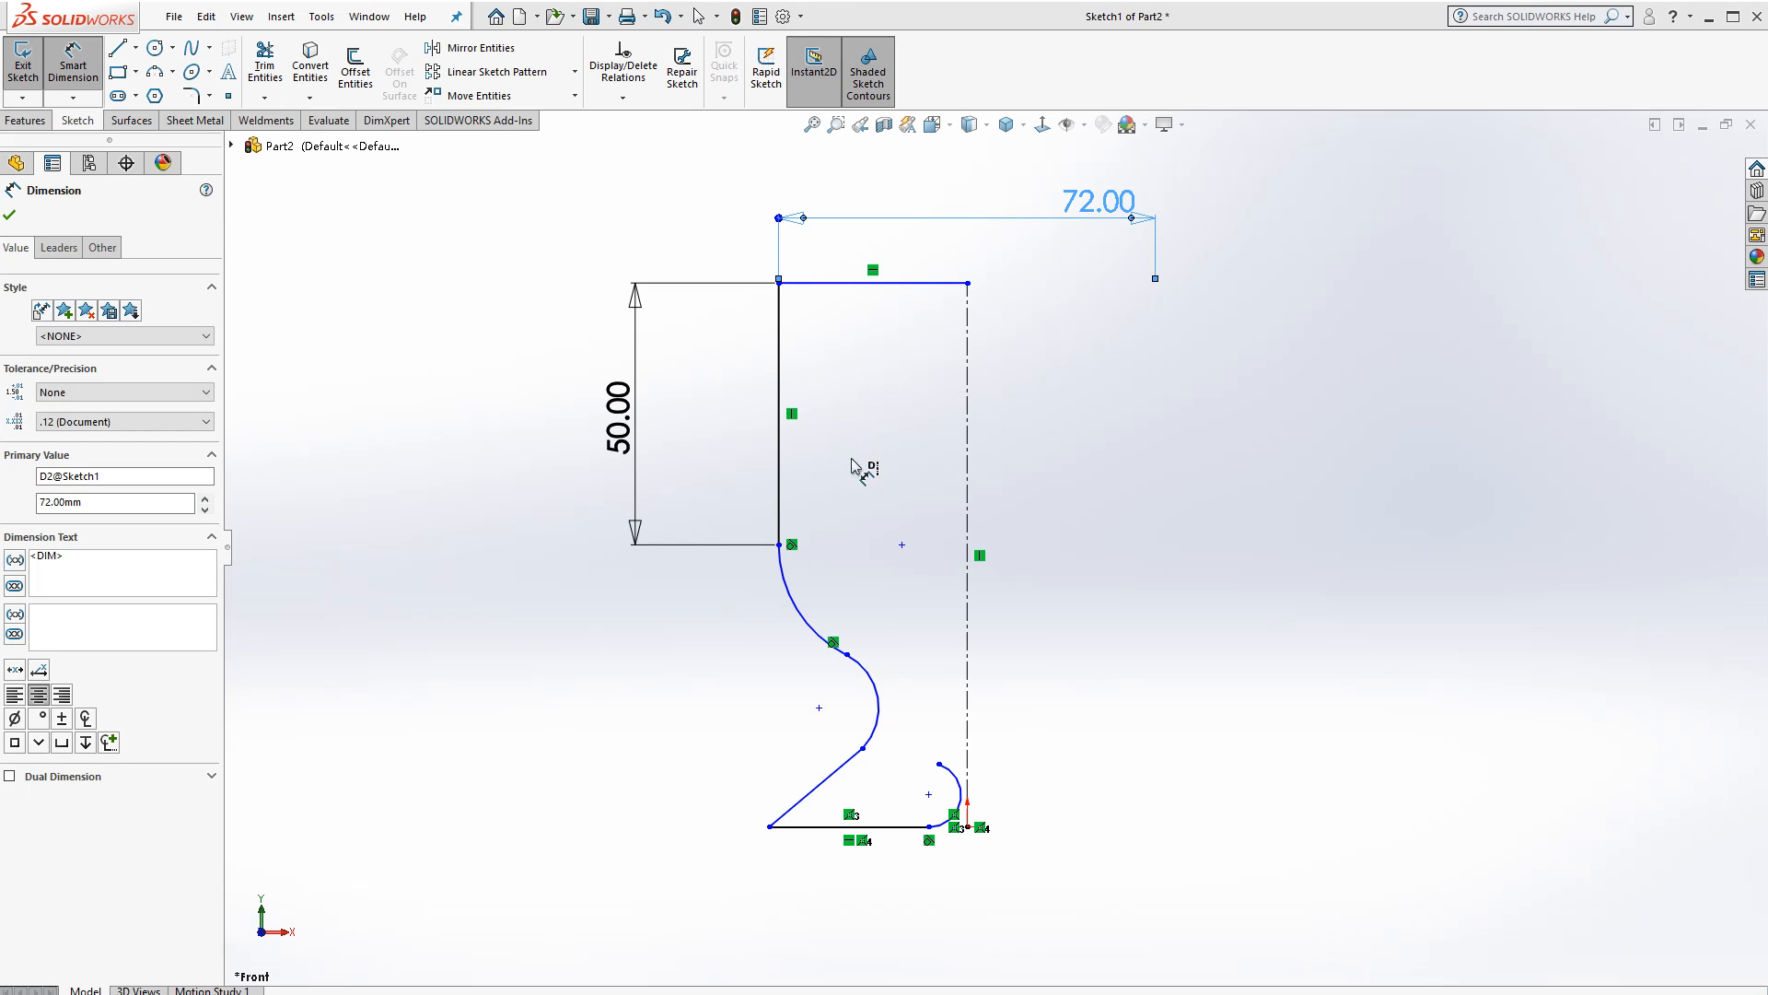
key("Escape")
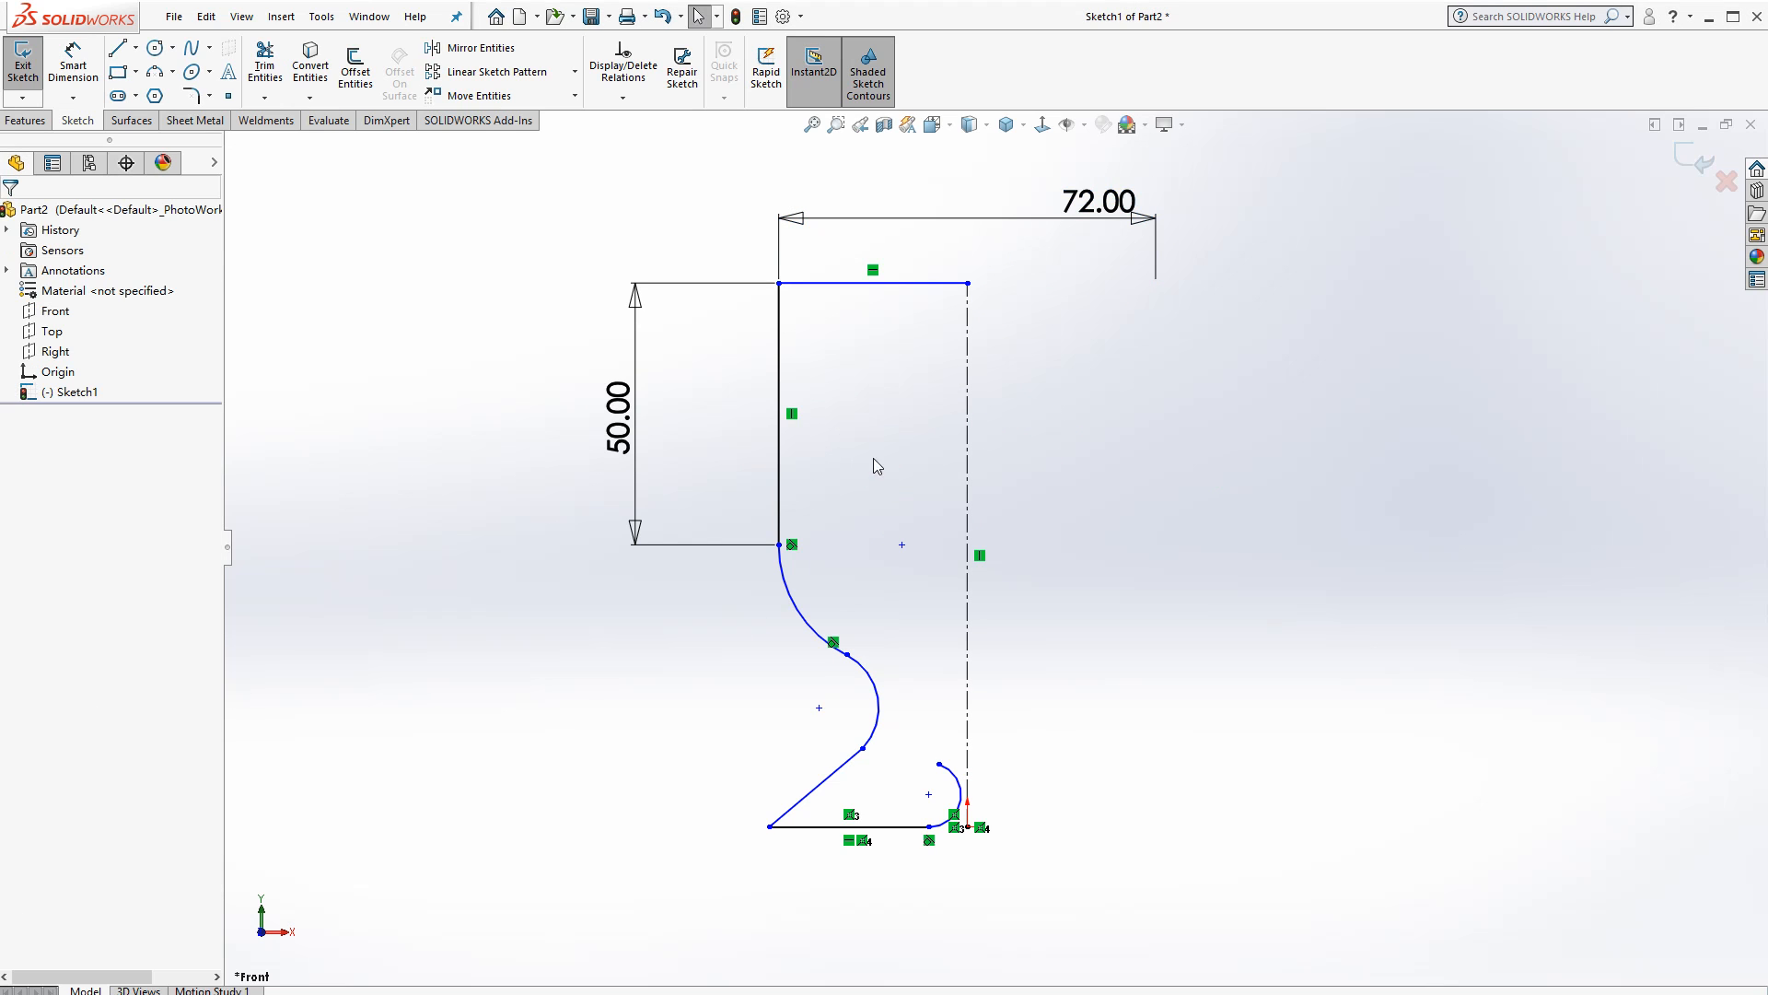
Make the lower arc of the S-curve tangent to the slanted line
left_click(808, 619)
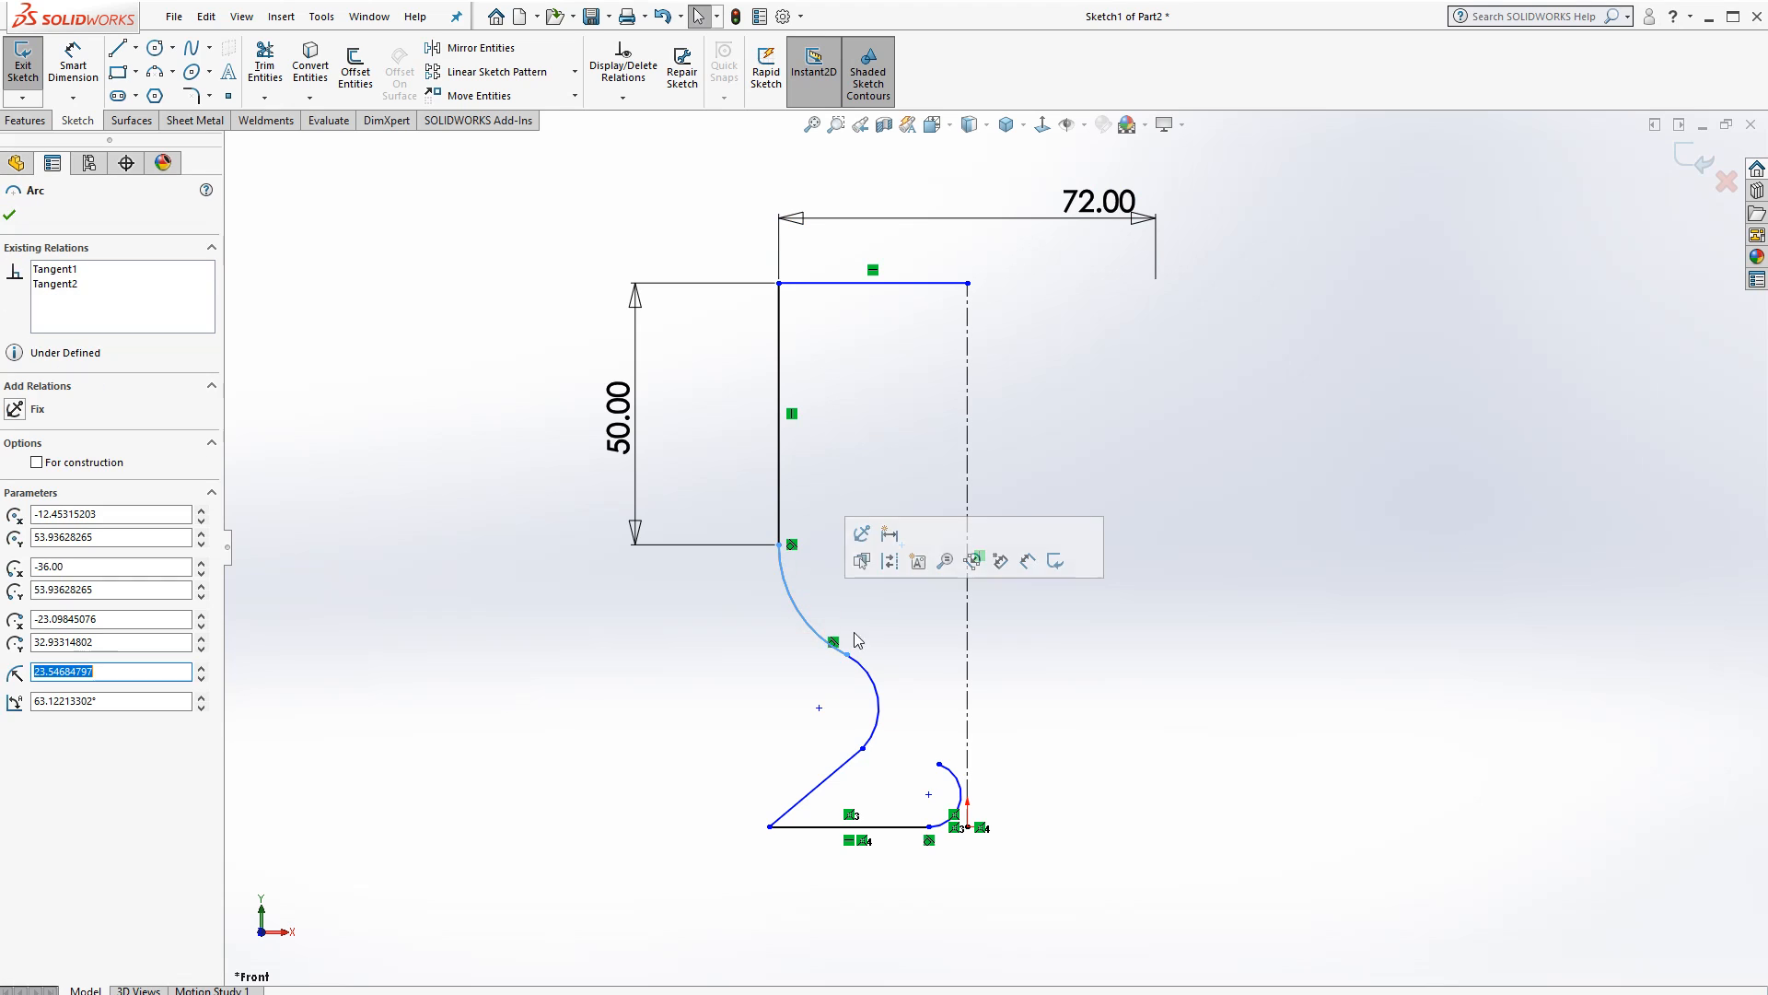
left_click(916, 688)
left_click(875, 723)
left_click(840, 766, "ctrl")
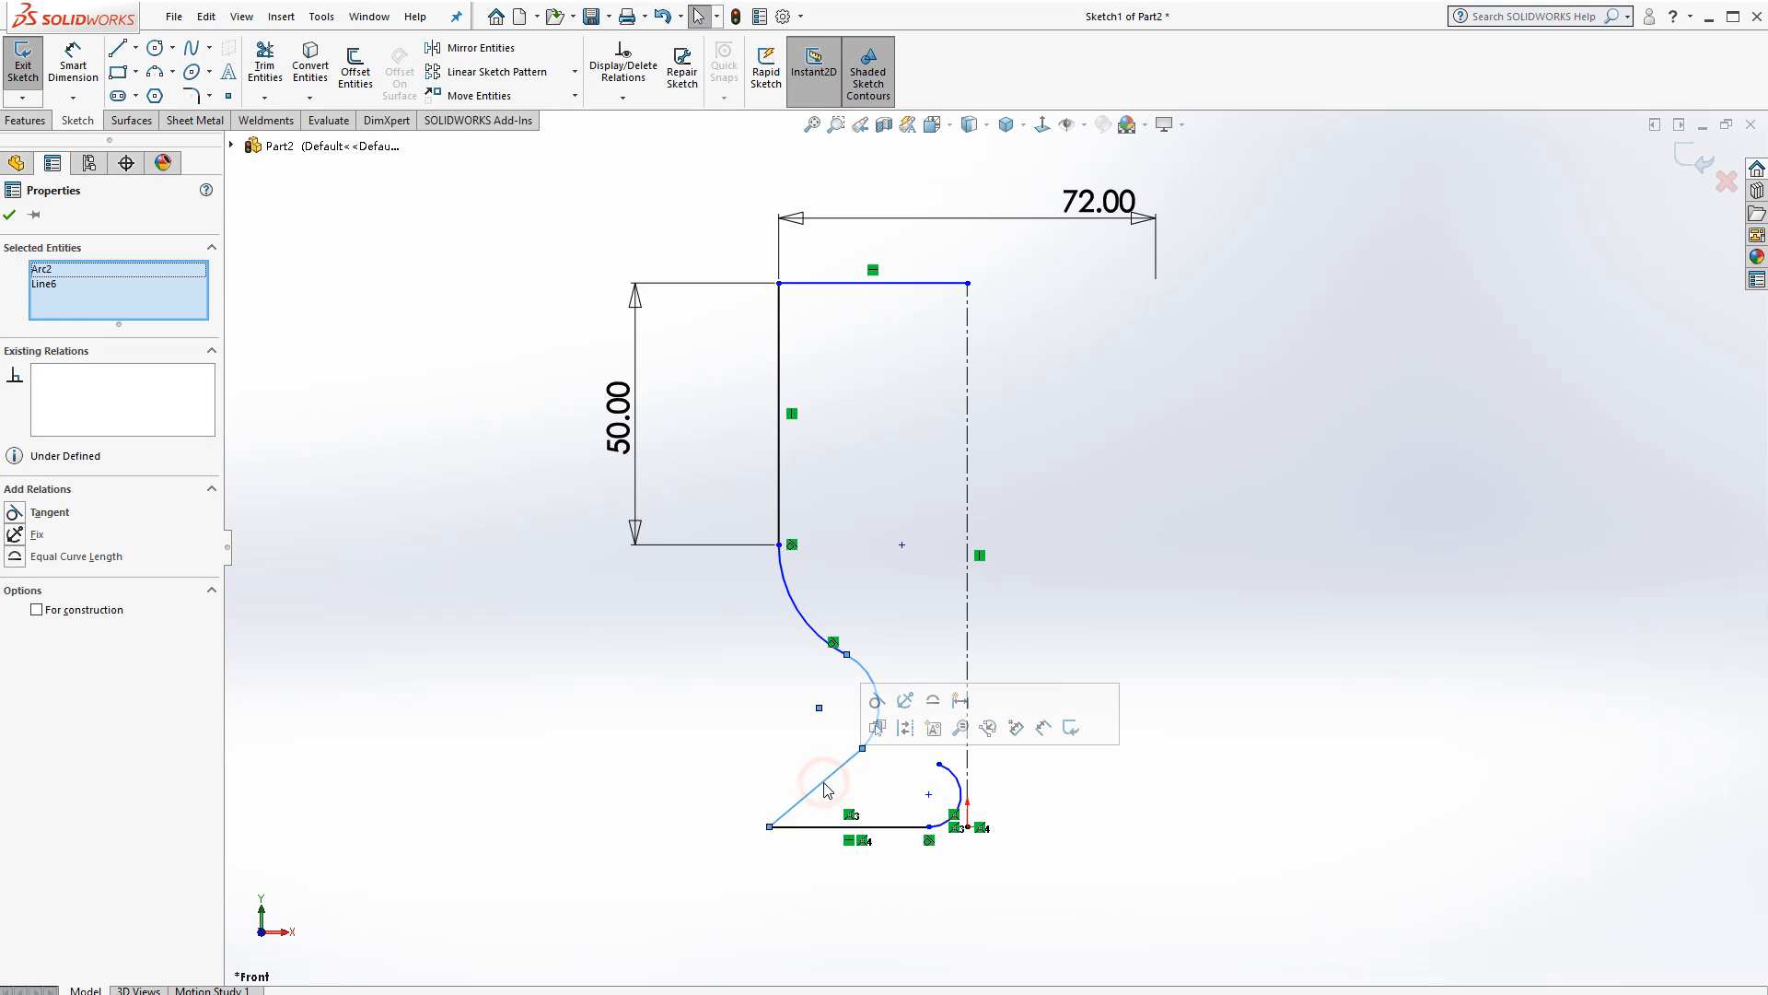
left_click(875, 701)
left_click(888, 787)
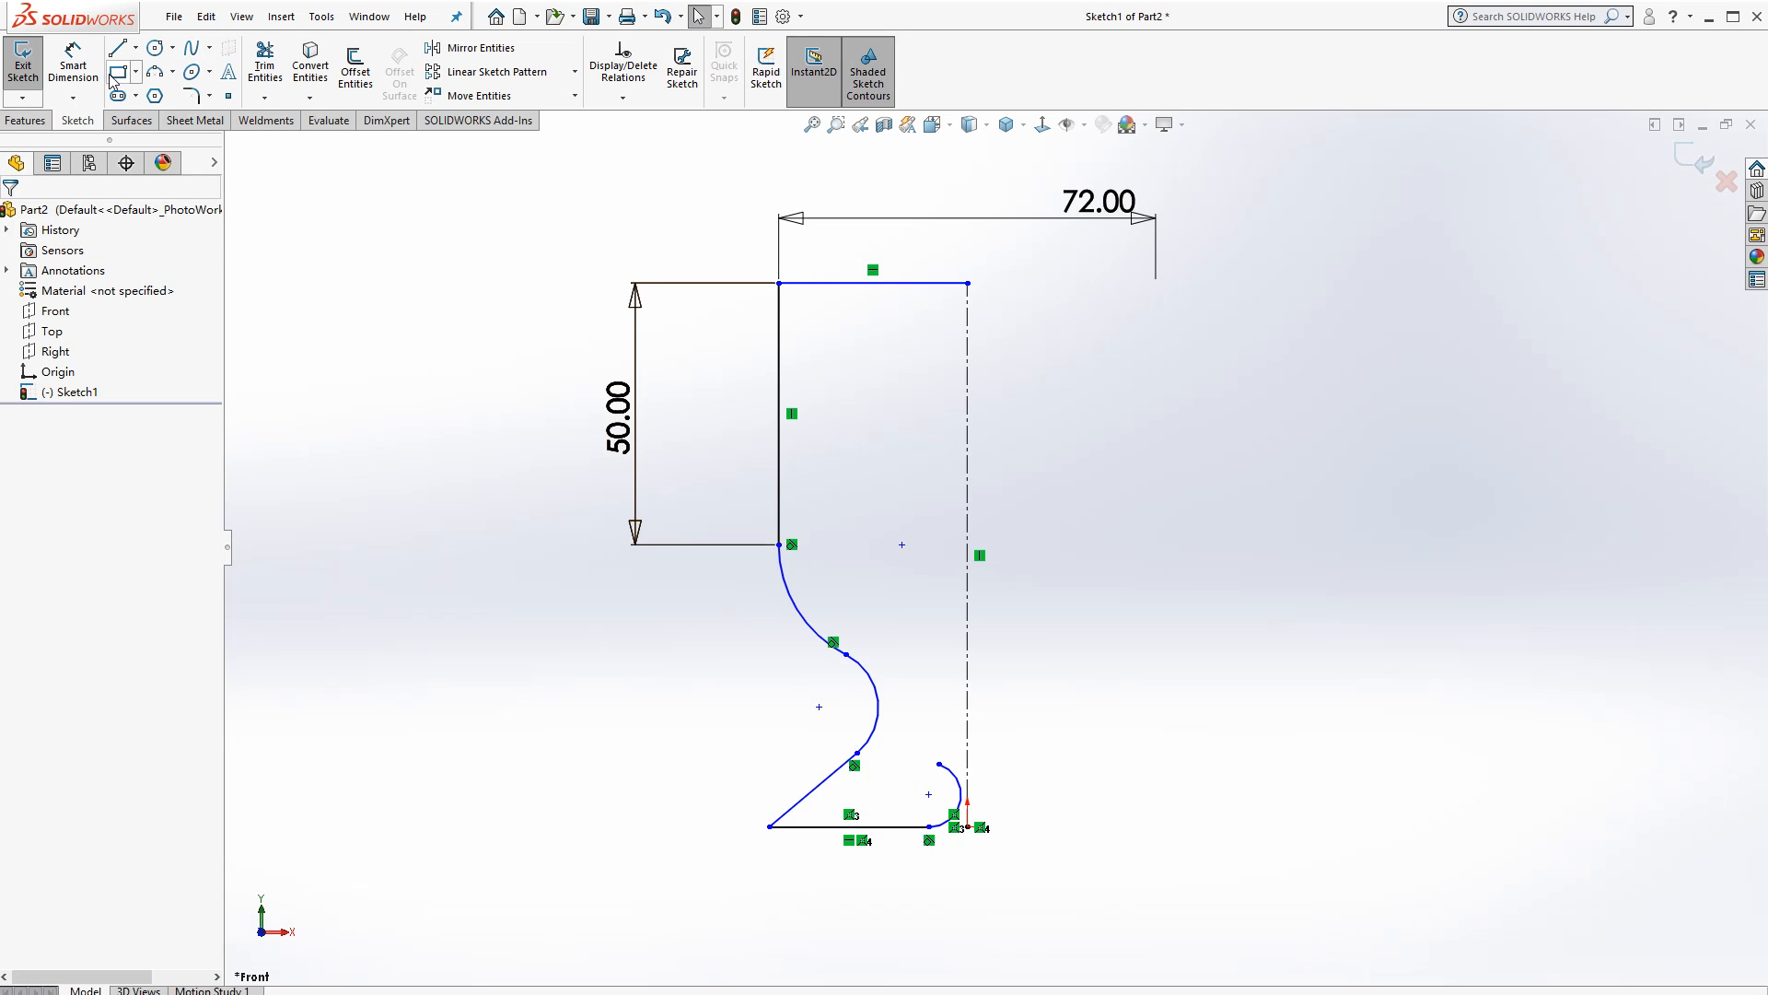
Dimension the profile's overall height between the top horizontal line and the base line to 110 mm
left_click(73, 65)
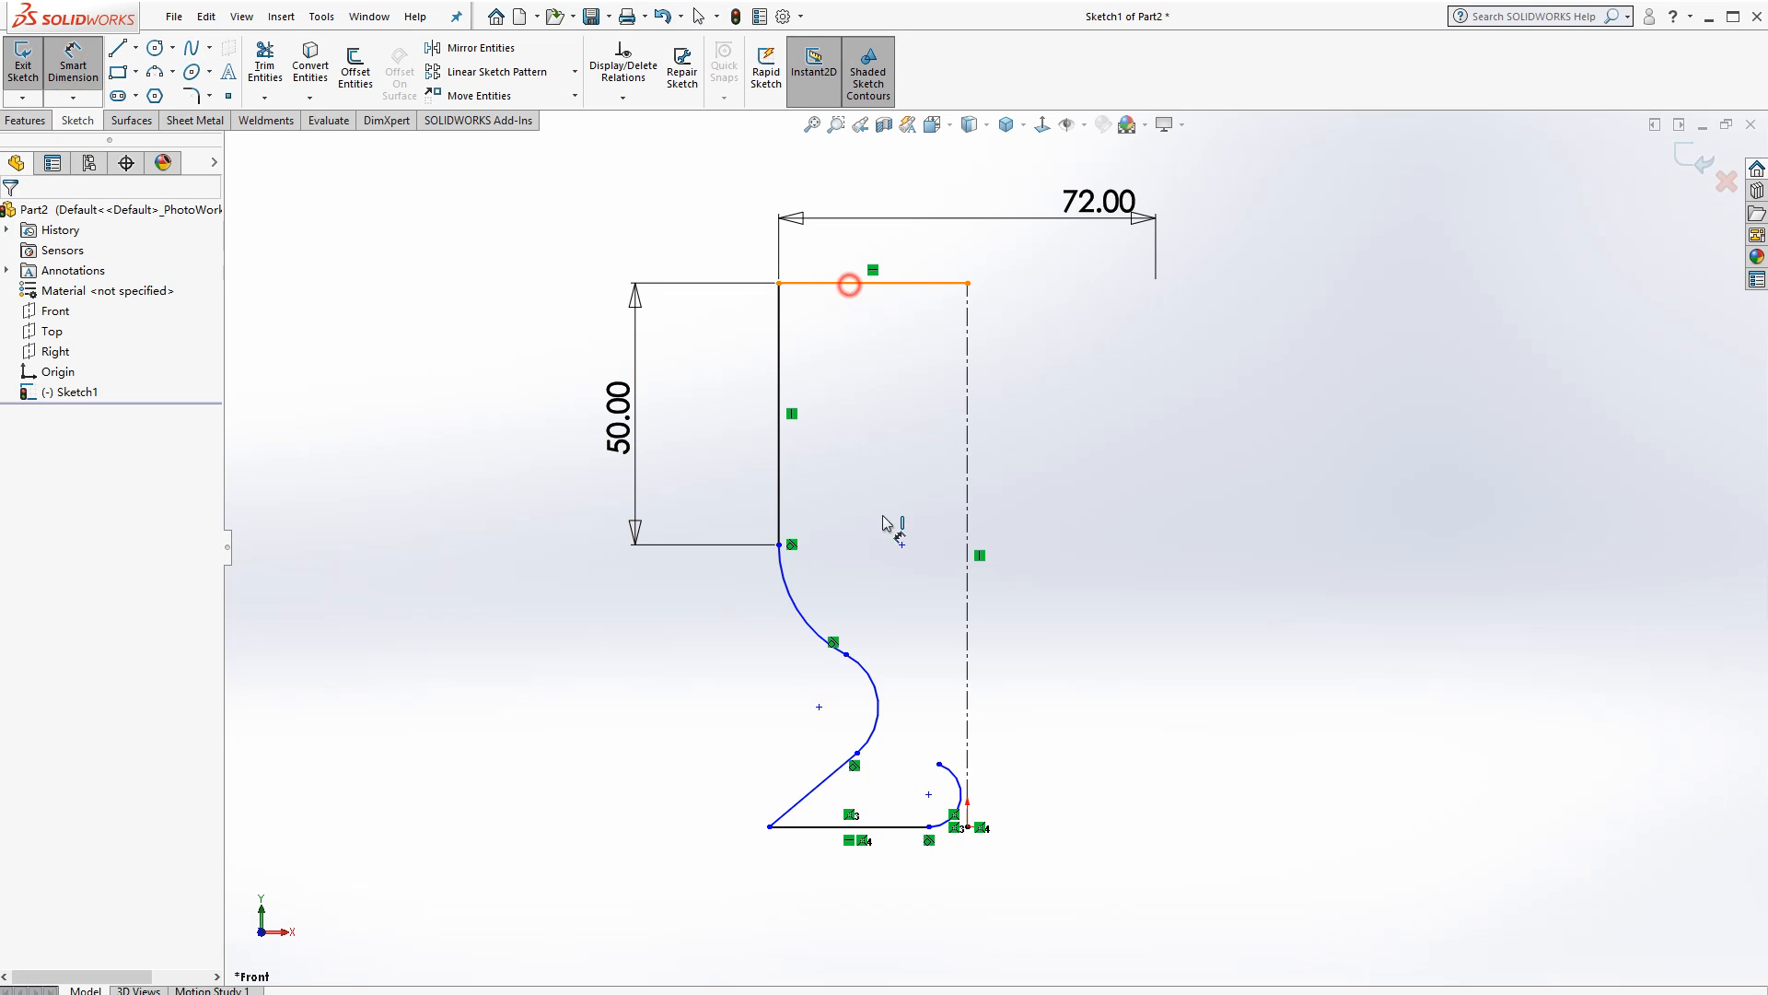
left_click(866, 826)
left_click(522, 623)
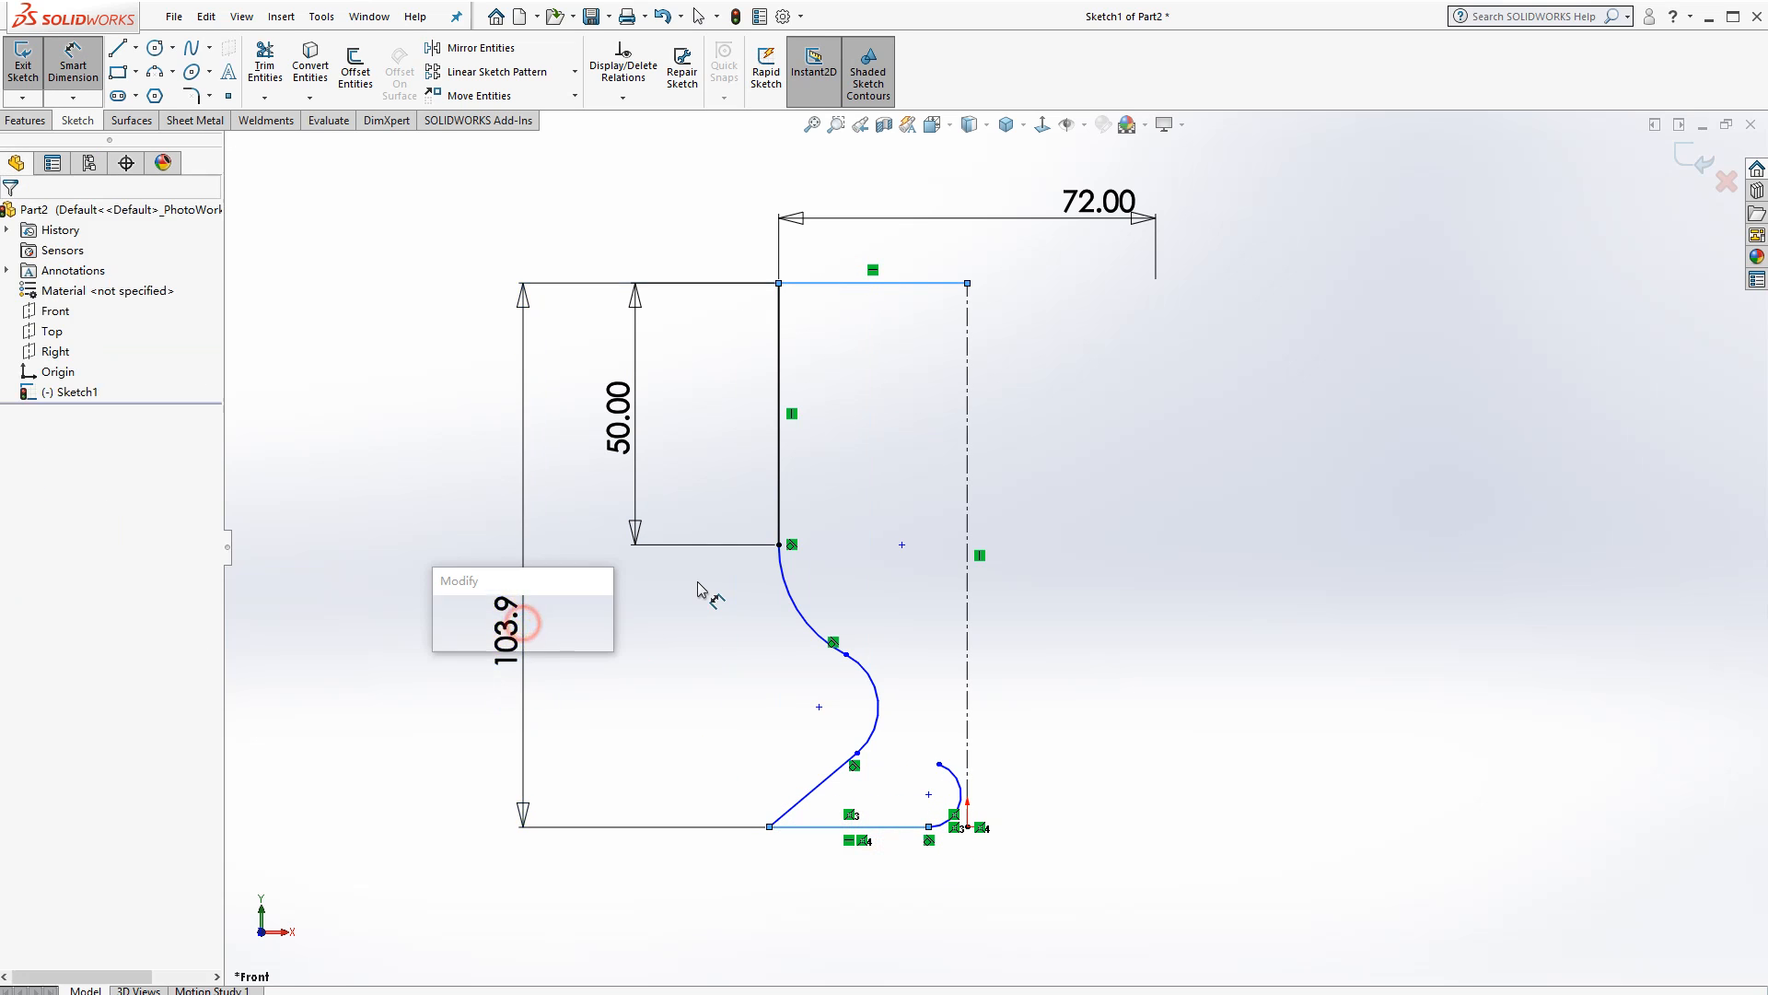
type("110")
key("Return")
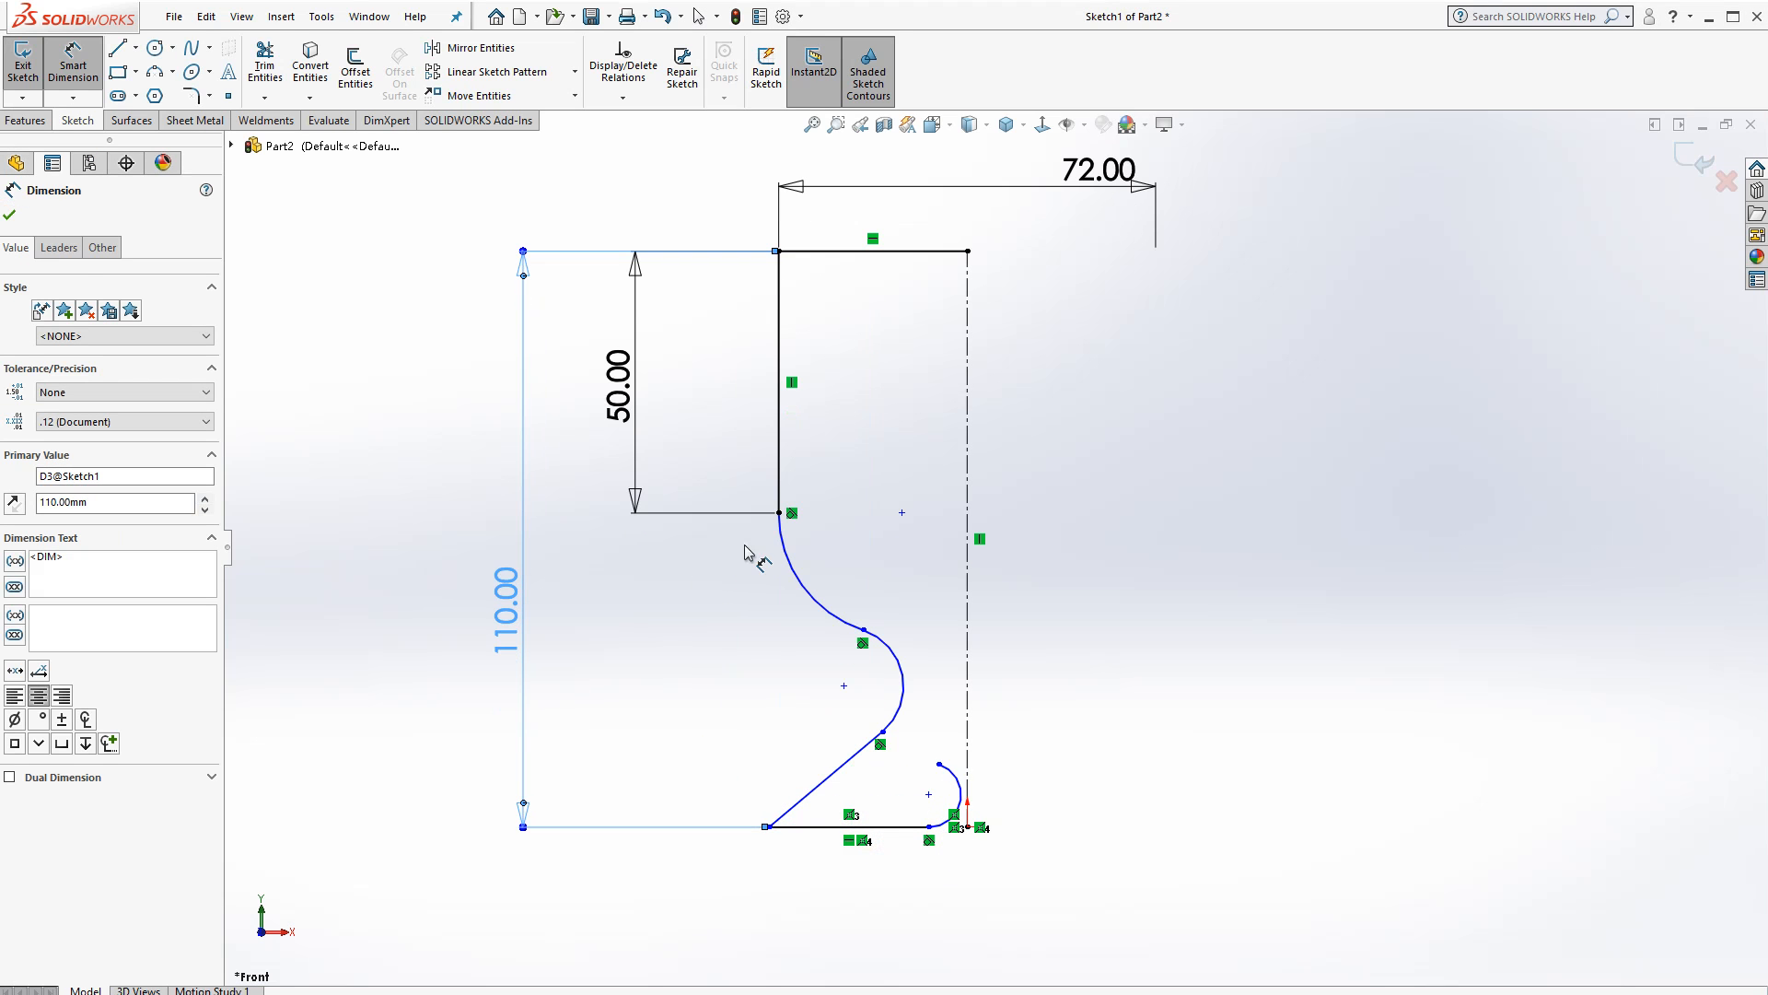
Set the radius of the S-curve's upper arc to 36 mm
left_click(711, 630)
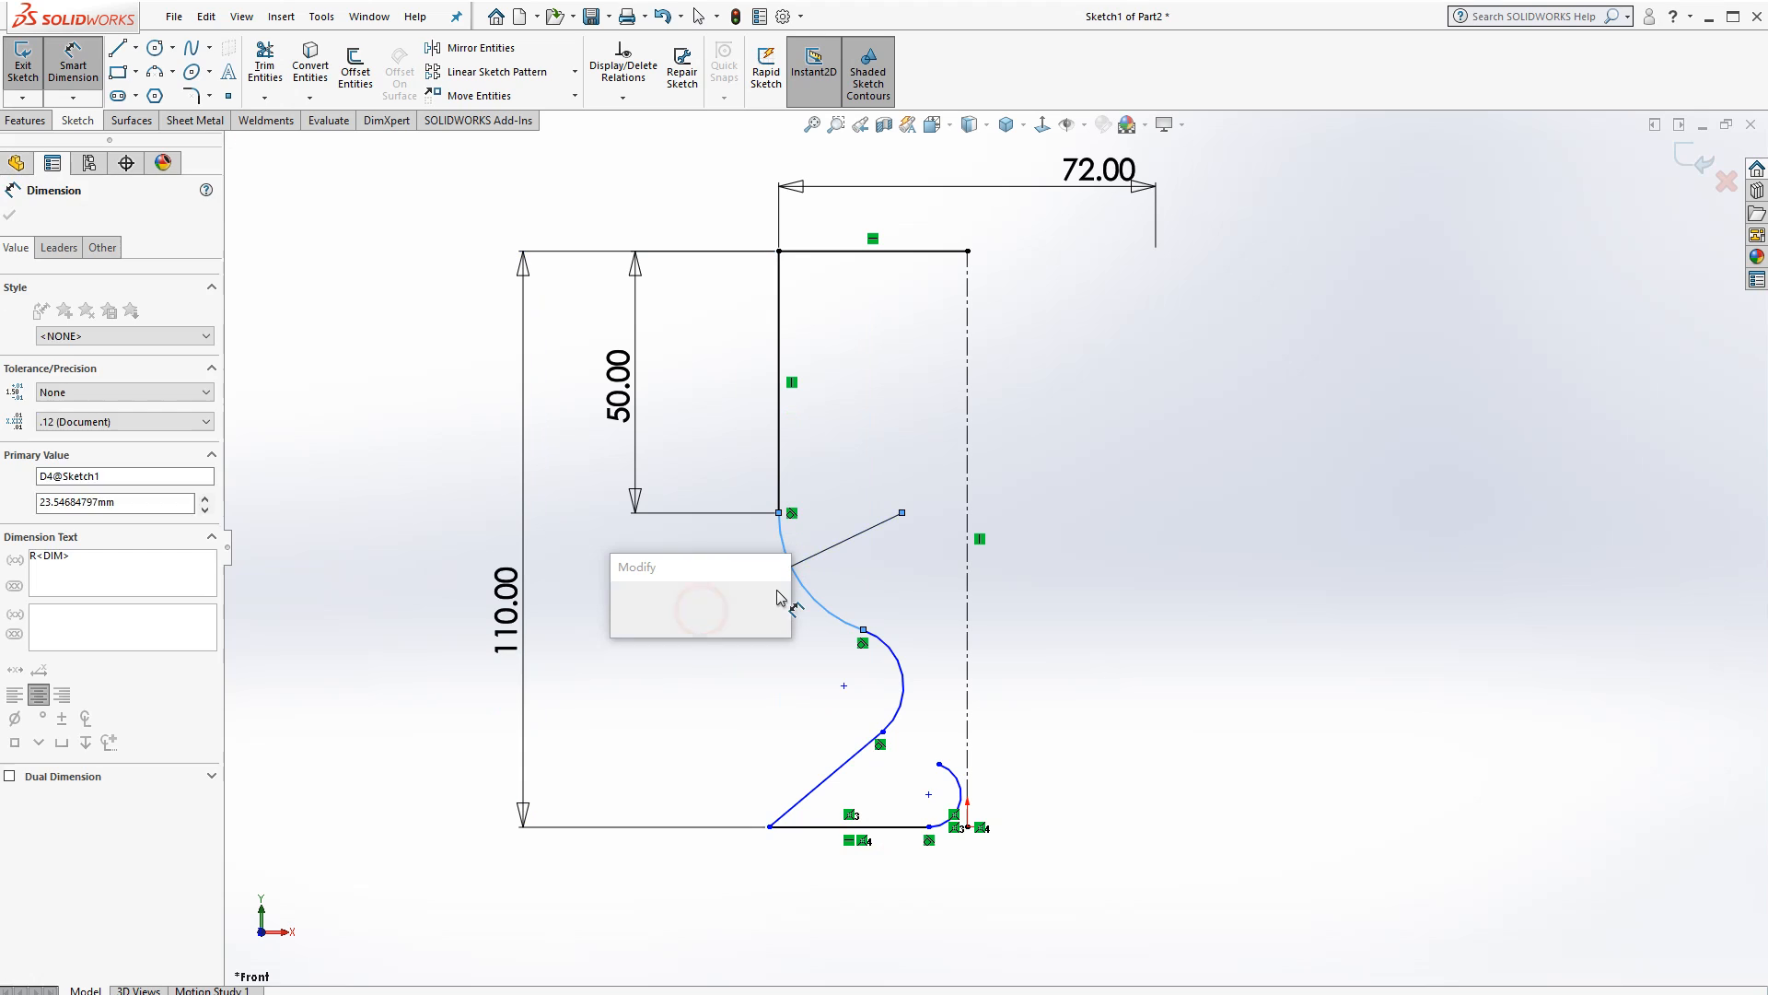
type("36")
key("Return")
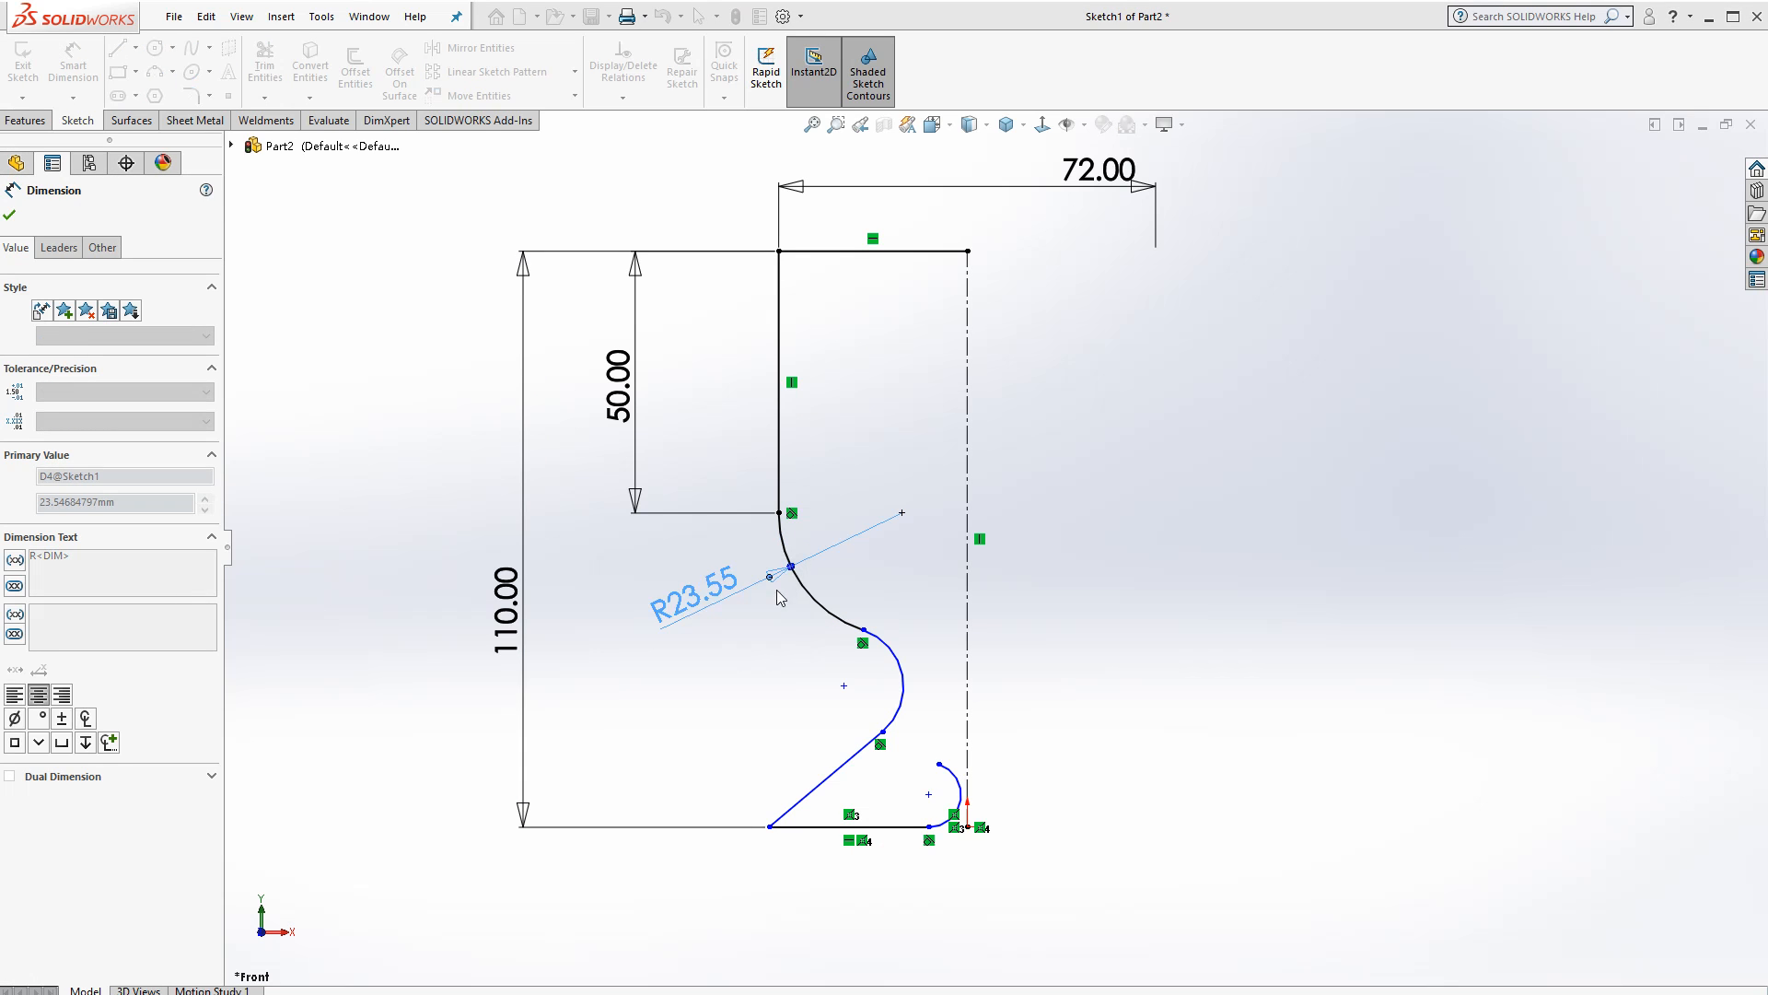
Set the radius of the S-curve's lower arc to 16 mm
left_click(871, 702)
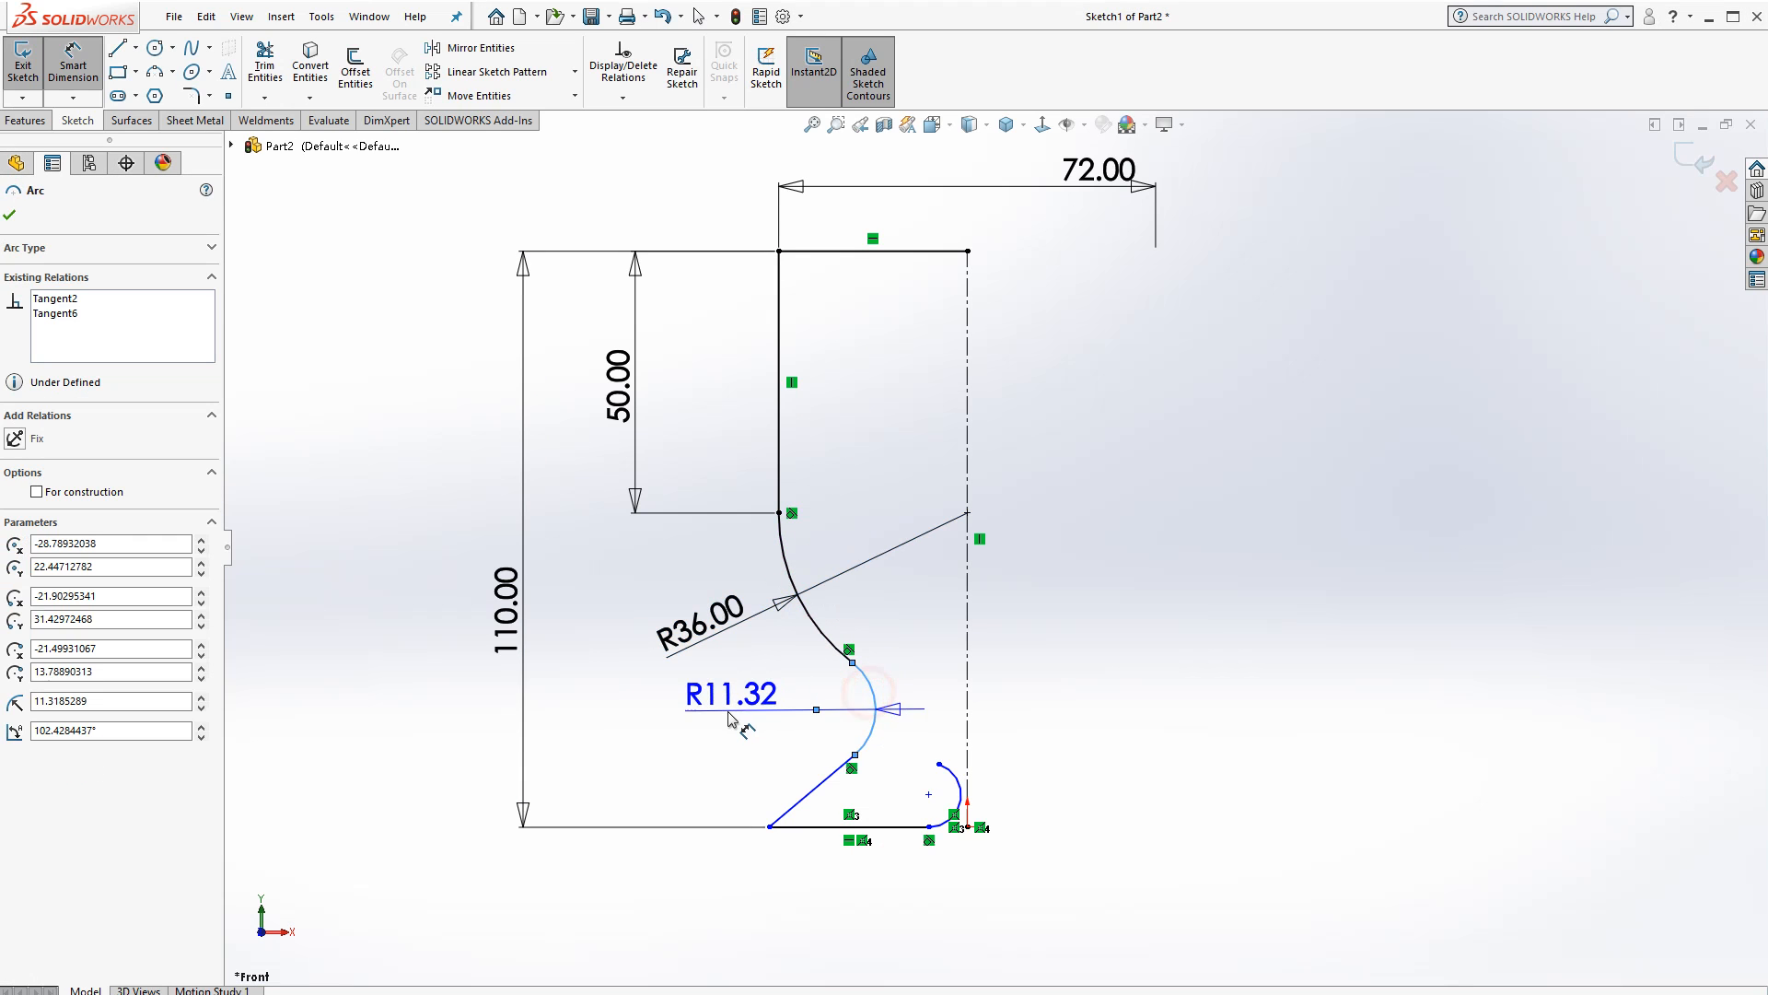
left_click(737, 727)
type("16")
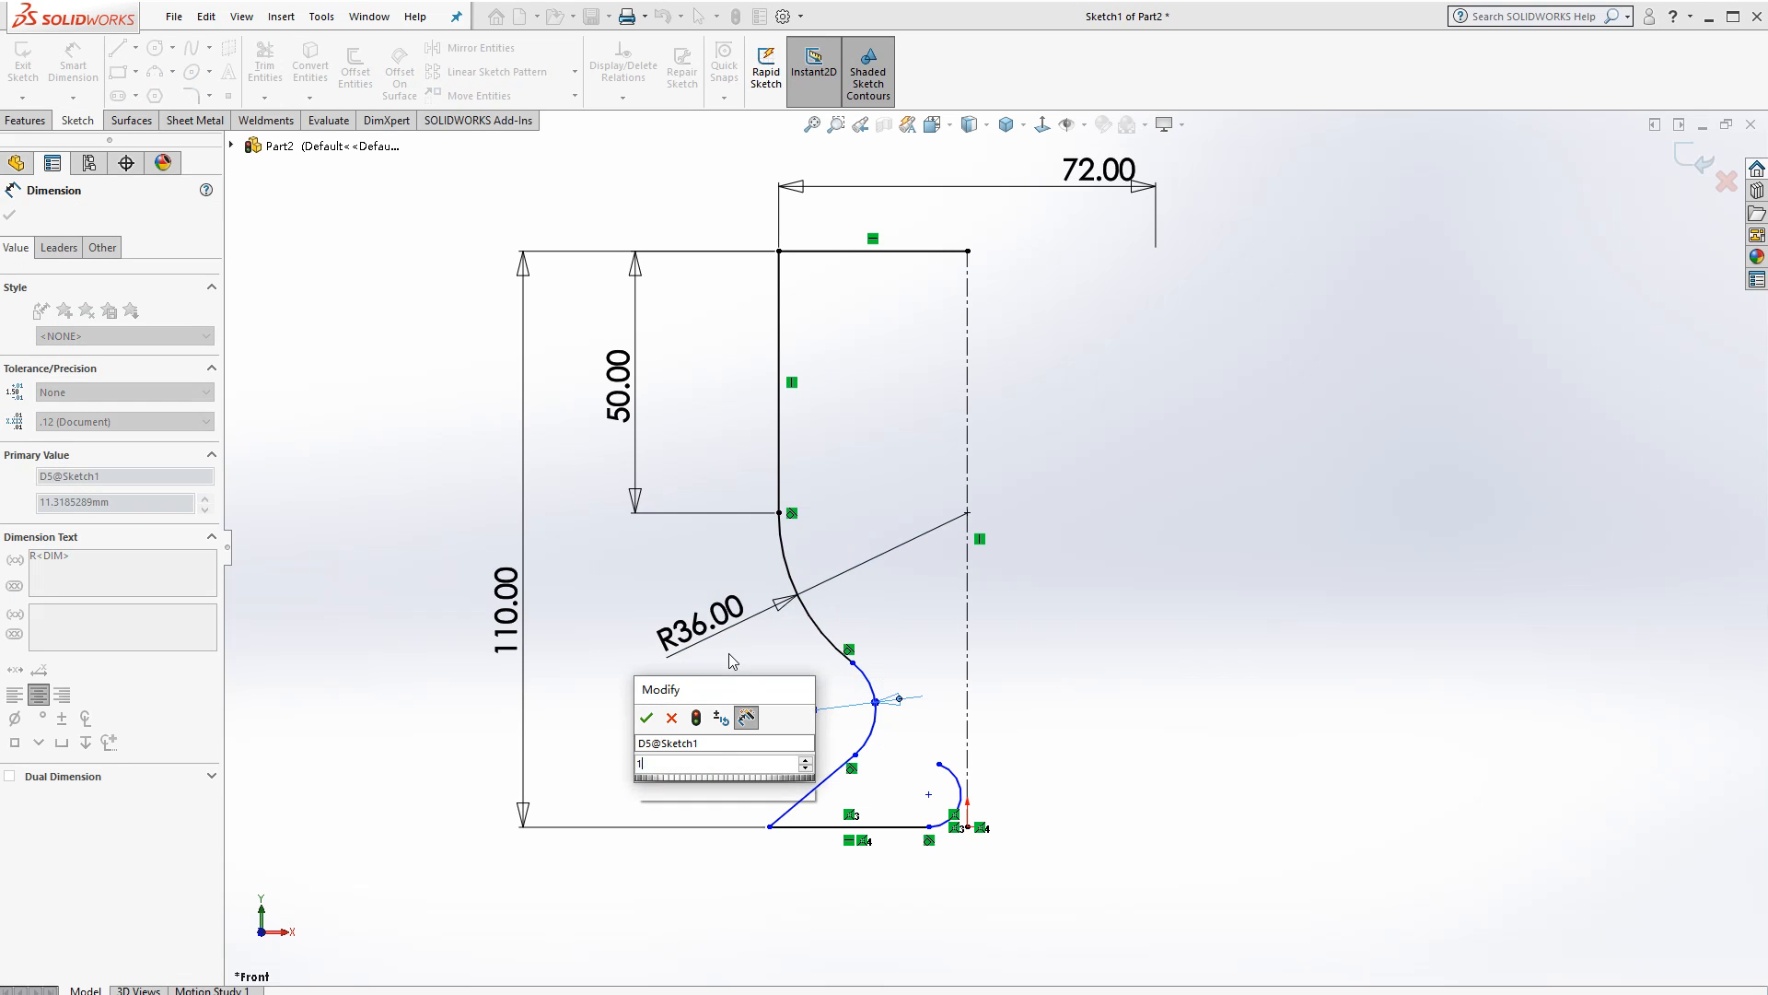
key("Return")
scroll(843, 778, "up", 2)
scroll(939, 765, "up", 1)
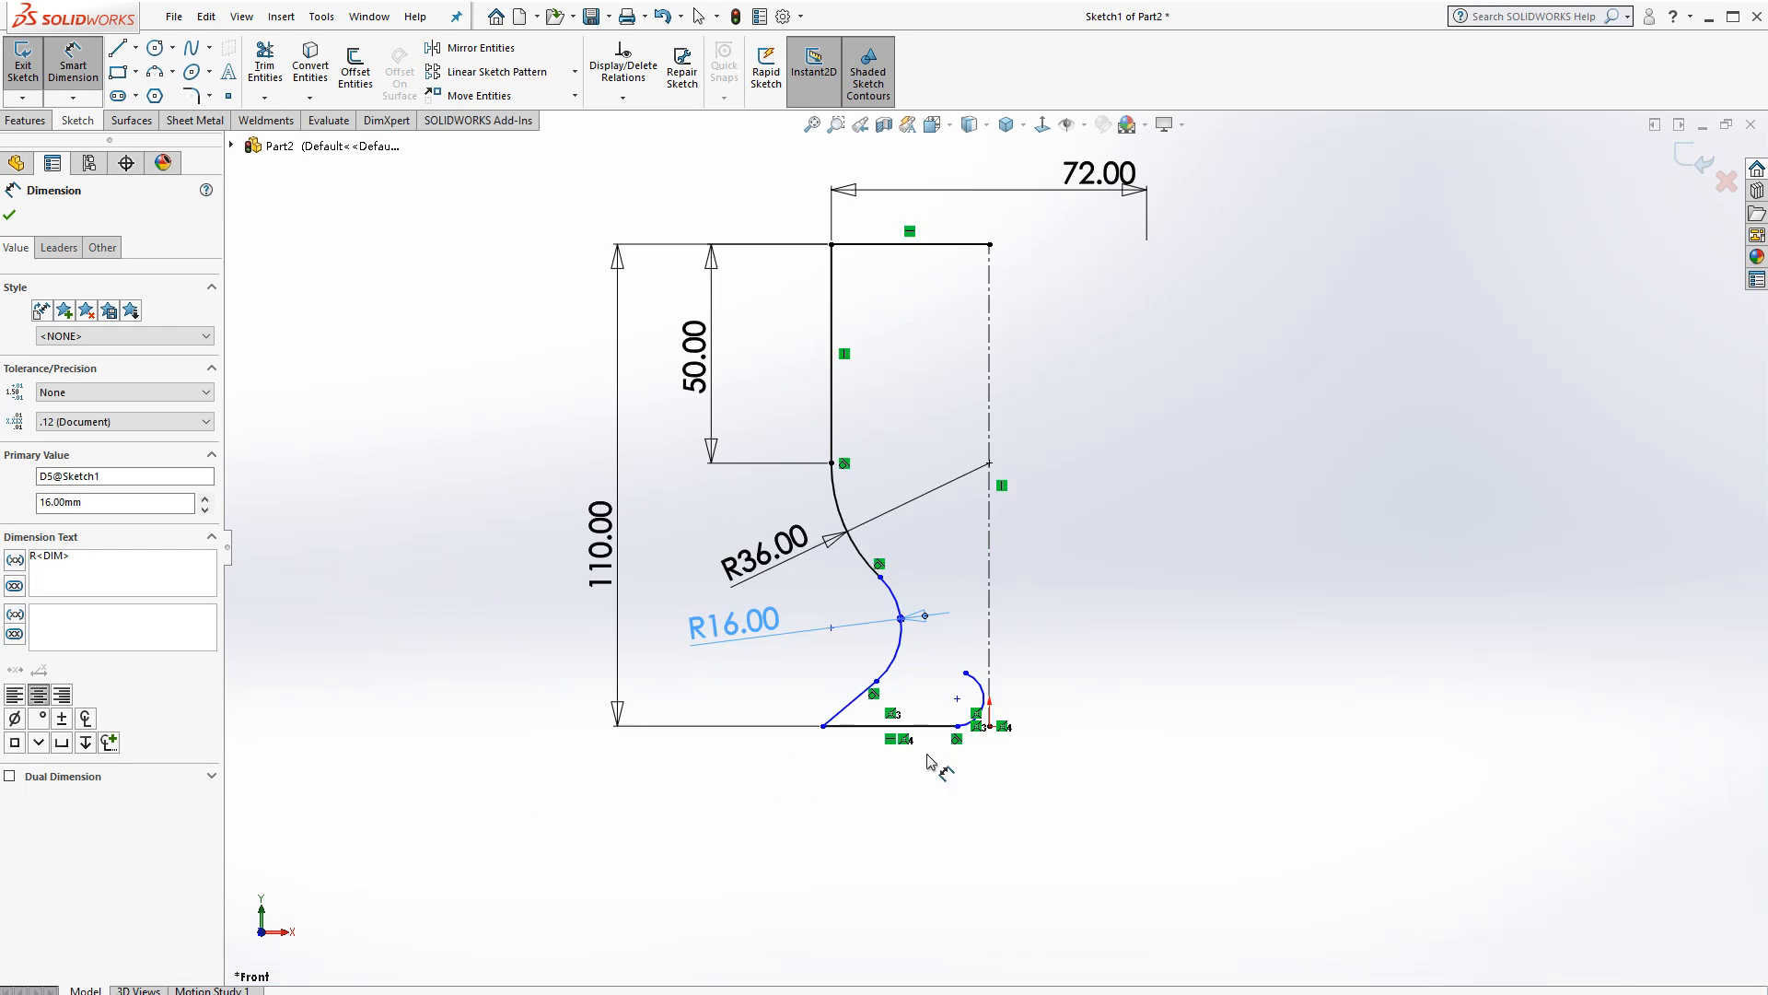
scroll(931, 589, "down", 4)
scroll(952, 568, "up", 5)
key("Escape")
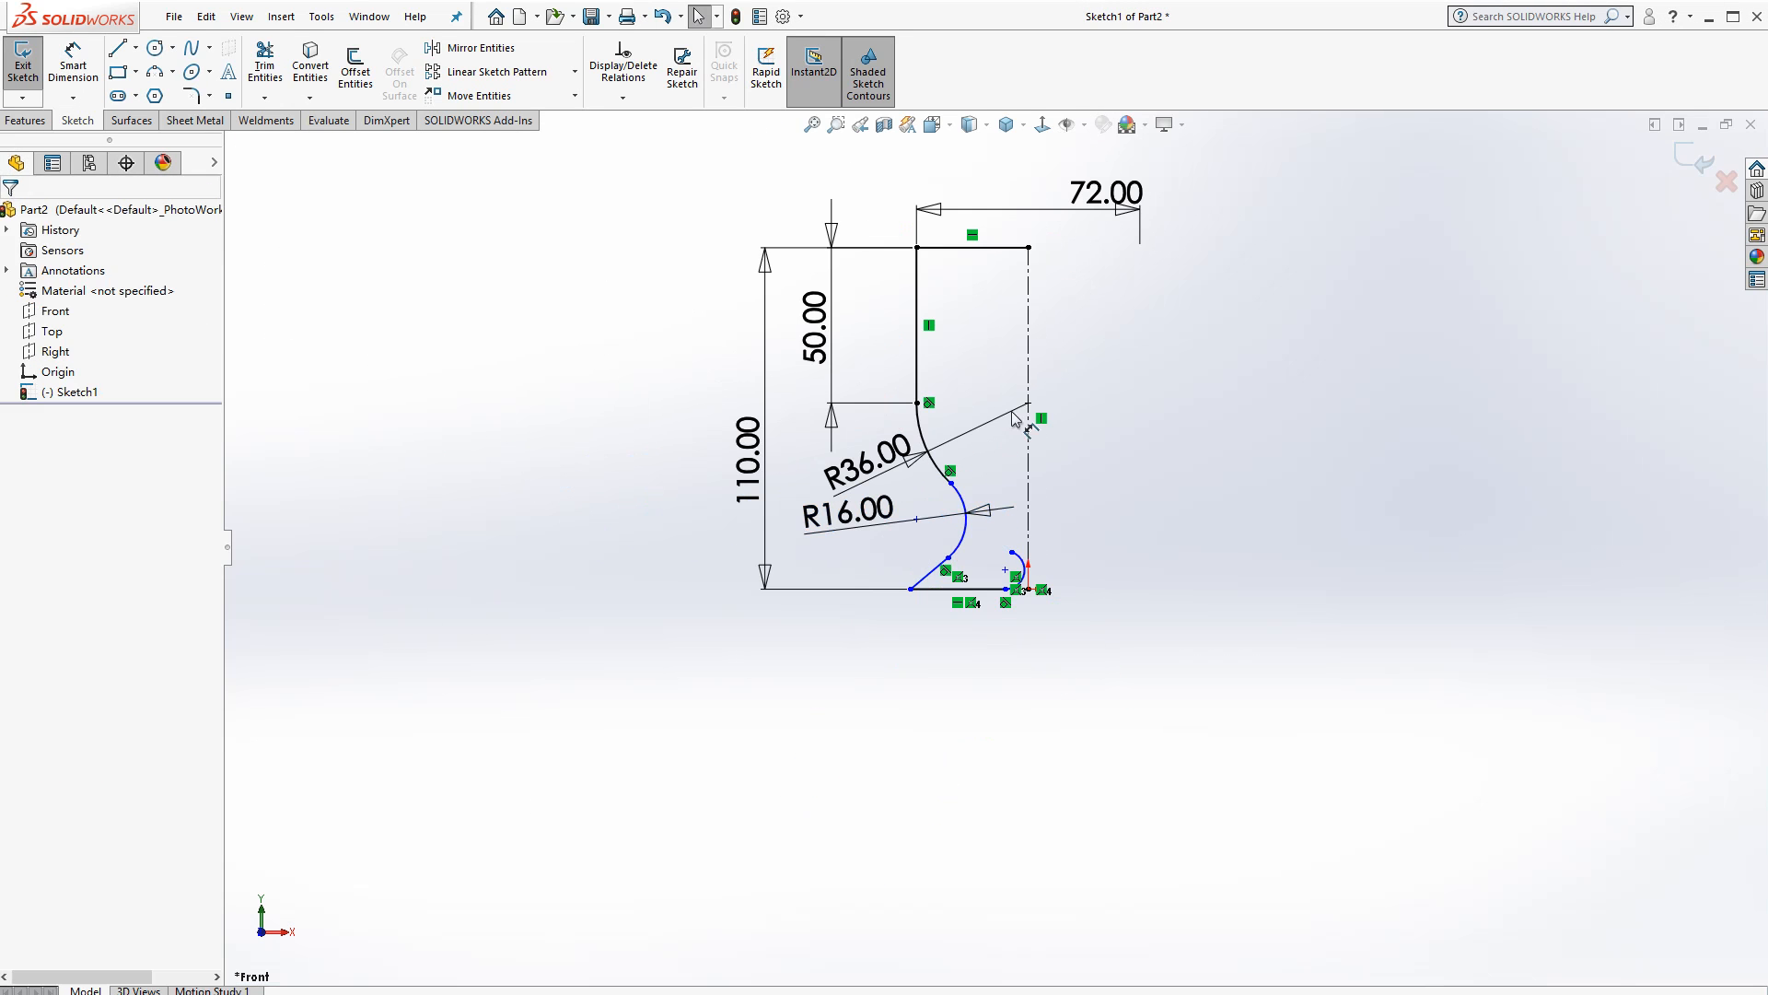
scroll(1039, 538, "down", 3)
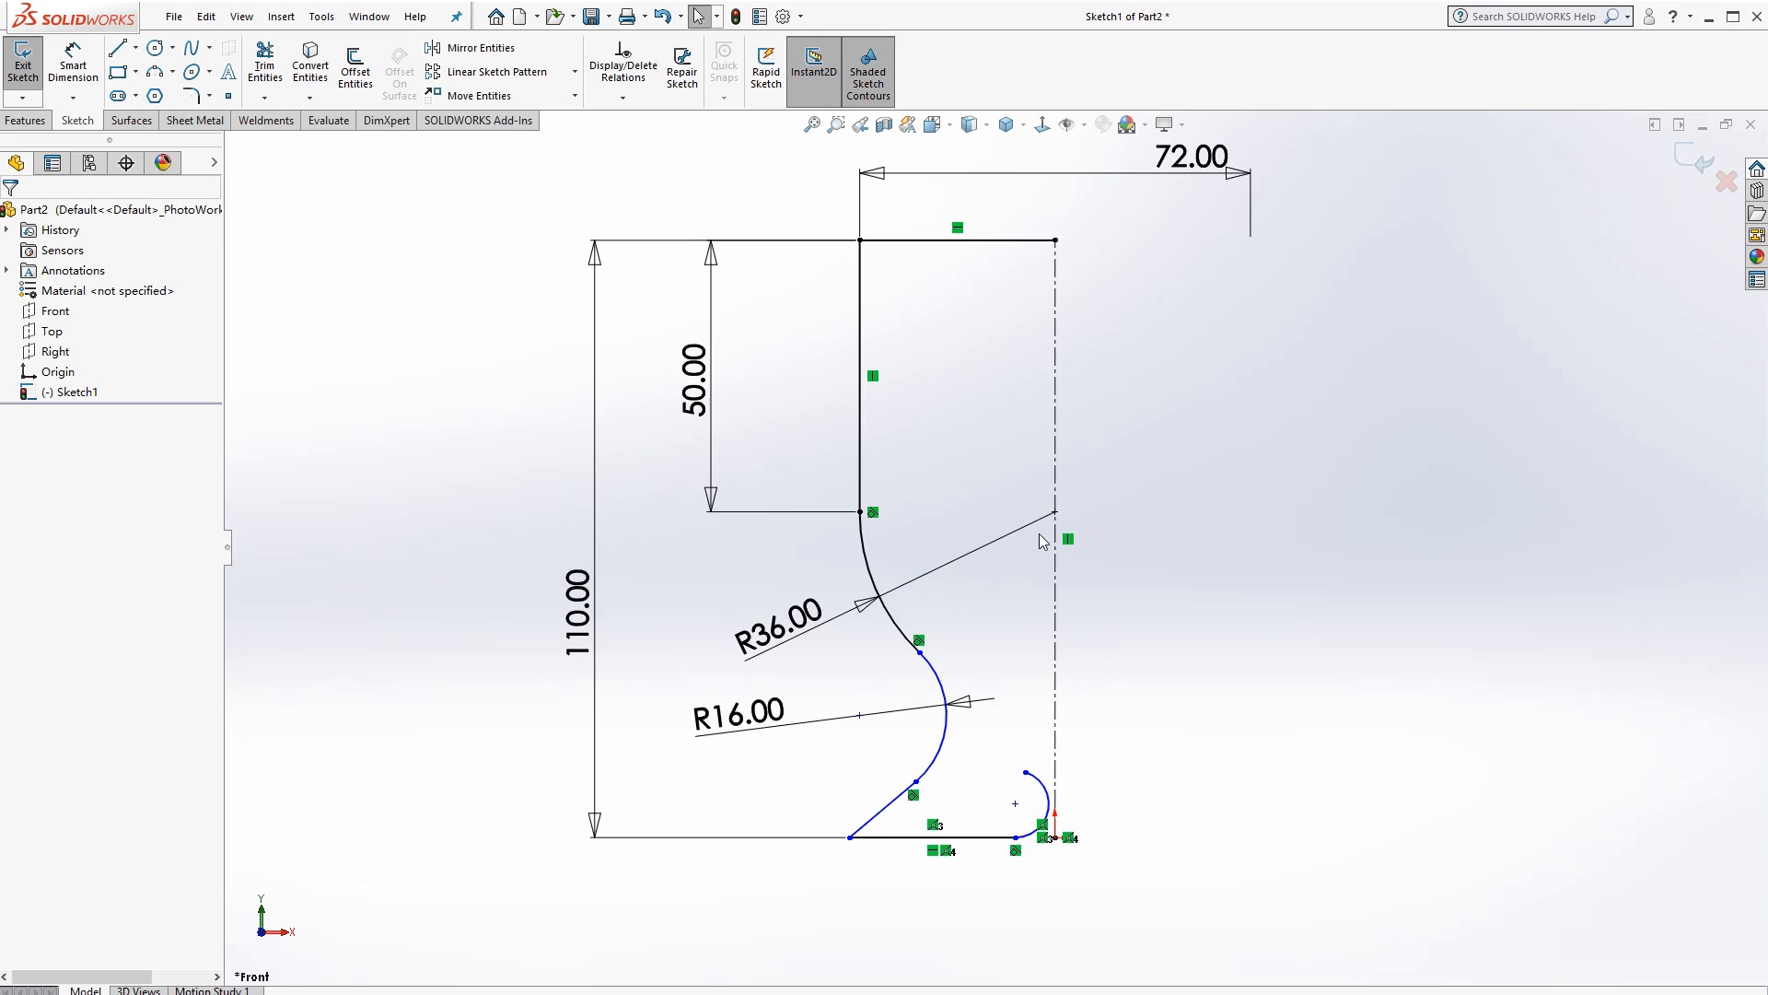
left_click(191, 95)
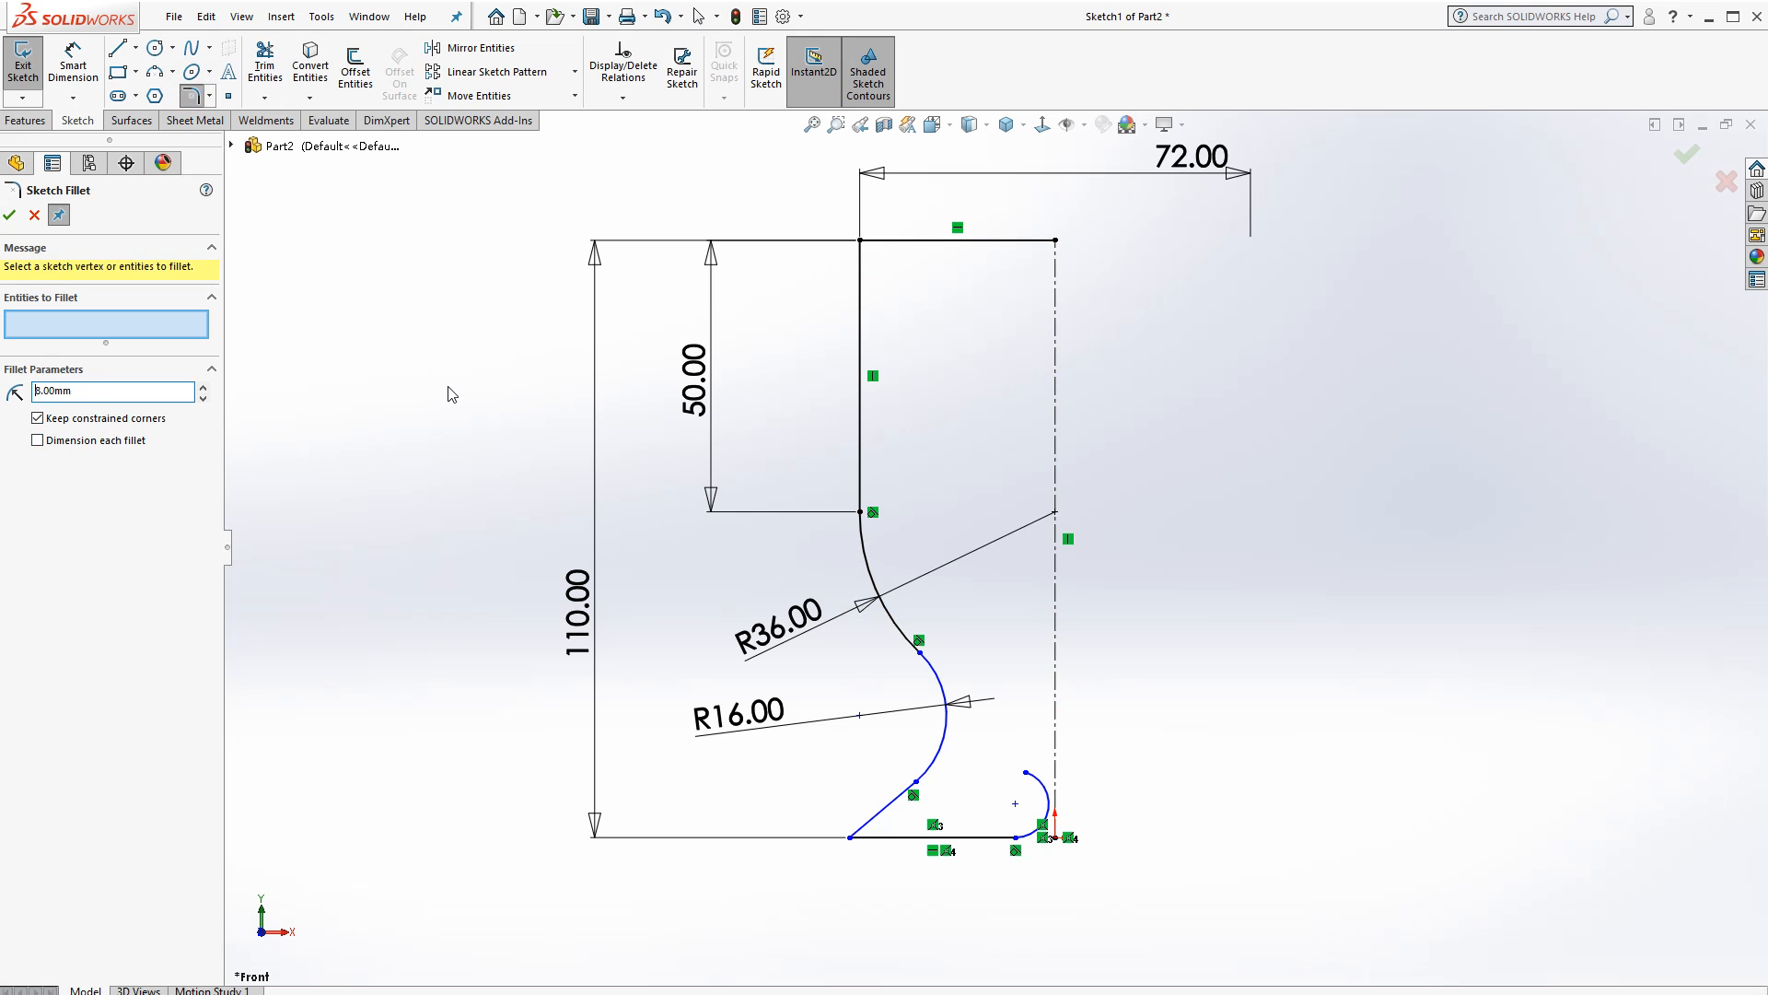
left_click(861, 242)
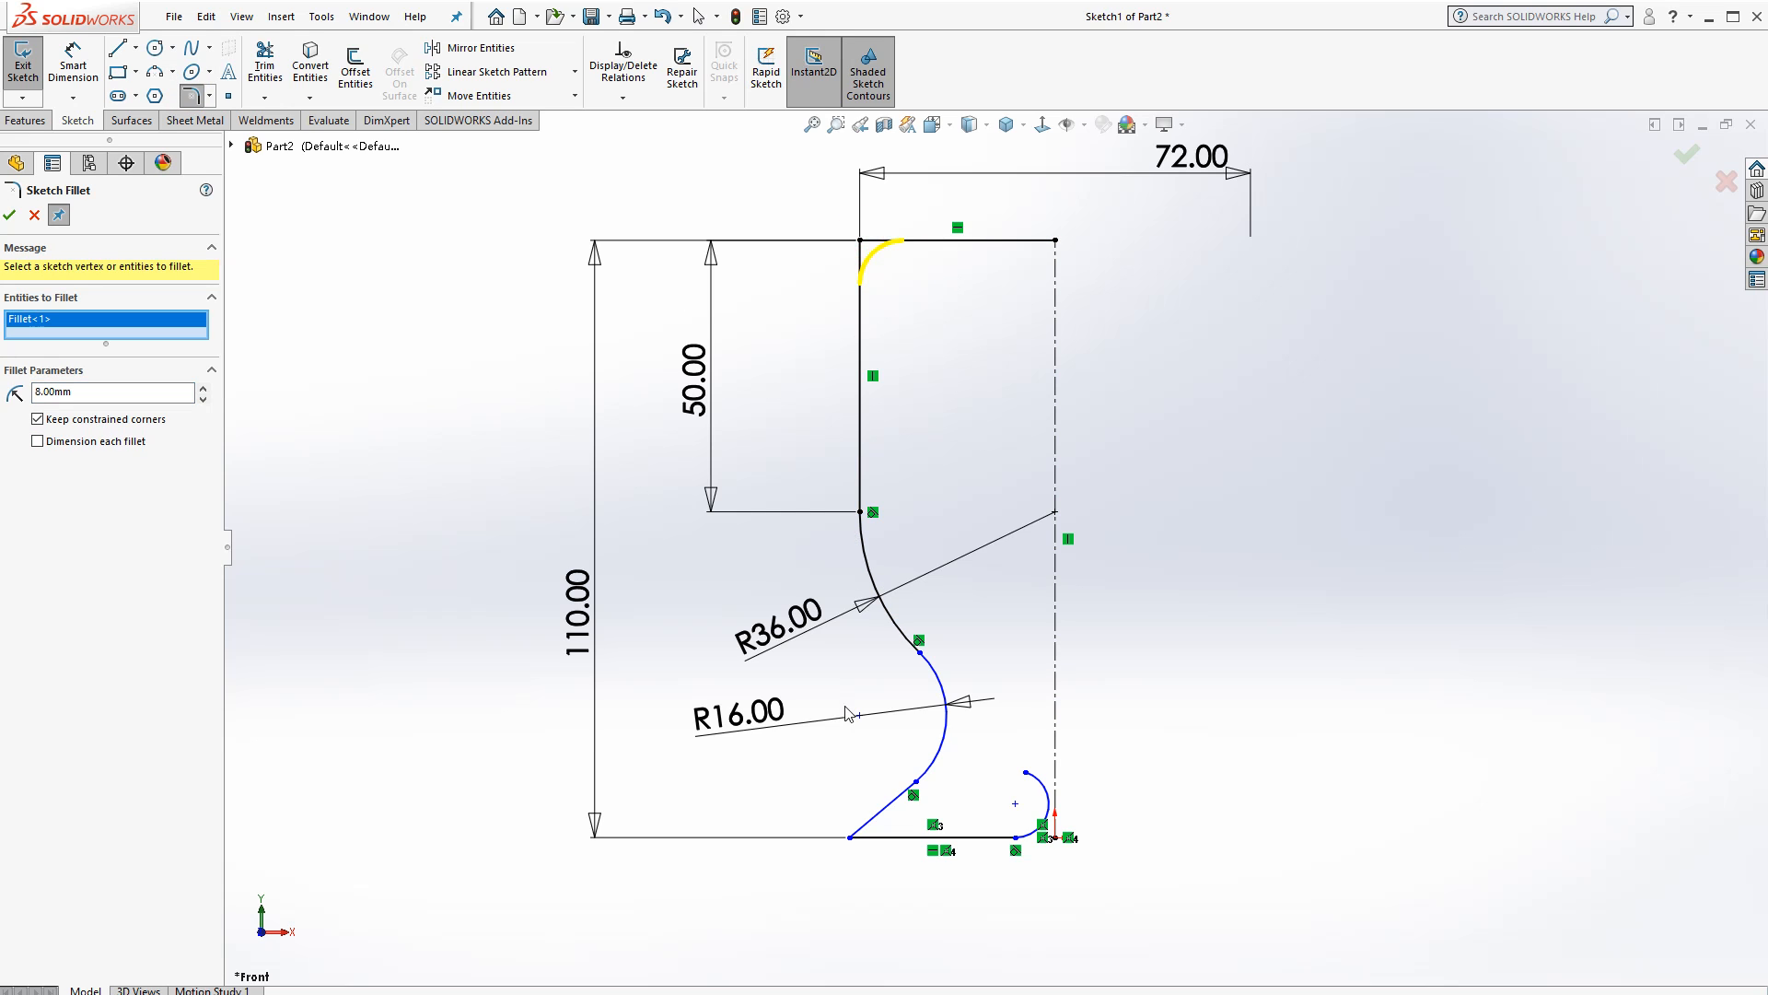
left_click(850, 838)
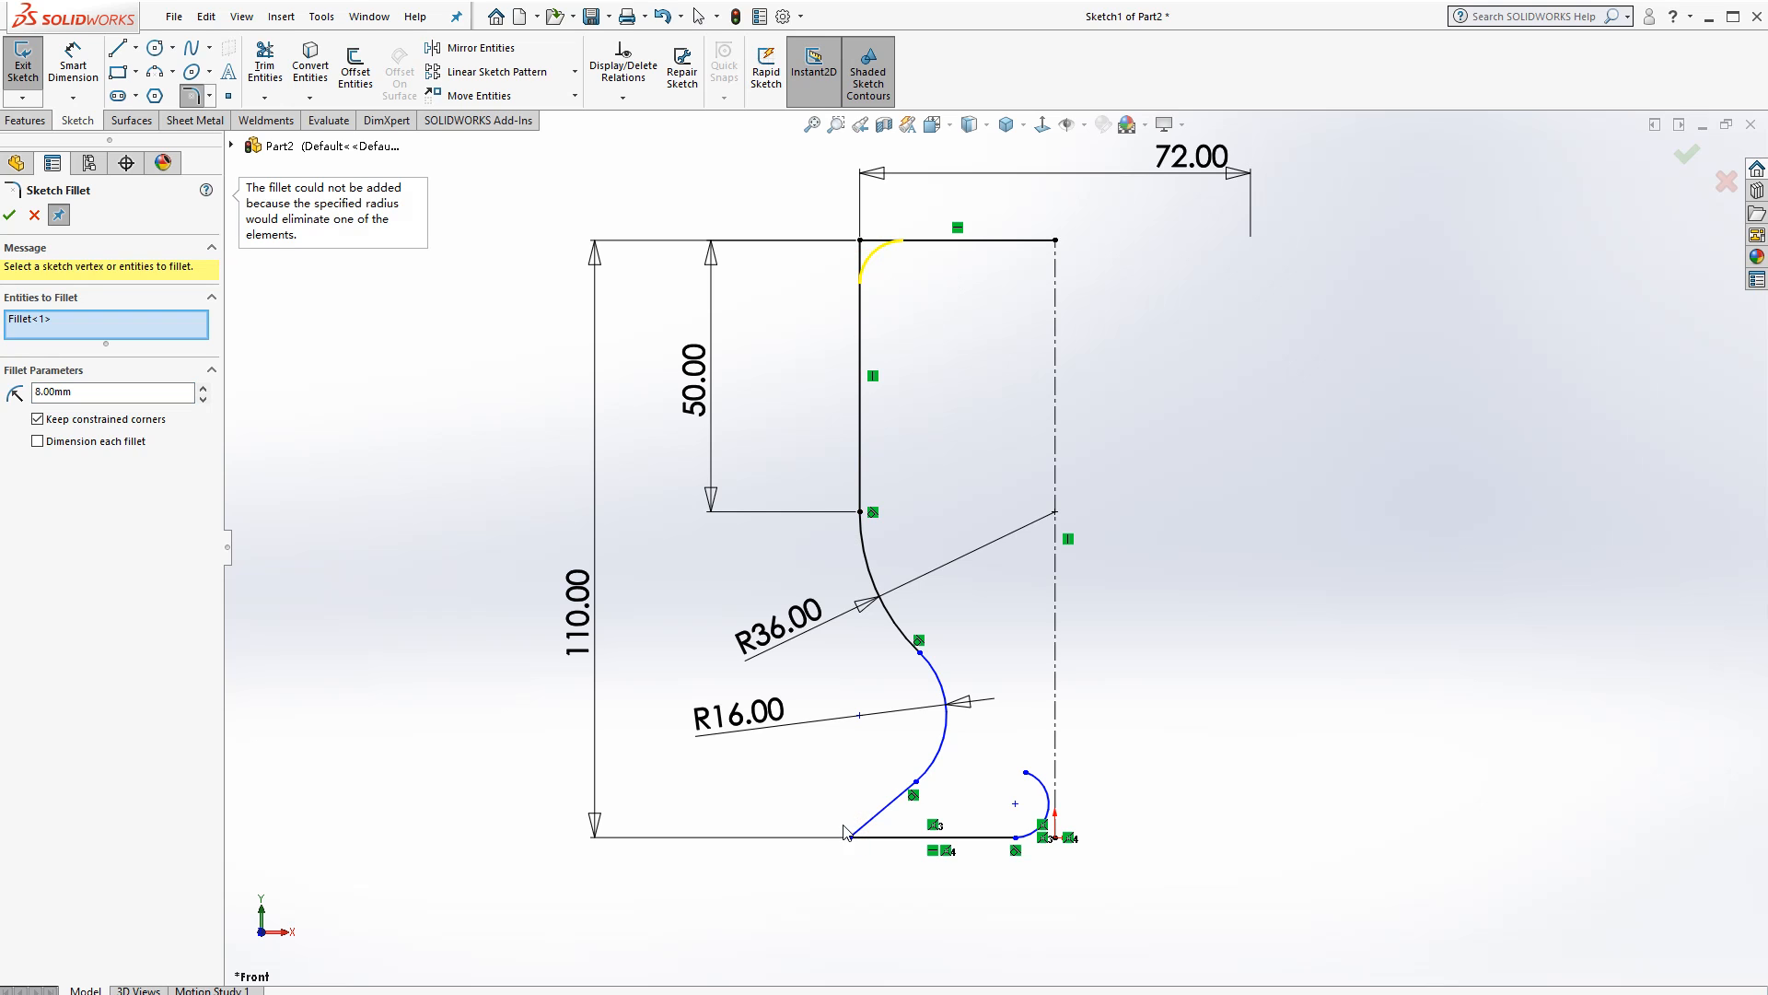
key("Escape")
Shift the profile's lower outer corner inward to about 31 mm from the centerline, and fillet the upper and lower outer corners with 8 mm radius
left_click_drag(850, 837, 885, 837)
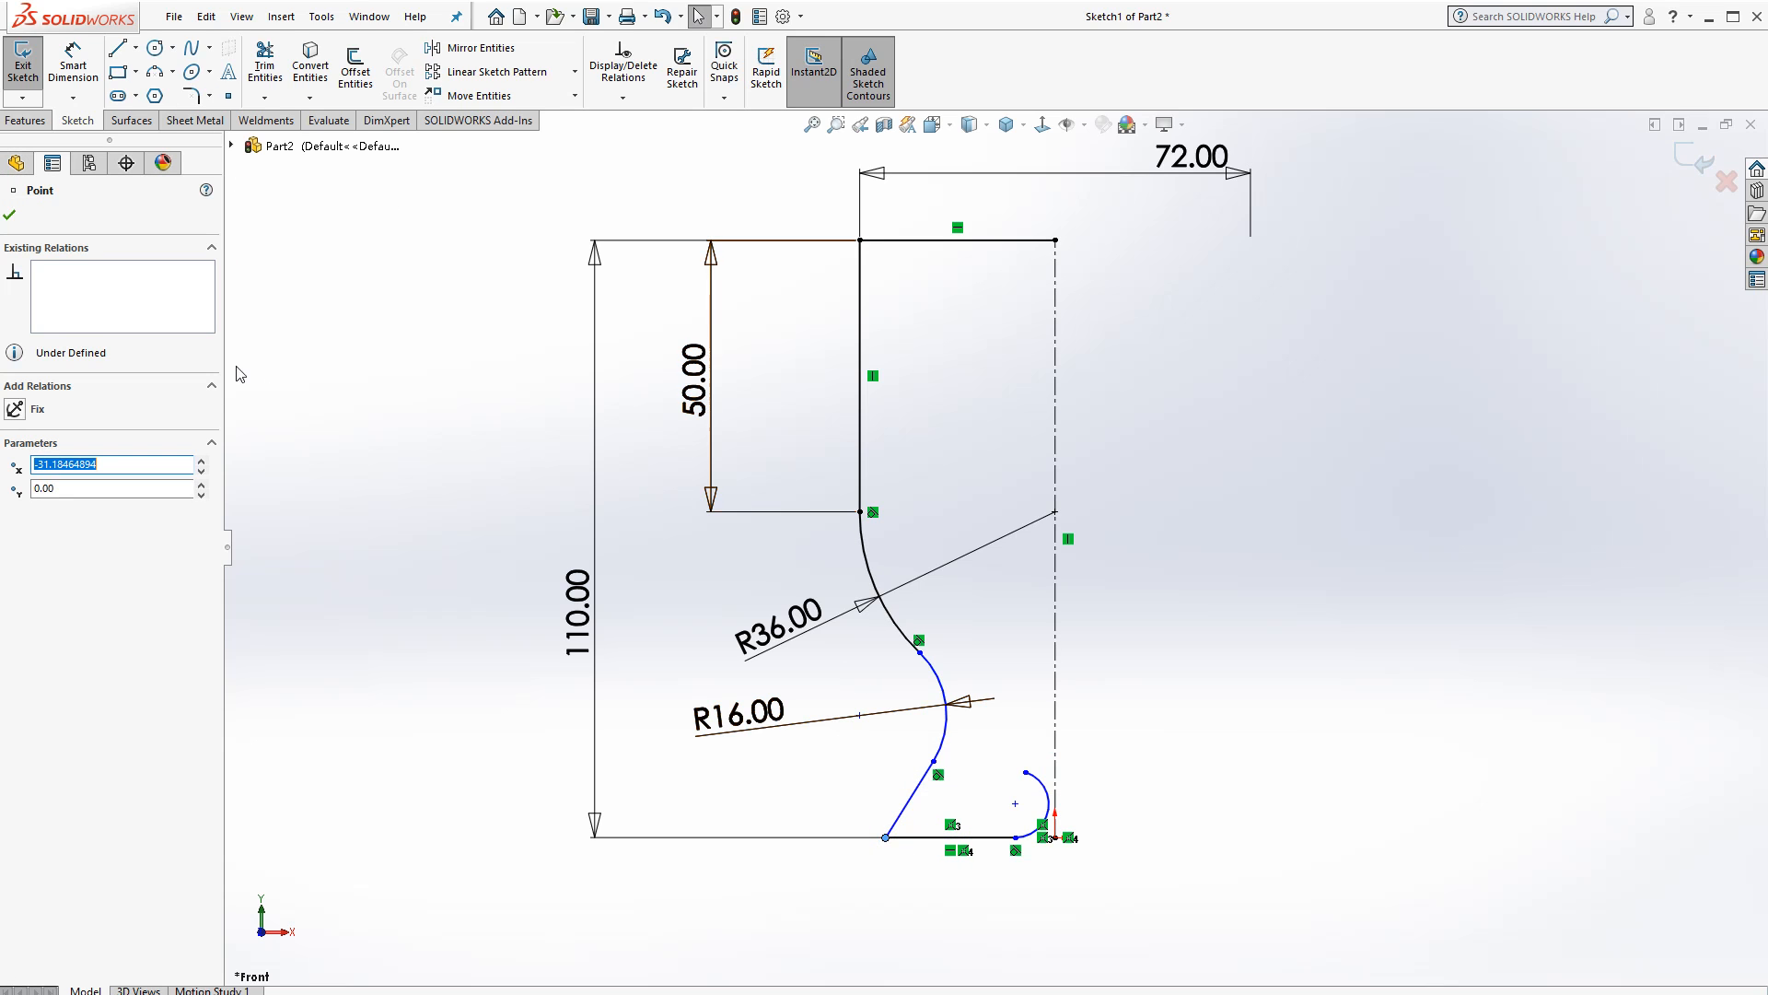
left_click(192, 96)
left_click(864, 244)
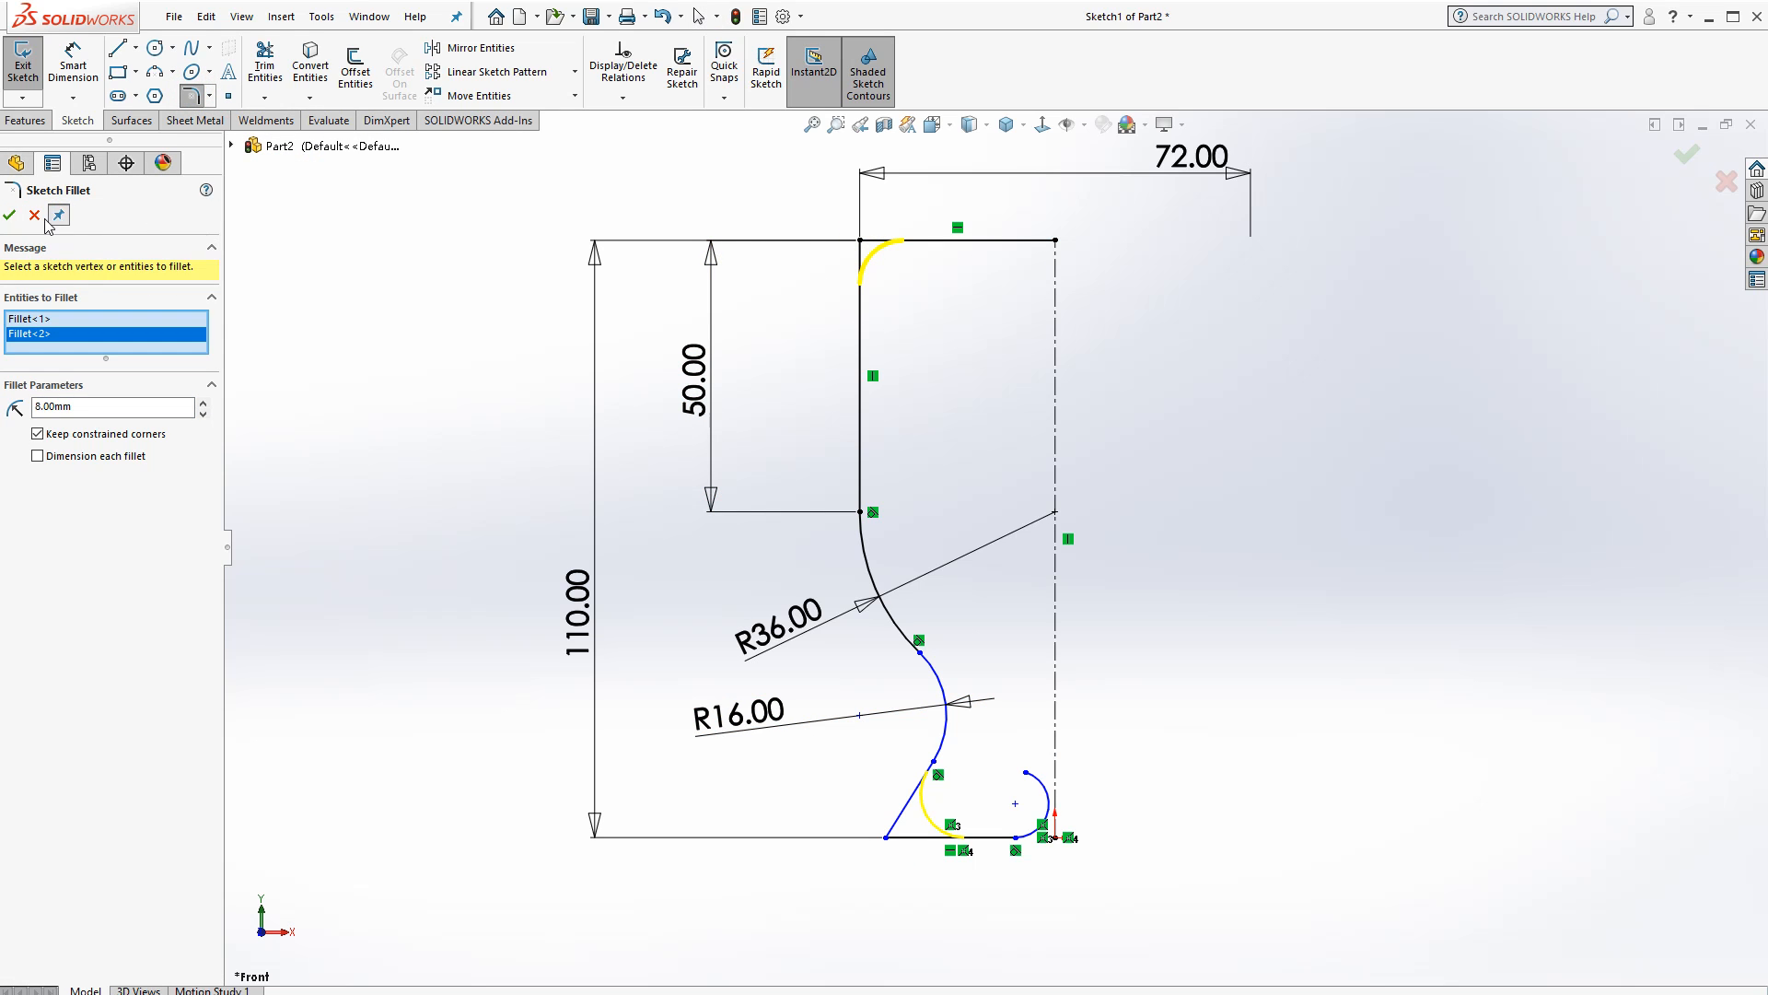
left_click(10, 217)
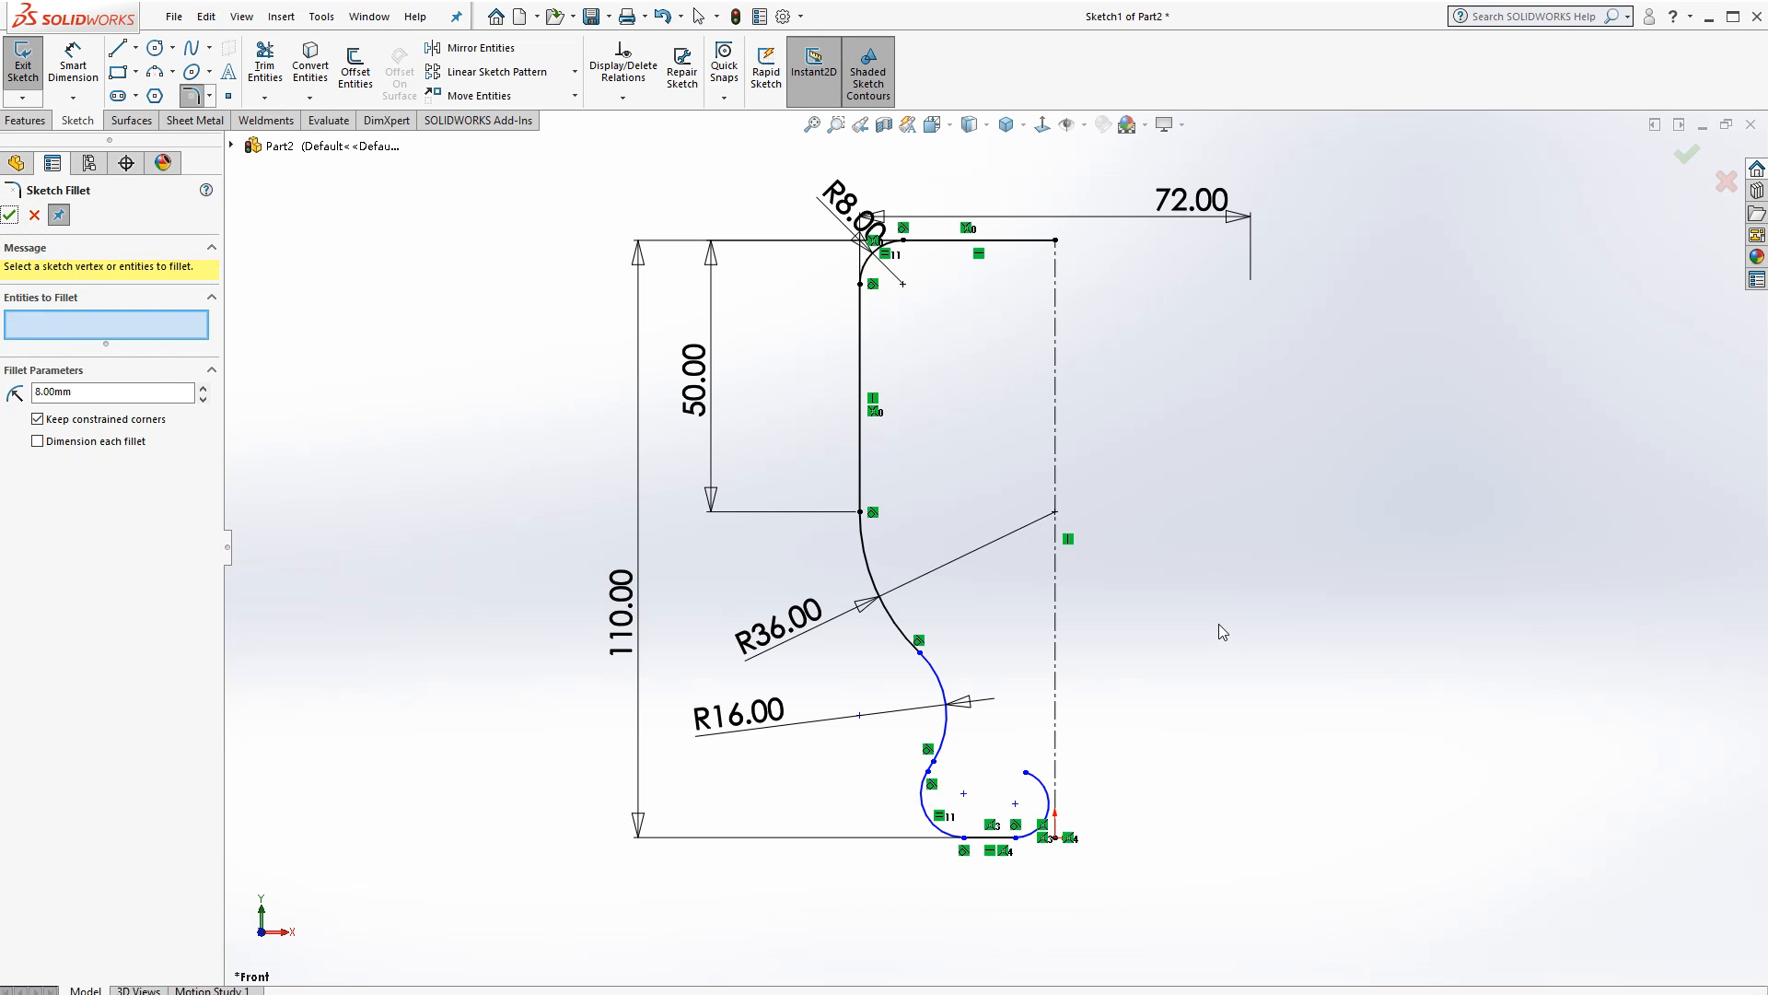
key("Escape")
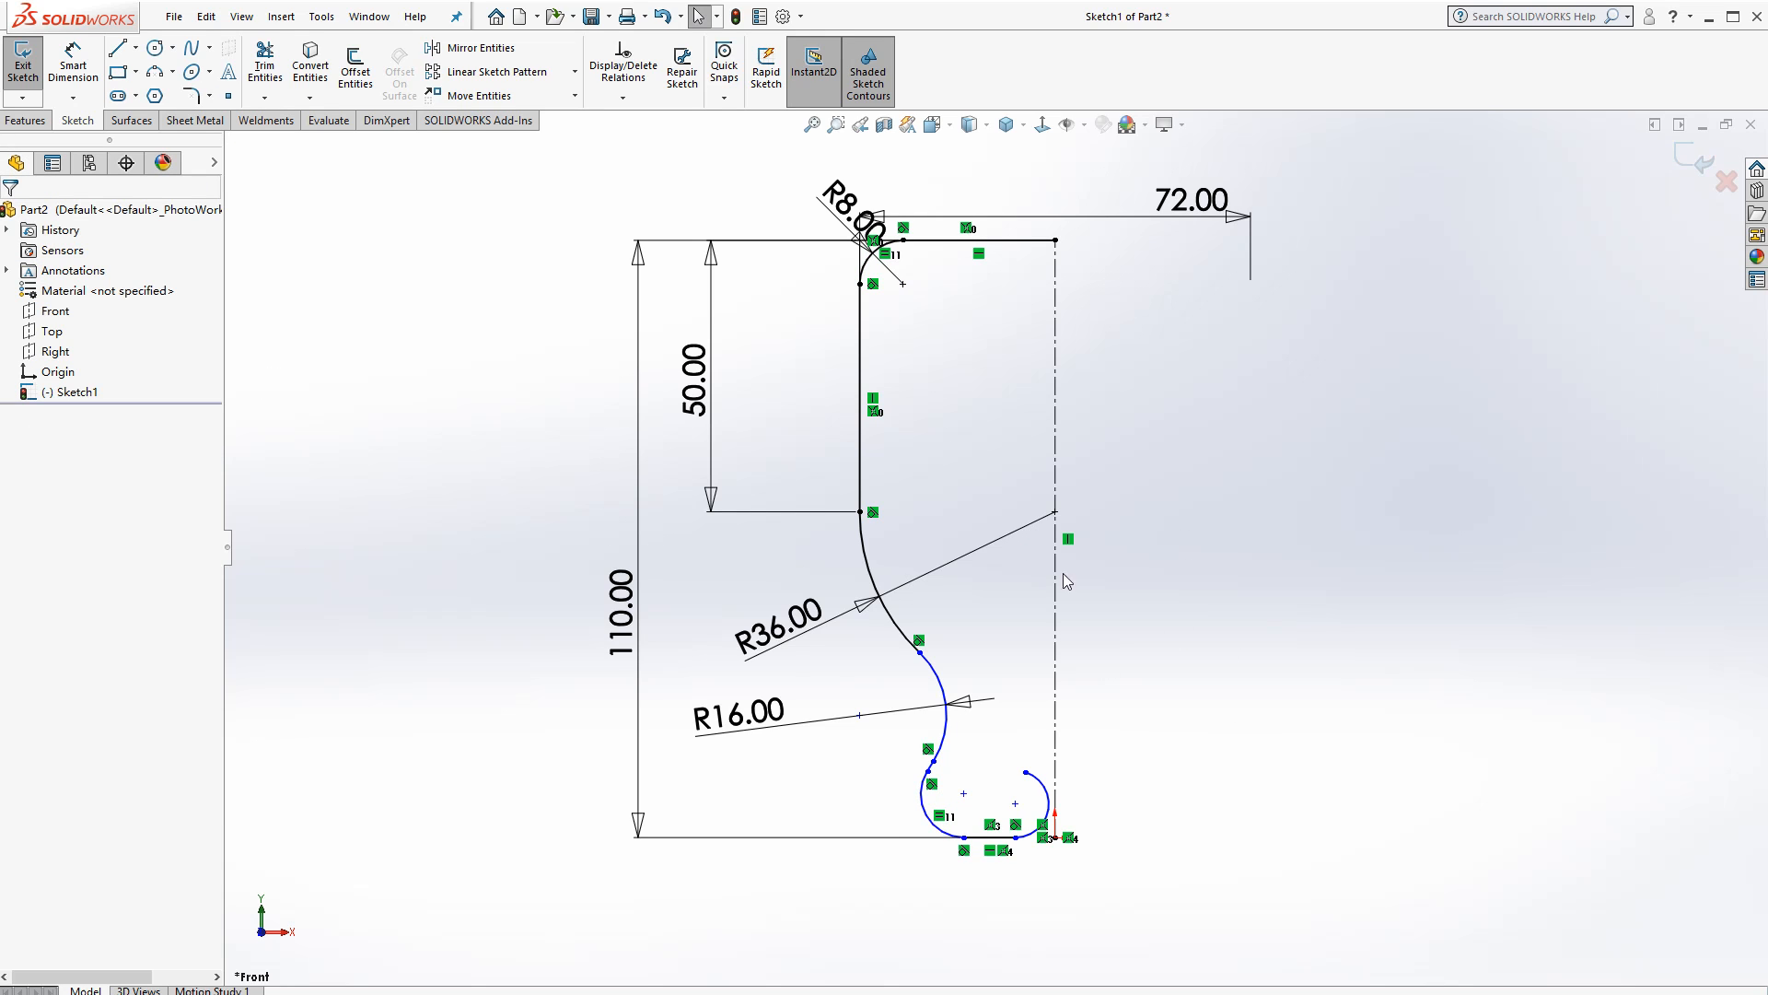
Mirror the whole half-profile, including its top horizontal line, about the vertical centerline
left_click(942, 243)
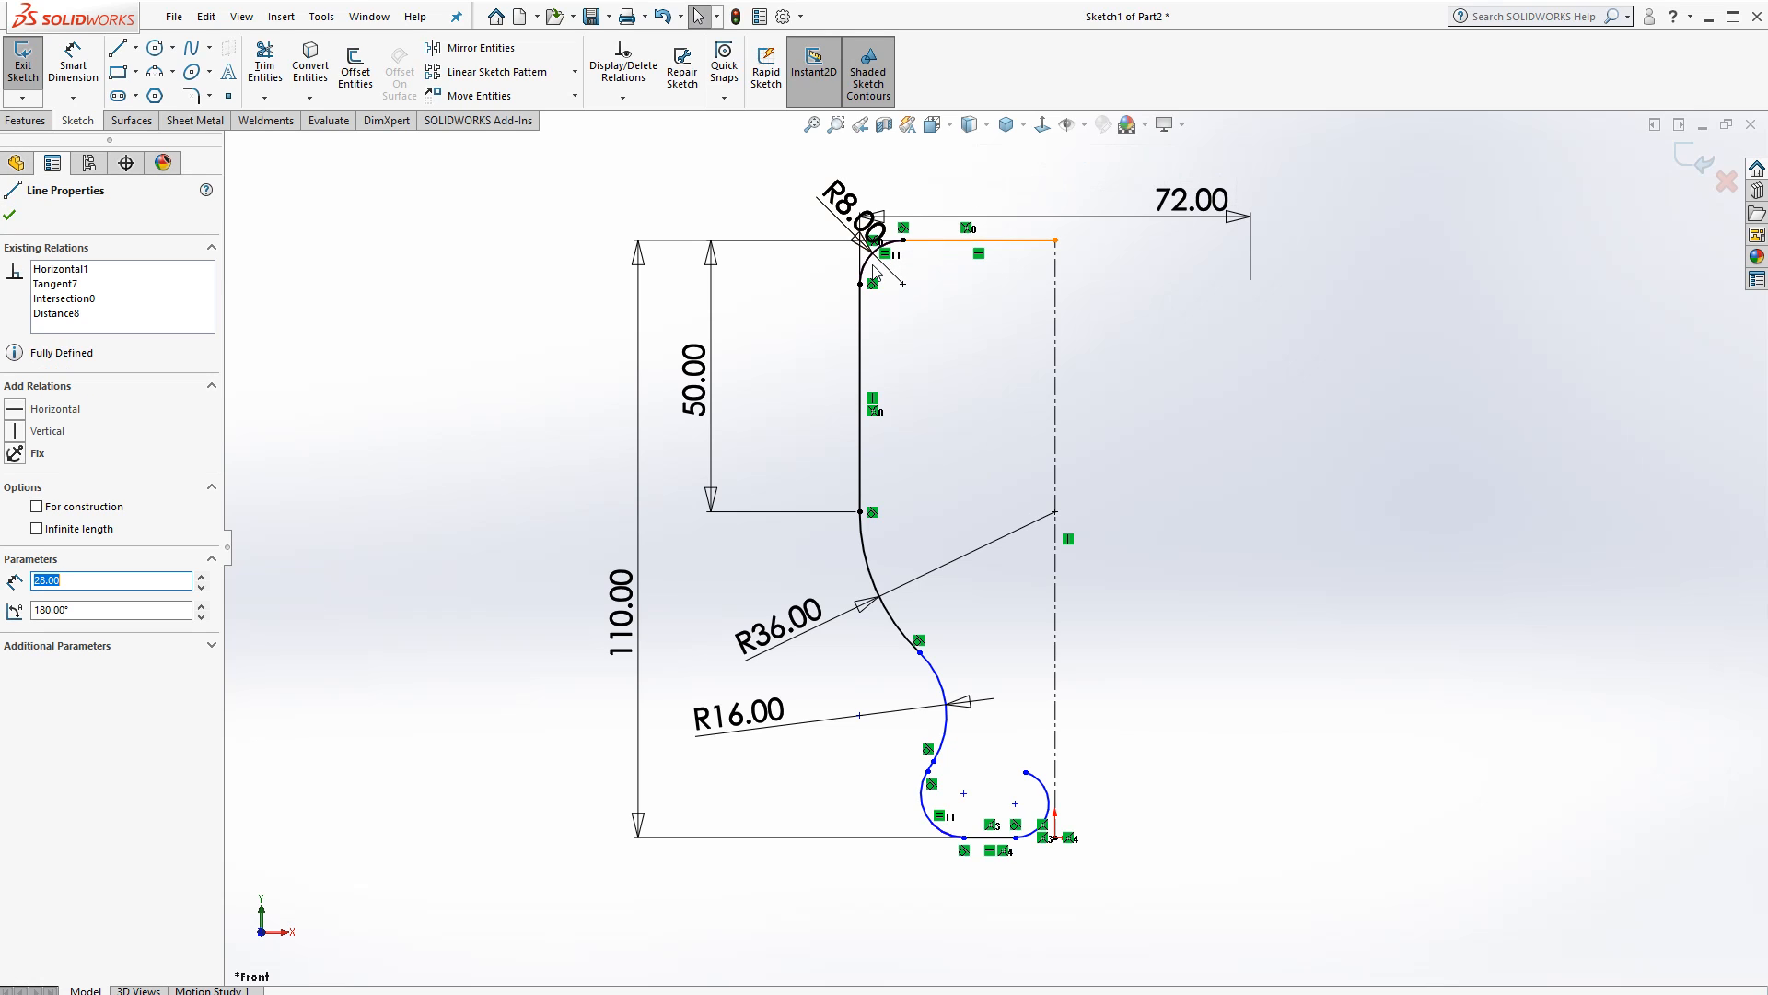
left_click(821, 295)
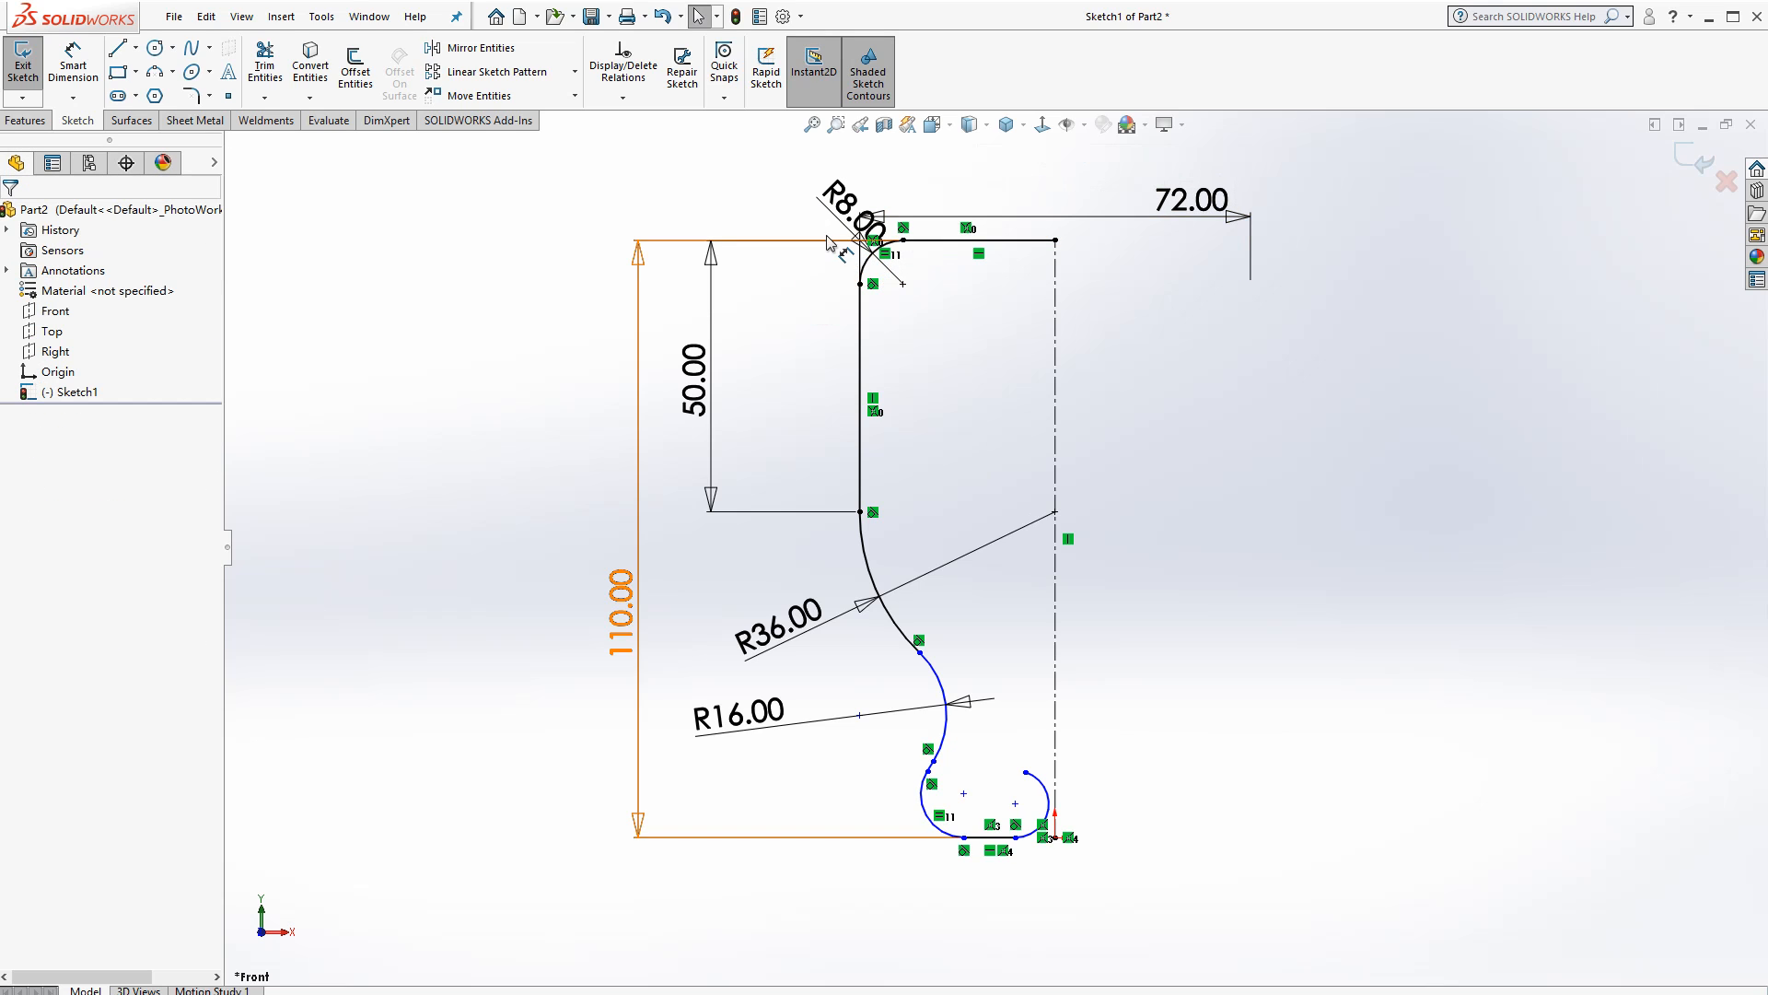
left_click_drag(825, 223, 1050, 886)
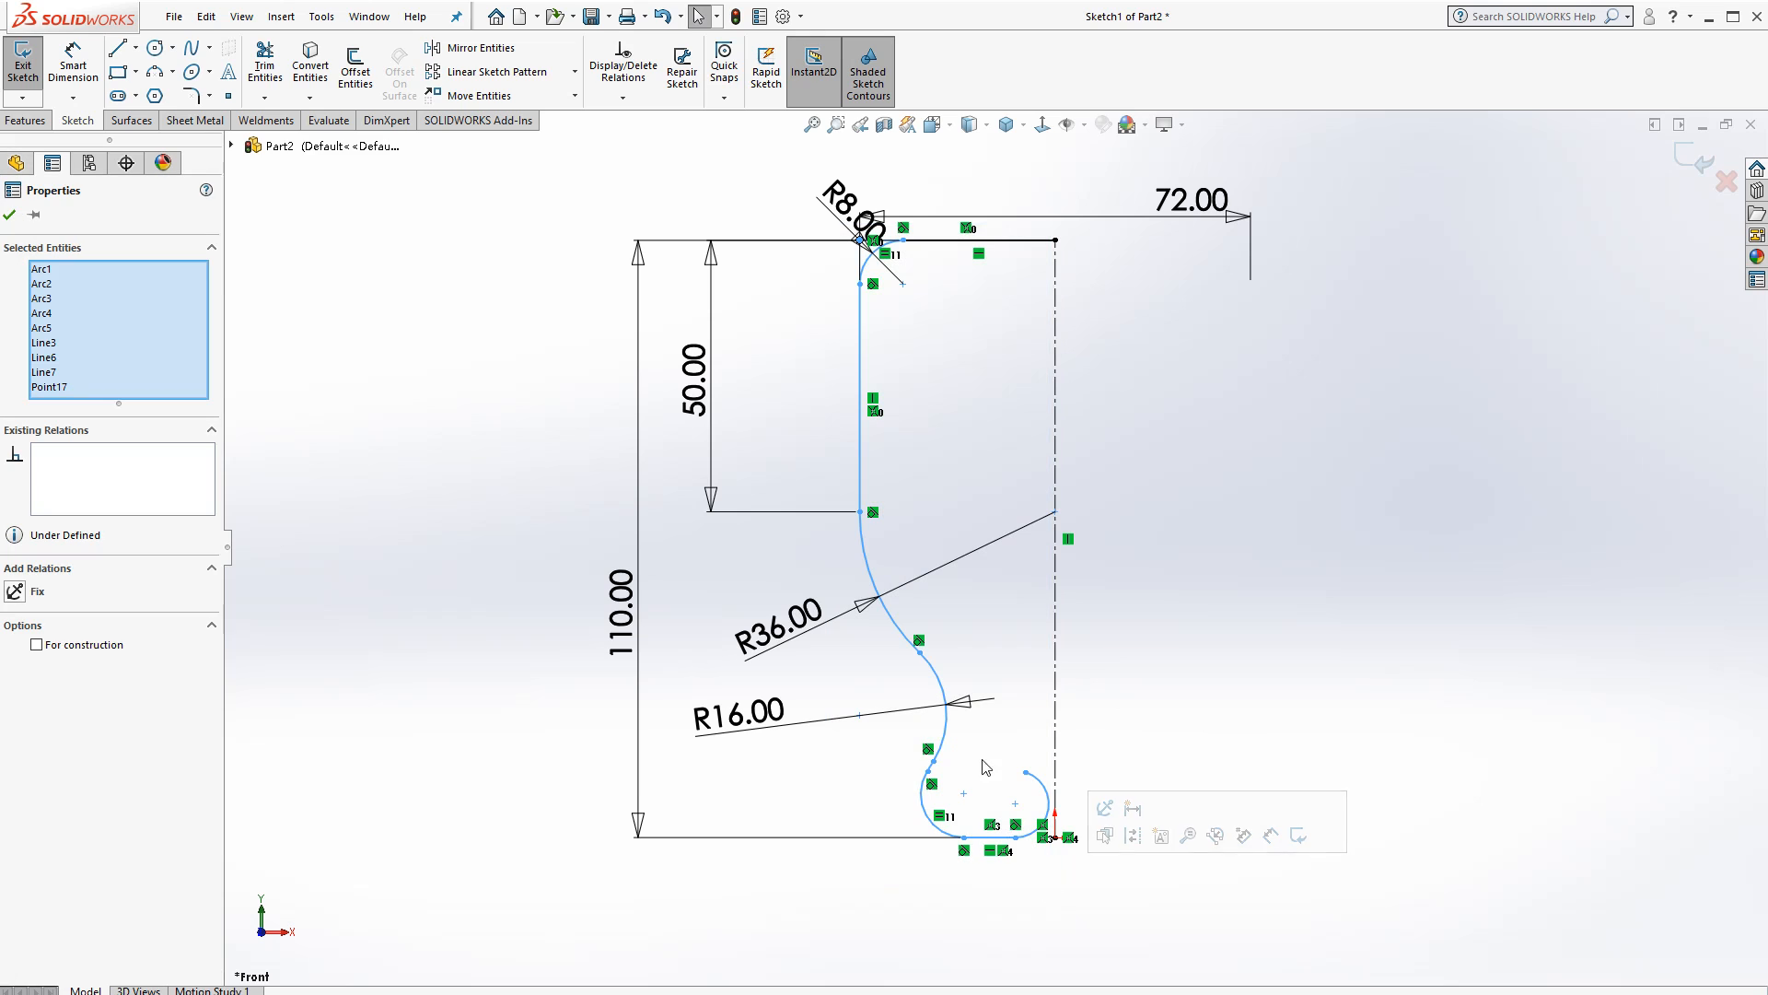
left_click(995, 240, "ctrl")
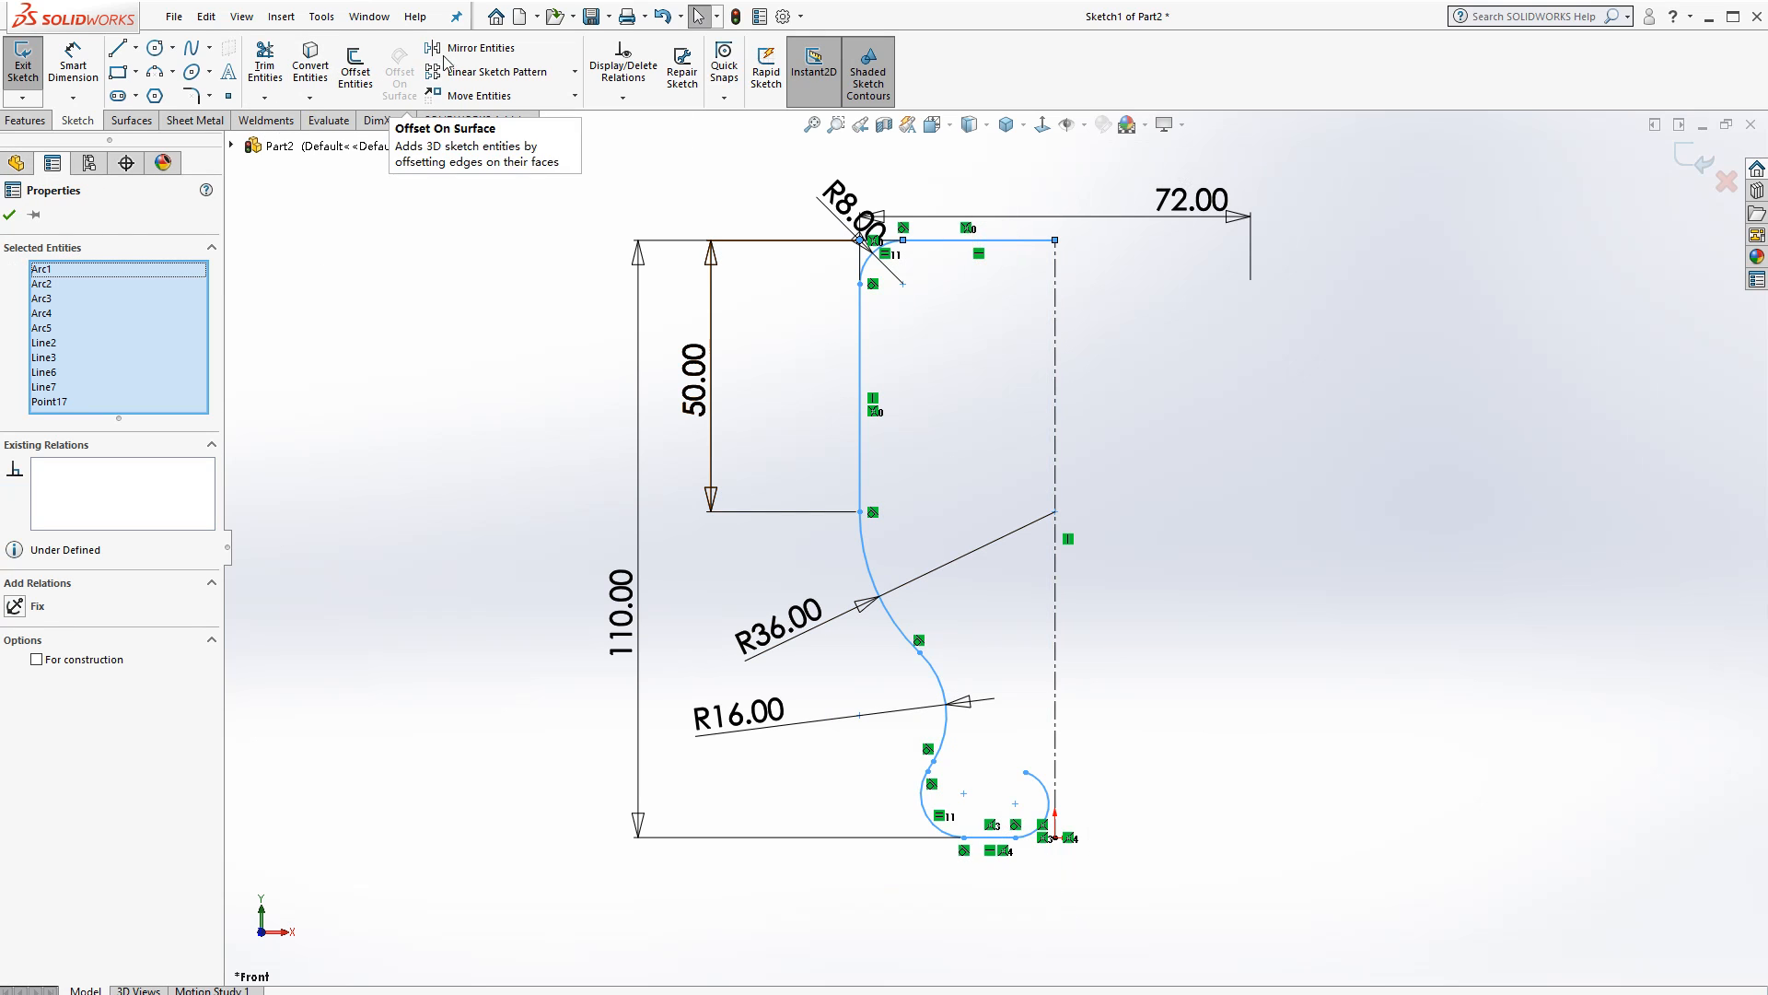
left_click(474, 47)
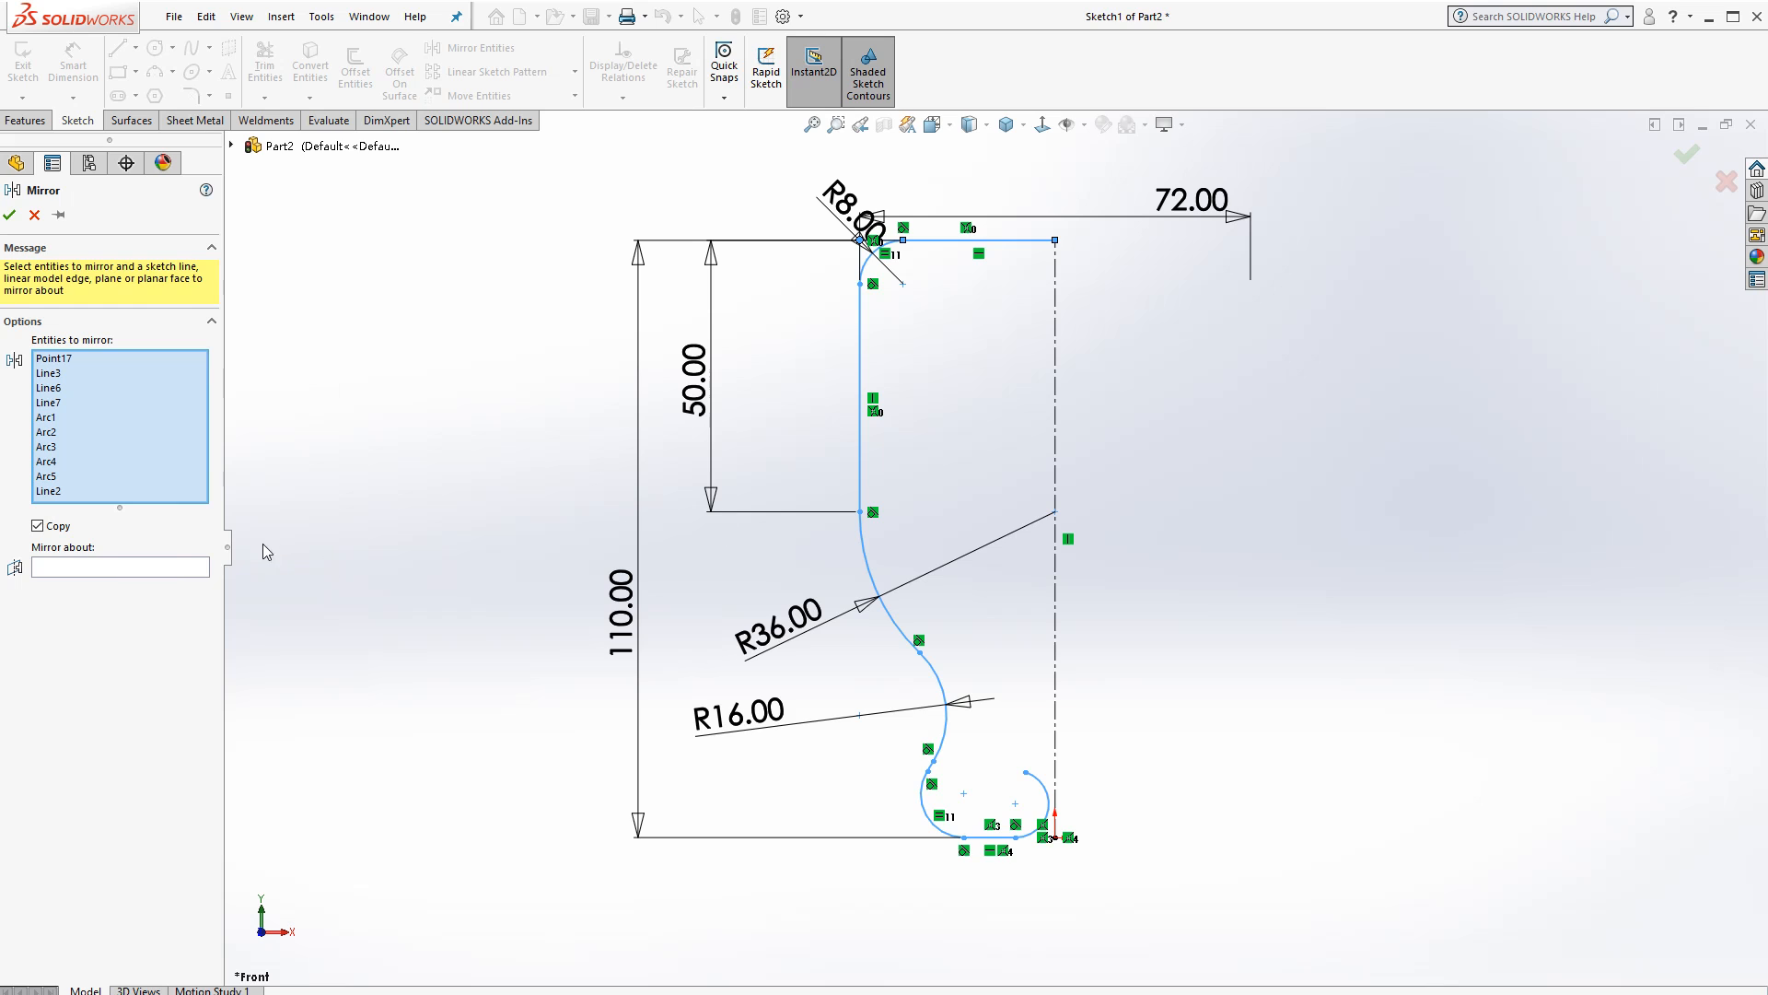
left_click(89, 568)
left_click(1056, 446)
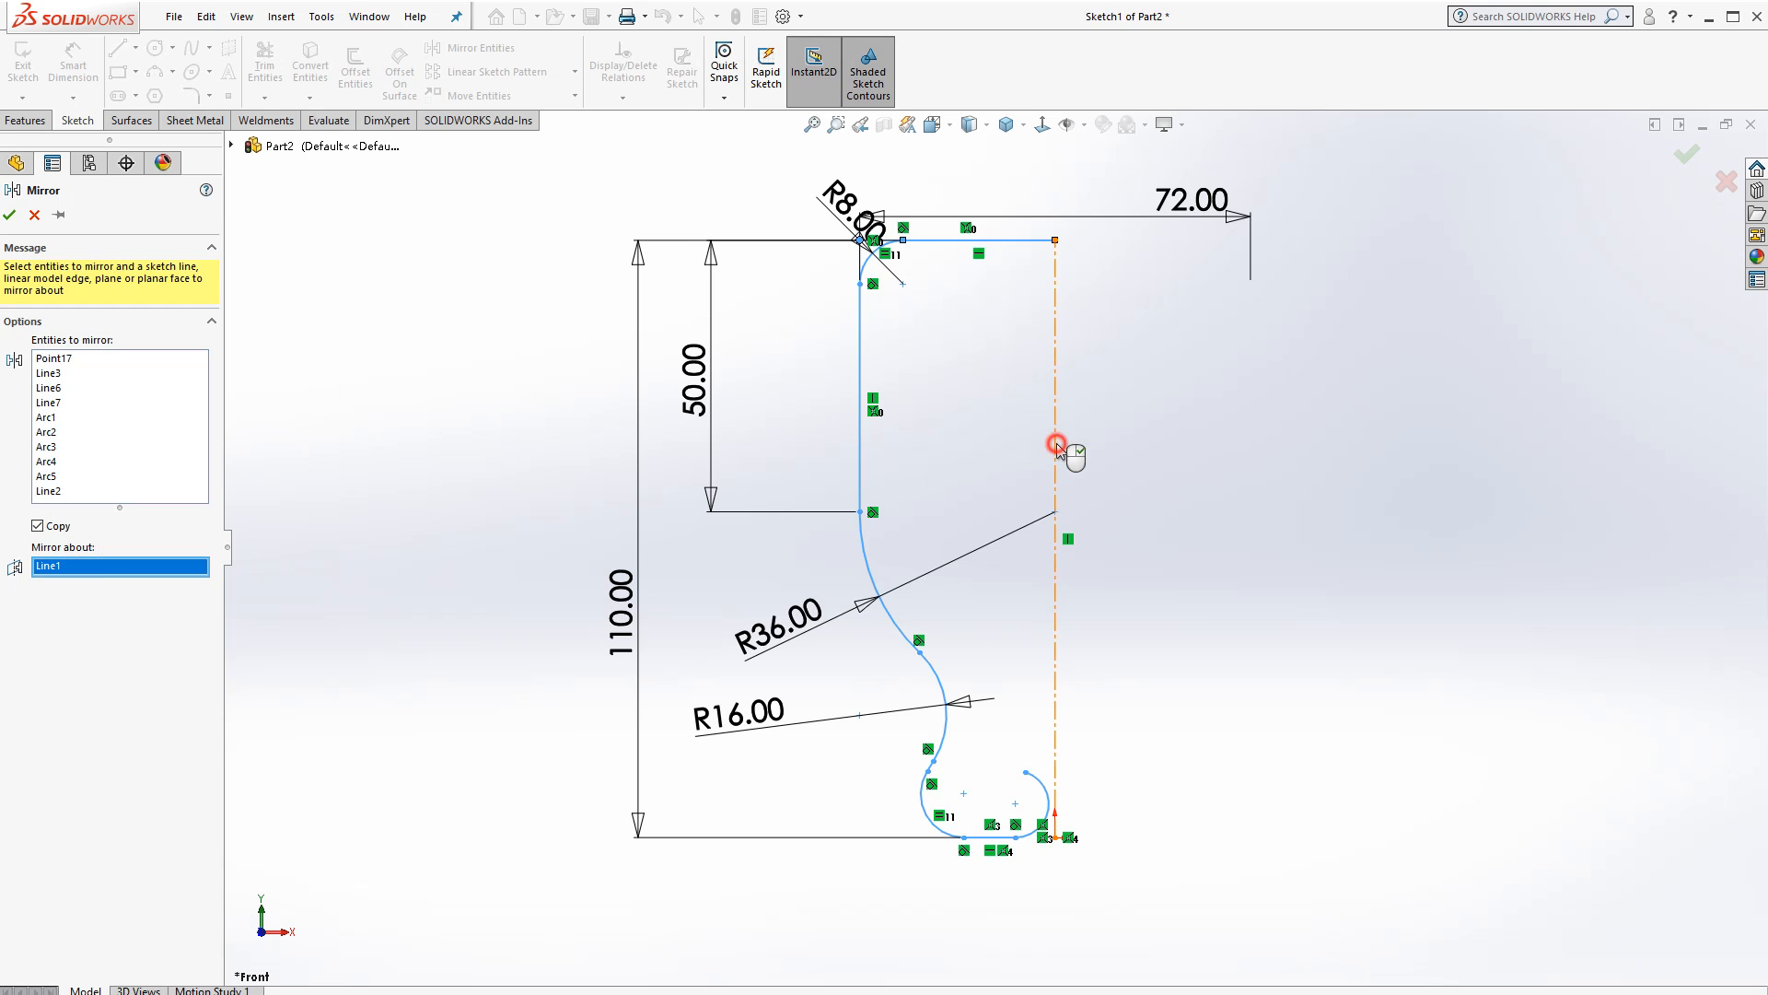
left_click(9, 216)
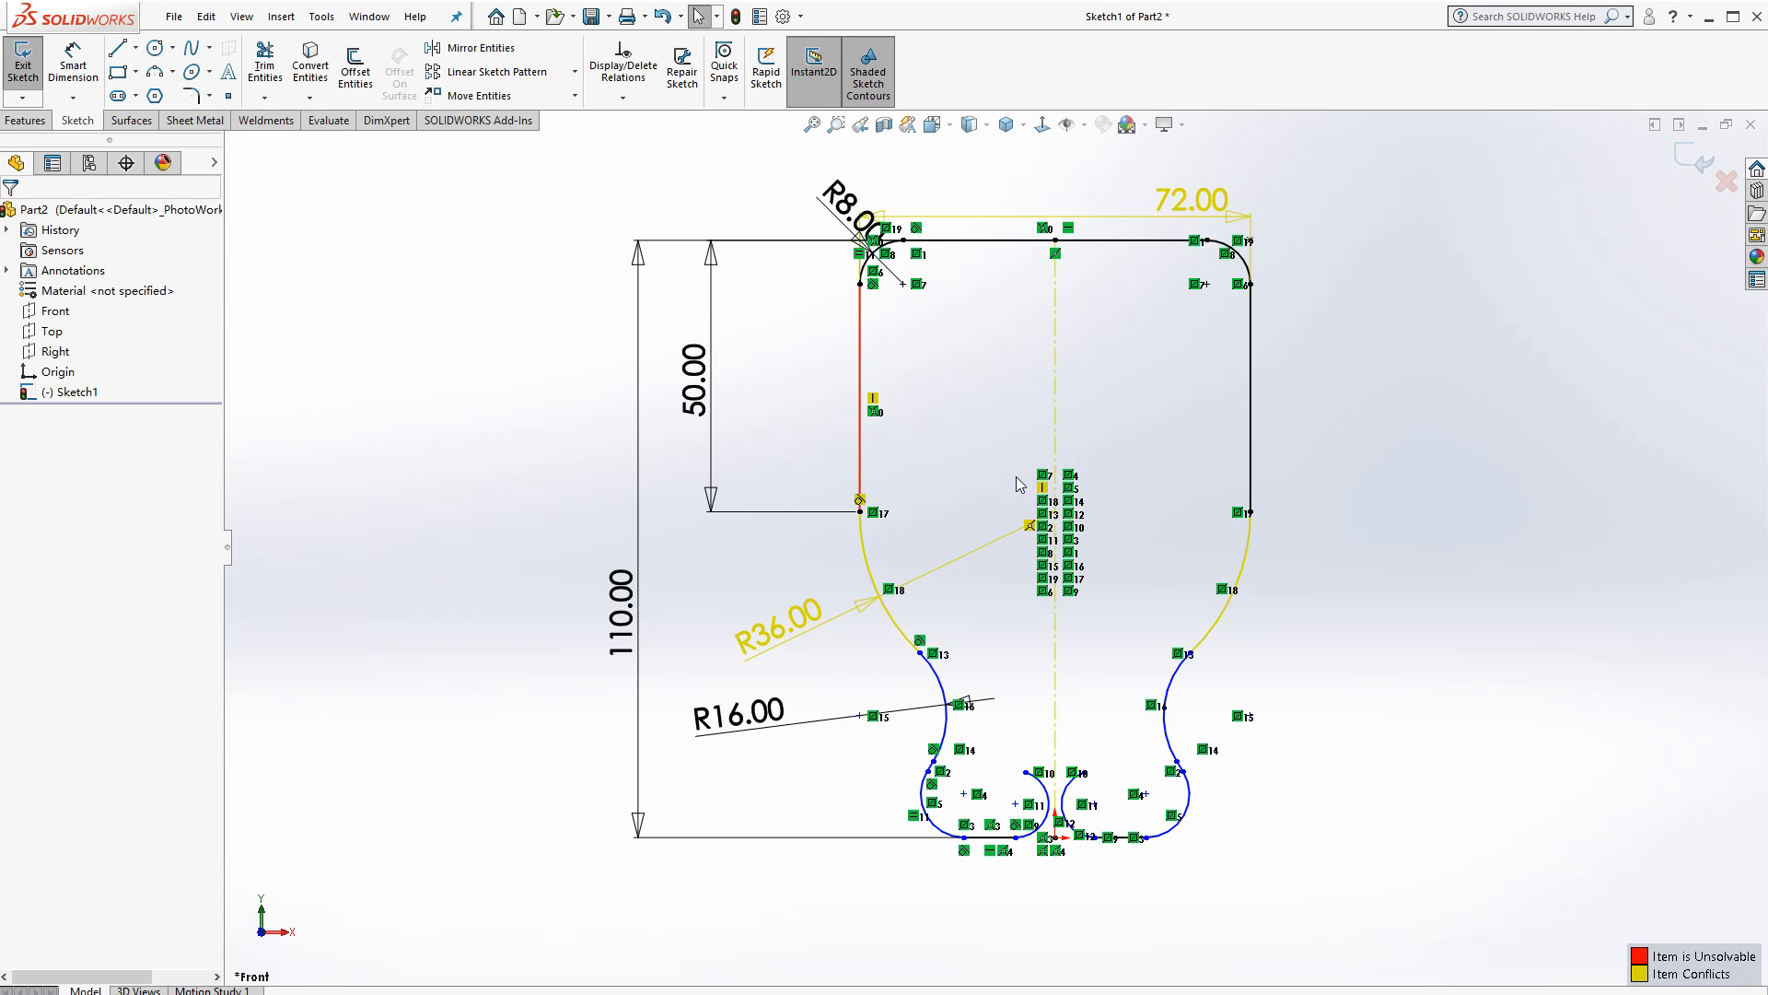
Delete the conflicting R36 dimension from the S-curve's upper arc
left_click(783, 629)
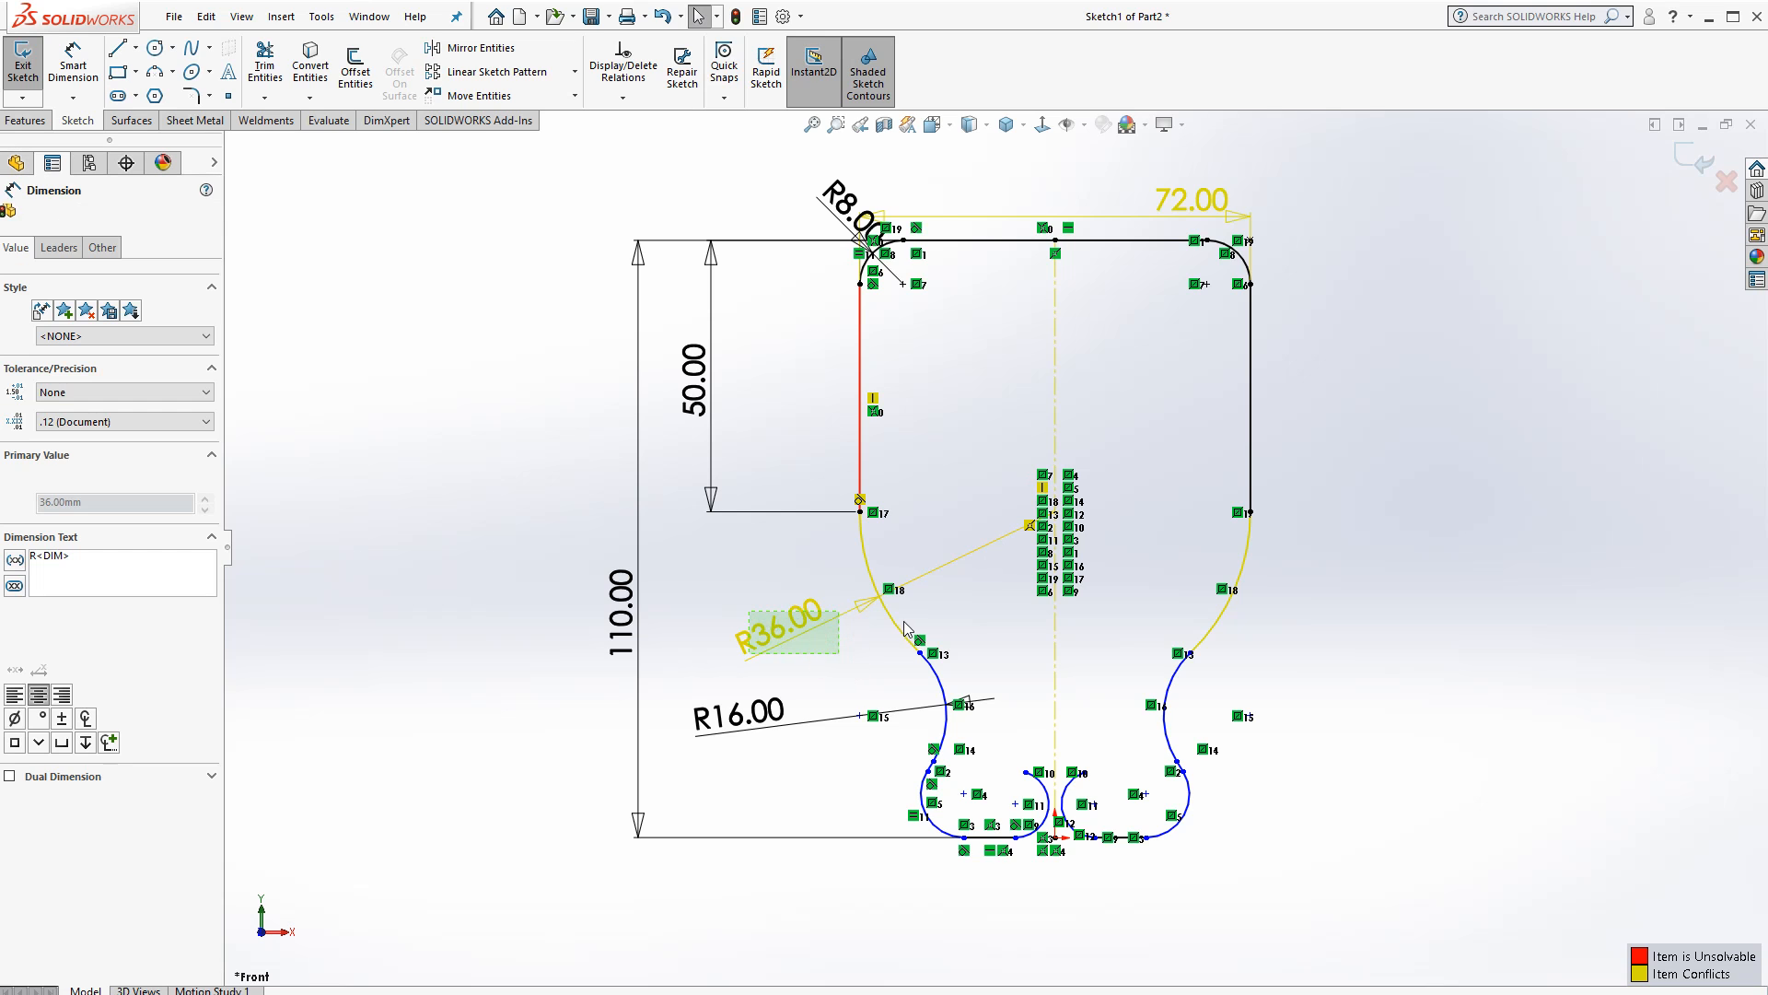
key("Delete")
left_click(1306, 607)
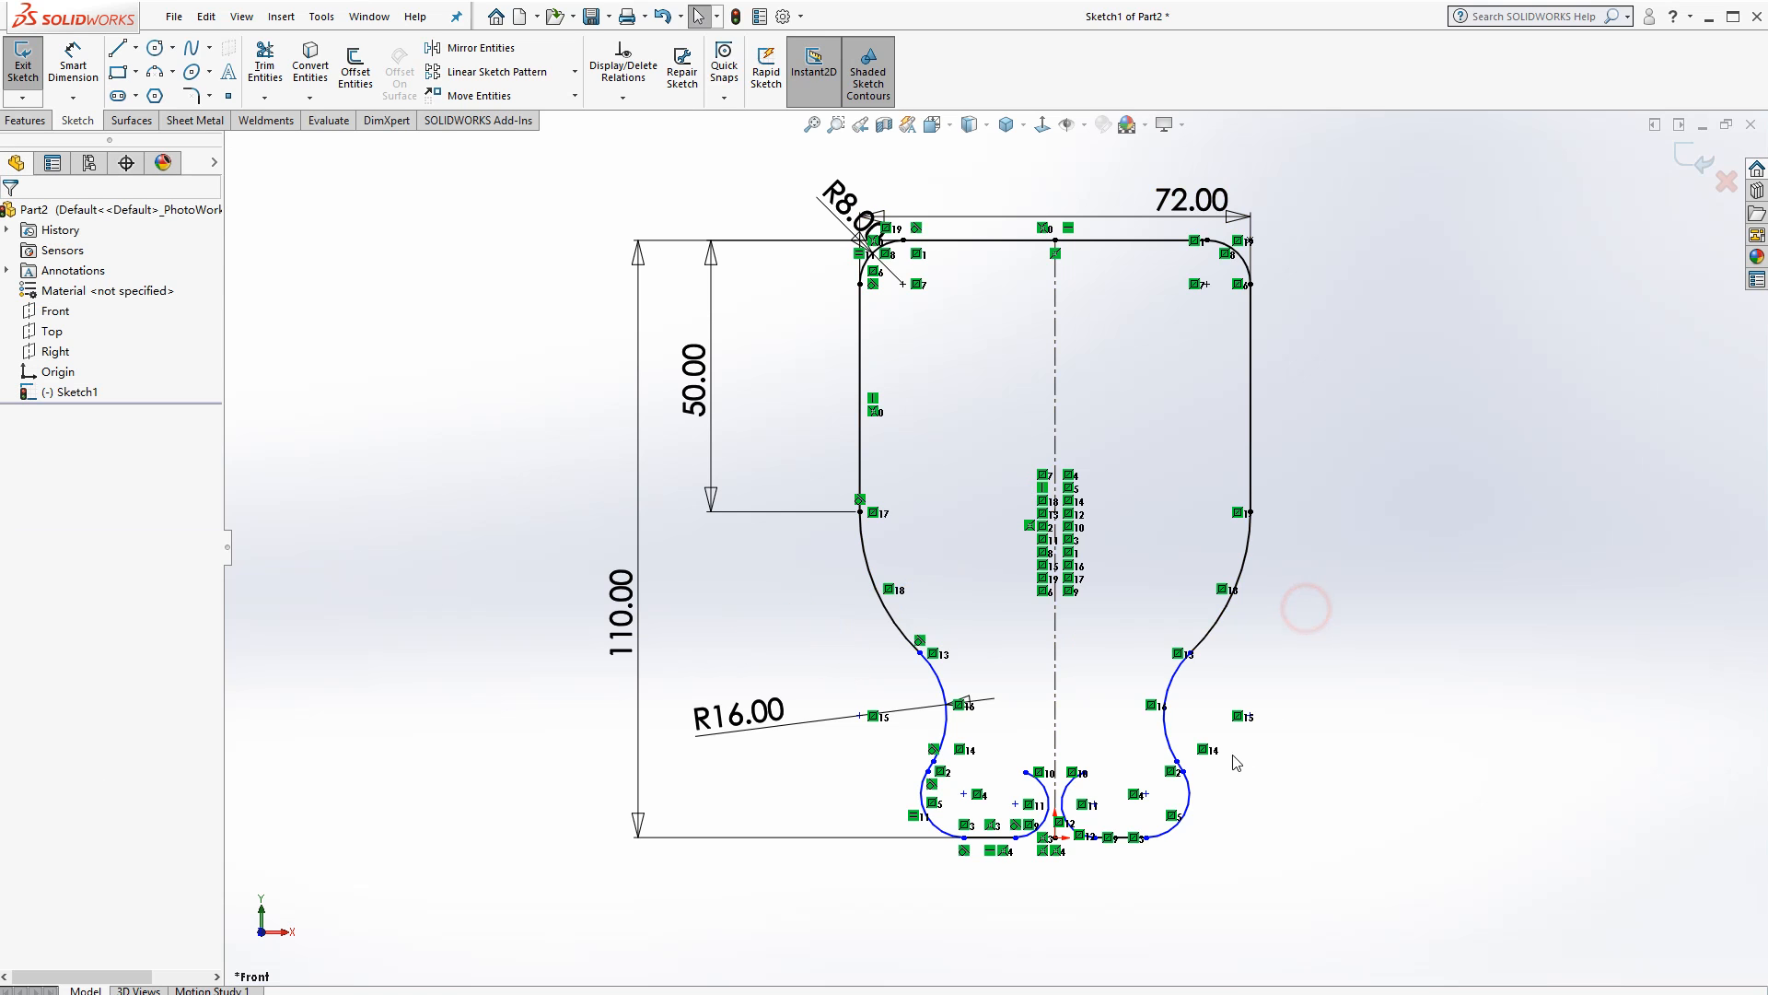
Dimension the gap between the two mirrored inner hook arcs at the base to 8 mm
scroll(1232, 759, "up", 2)
scroll(1062, 718, "down", 4)
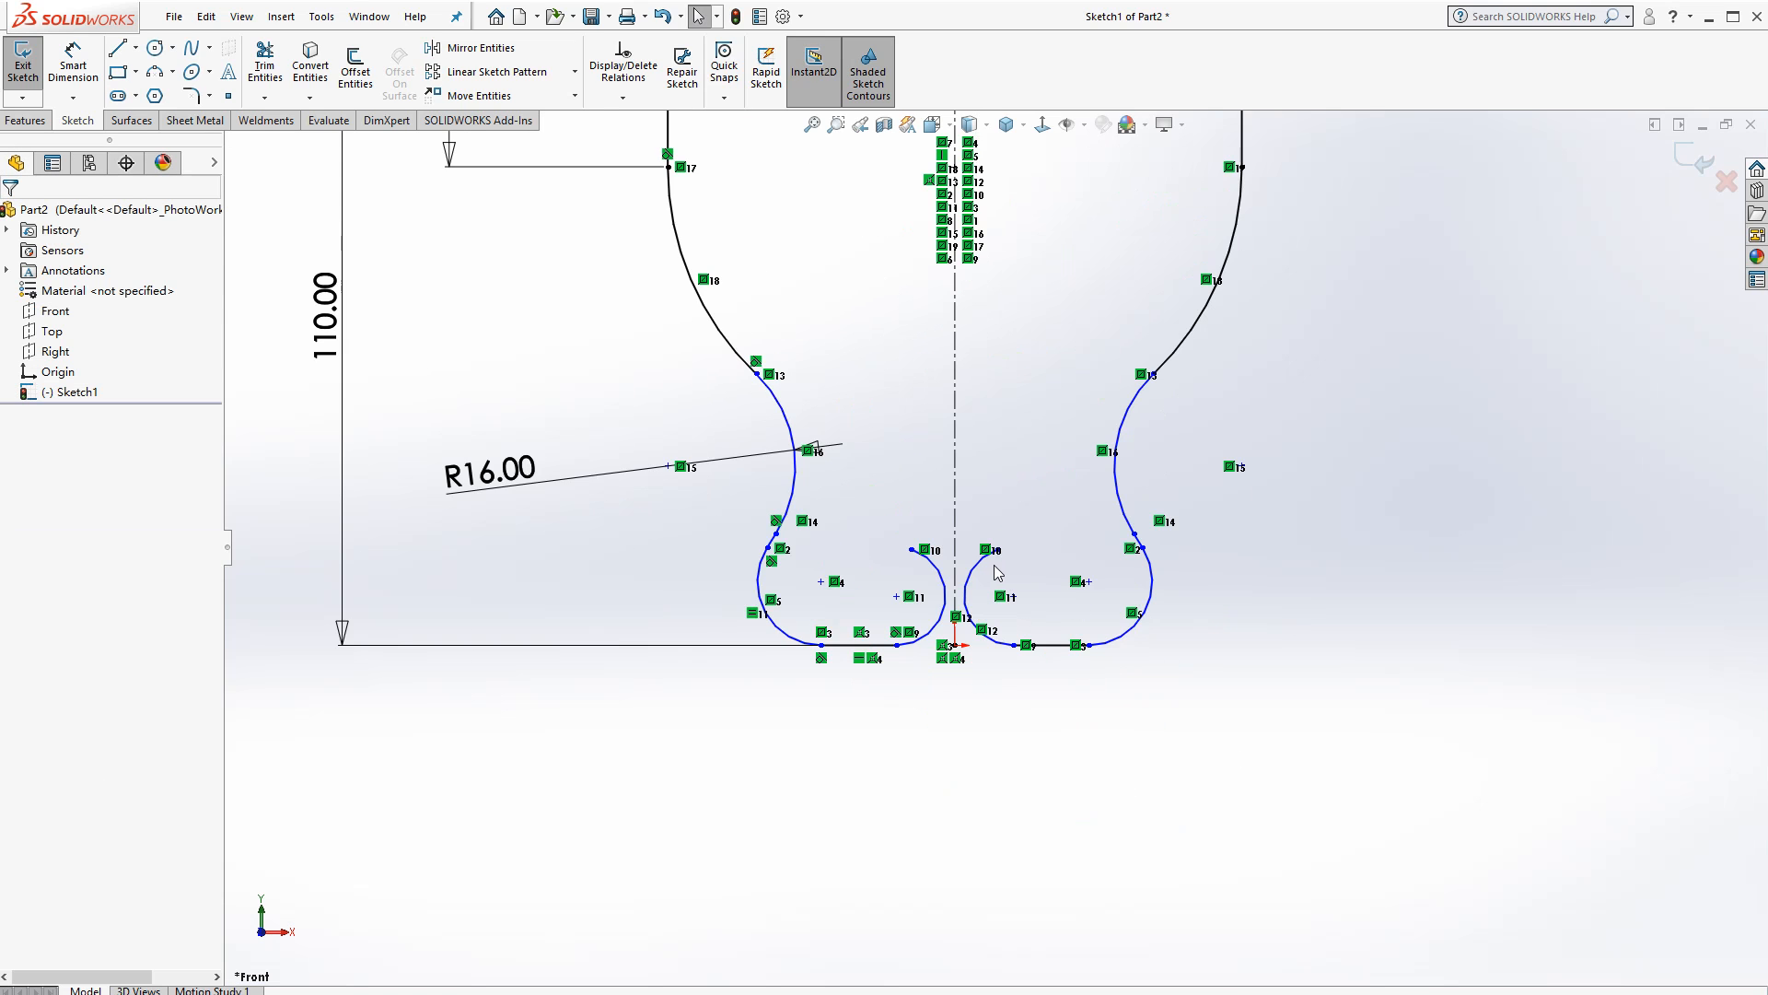
left_click(73, 63)
scroll(928, 558, "down", 1)
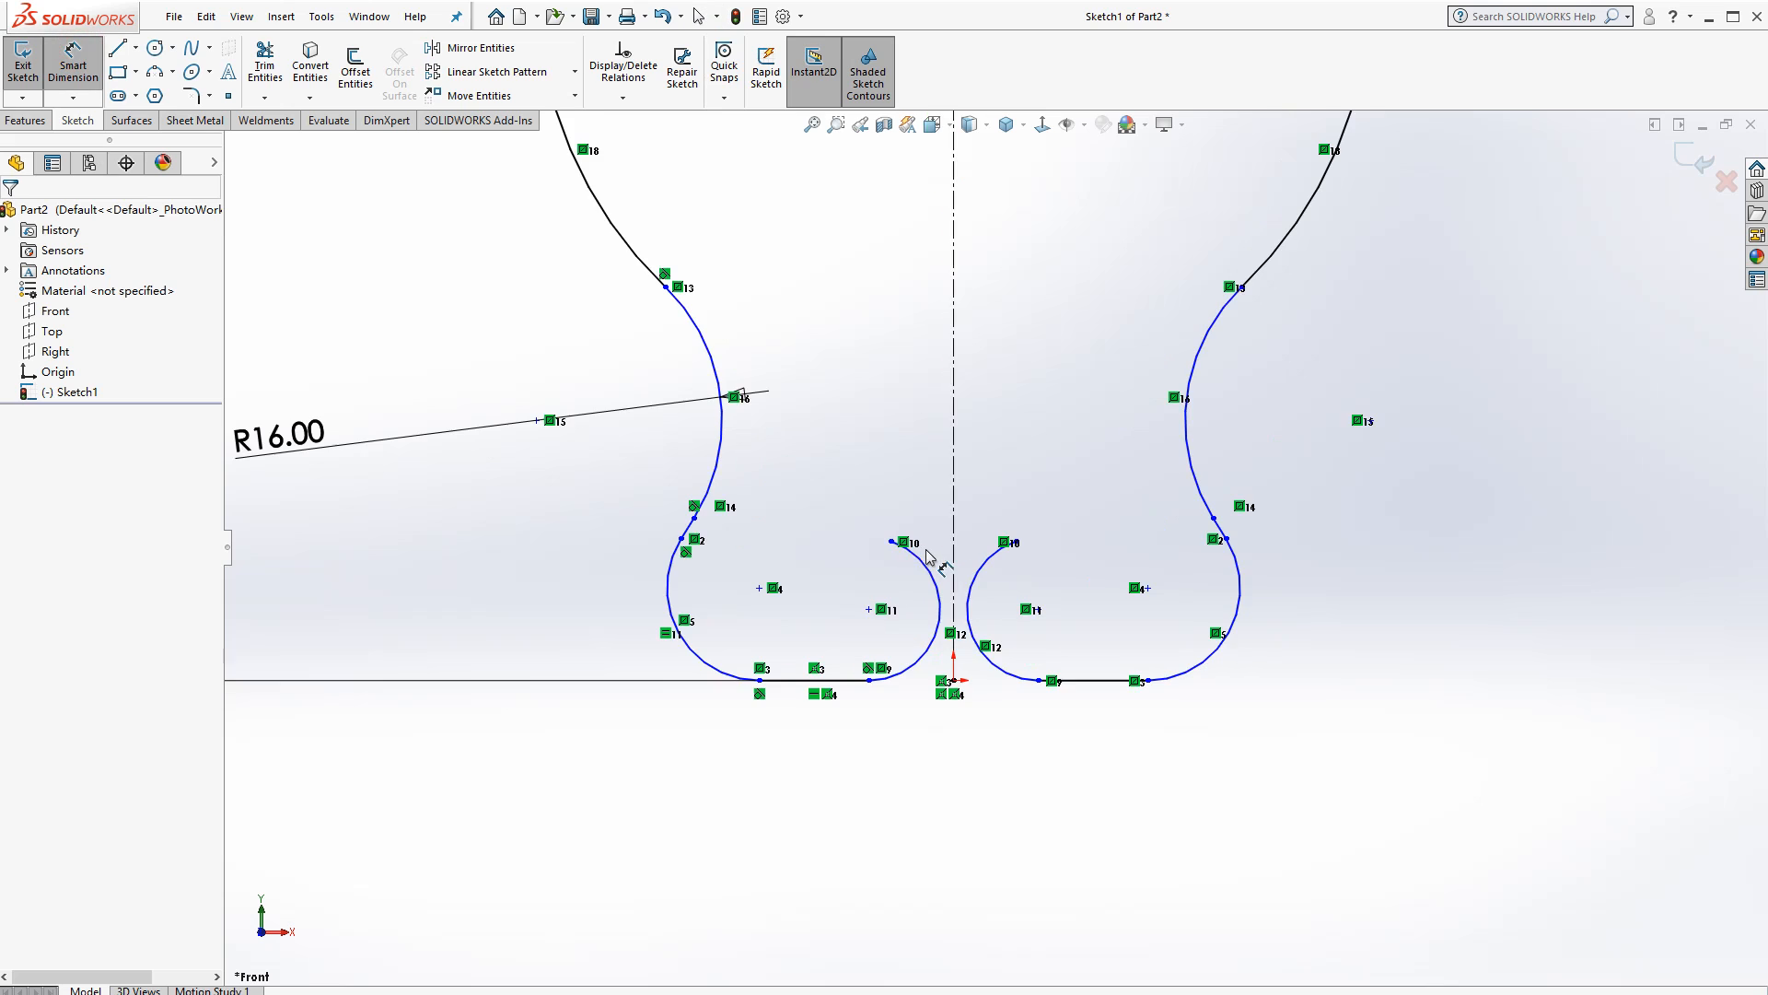
left_click(940, 613)
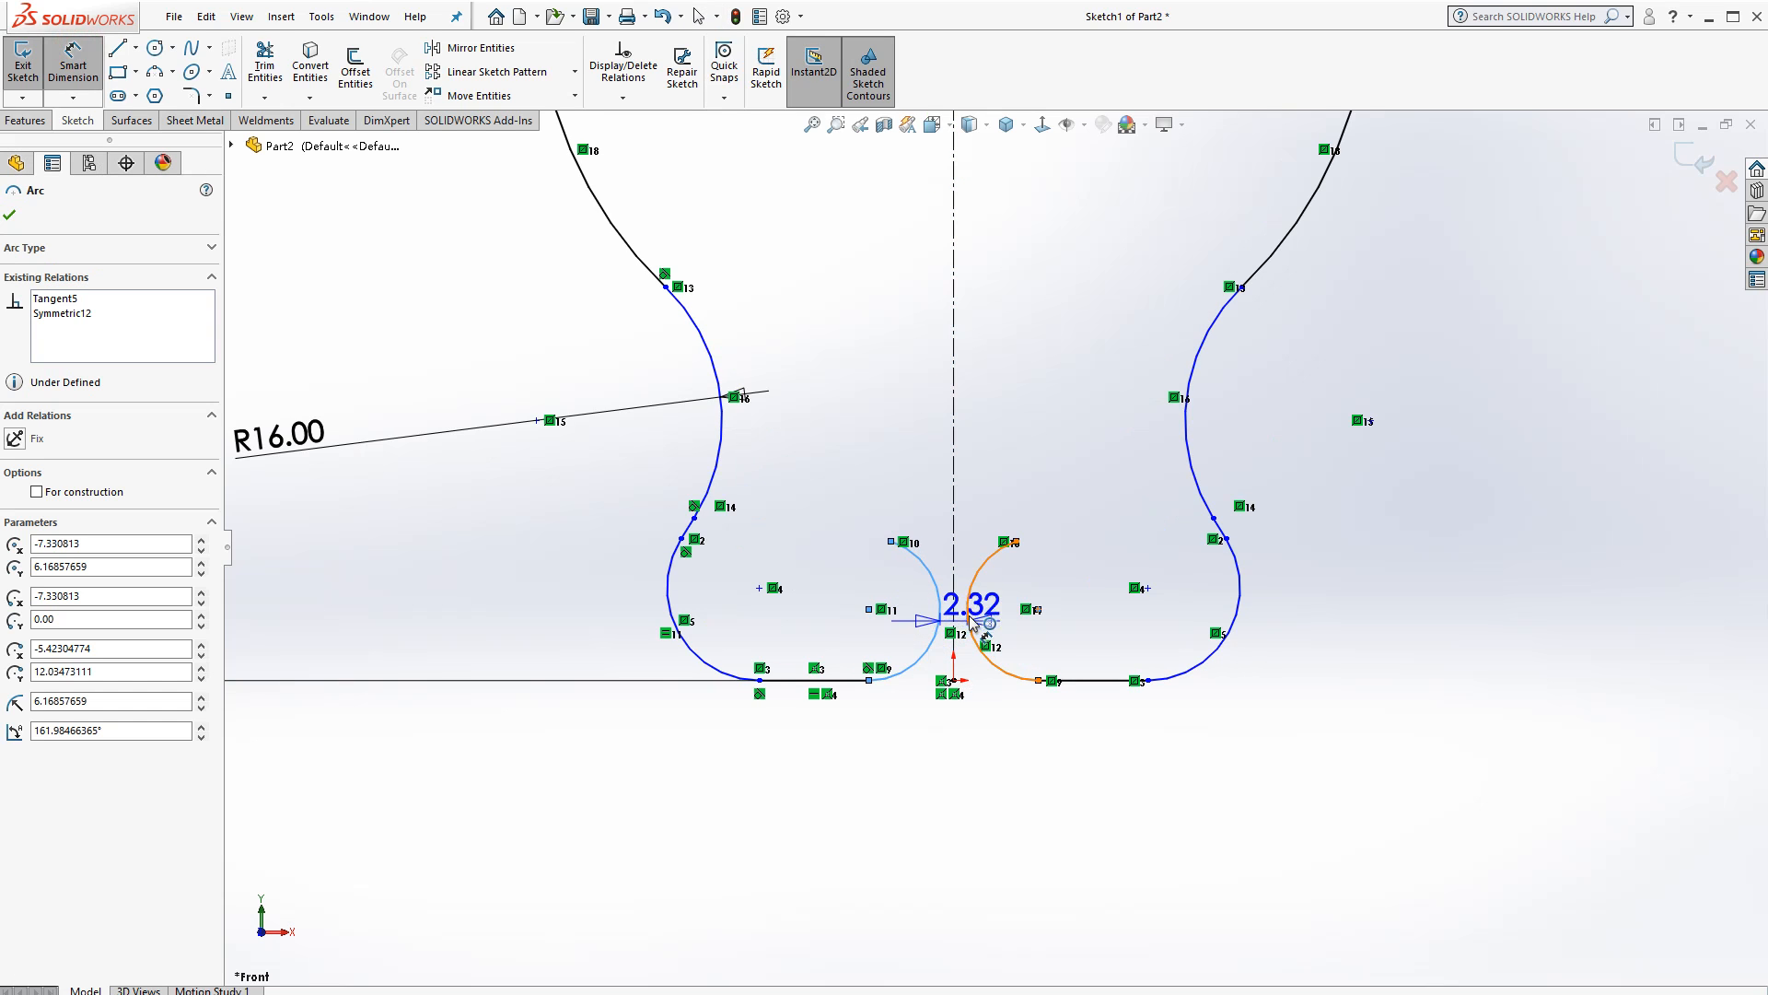
left_click(965, 615)
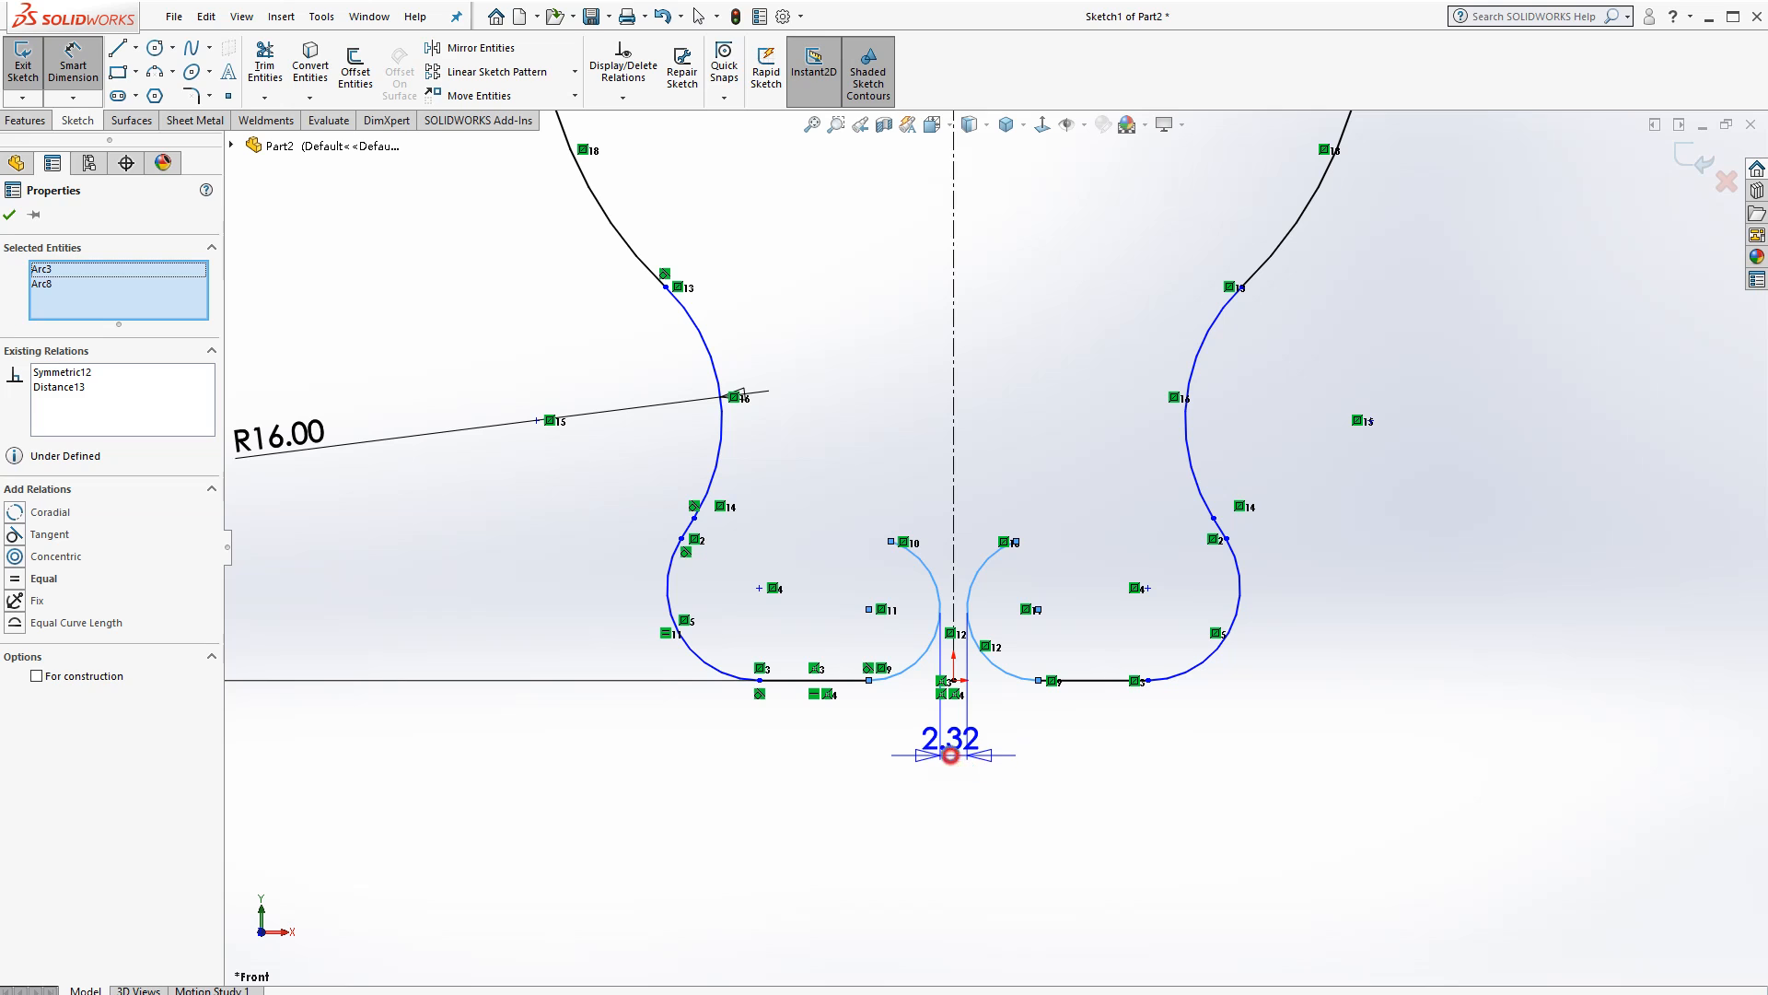
left_click(958, 757)
type("81mm")
key("Return")
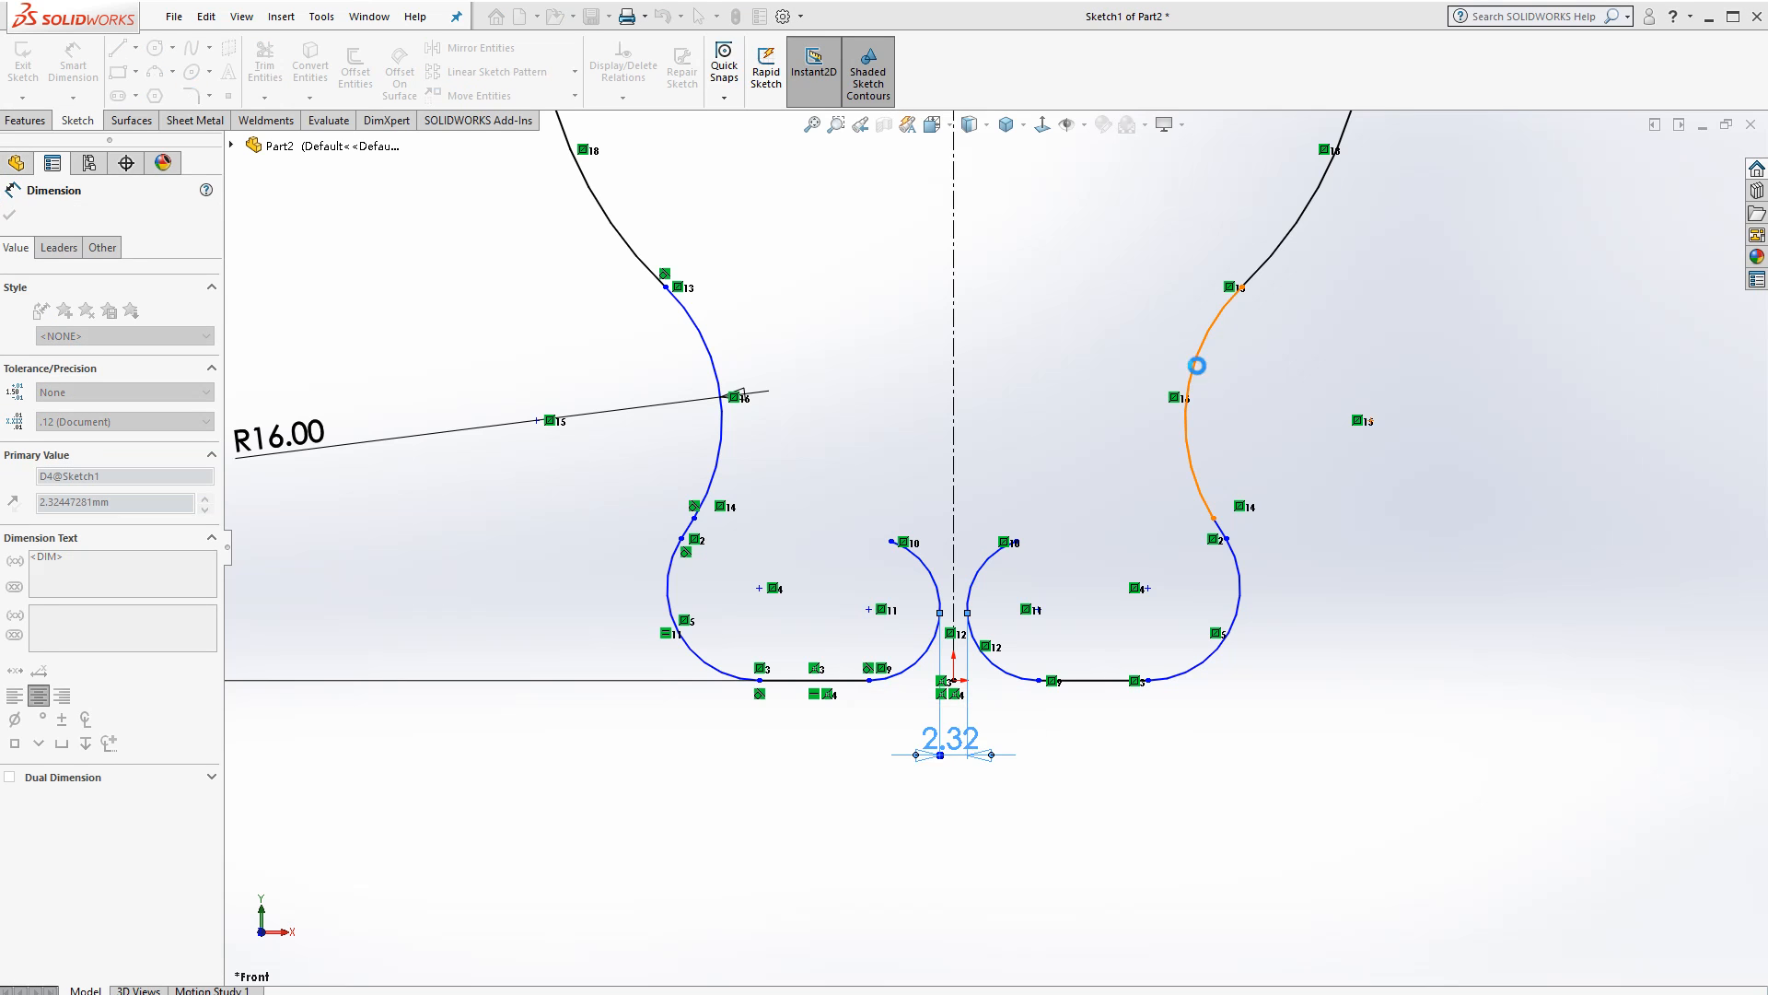
Dimension the overall base width between the two outer bottom fillet arcs to 68 mm
left_click(670, 604)
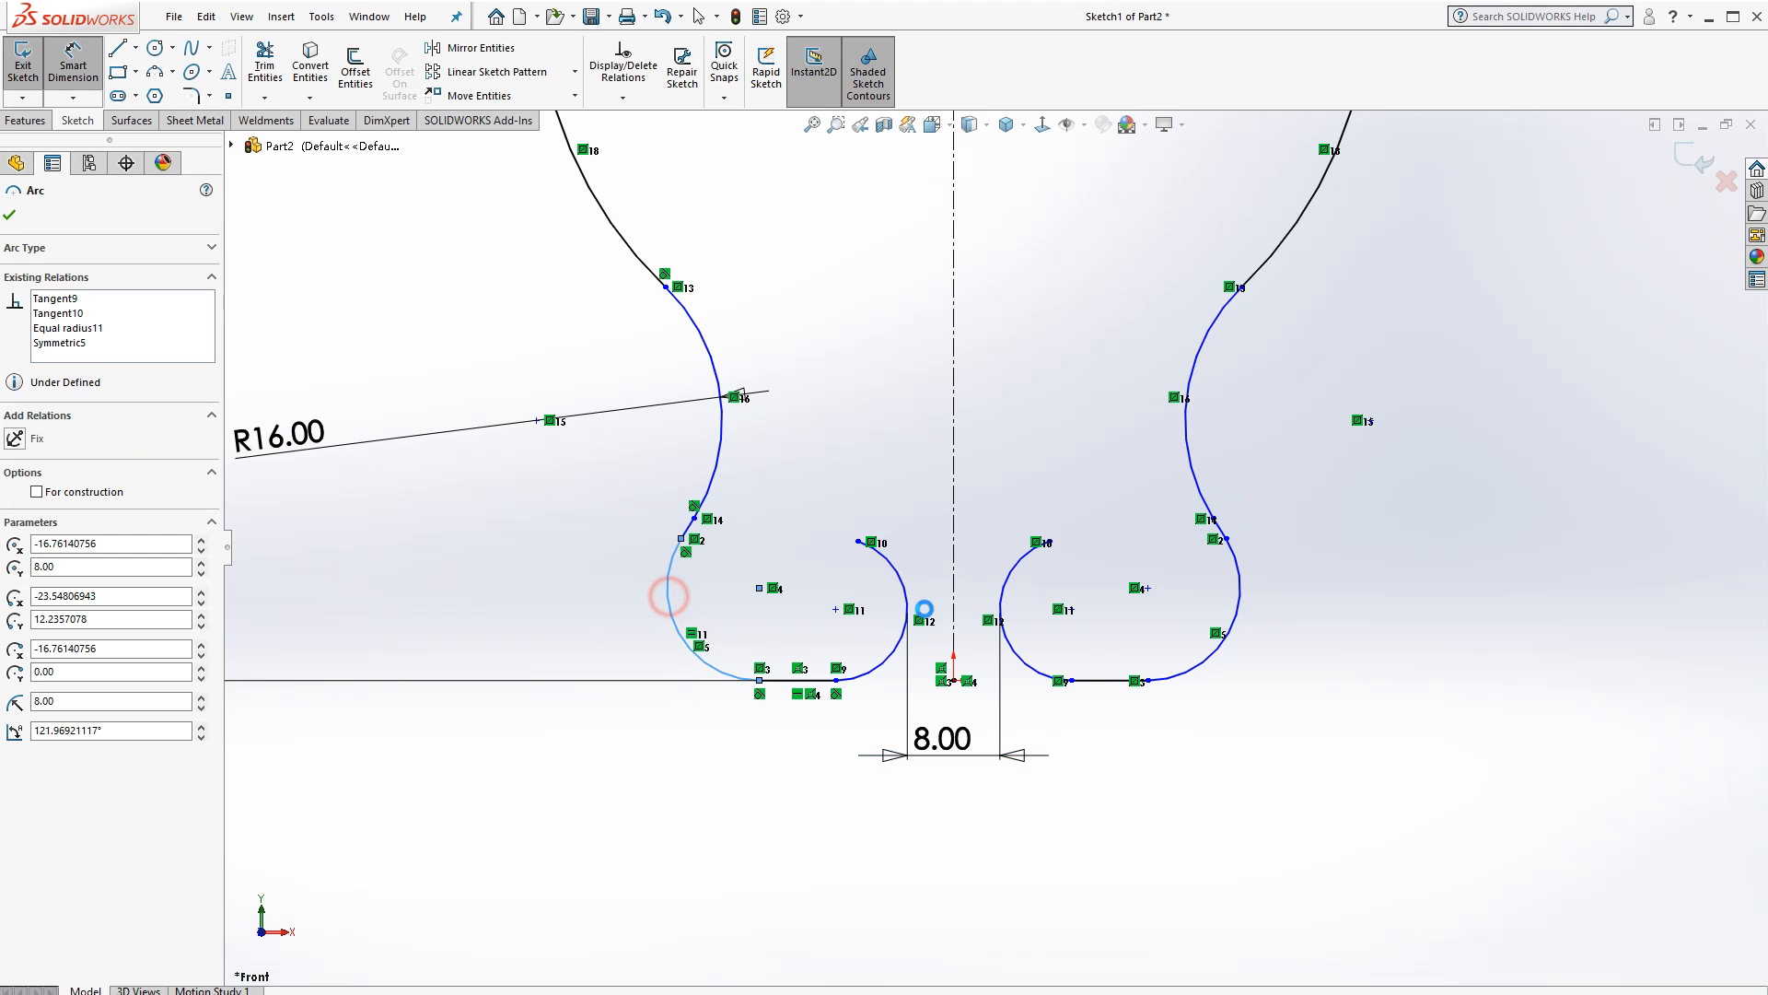
left_click(1239, 601)
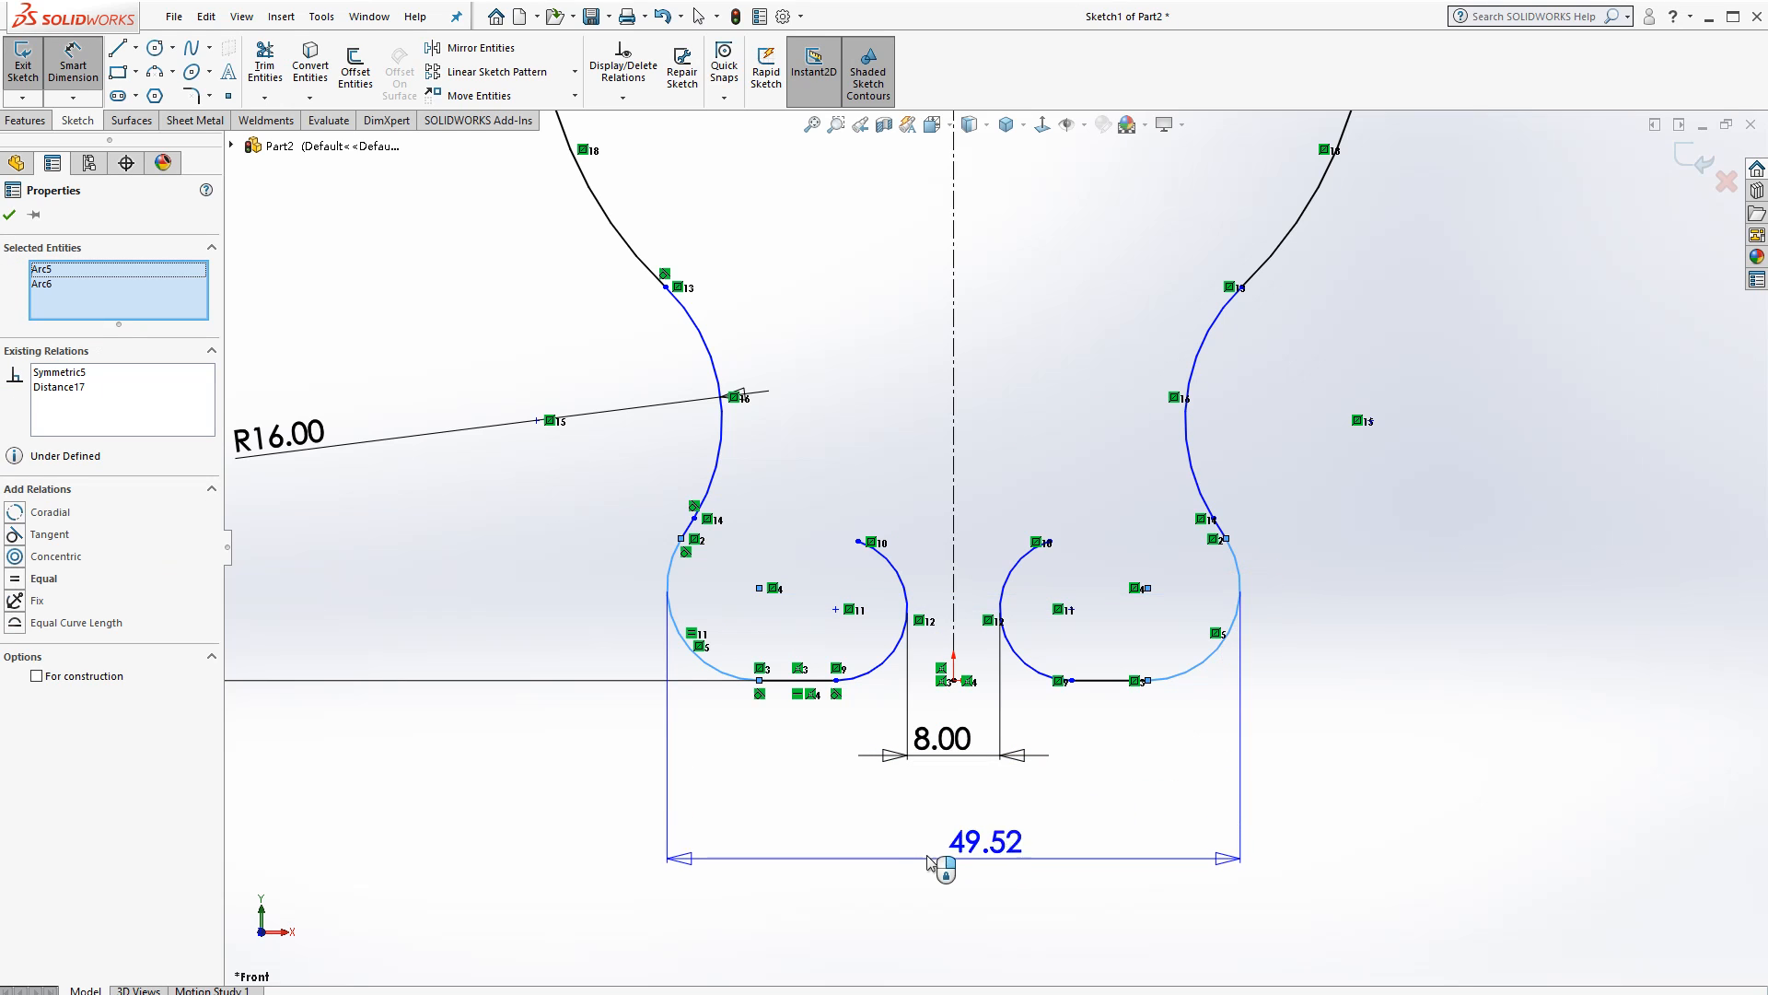
left_click(939, 815)
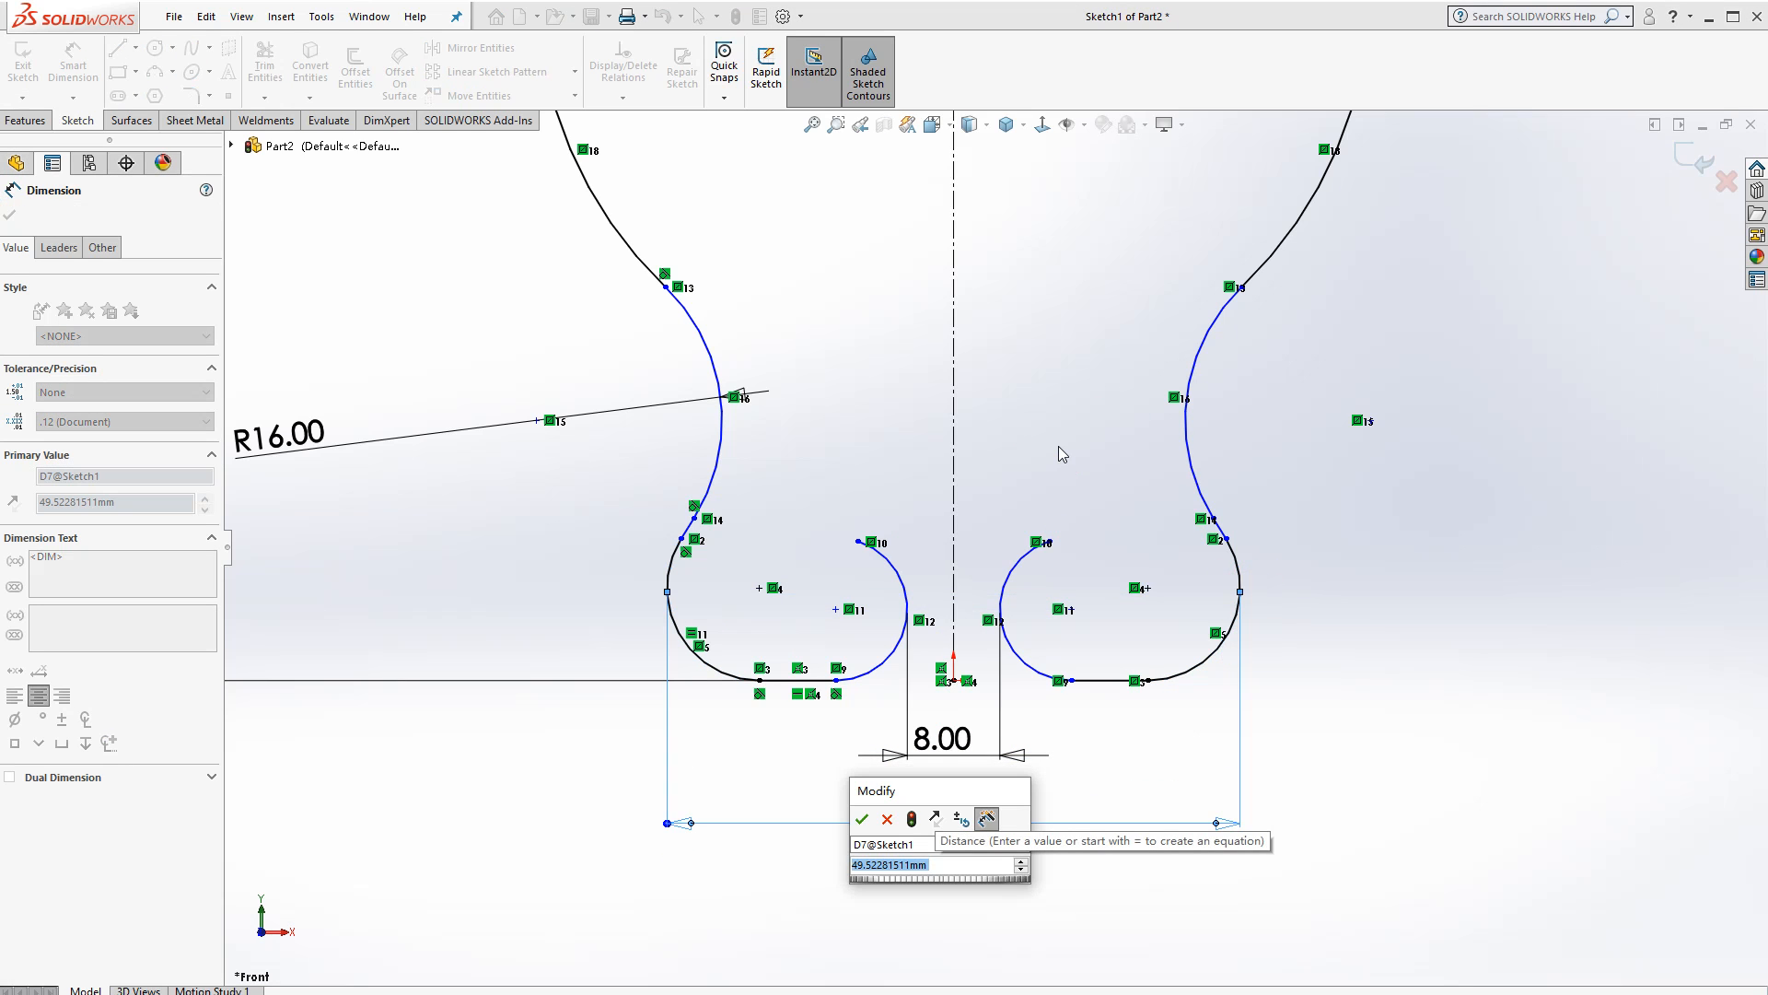
type("68")
key("Return")
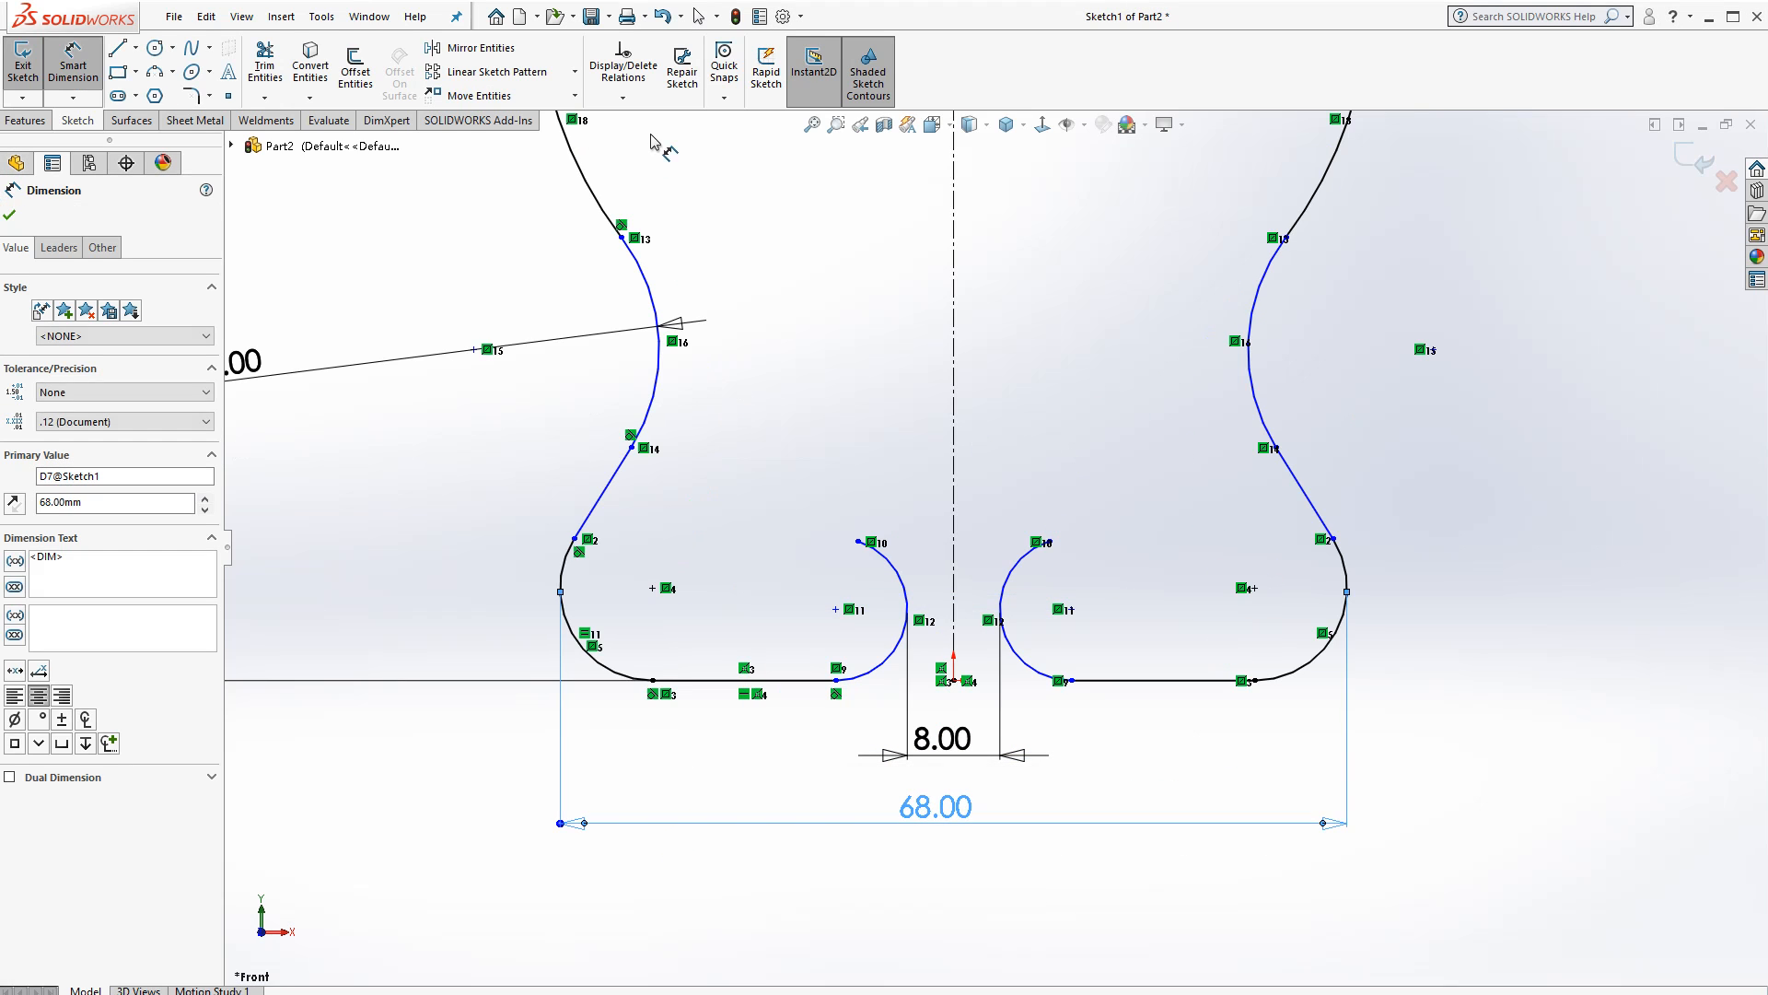
Set the angle between the two mirrored slanted lines to 30 degrees
left_click(617, 479)
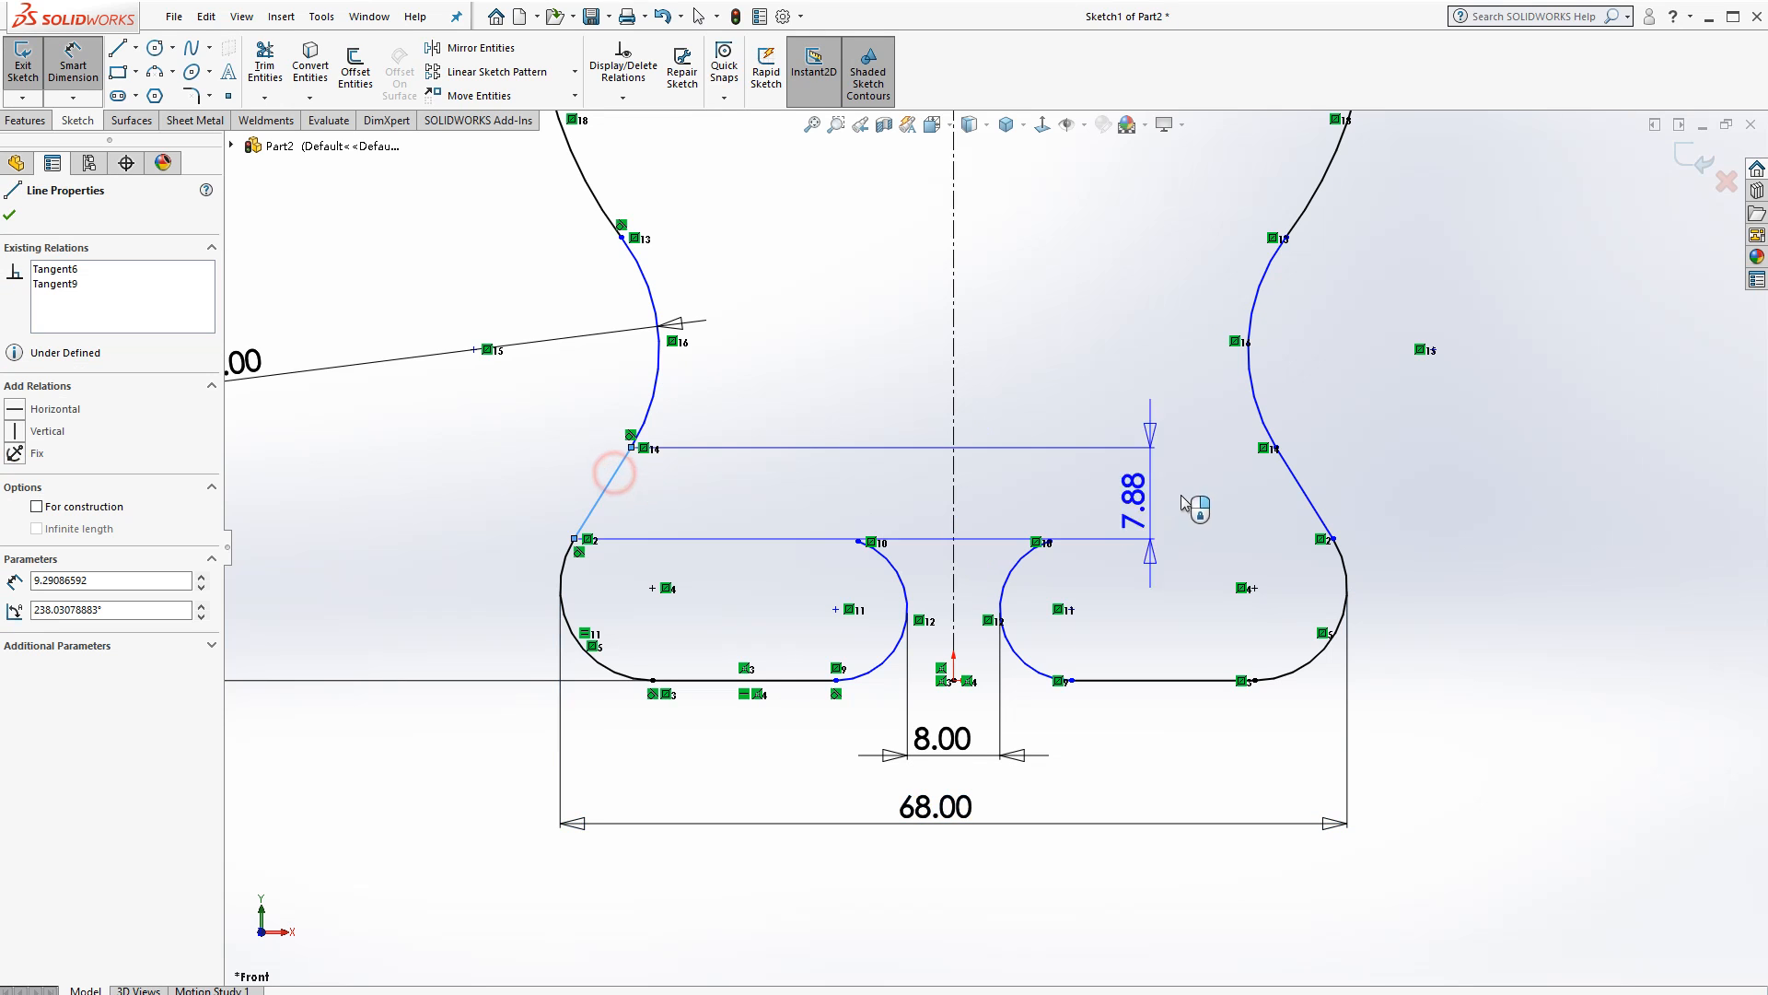
left_click(1306, 498)
left_click(944, 962)
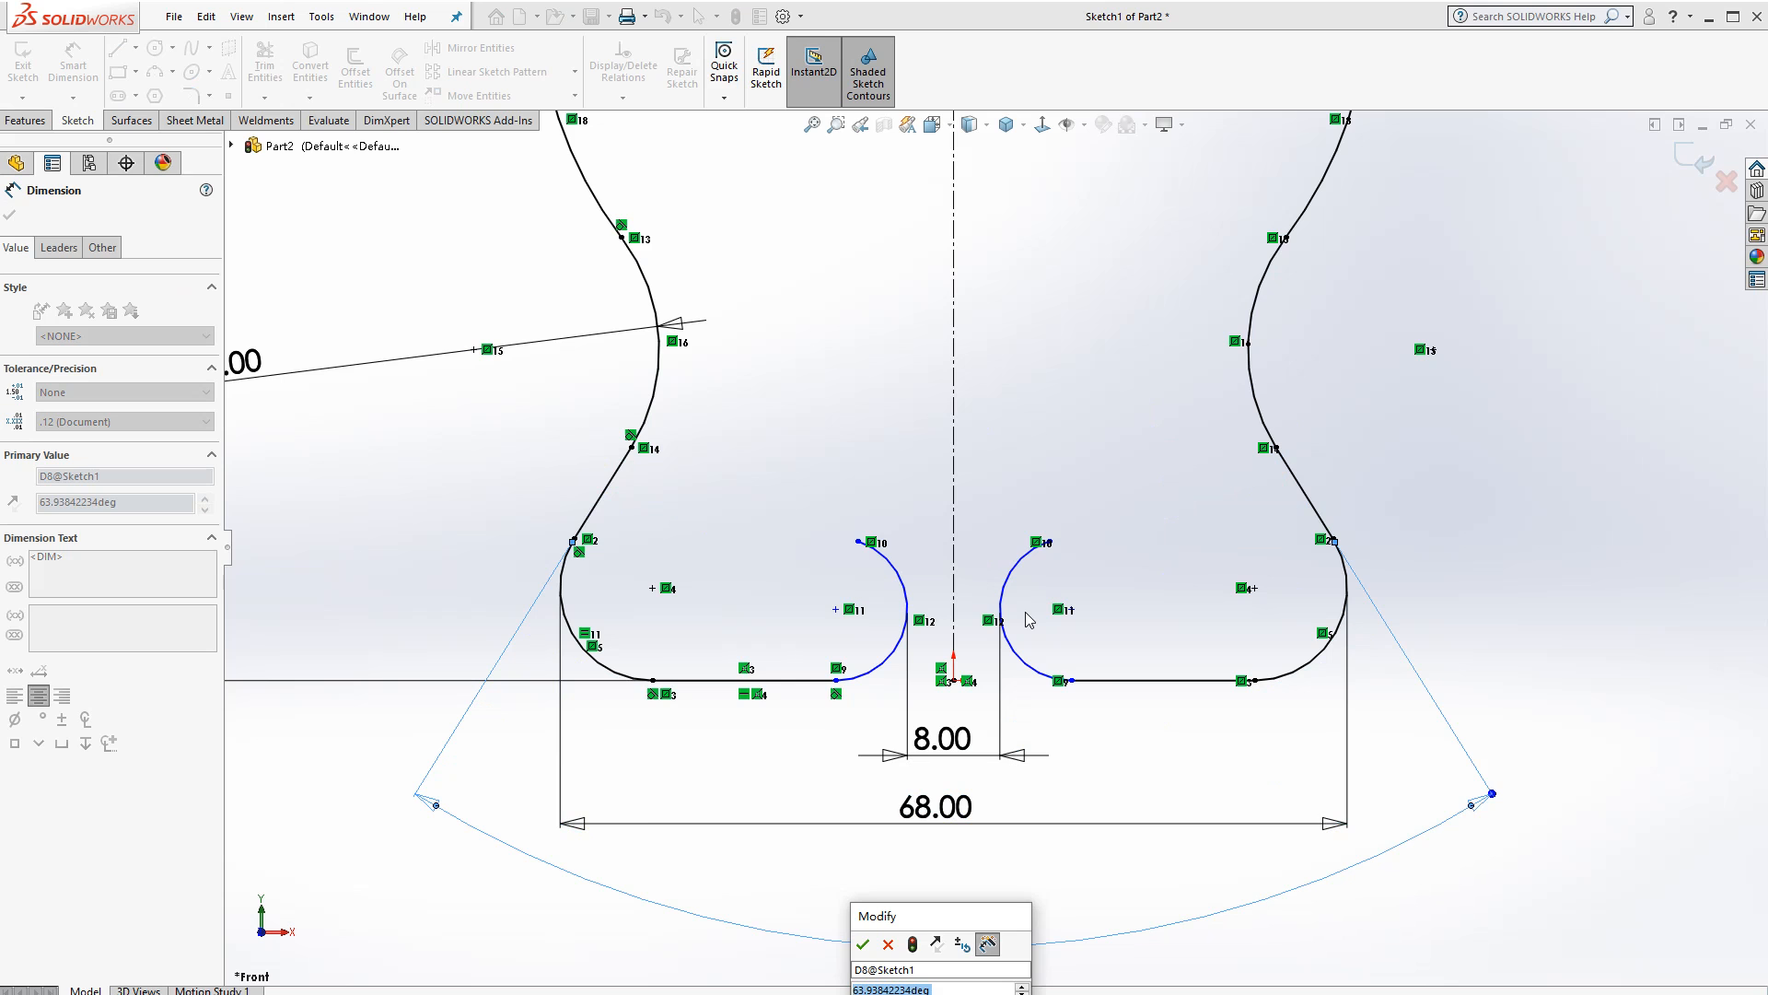
type("30")
key("Return")
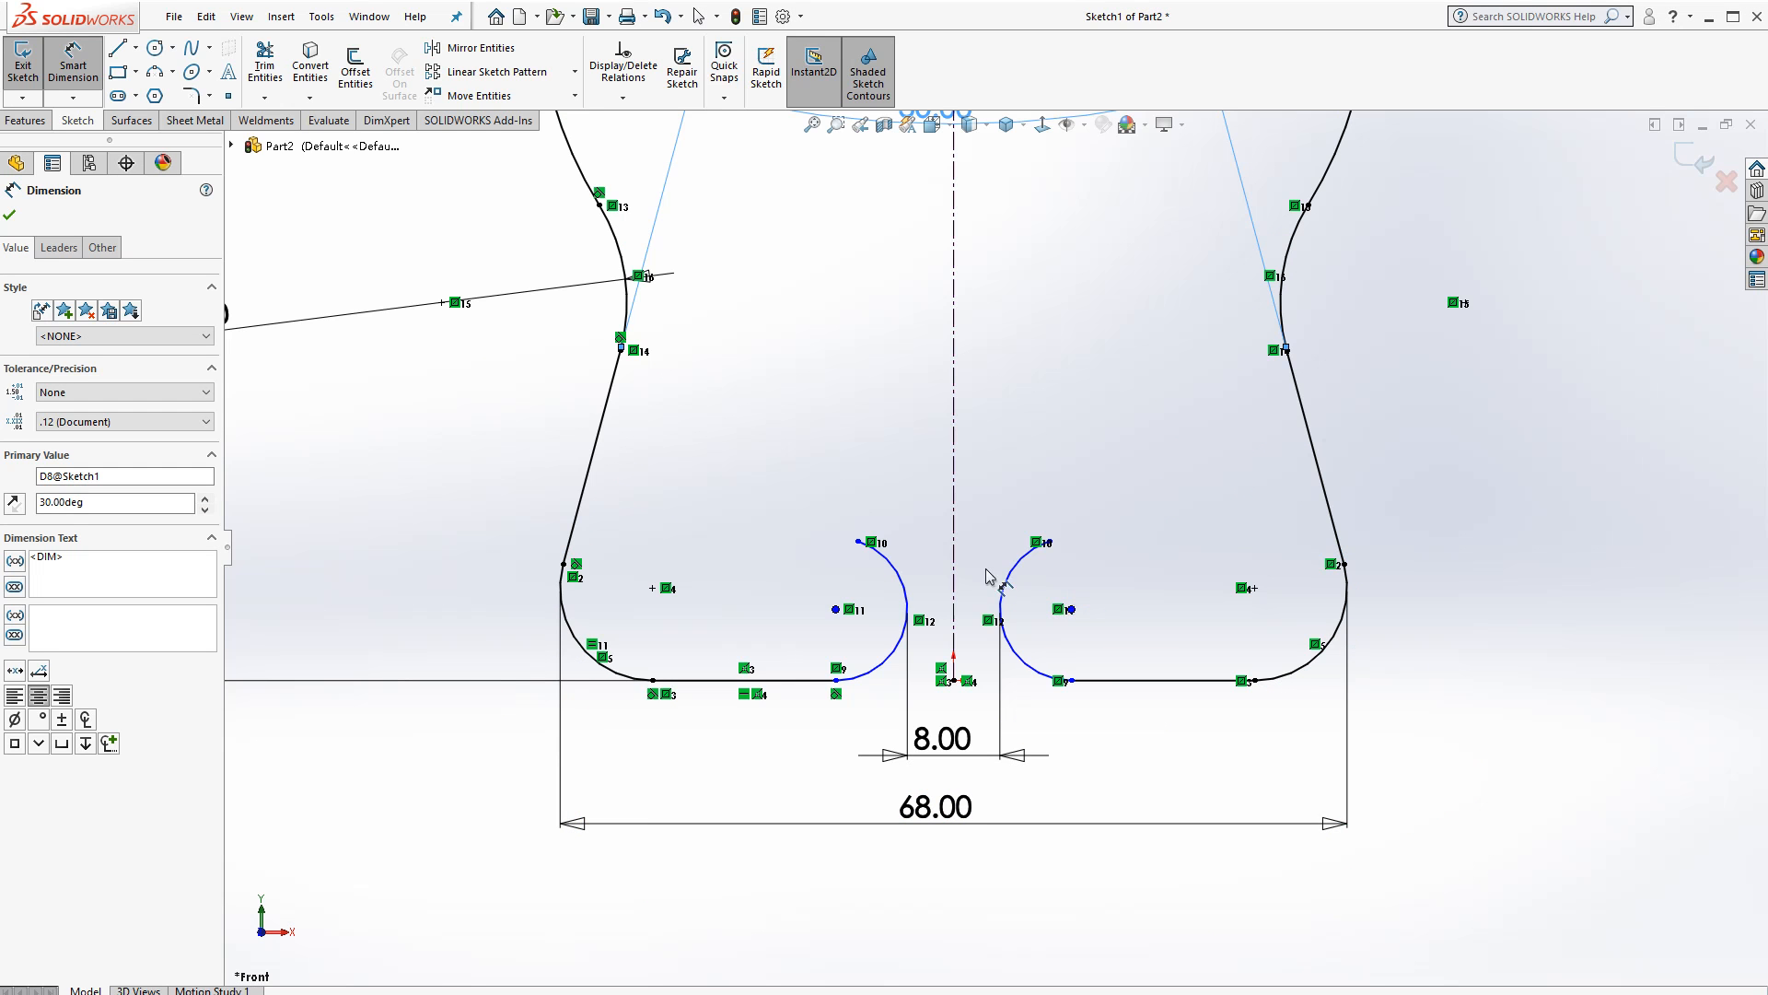
Reposition the 30° angle dimension below the 68 mm base width dimension and end dimensioning
scroll(987, 575, "up", 5)
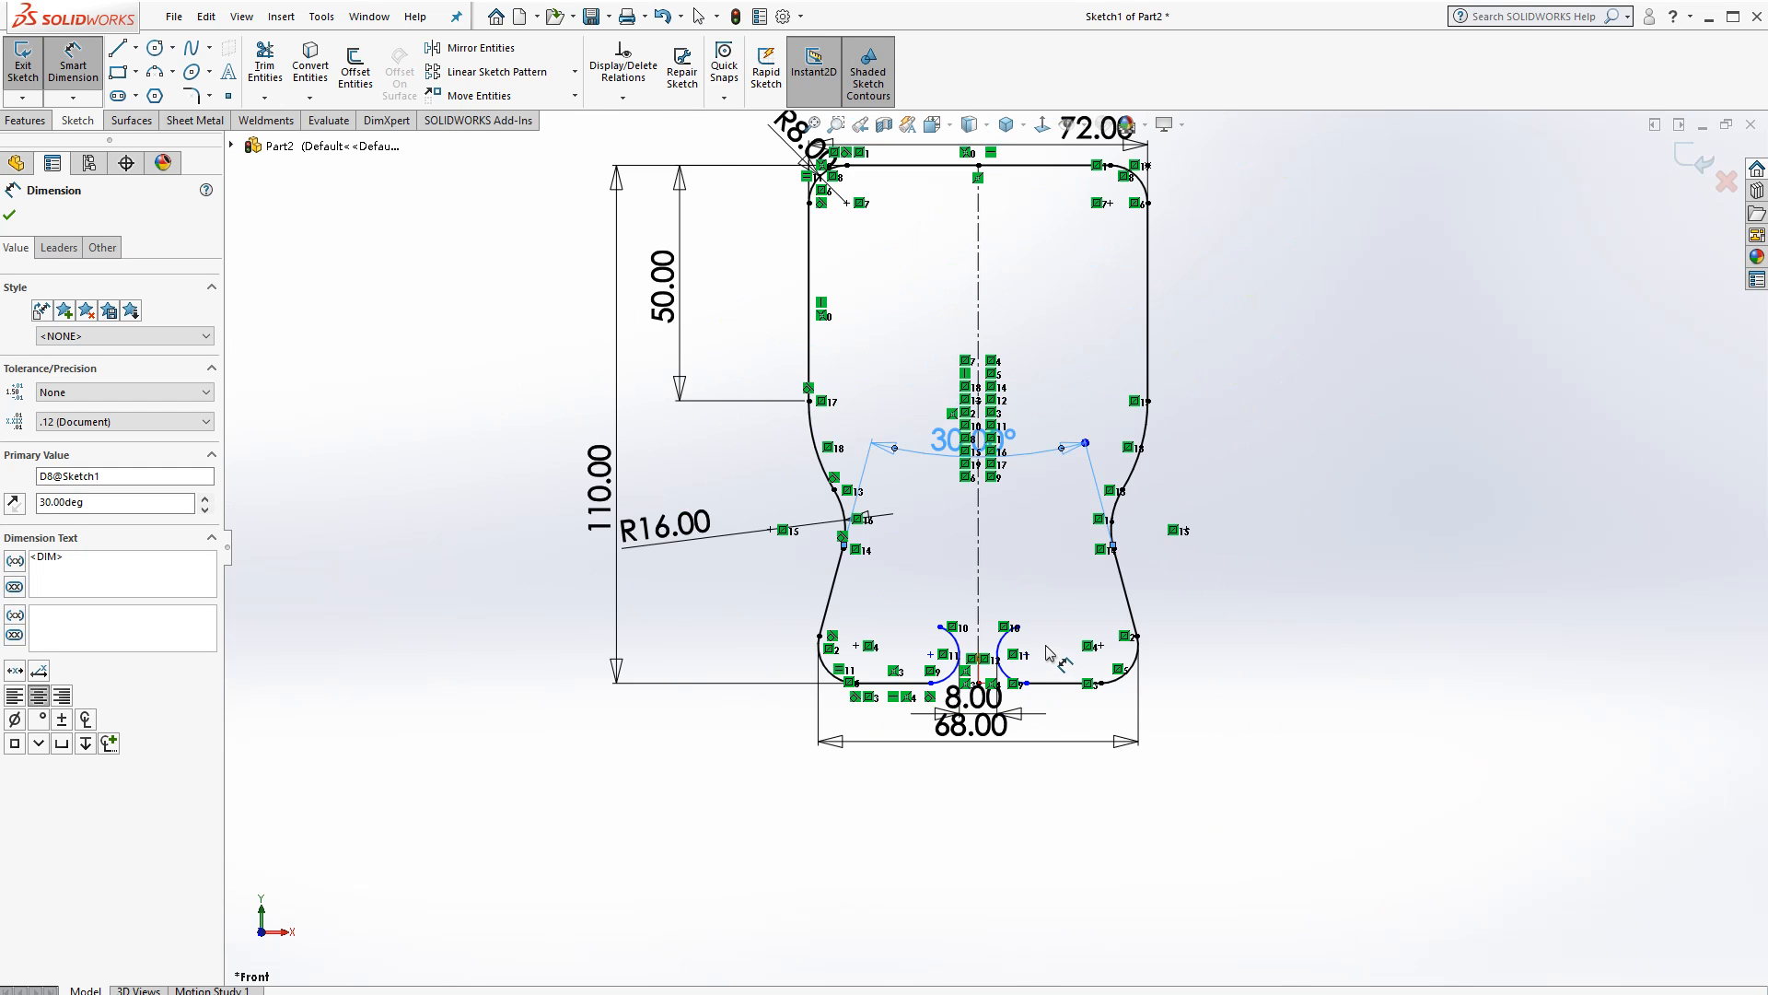
scroll(1046, 644, "up", 2)
scroll(1008, 553, "down", 4)
left_click_drag(930, 424, 963, 843)
key("Escape")
key("Escape")
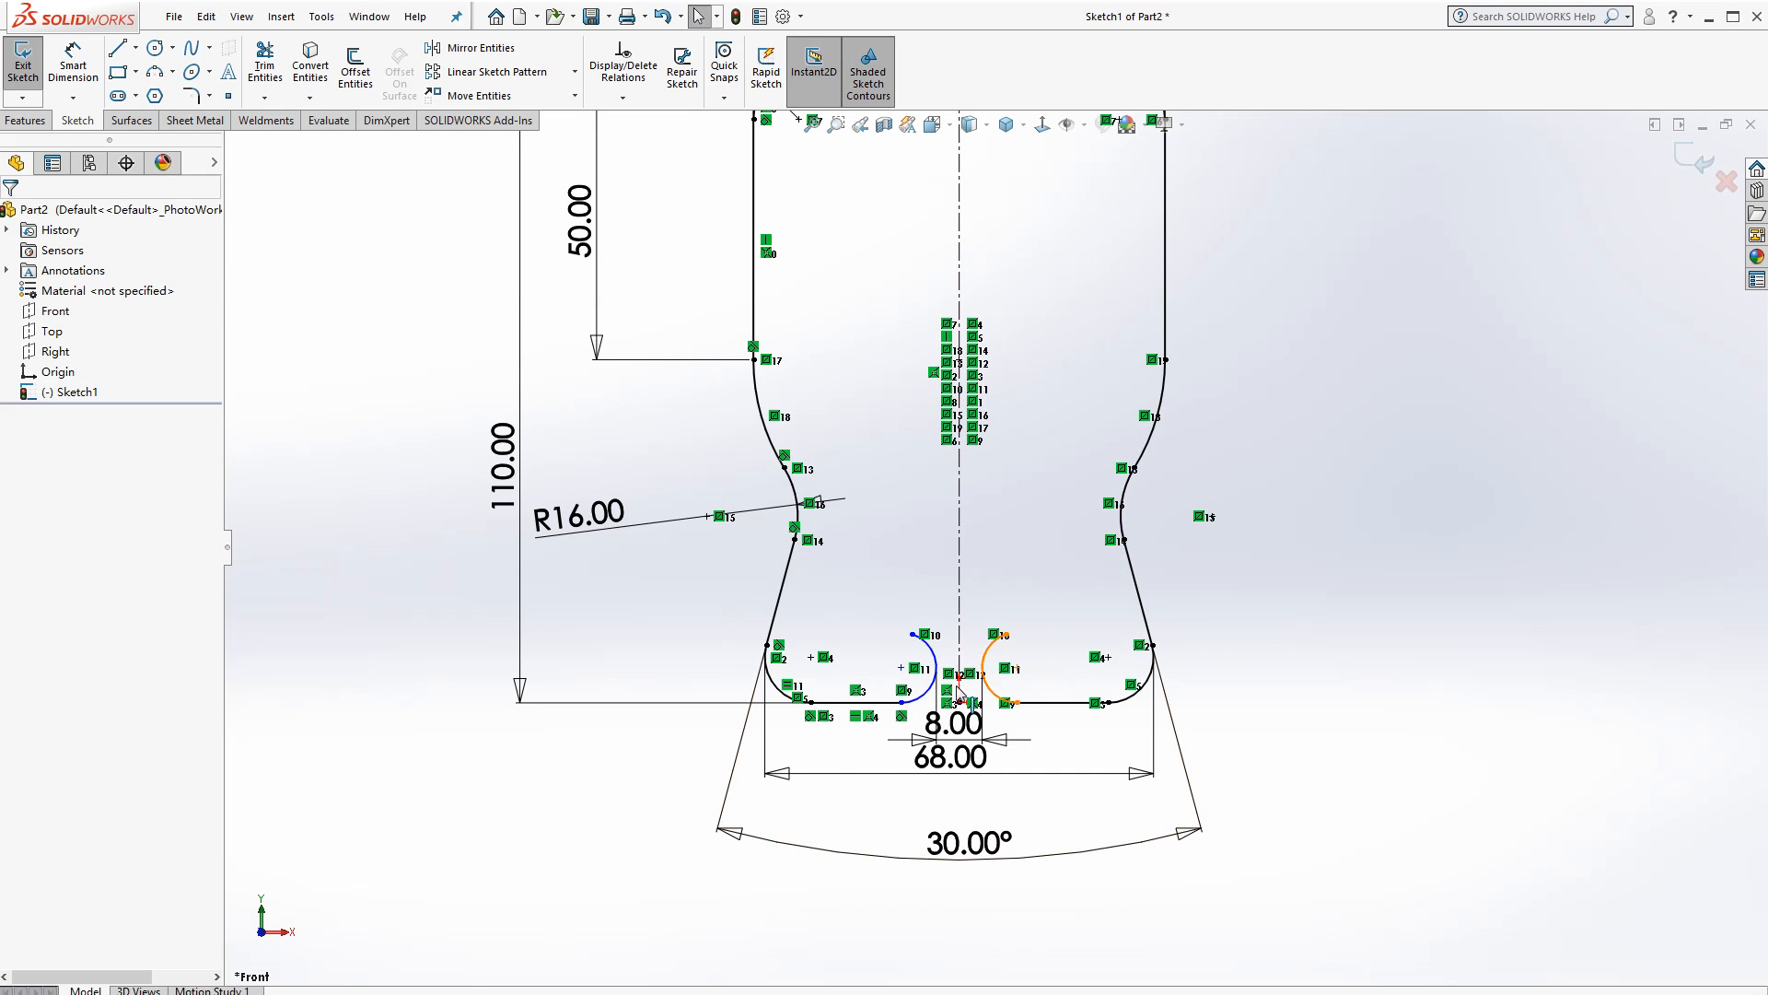
Sketch a circle about 11 mm in diameter centred on the vertical centerline just above the two inner hook arcs
scroll(939, 695, "down", 2)
left_click(154, 50)
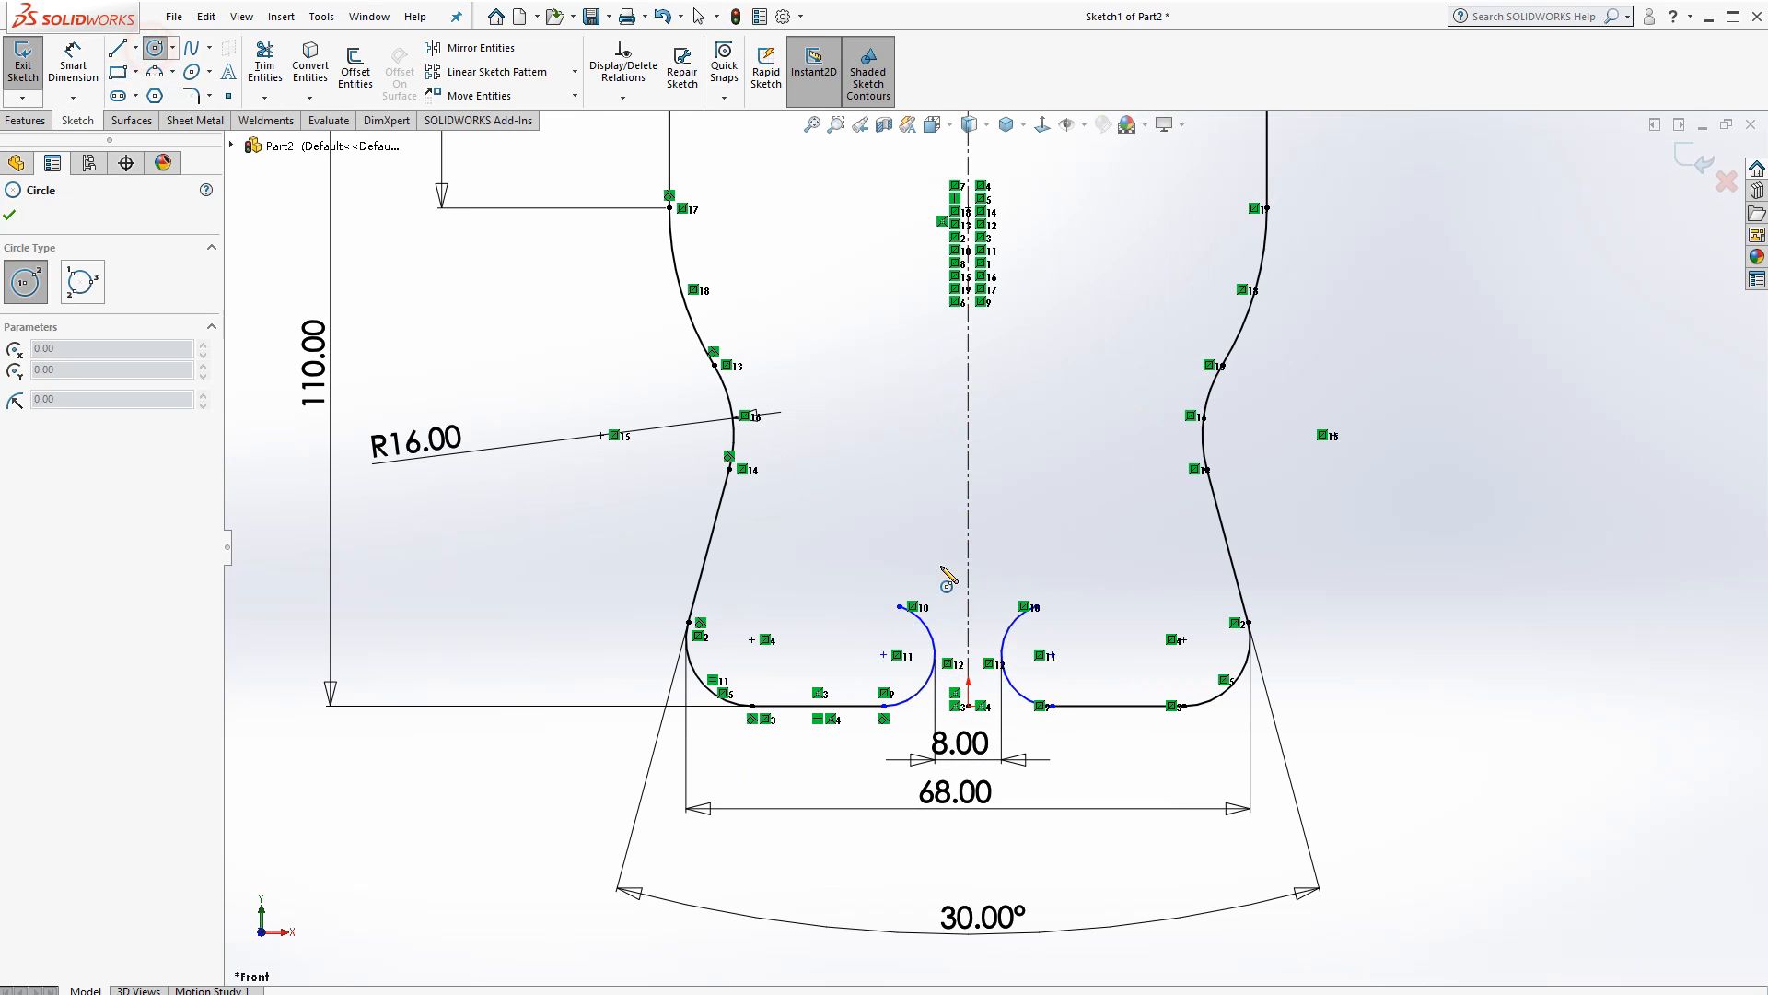
left_click(968, 514)
left_click(1014, 513)
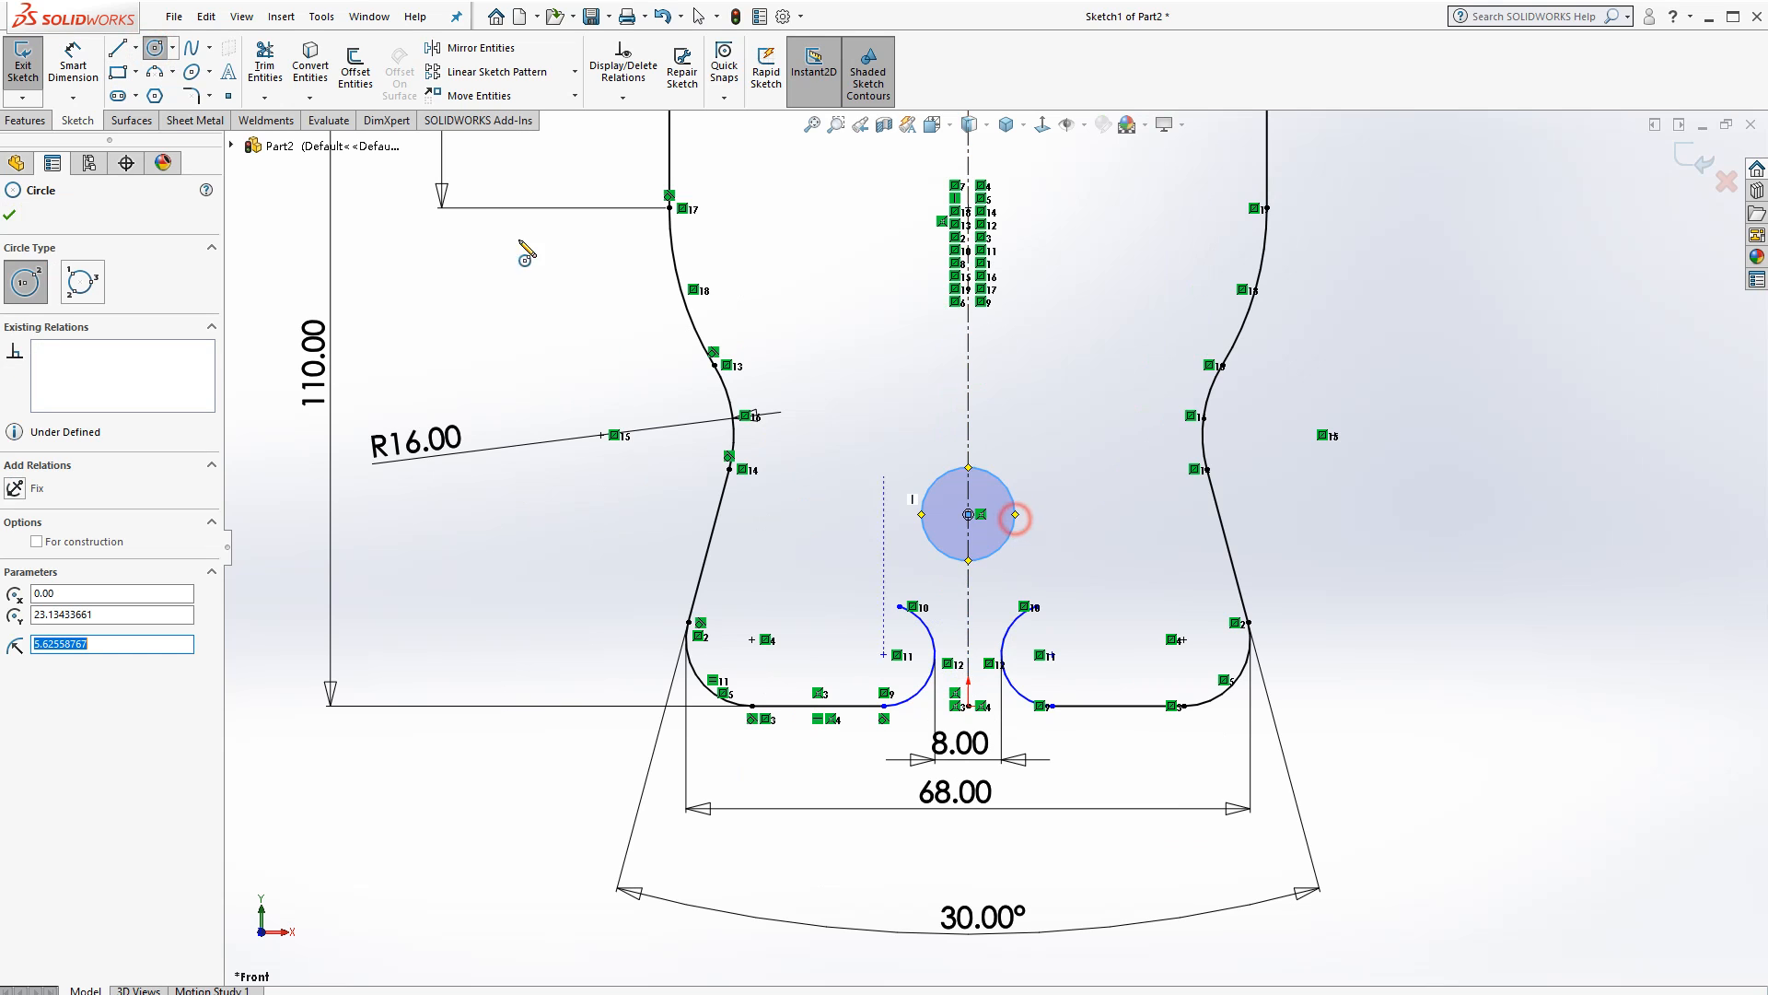
Dimension the circle above the hook arcs to a diameter of 18 mm
key("d")
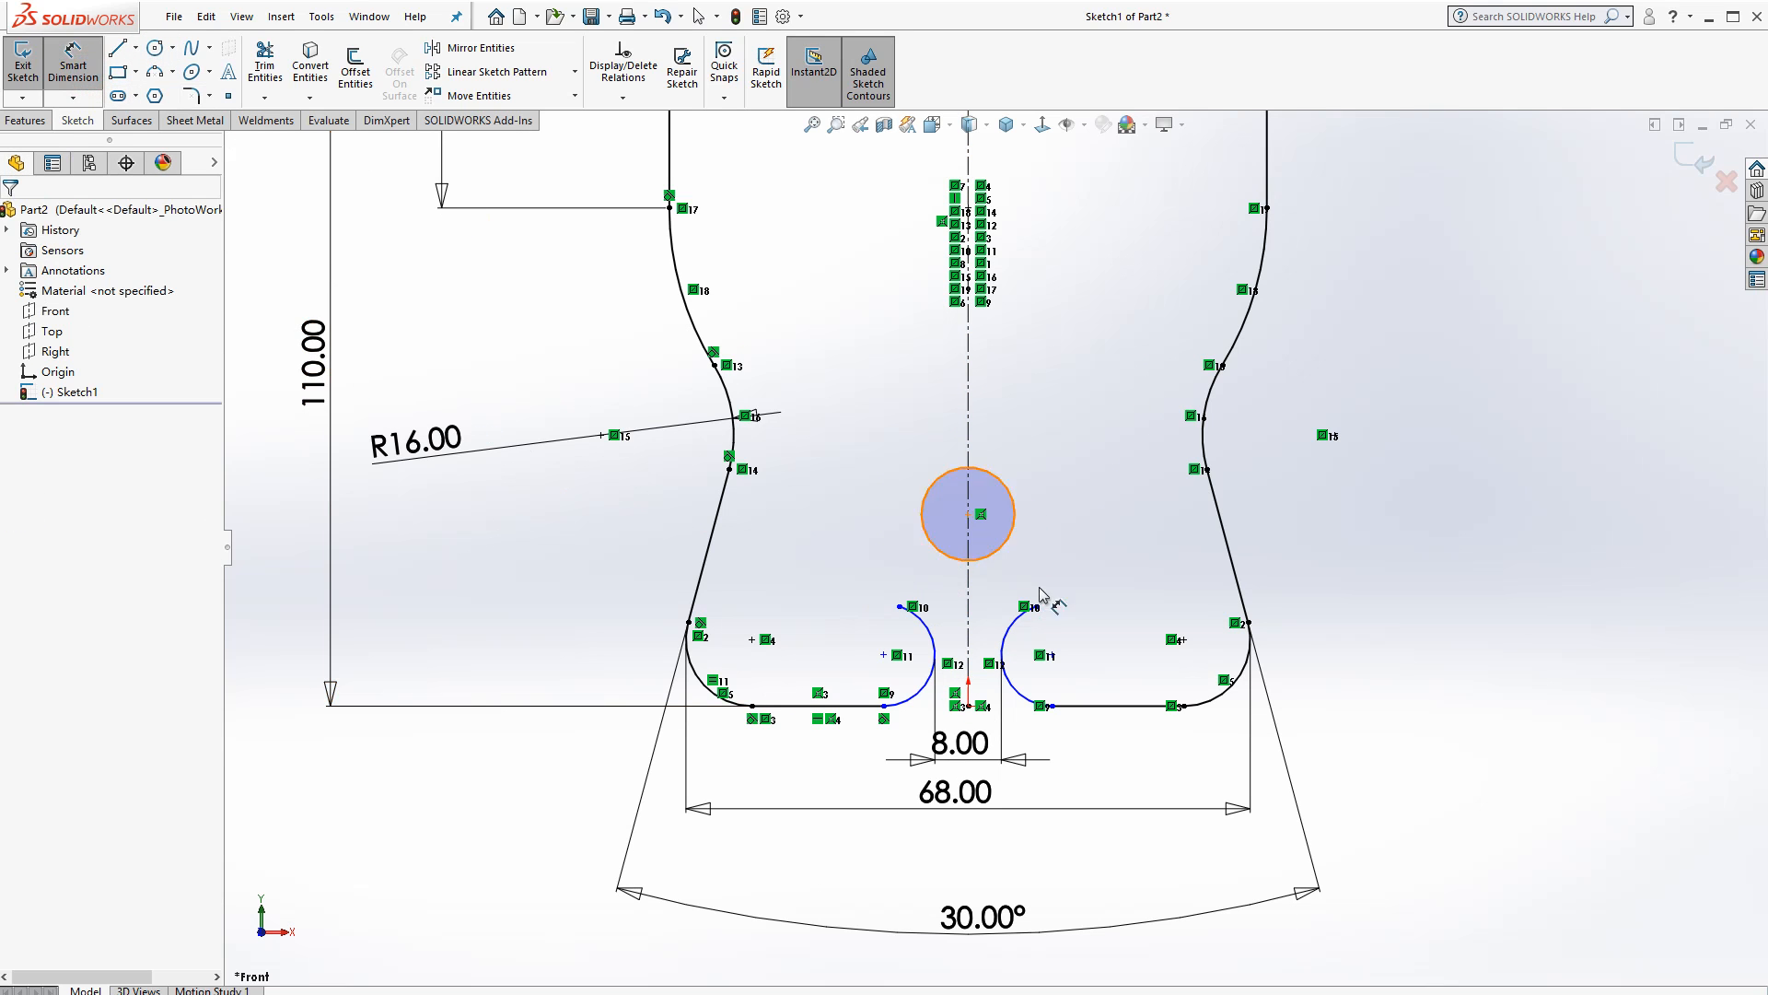
left_click(1003, 481)
left_click(1043, 440)
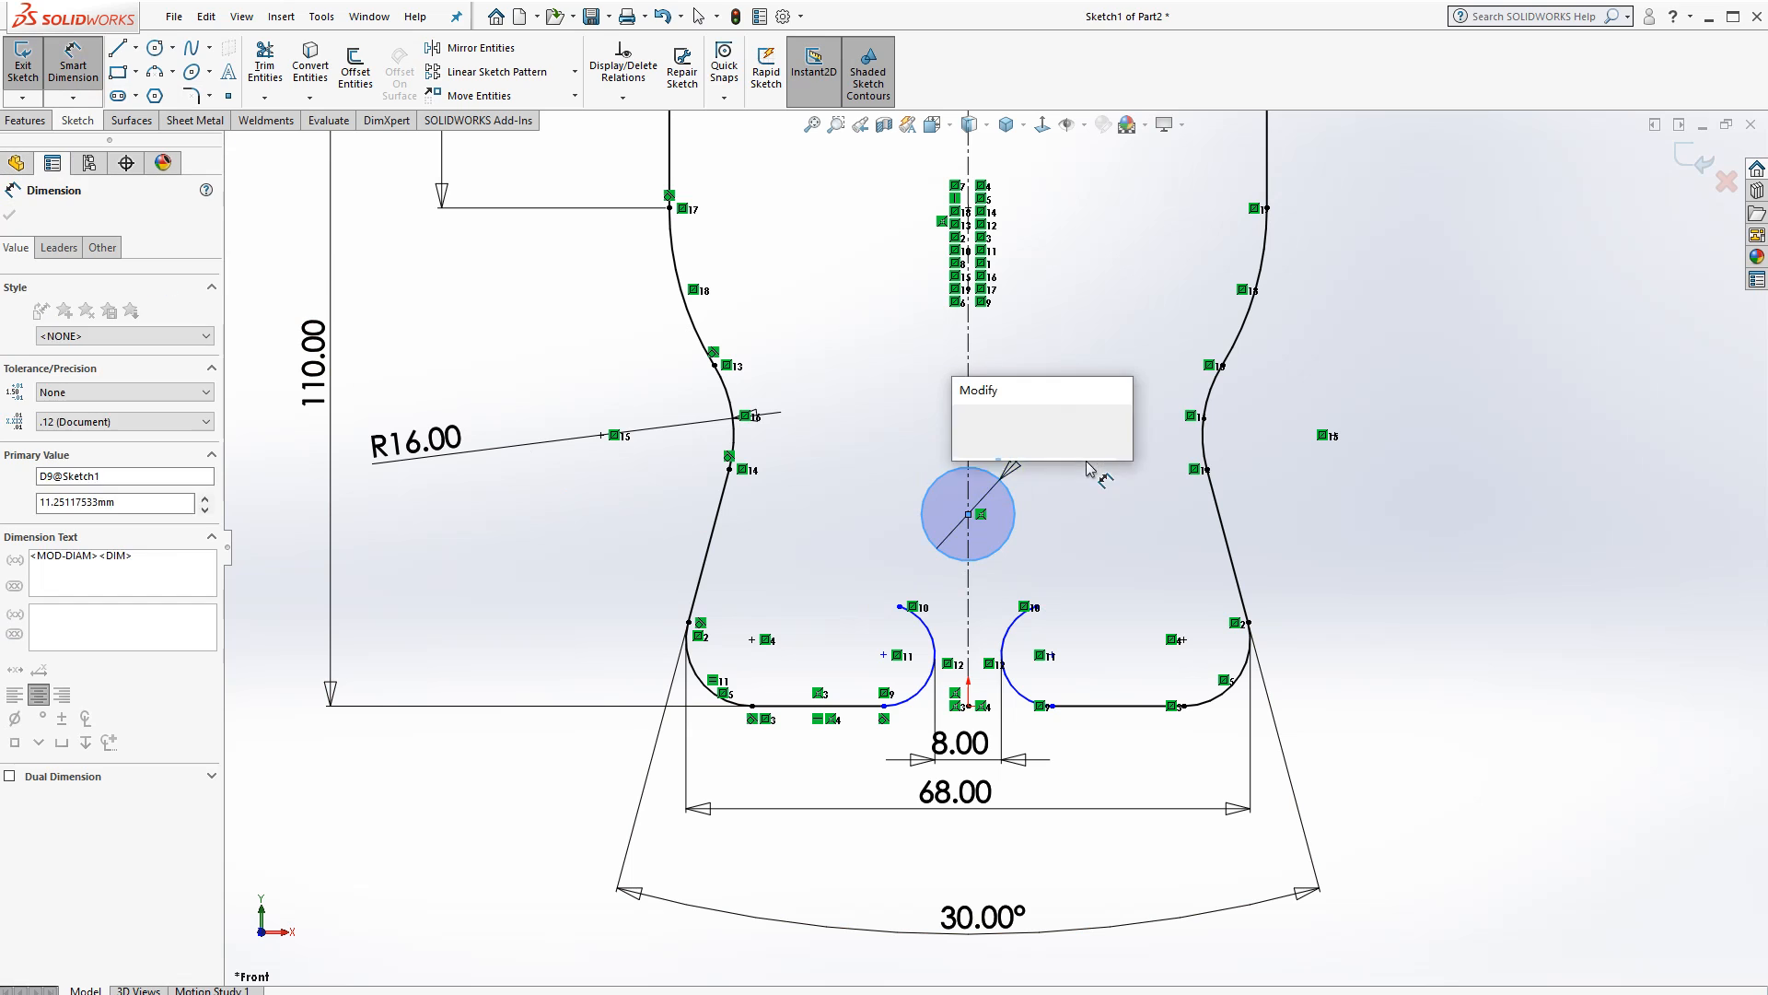
type("18")
key("Return")
key("Escape")
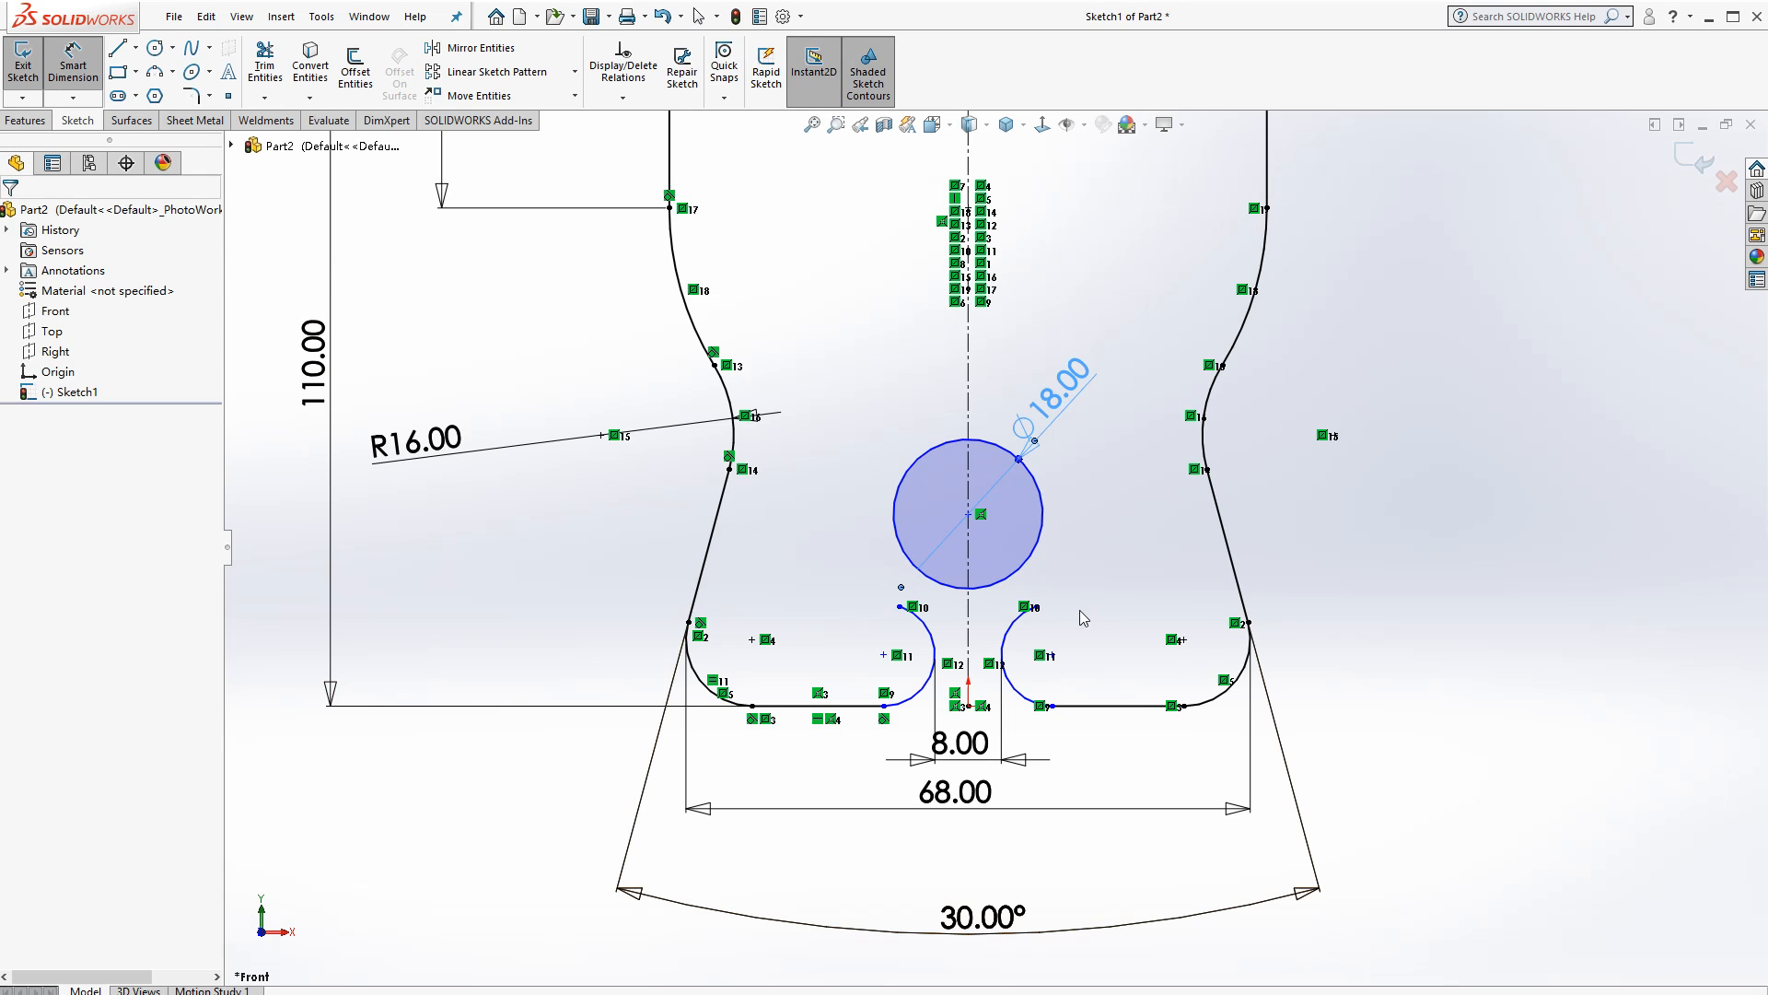
Move the 18 mm circle down along the centerline to the hook arcs and make it tangent to the hook arc on the right
scroll(1032, 631, "down", 3)
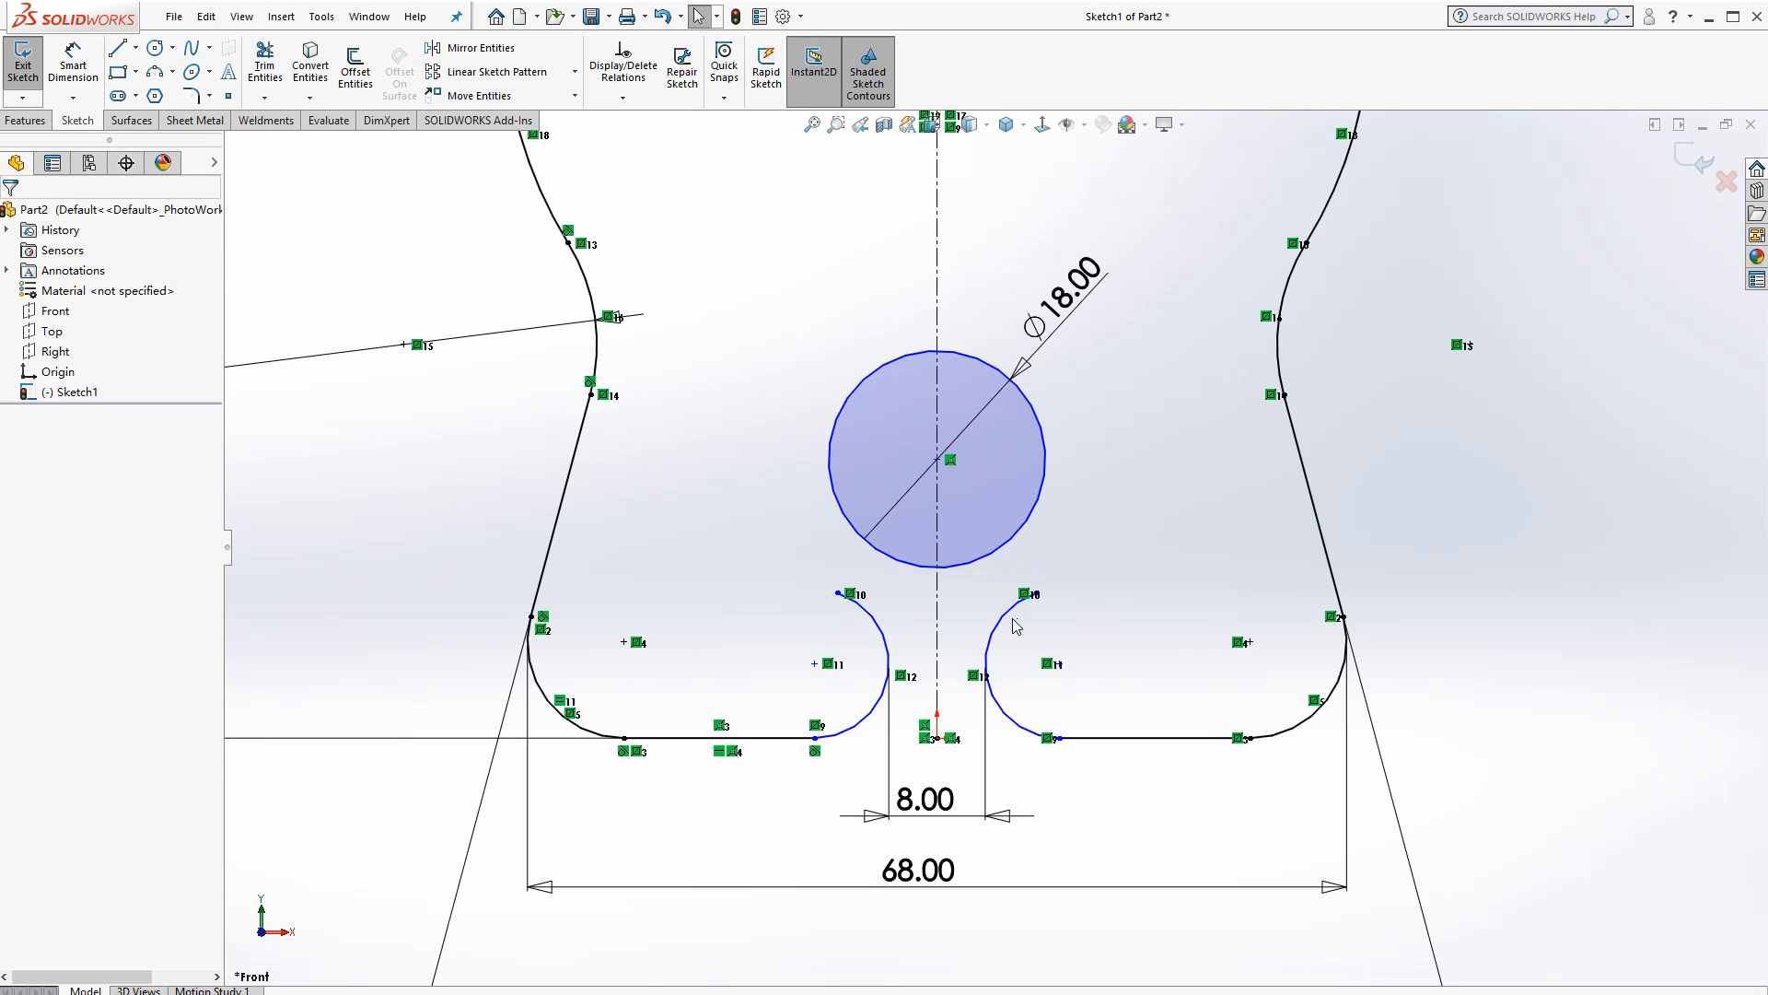
left_click(954, 558)
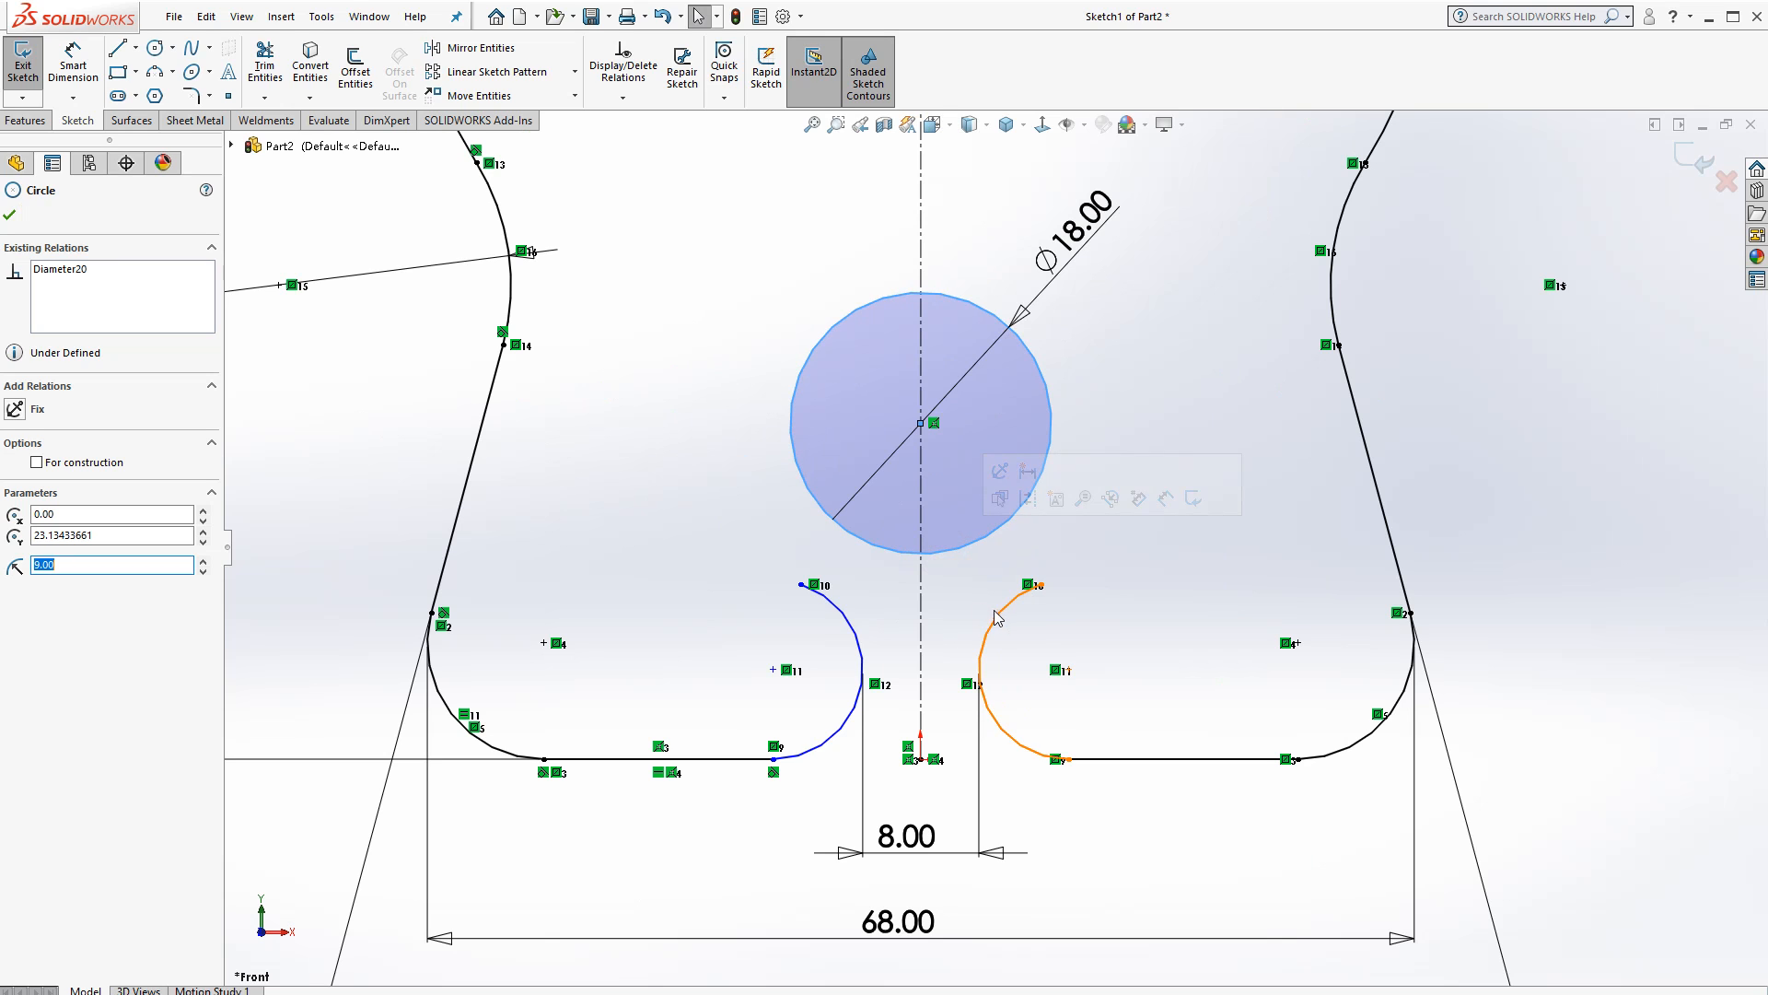
left_click_drag(920, 423, 920, 489)
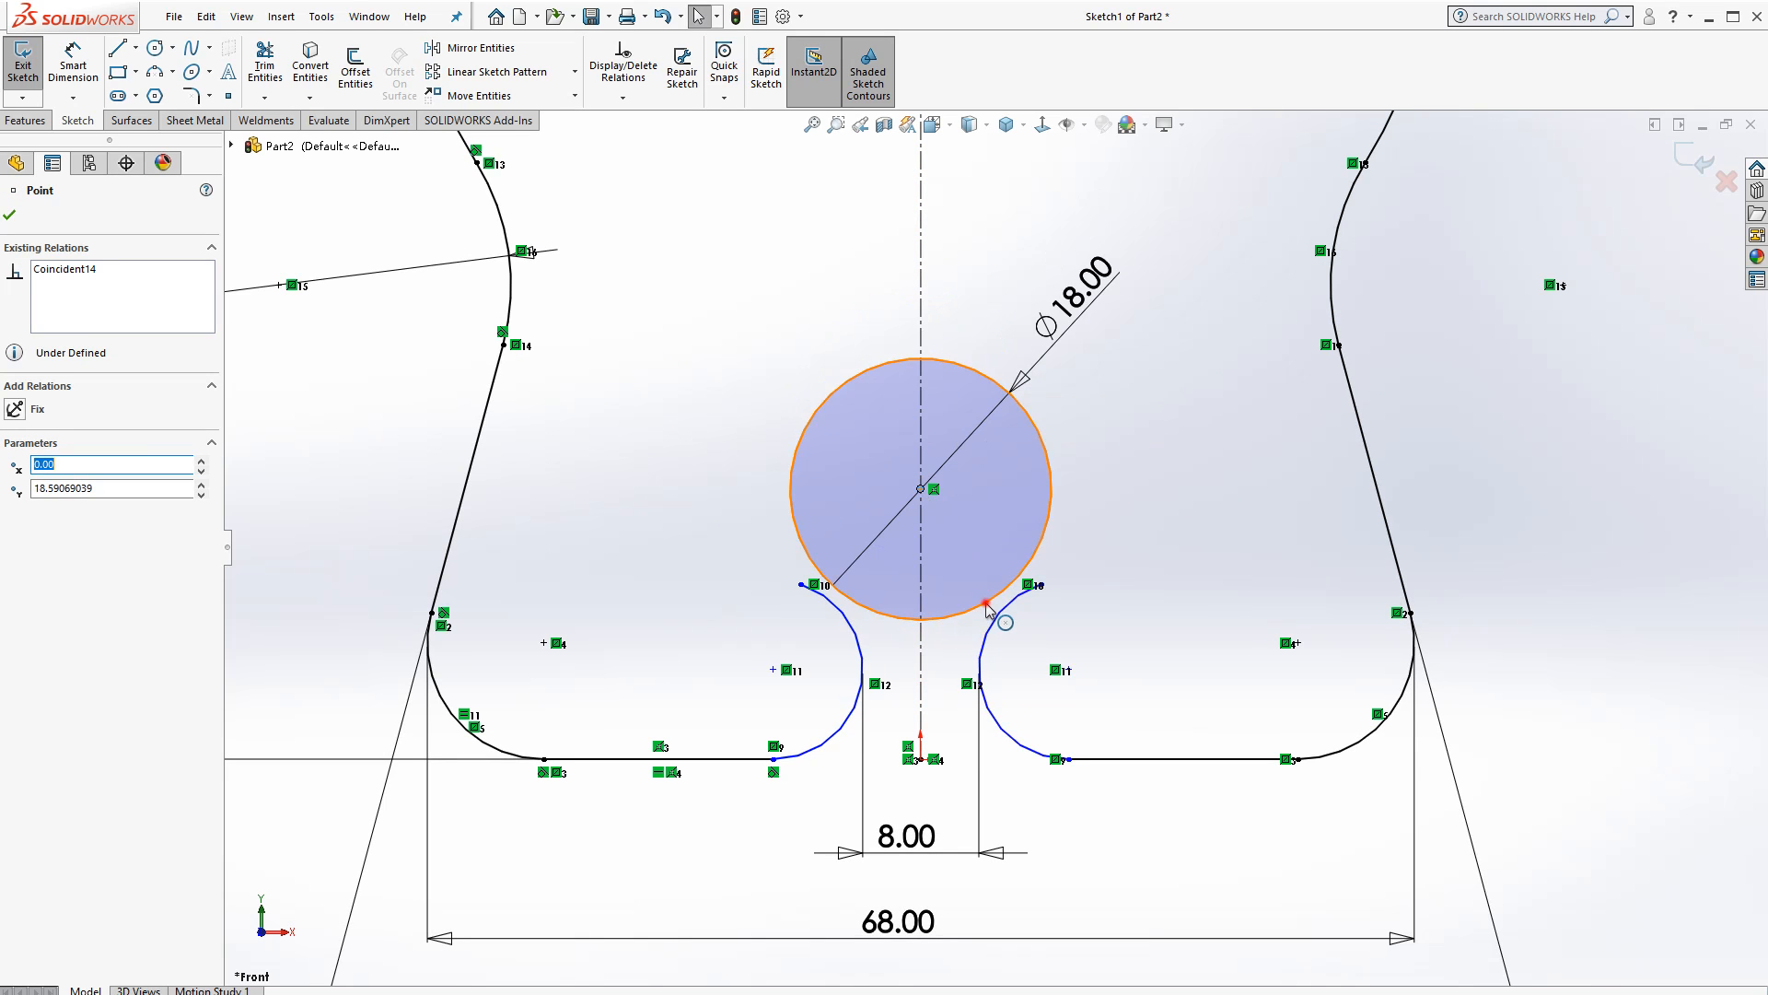
left_click(982, 602)
left_click(993, 615, "ctrl")
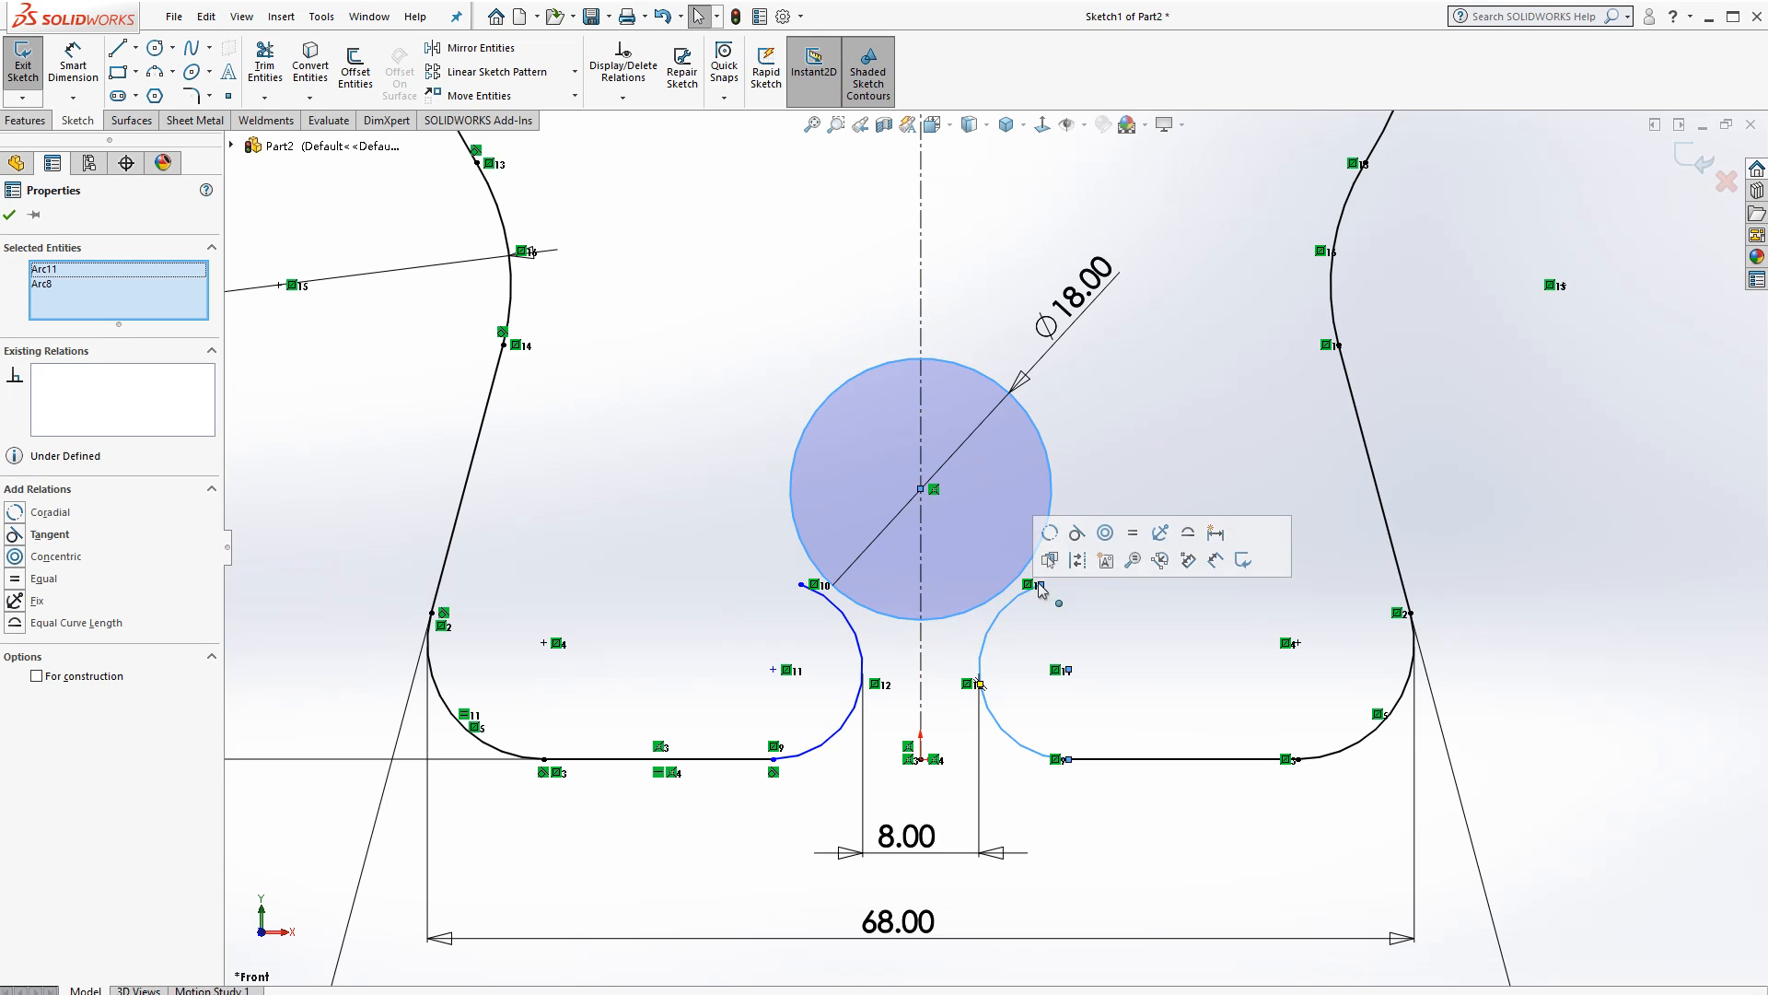
left_click(1077, 532)
left_click(1087, 634)
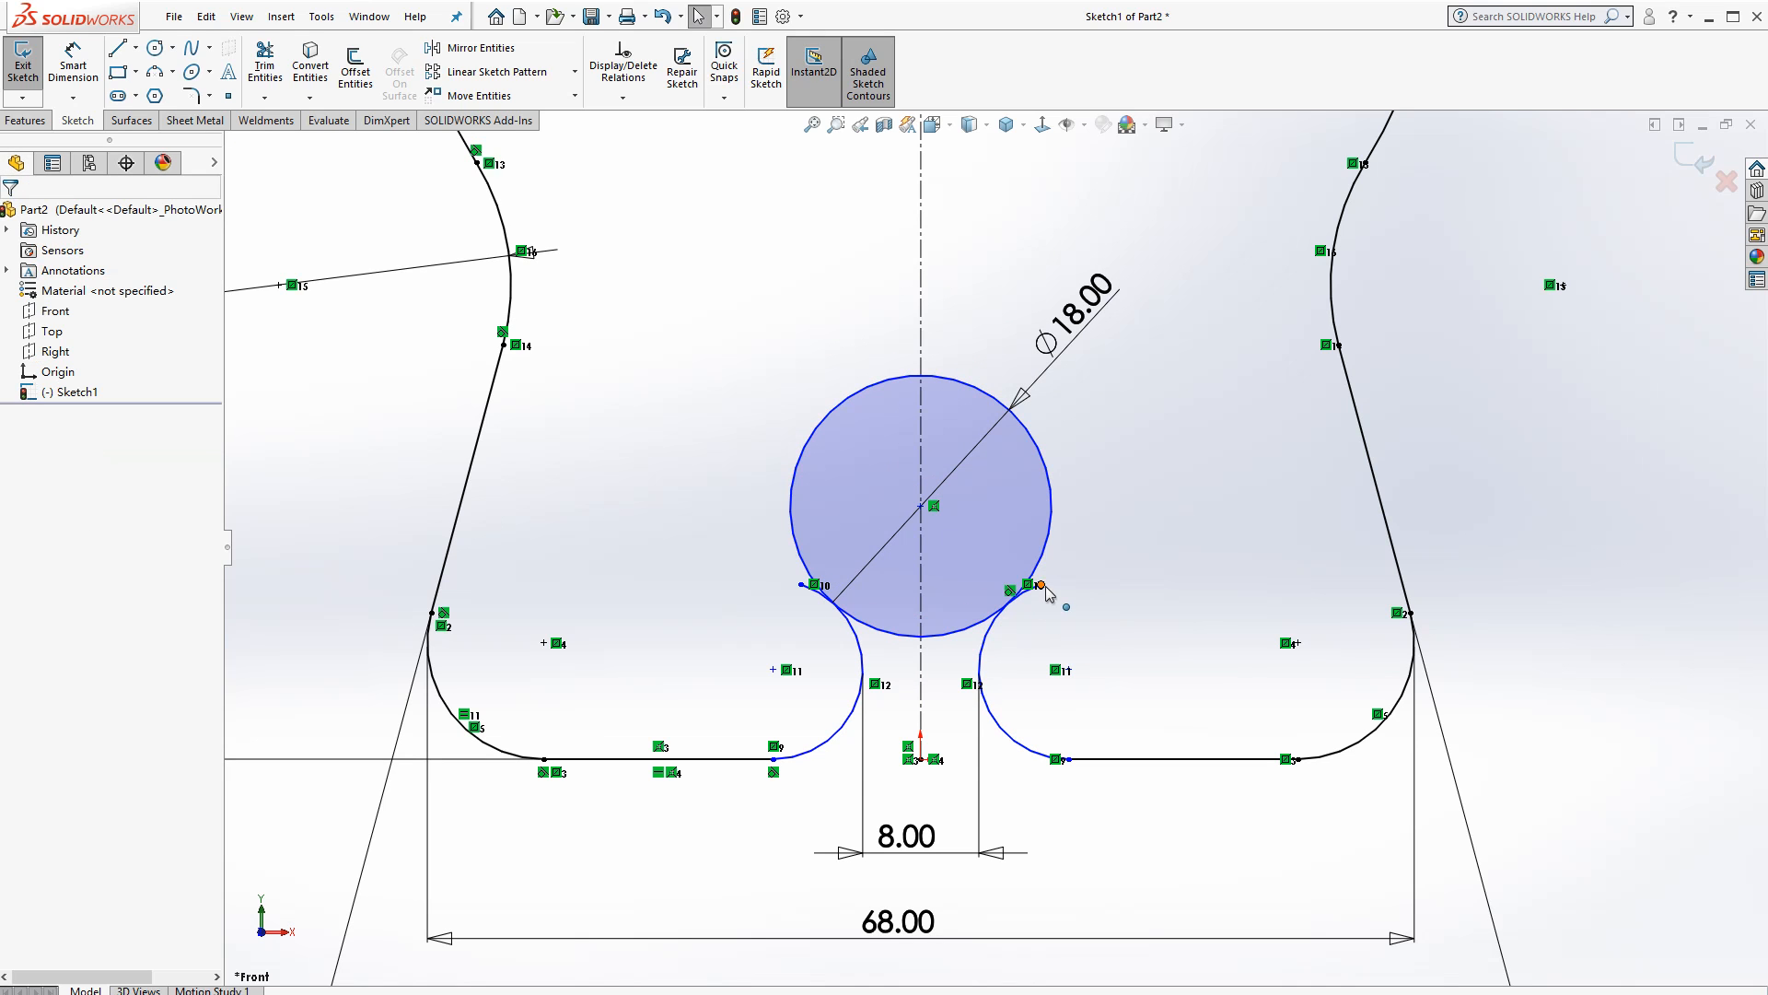
Make the upper endpoint of the right hook arc coincident with the 18 mm circle
left_click(1046, 585)
left_click(1044, 559, "ctrl")
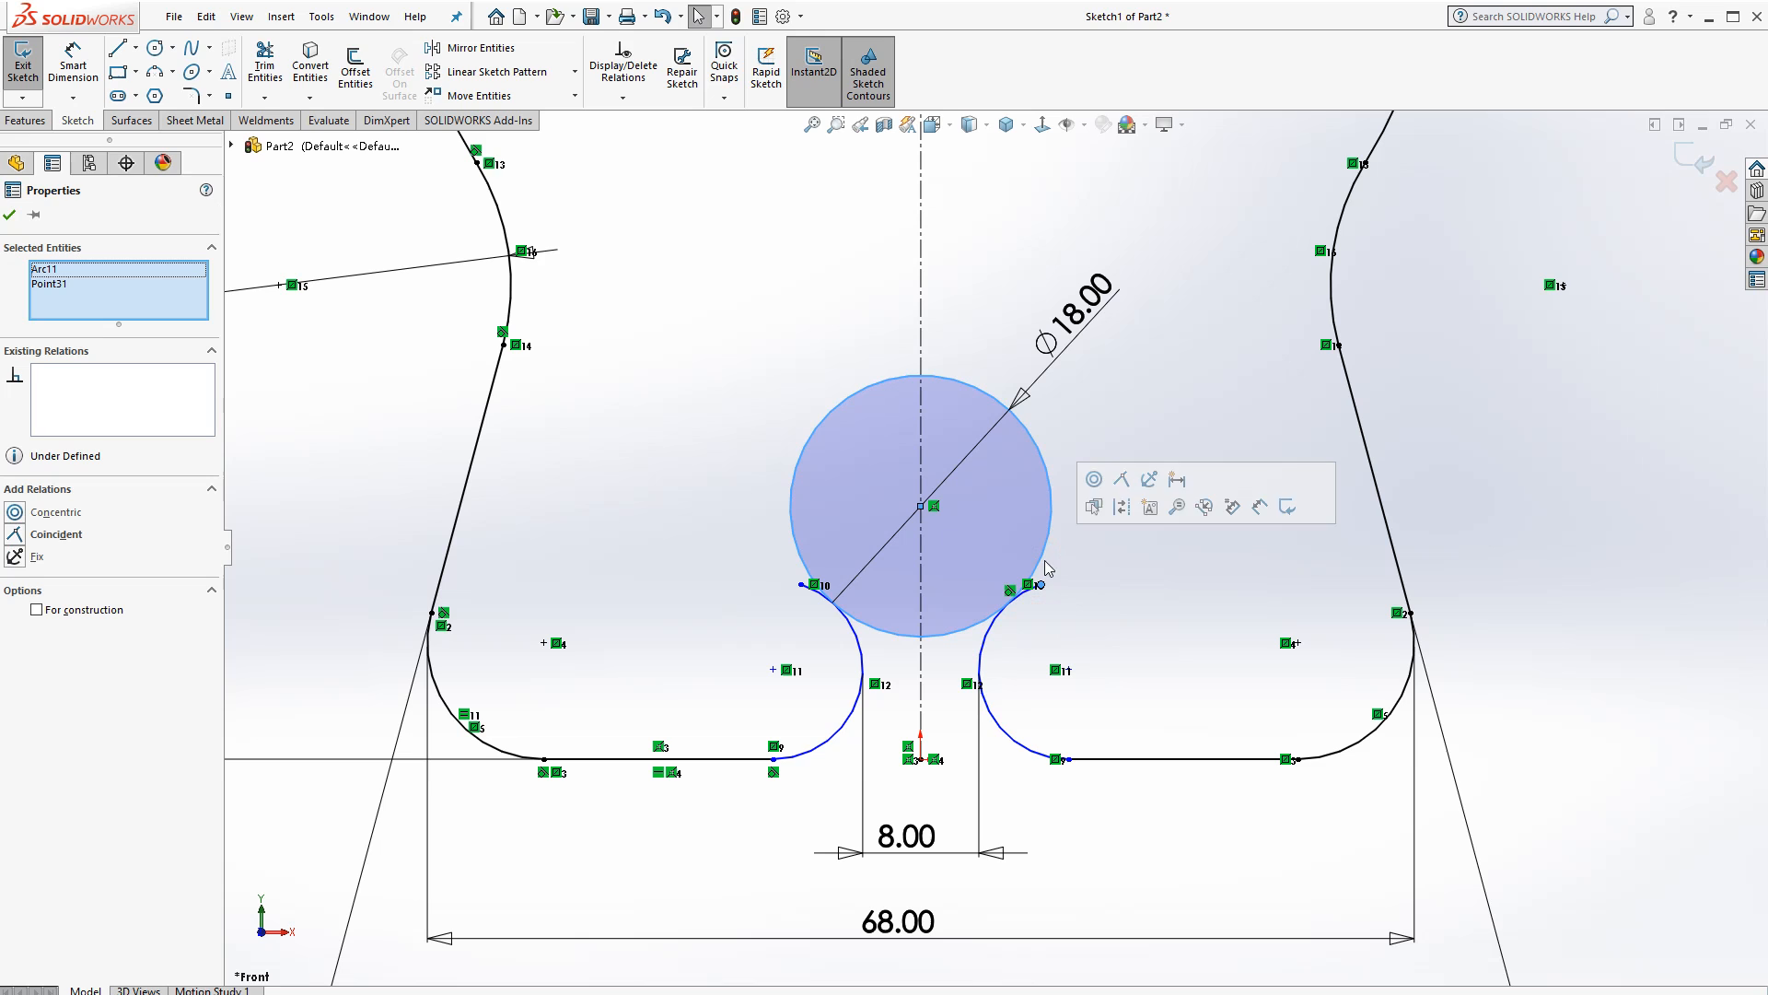
left_click(1119, 479)
left_click(1088, 607)
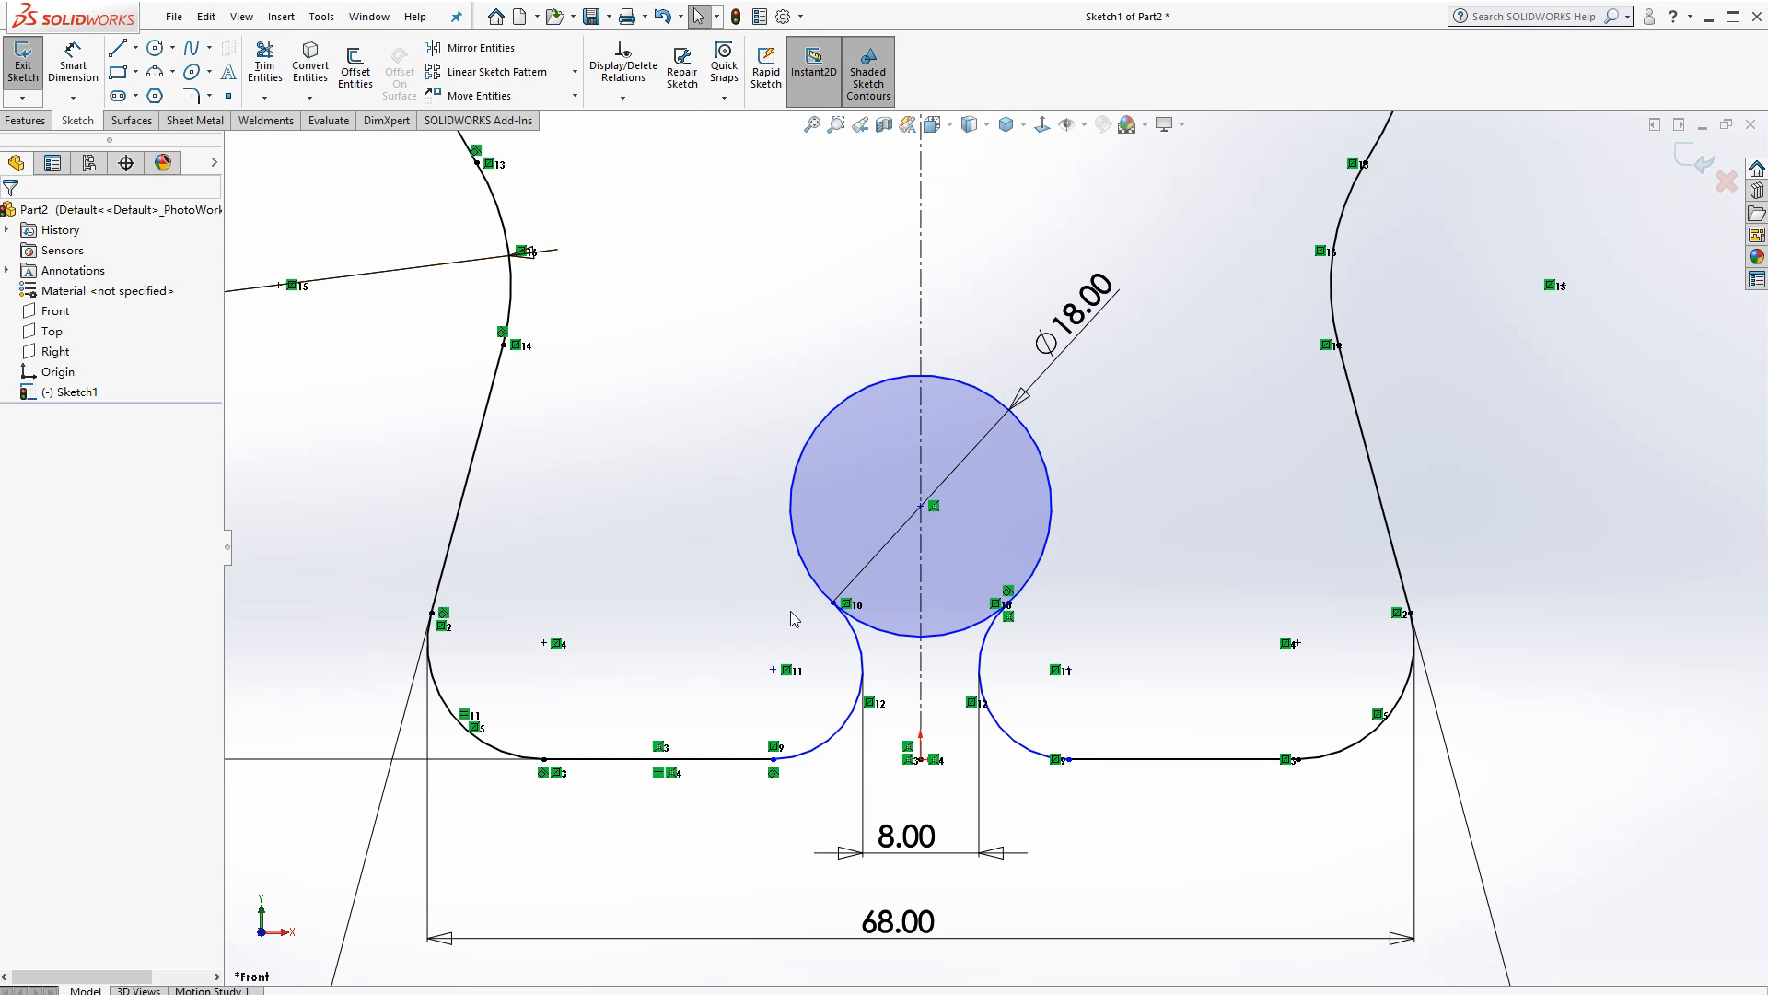
Dimension the height from the base line to the uppermost point of the 18 mm circle as 27 mm
left_click(73, 61)
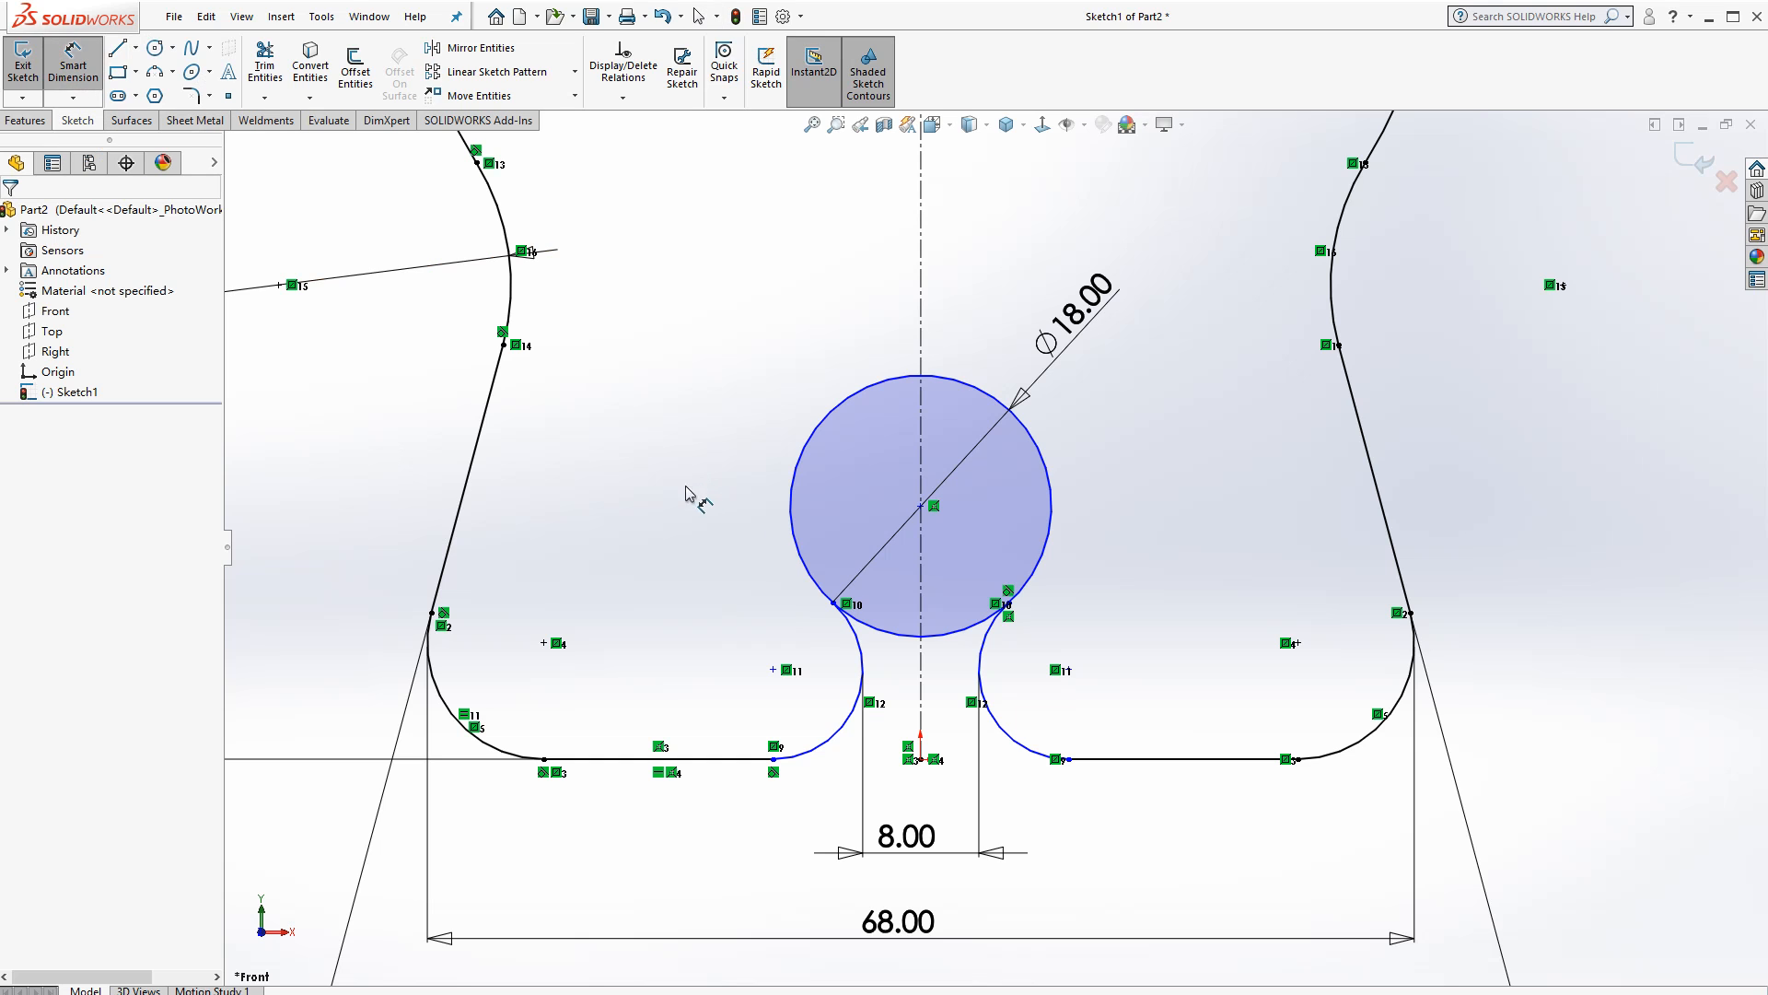
left_click(1146, 761)
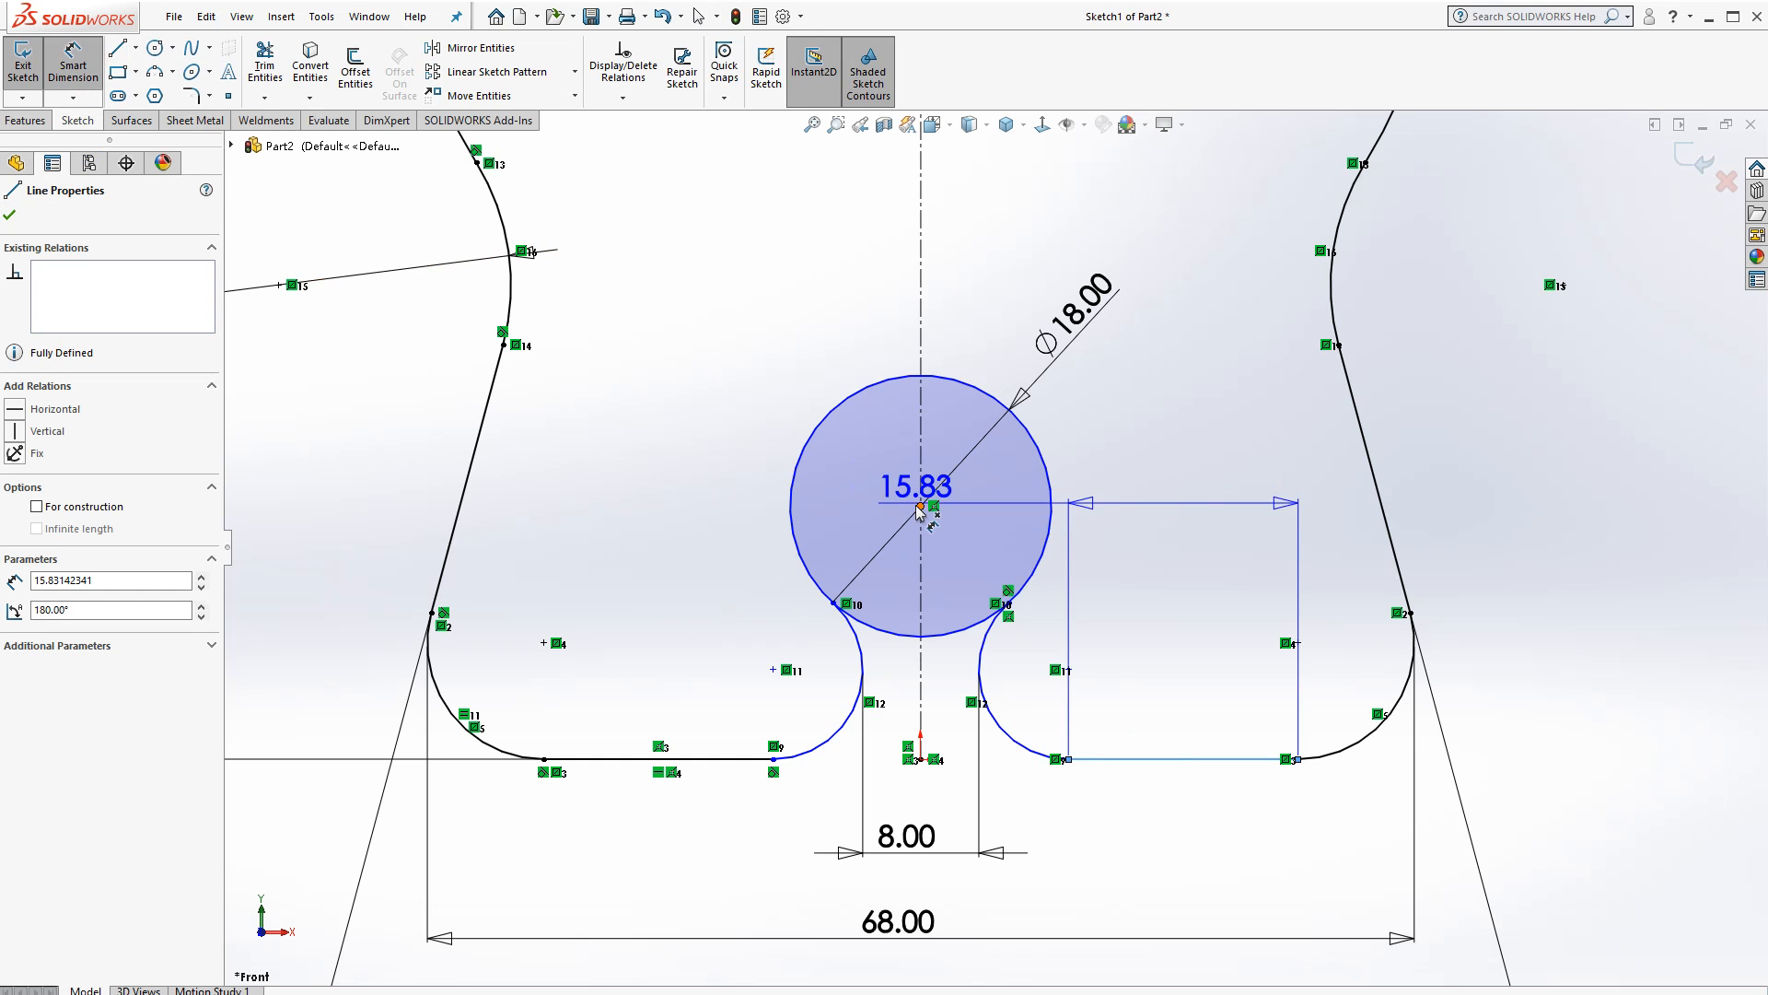
left_click(939, 385, "shift")
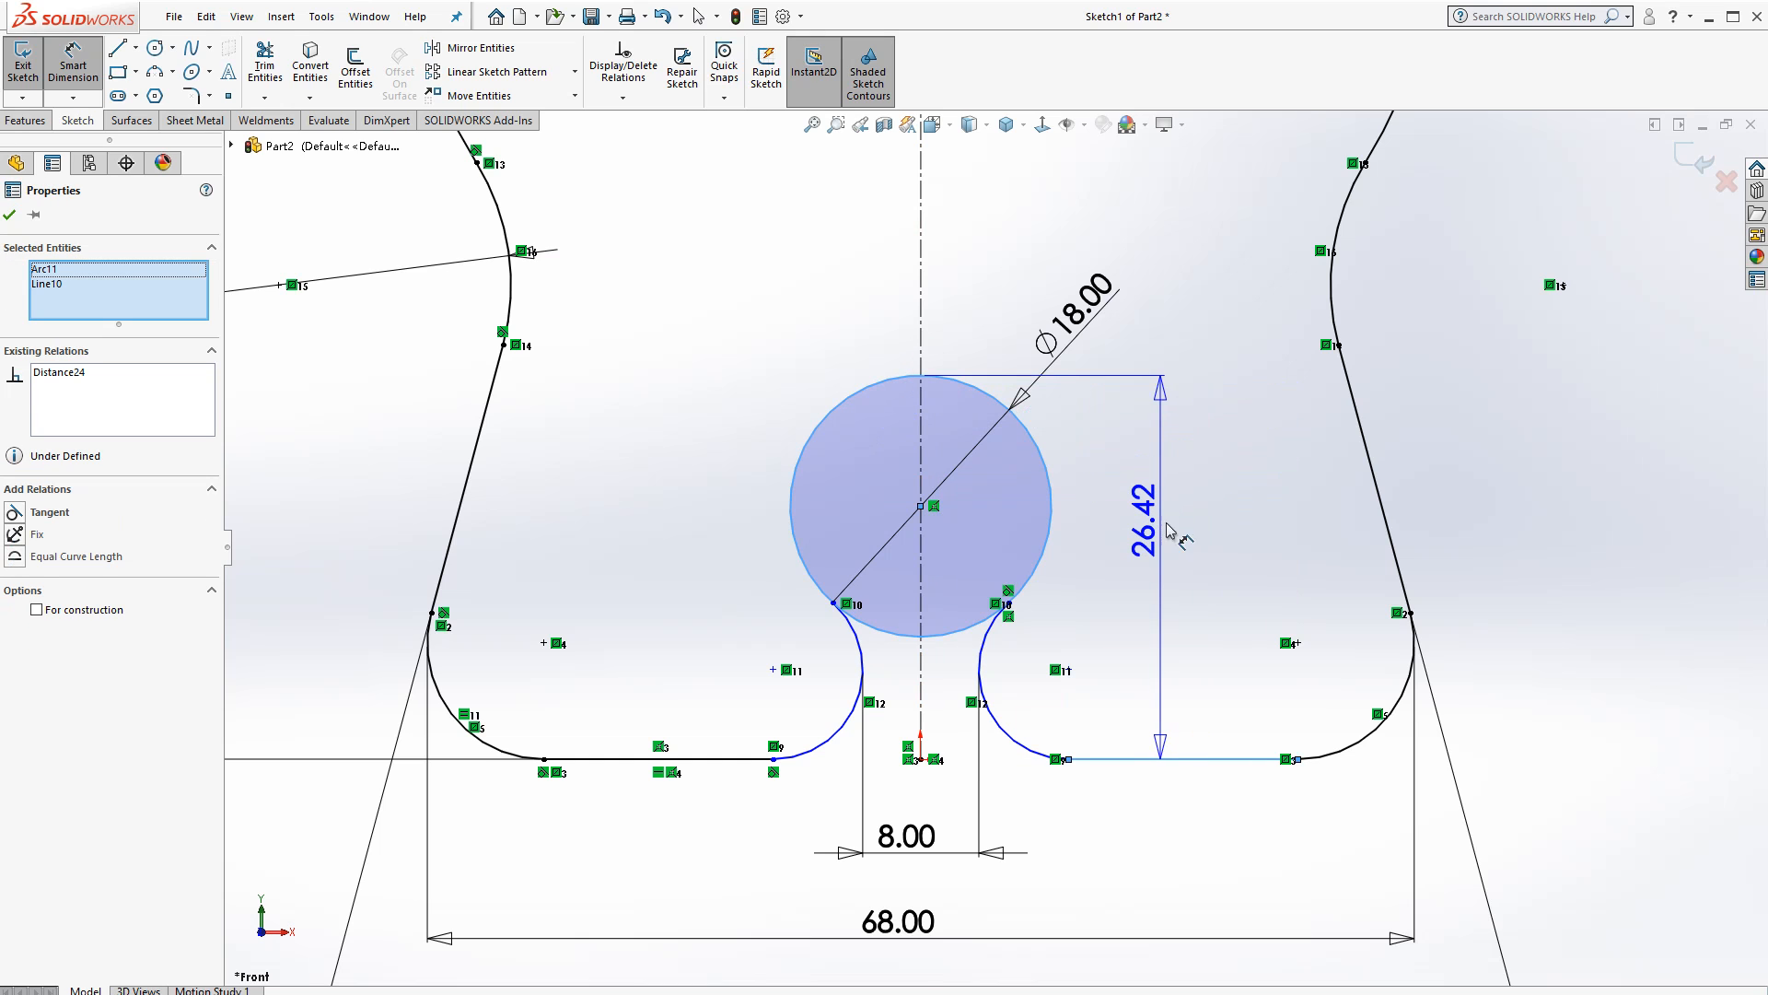
left_click(1171, 547)
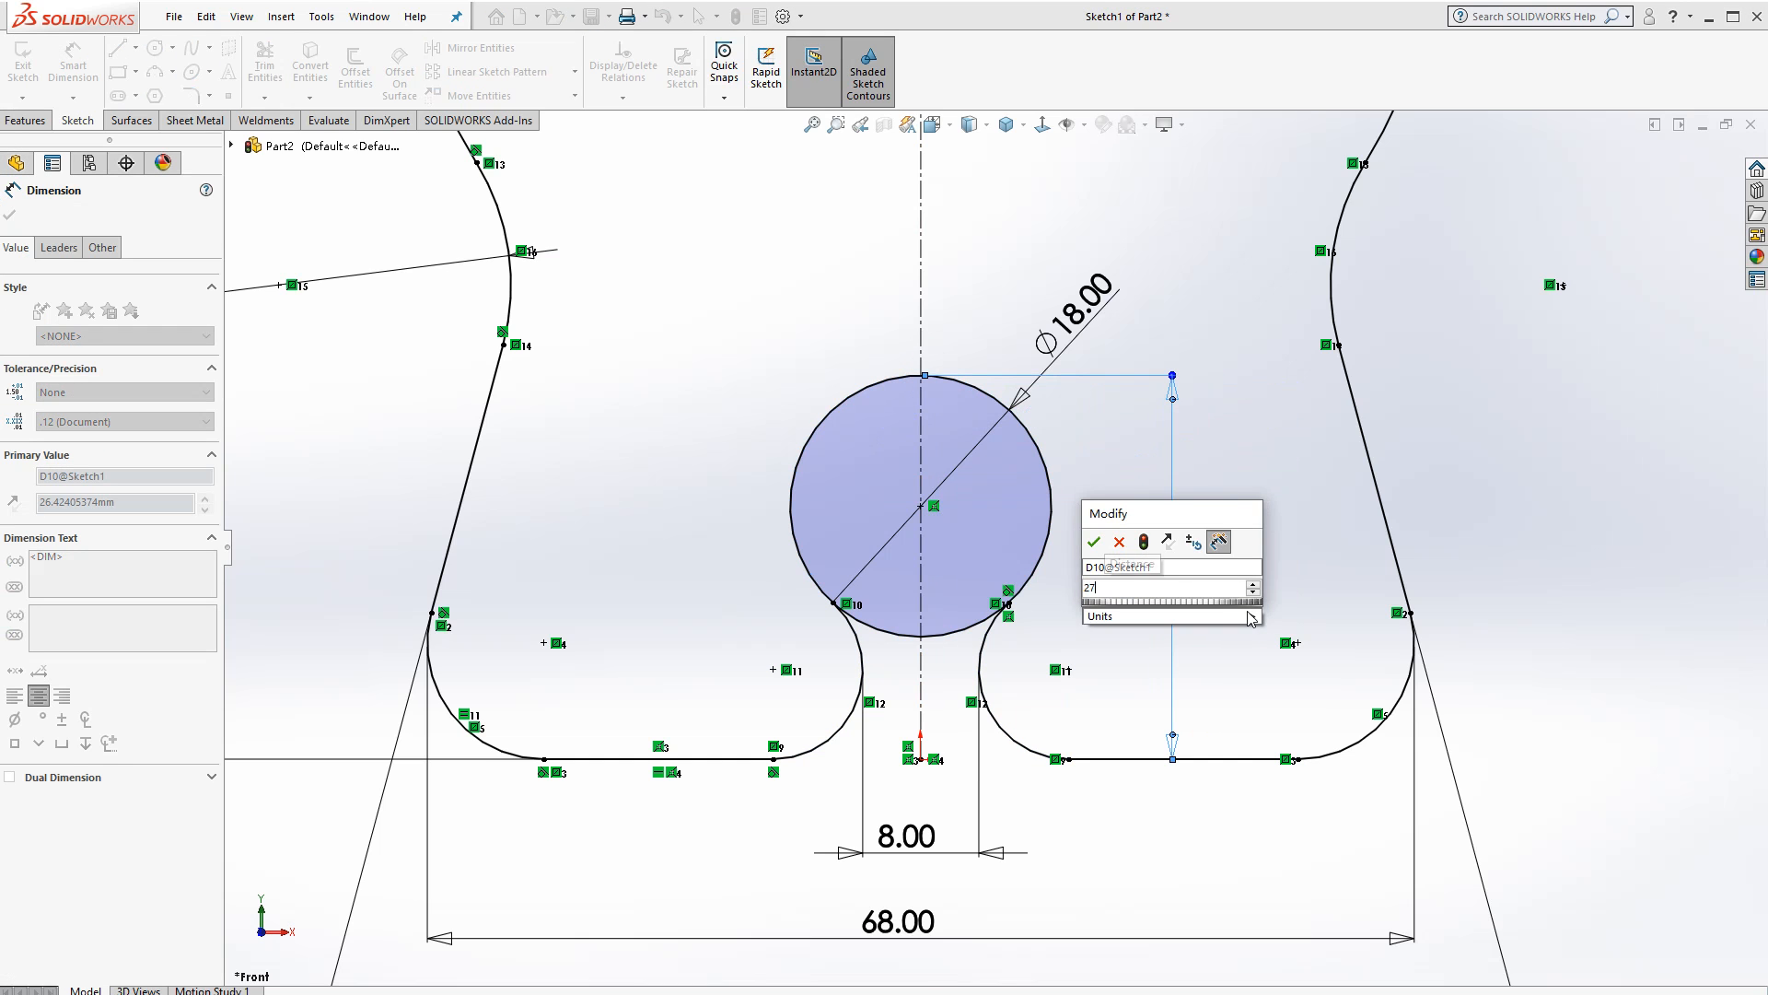
key("Return")
key("f")
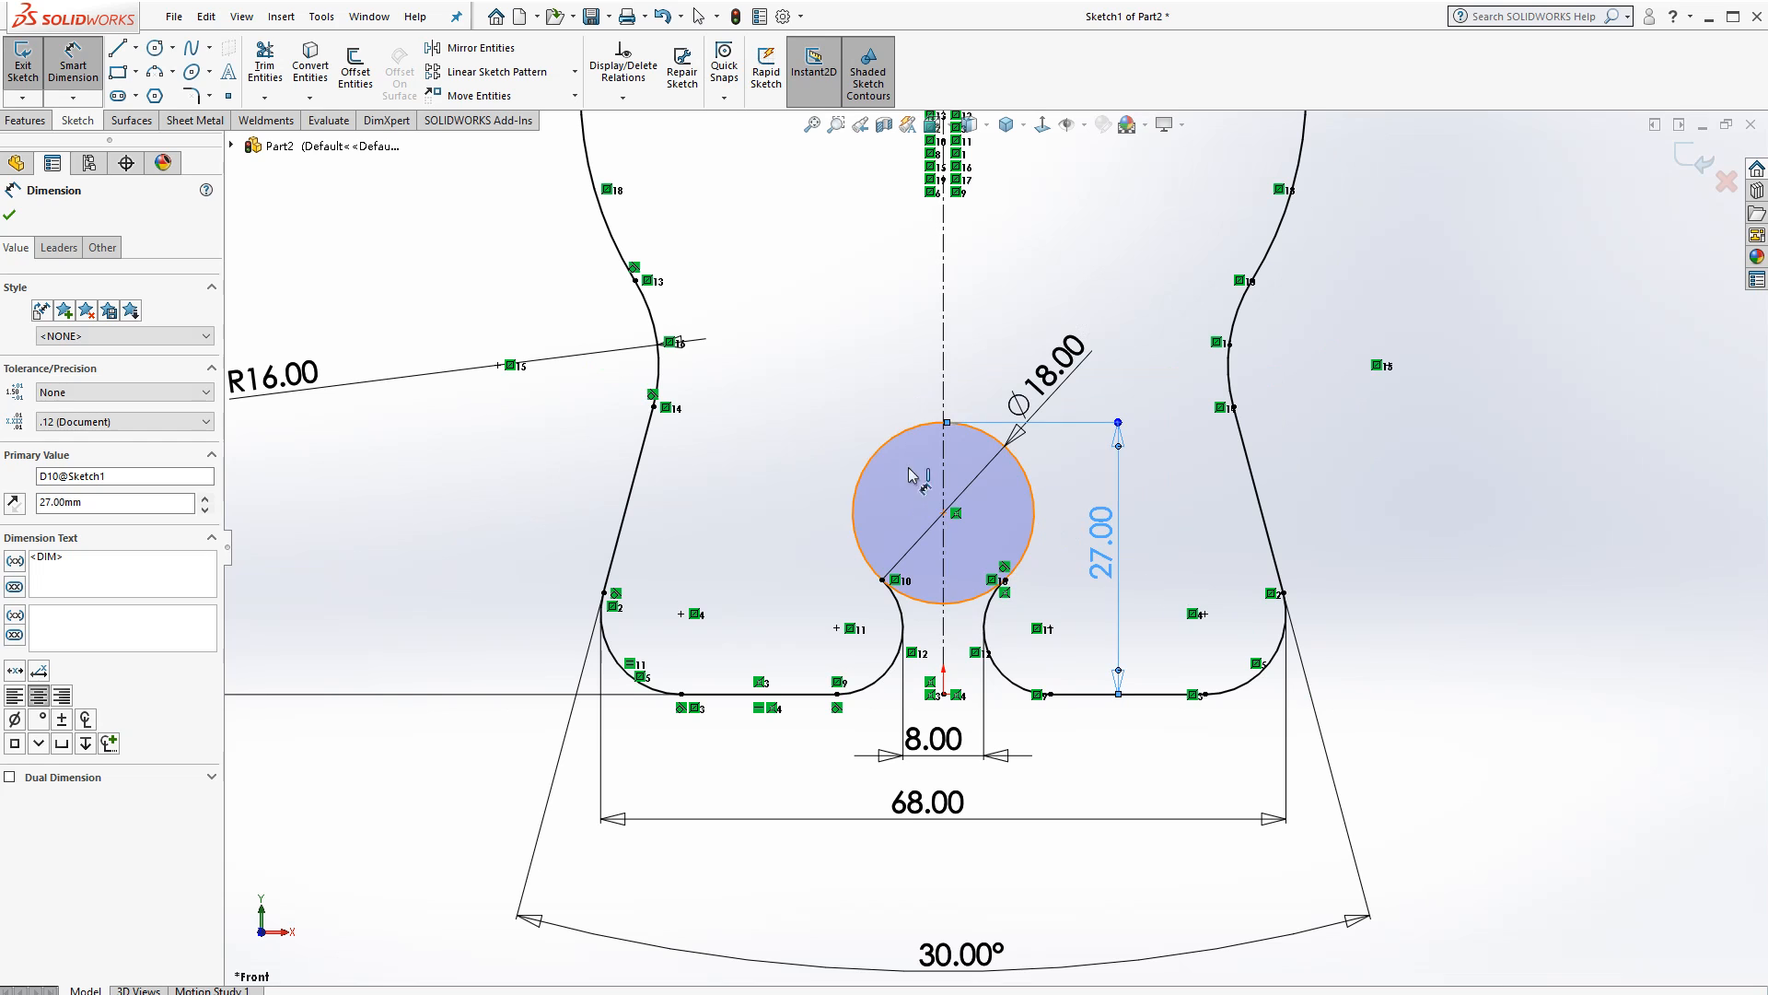
key("Escape")
Trim to closest both lower circle segments between the hook arcs so the keyhole-shaped slot opens at the base
left_click(265, 64)
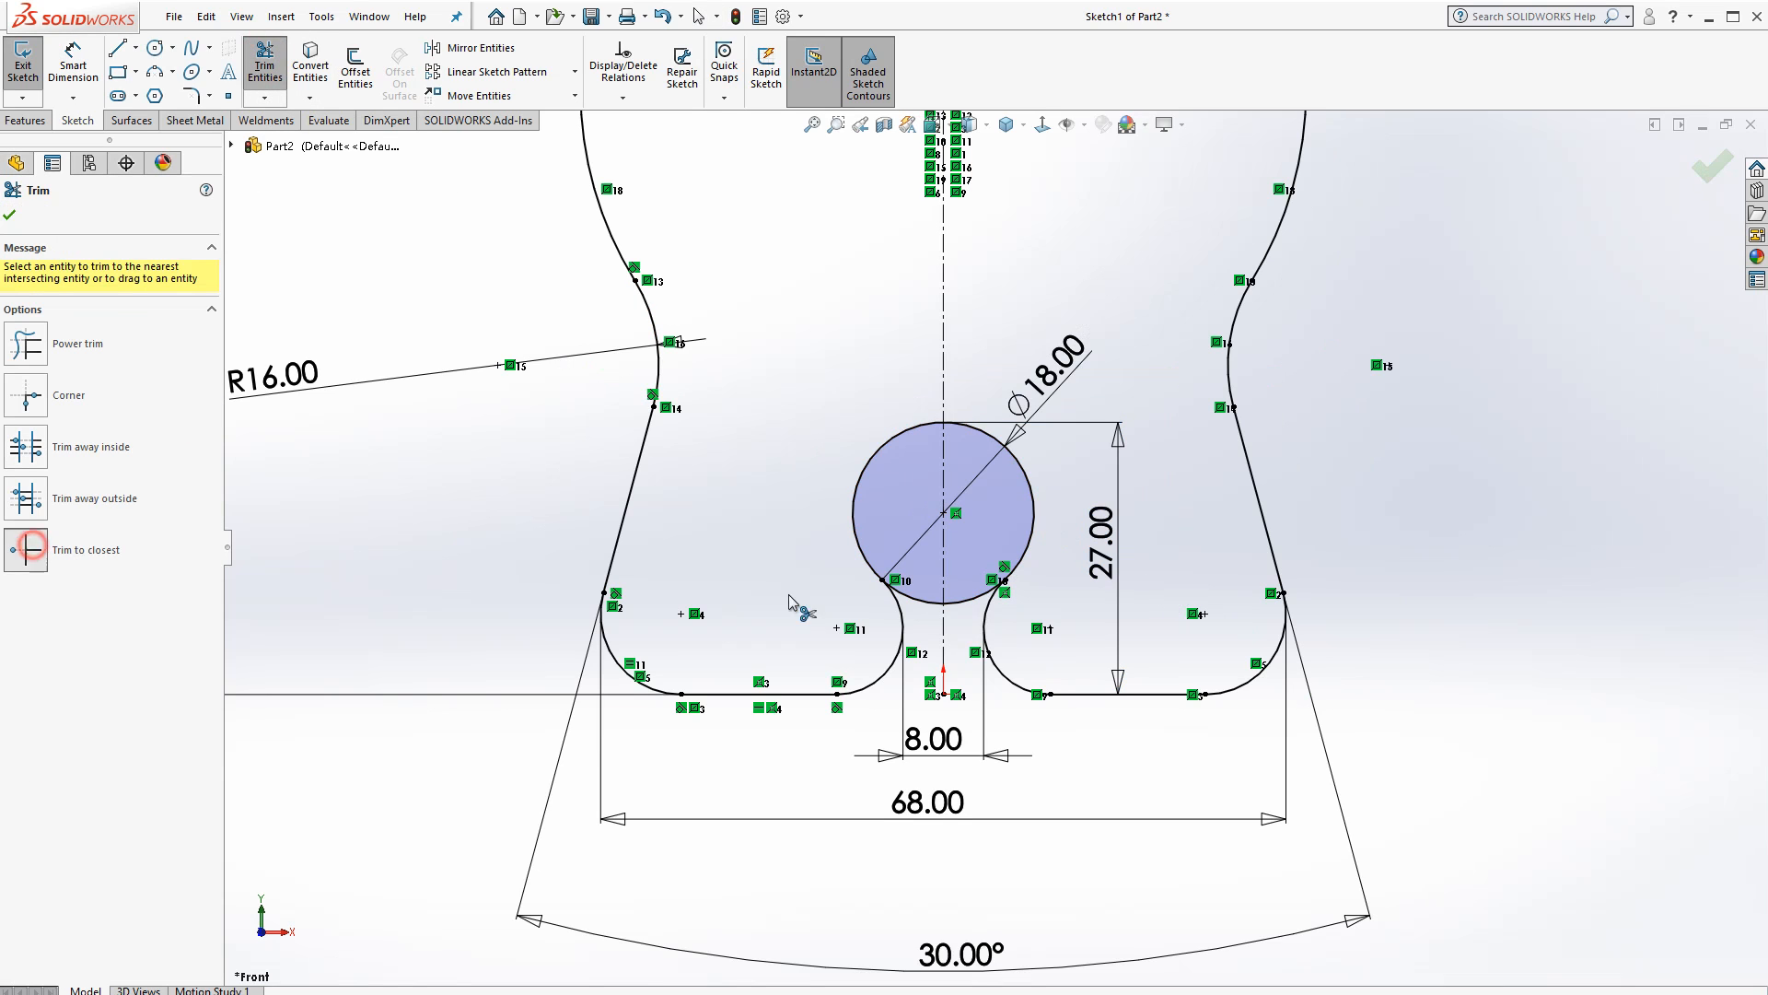
left_click(912, 596)
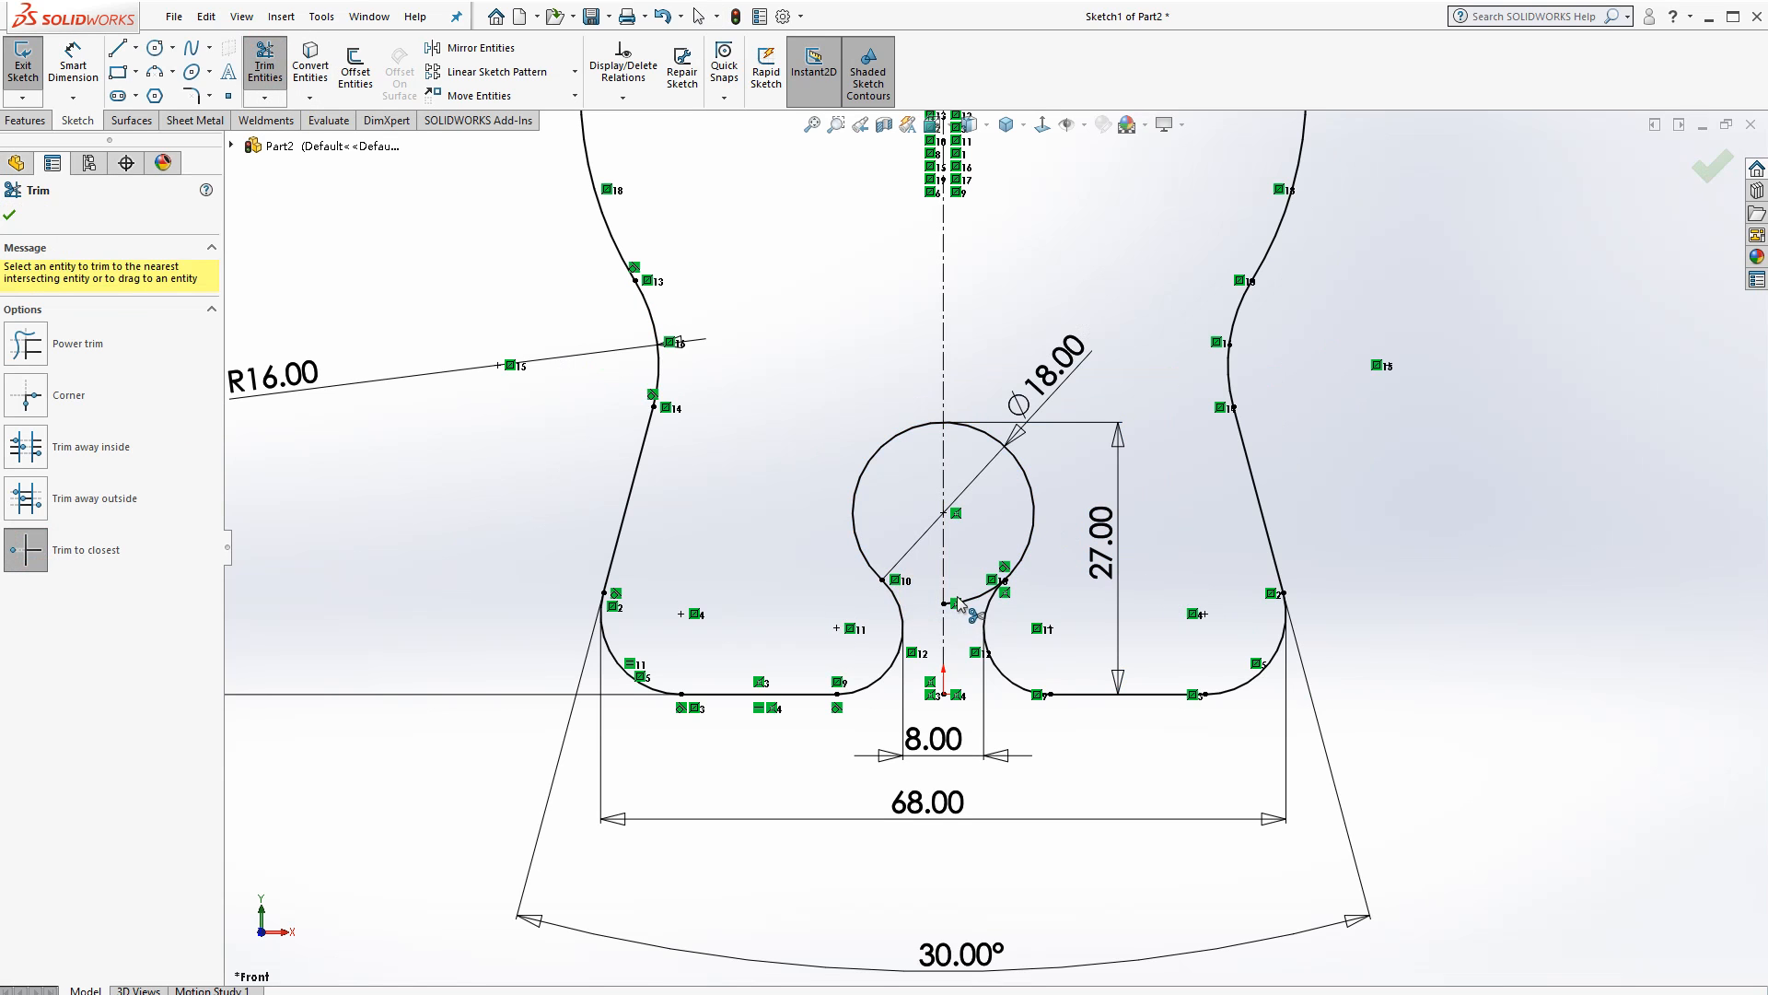
left_click(980, 600)
scroll(1008, 938, "up", 5)
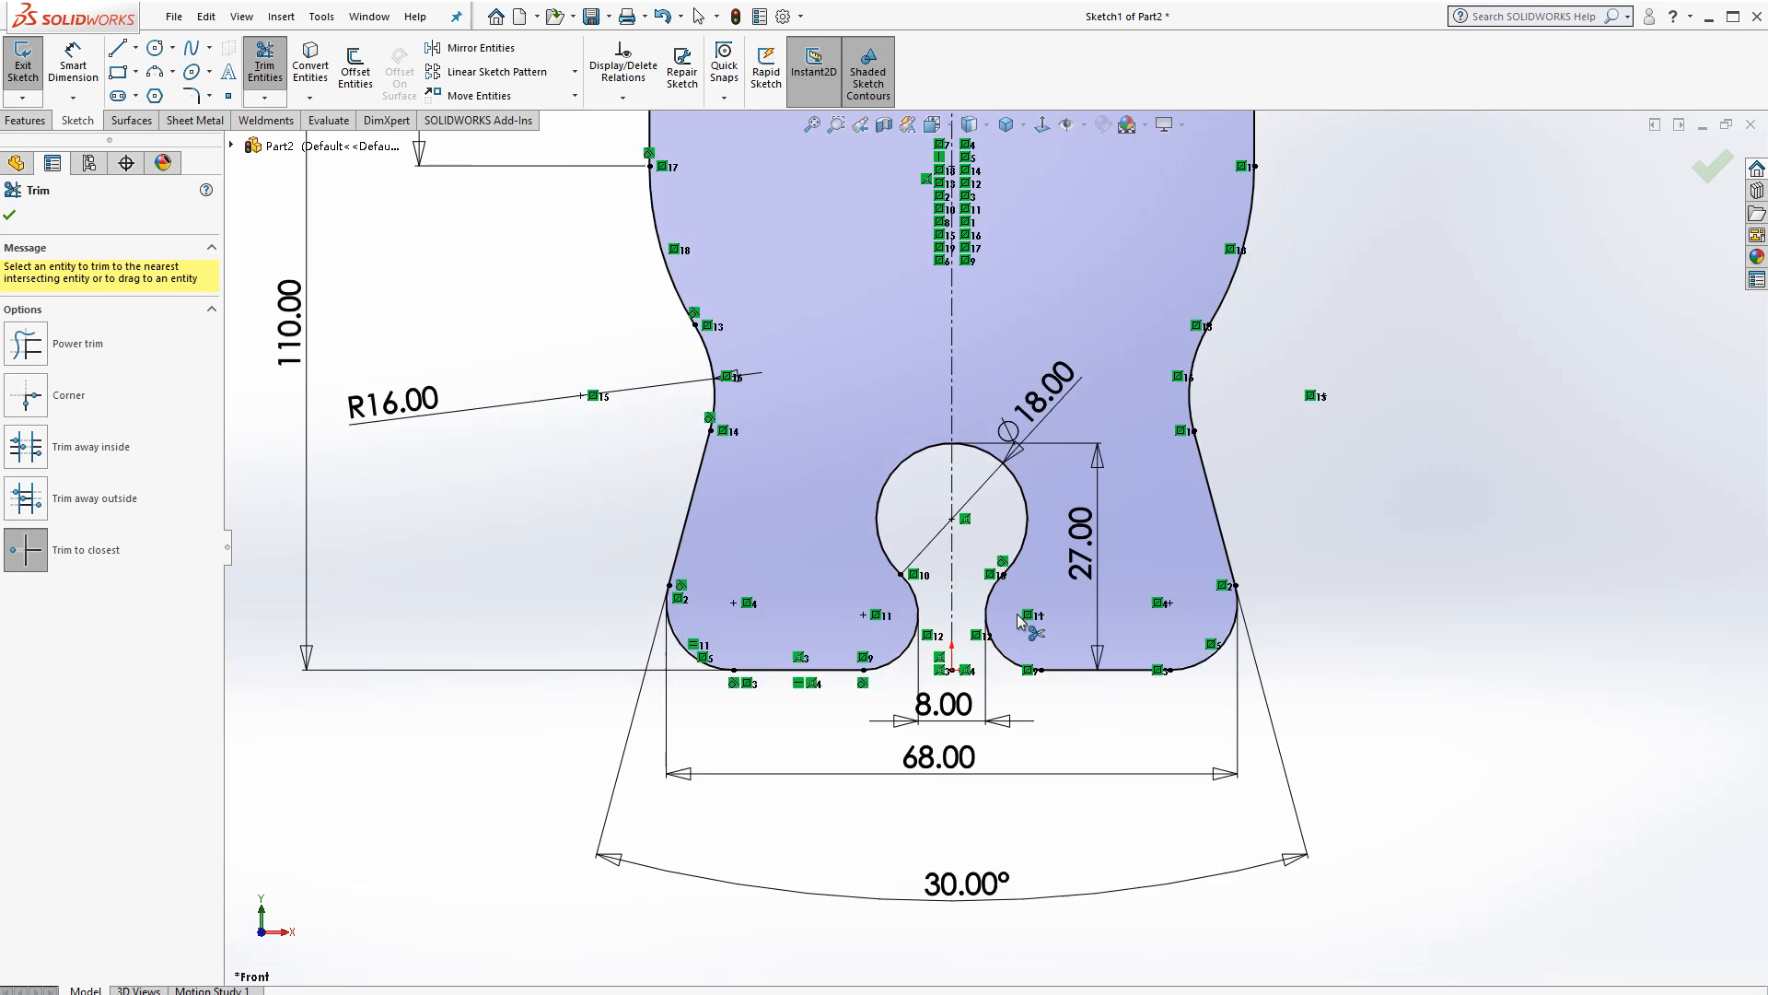
scroll(1103, 473, "up", 2)
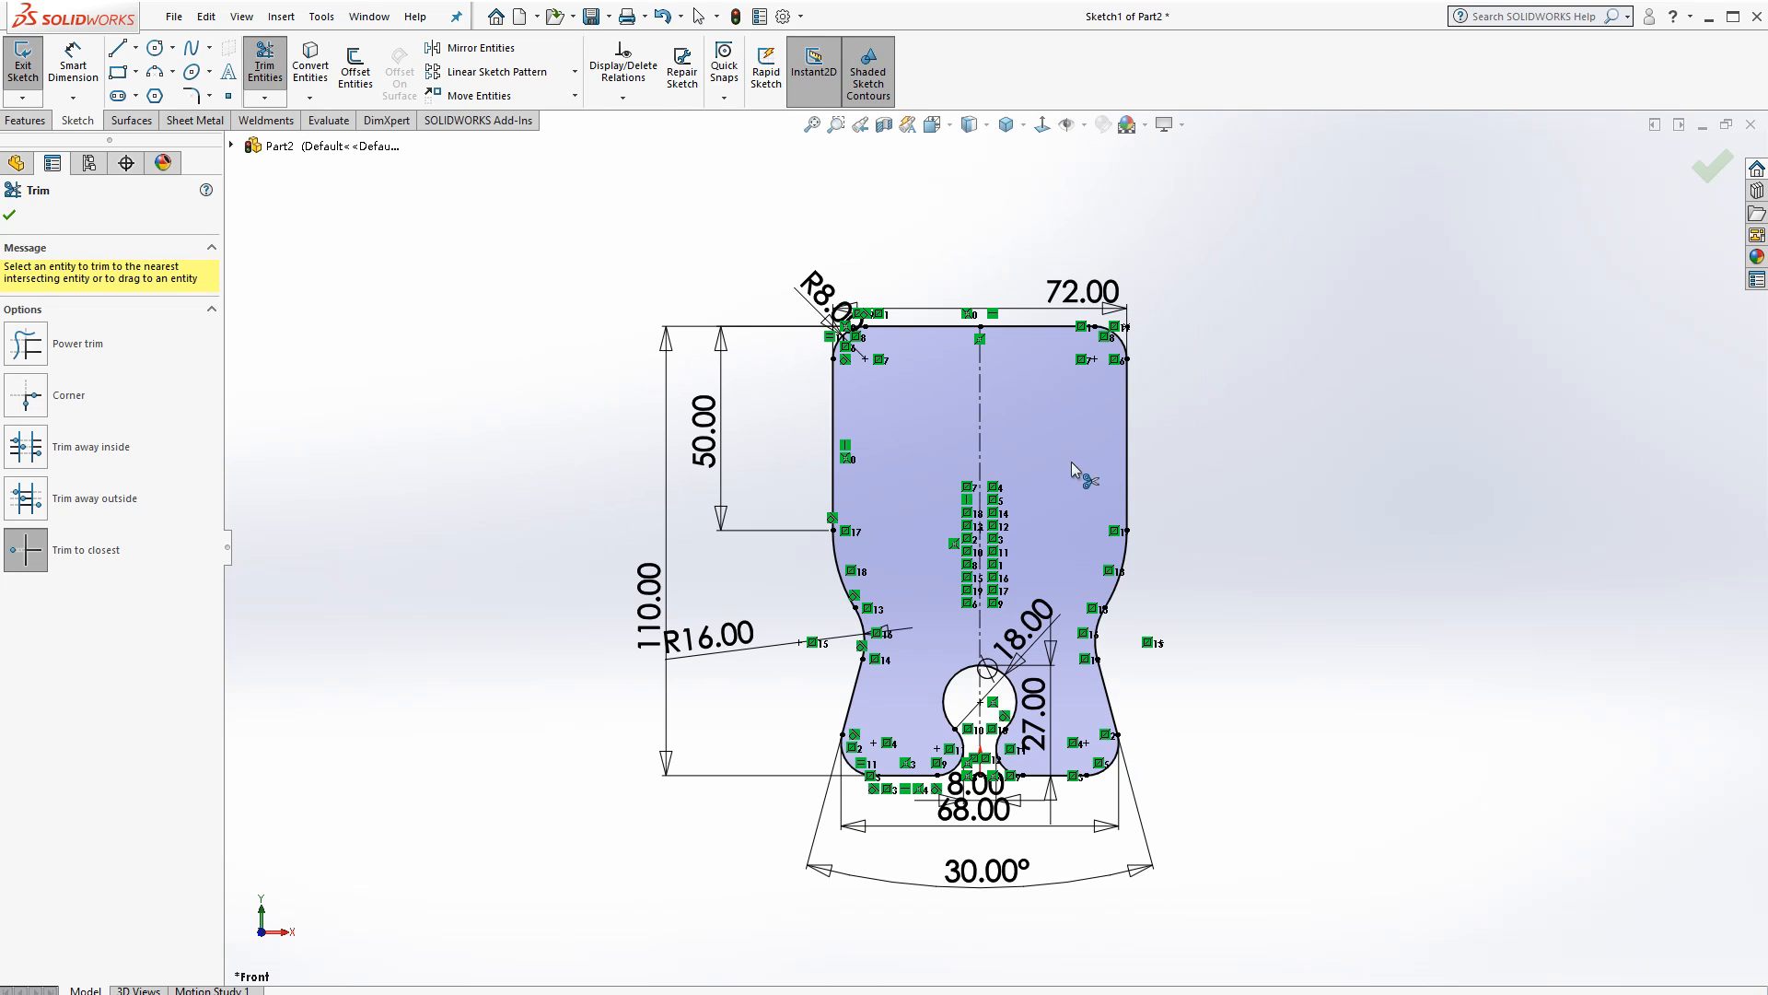
key("Escape")
Extrude the closed profile as a solid boss with a blind depth of 15 mm
left_click(20, 121)
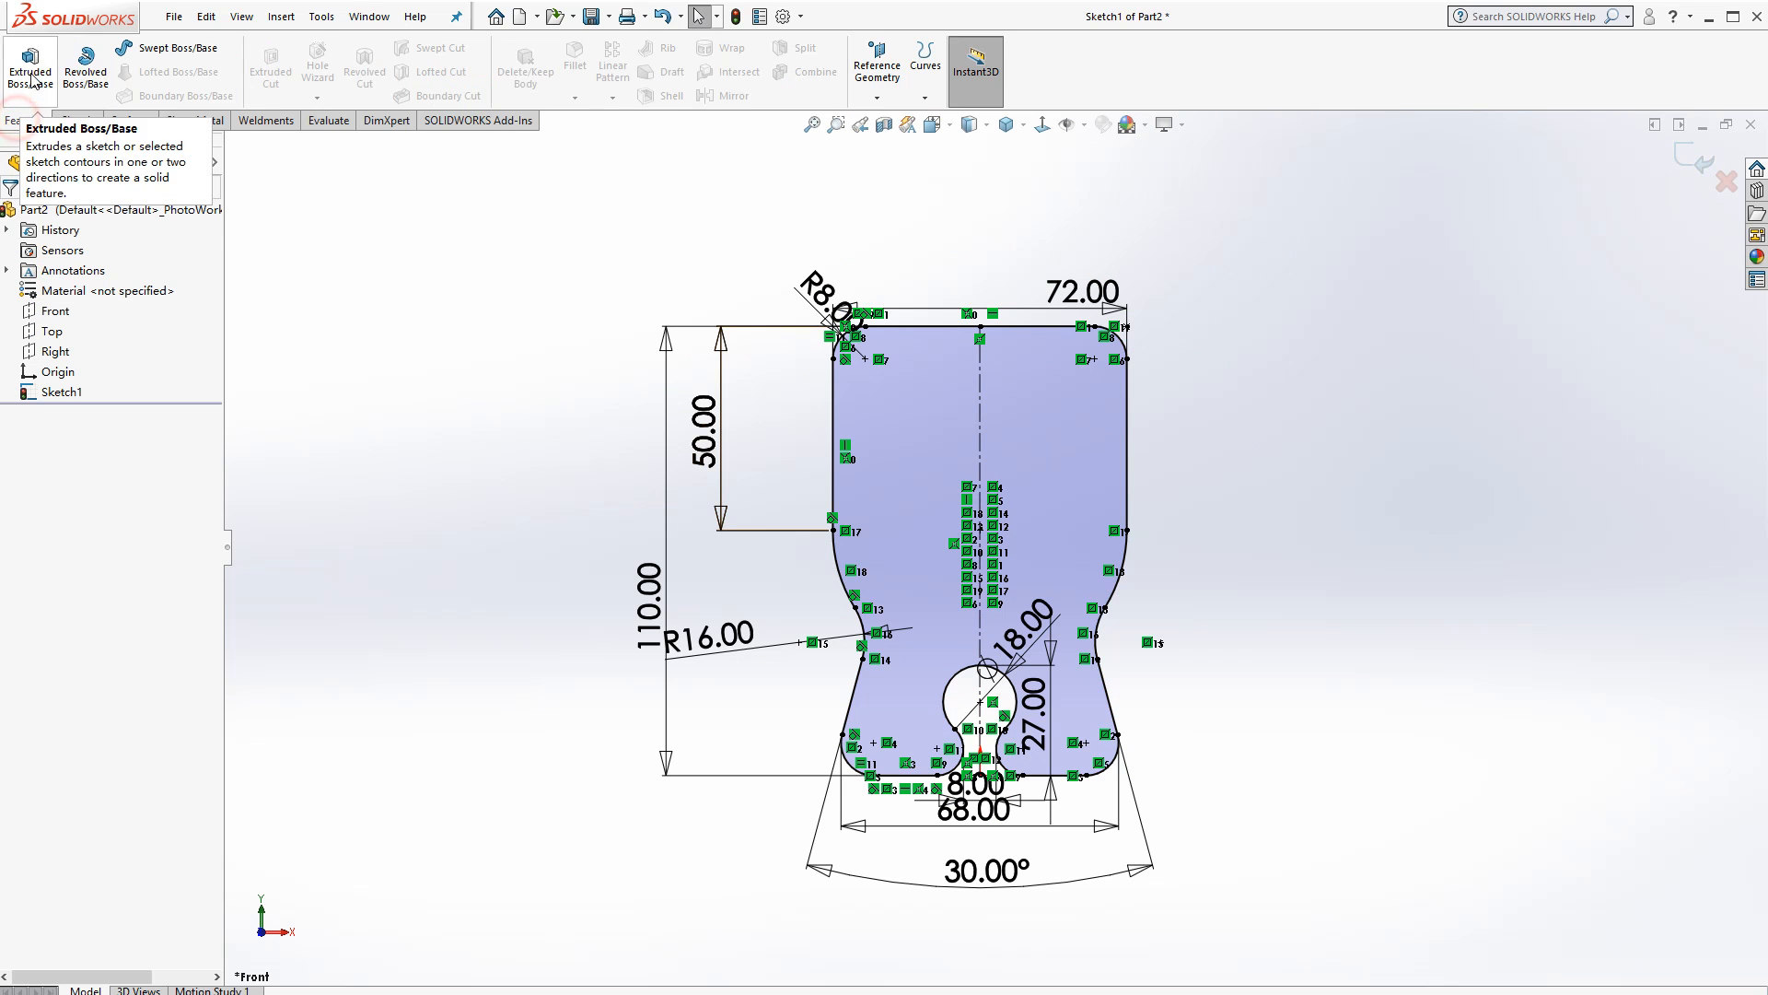
left_click(31, 66)
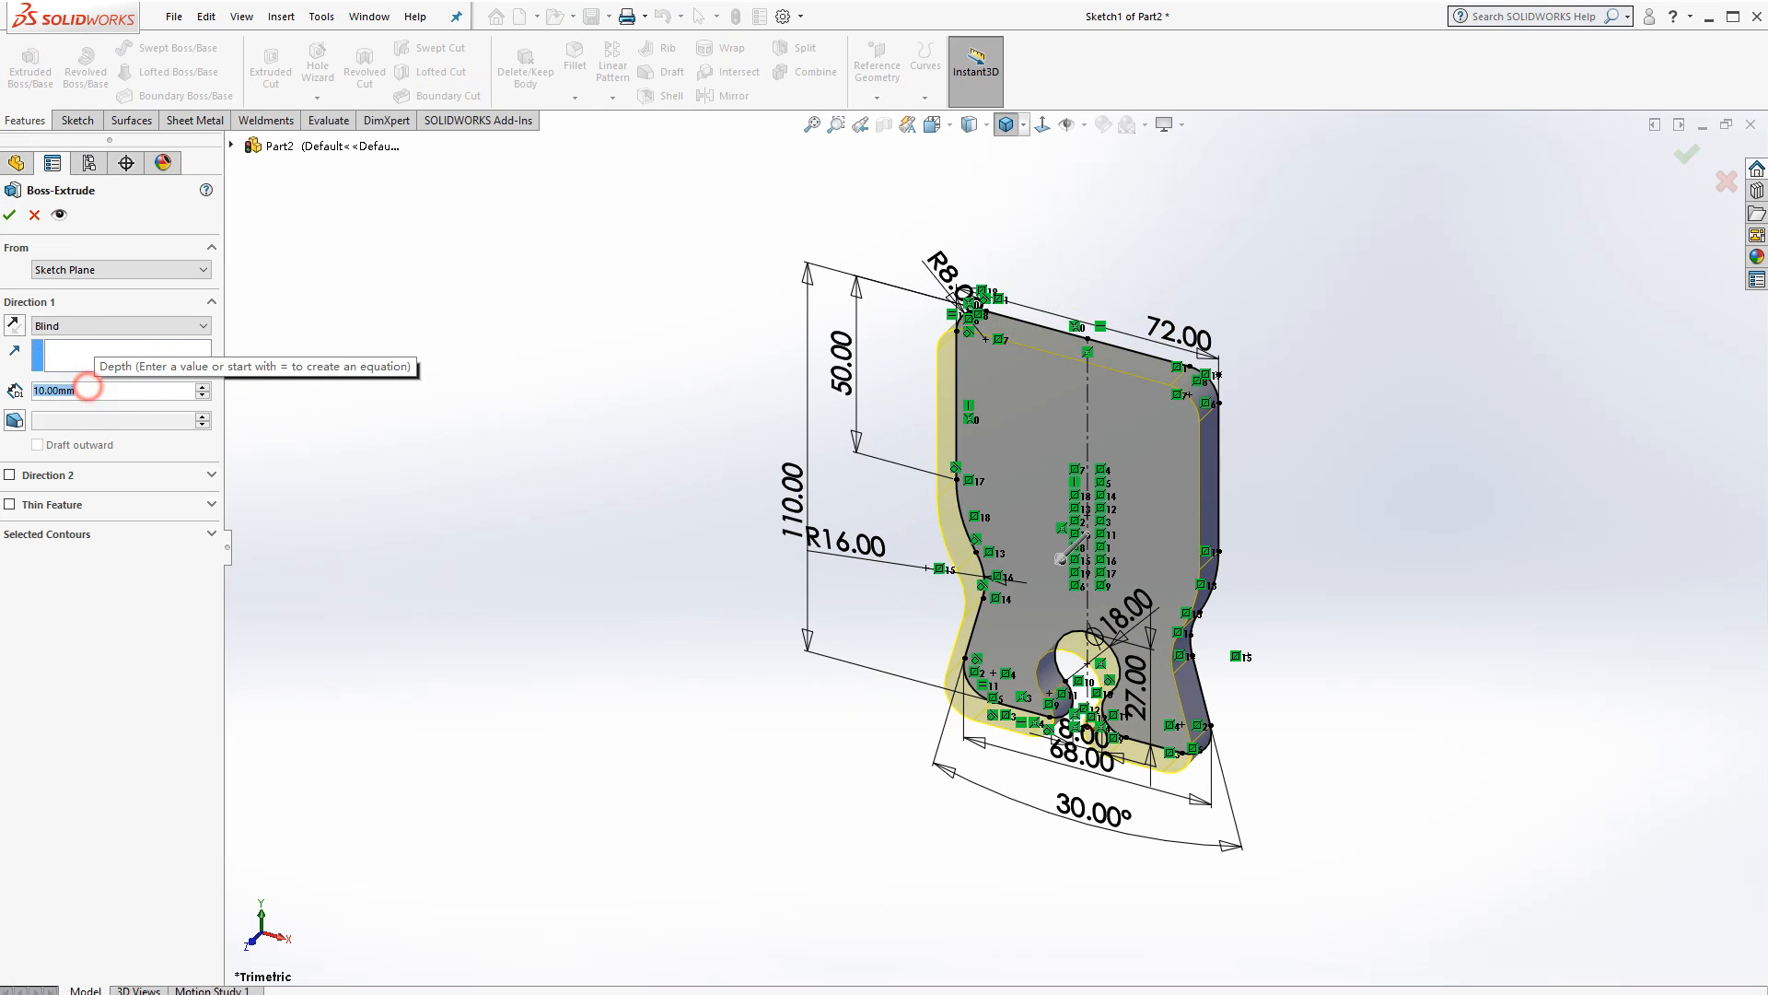
type("15")
key("Return")
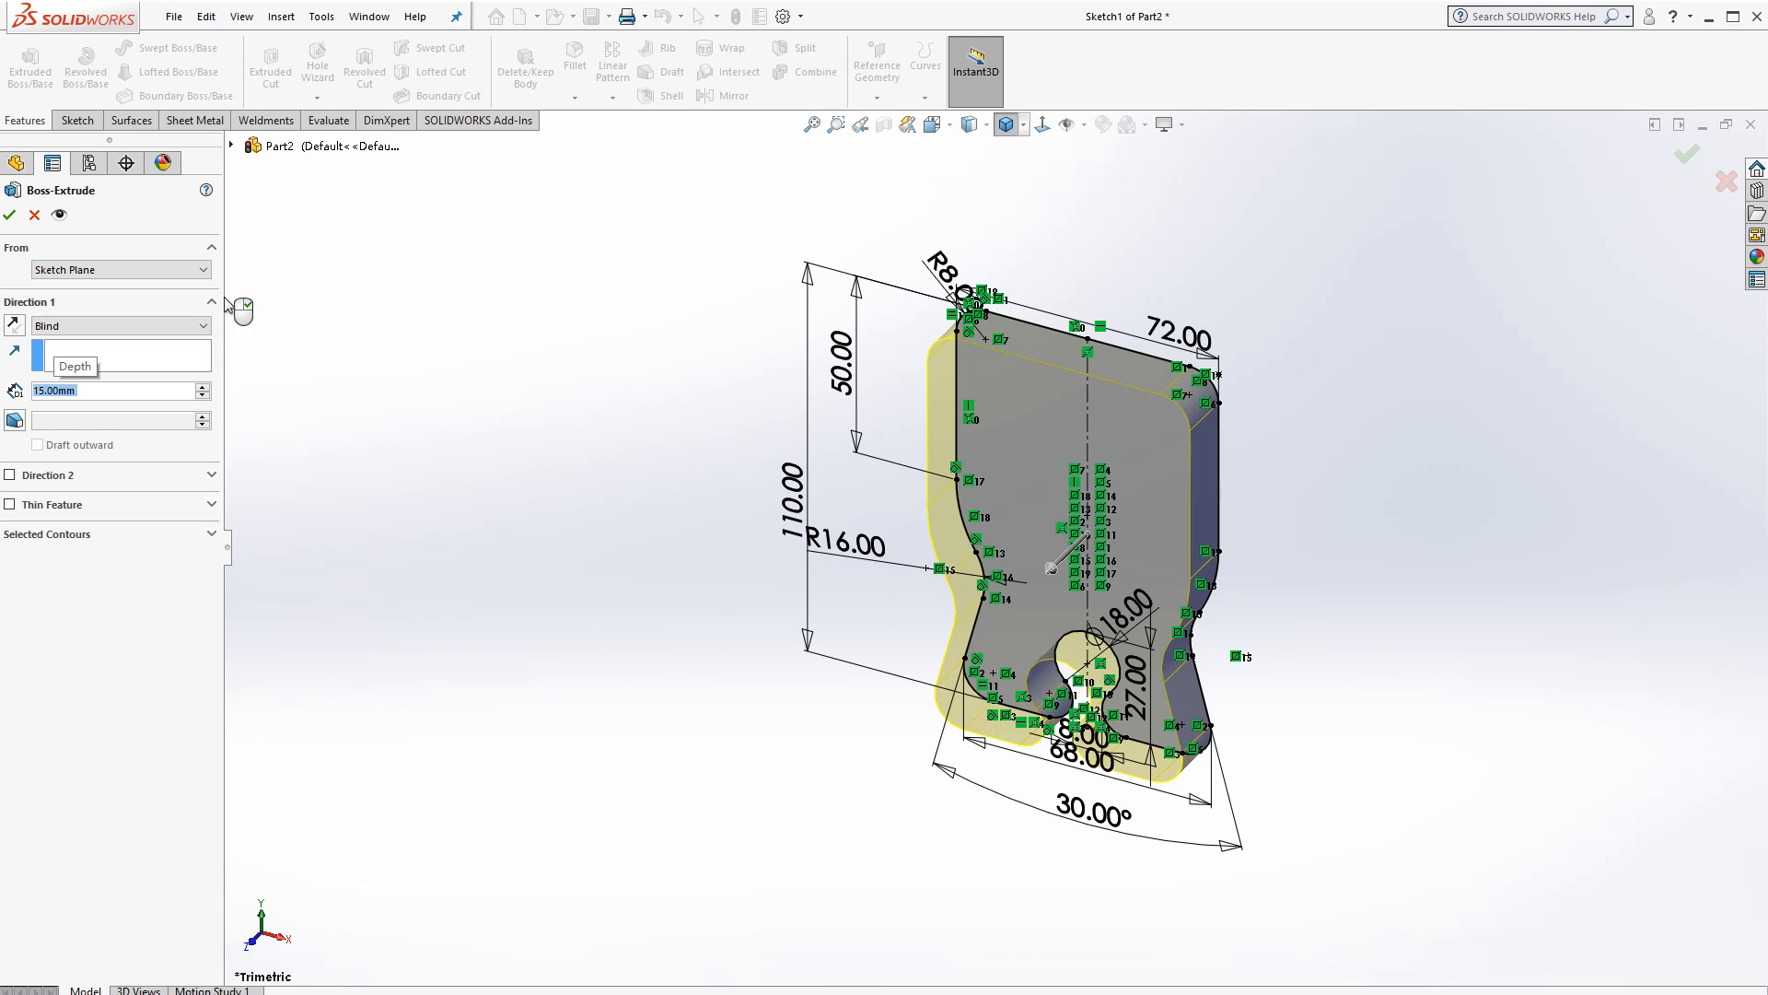
left_click(11, 216)
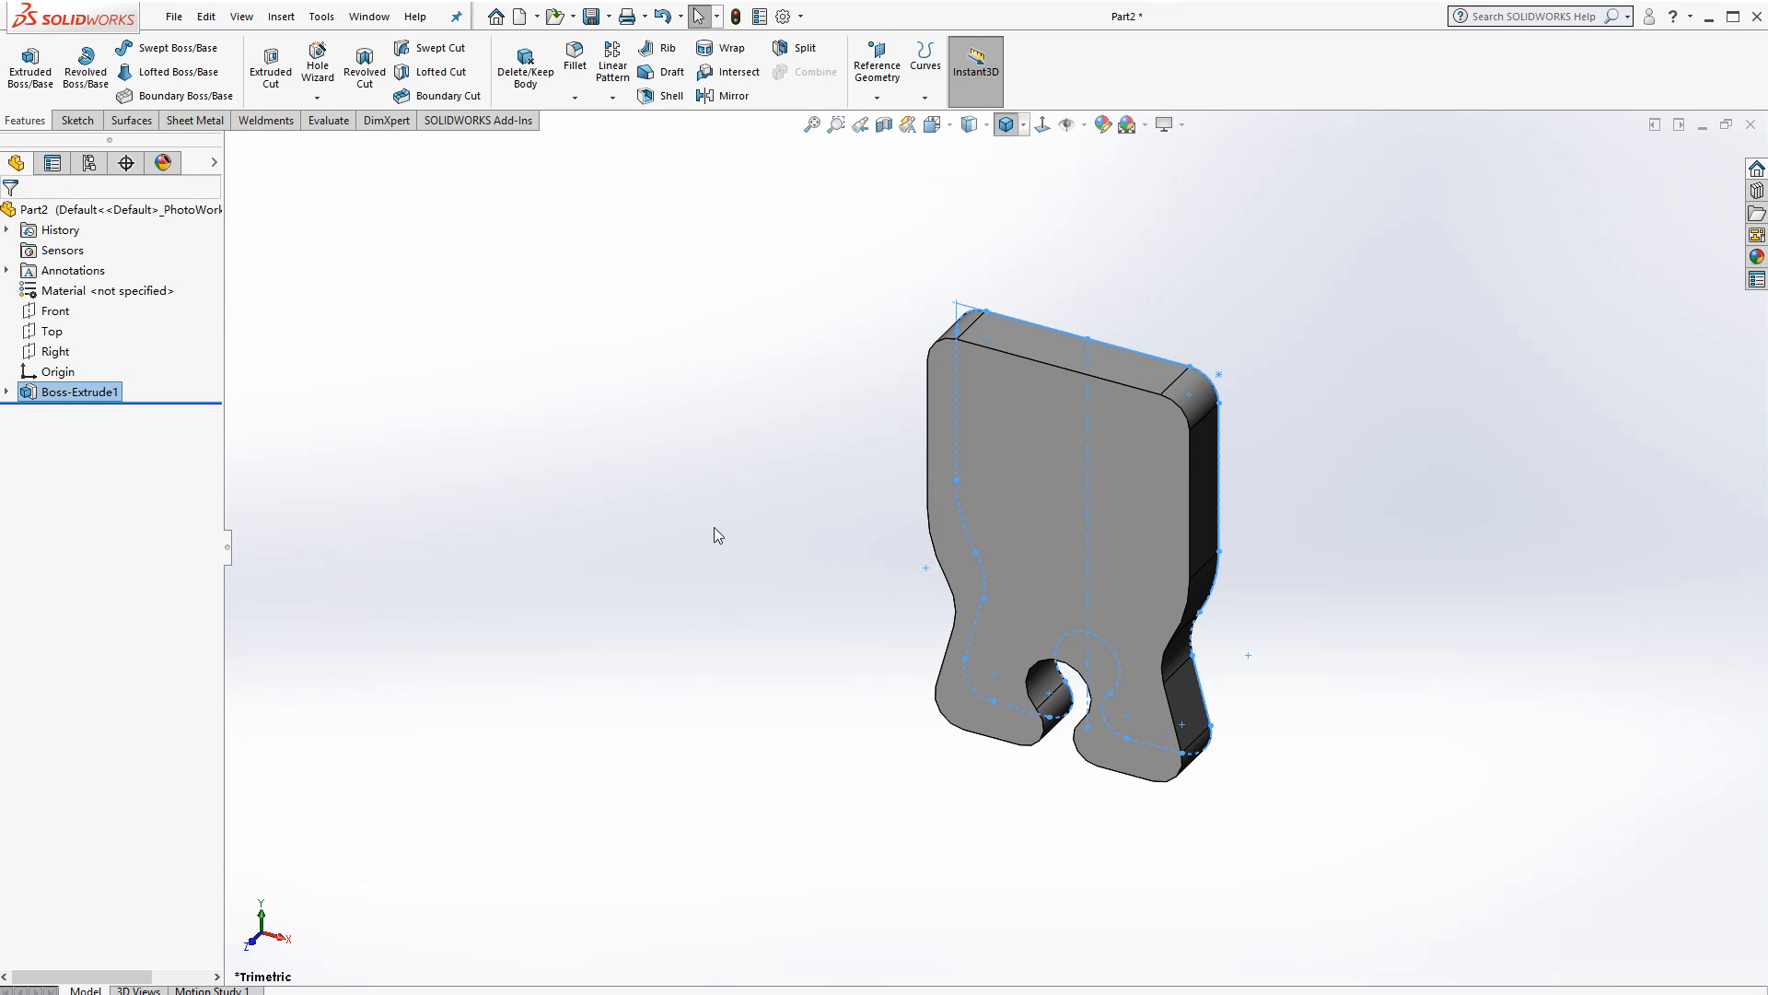
Start a new sketch on the rear flat face of the extruded plate and view it straight on
middle_click_drag(726, 523, 728, 640)
left_click(1006, 133)
left_click(1002, 155)
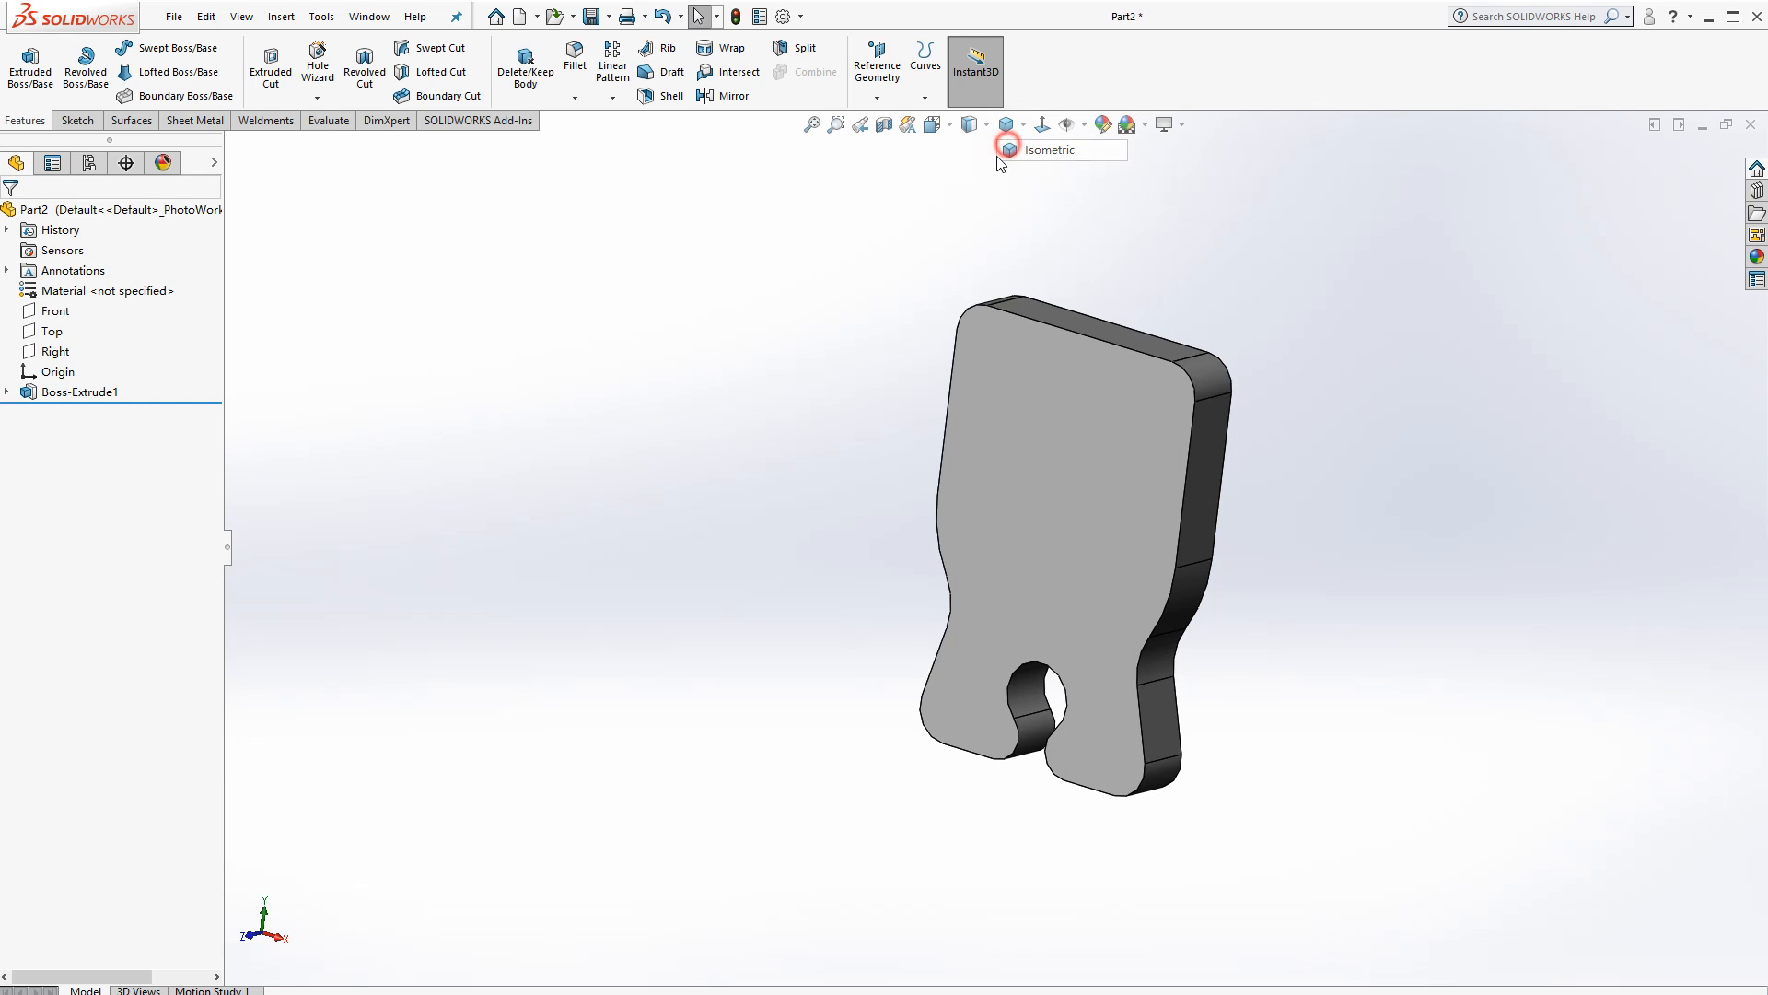
middle_click_drag(1147, 442, 929, 486)
left_click(928, 484)
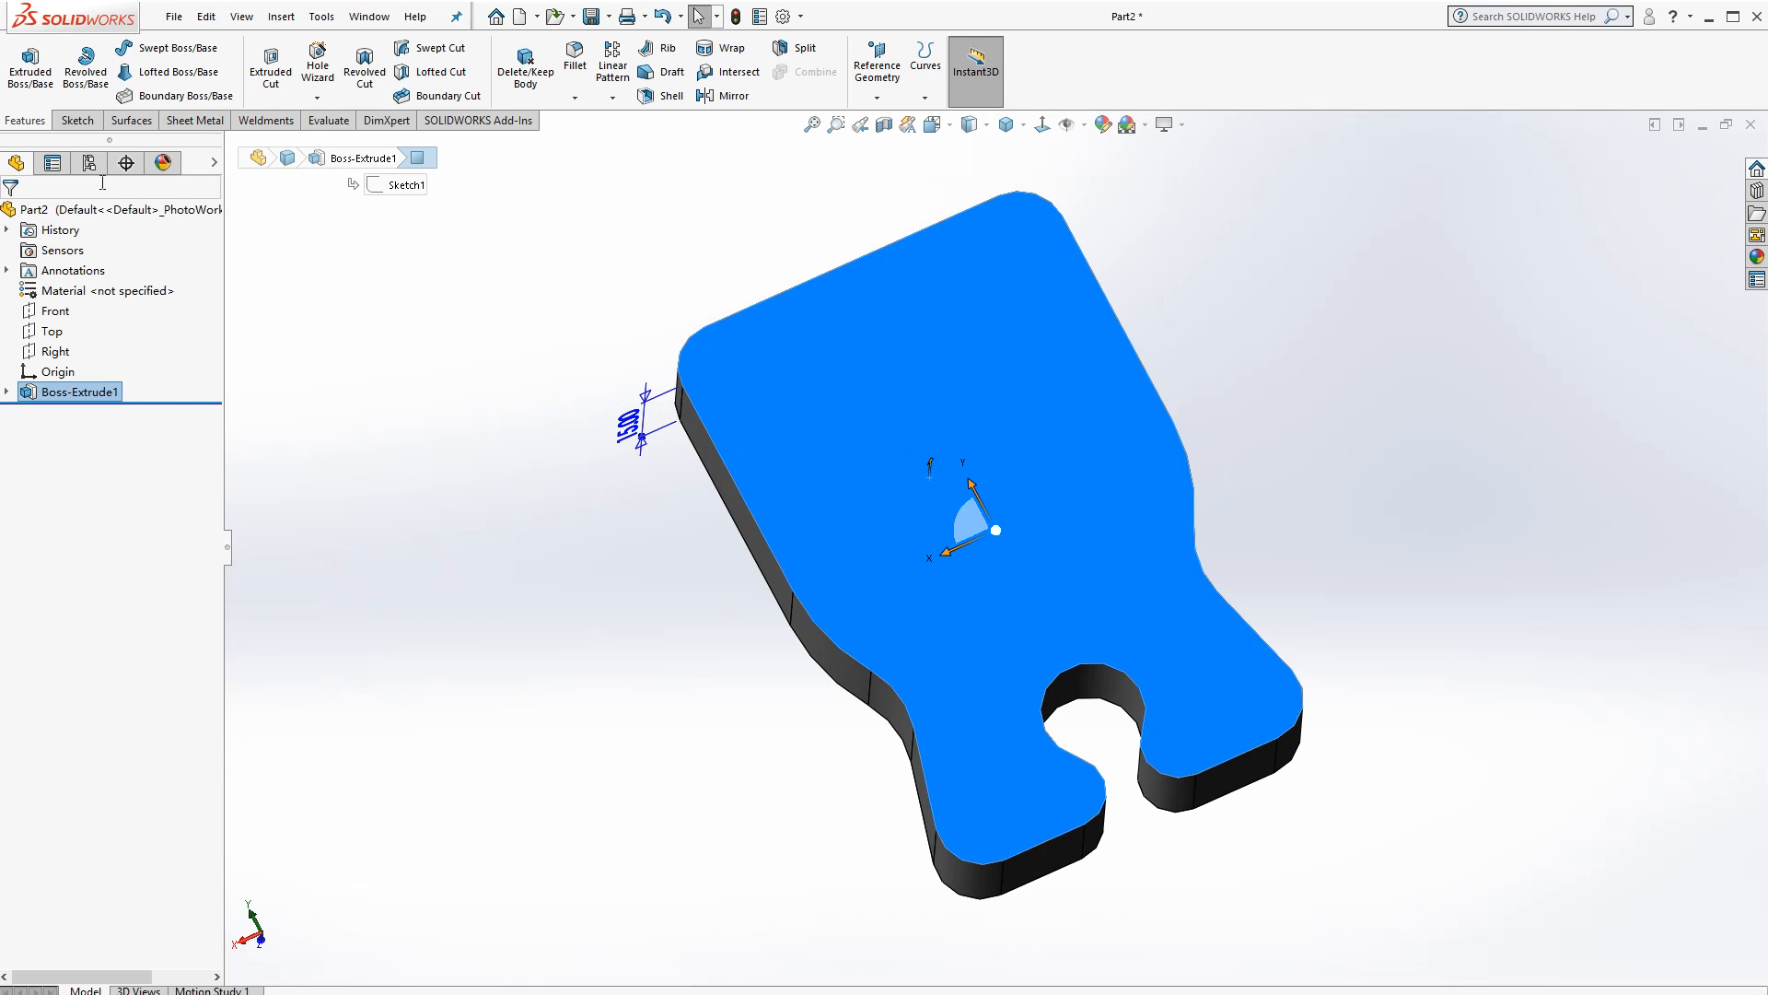
left_click(77, 121)
left_click(23, 62)
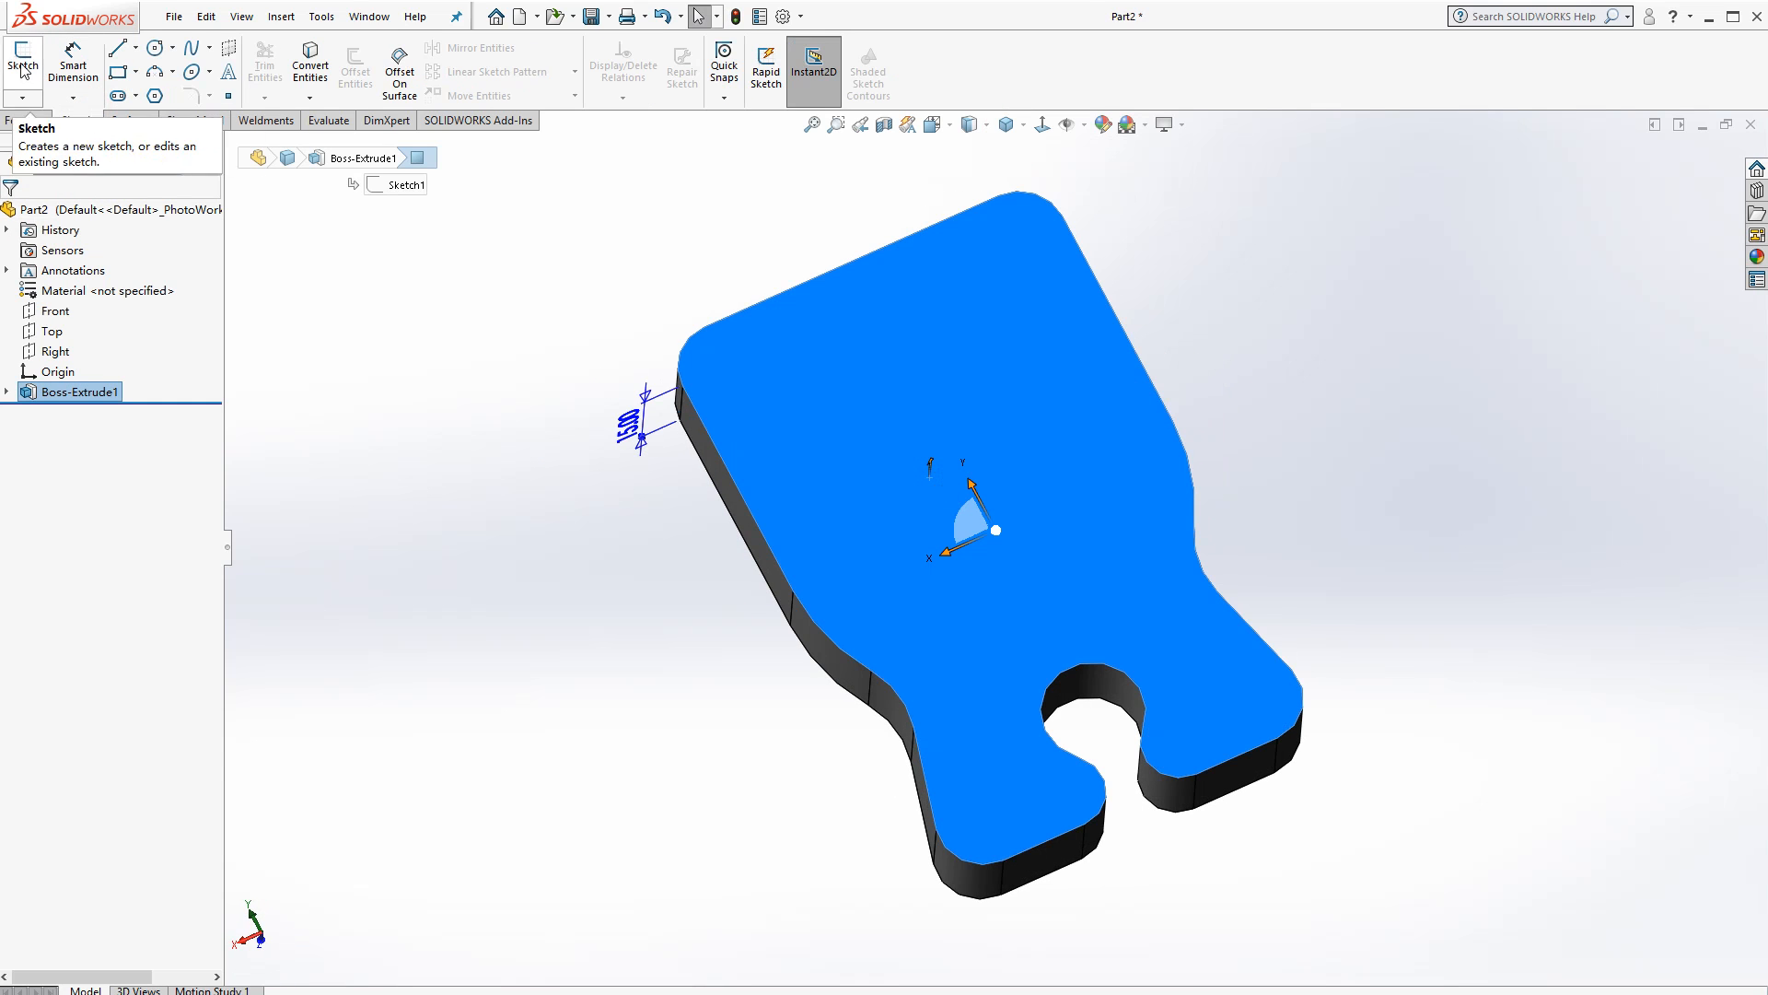
left_click(1043, 124)
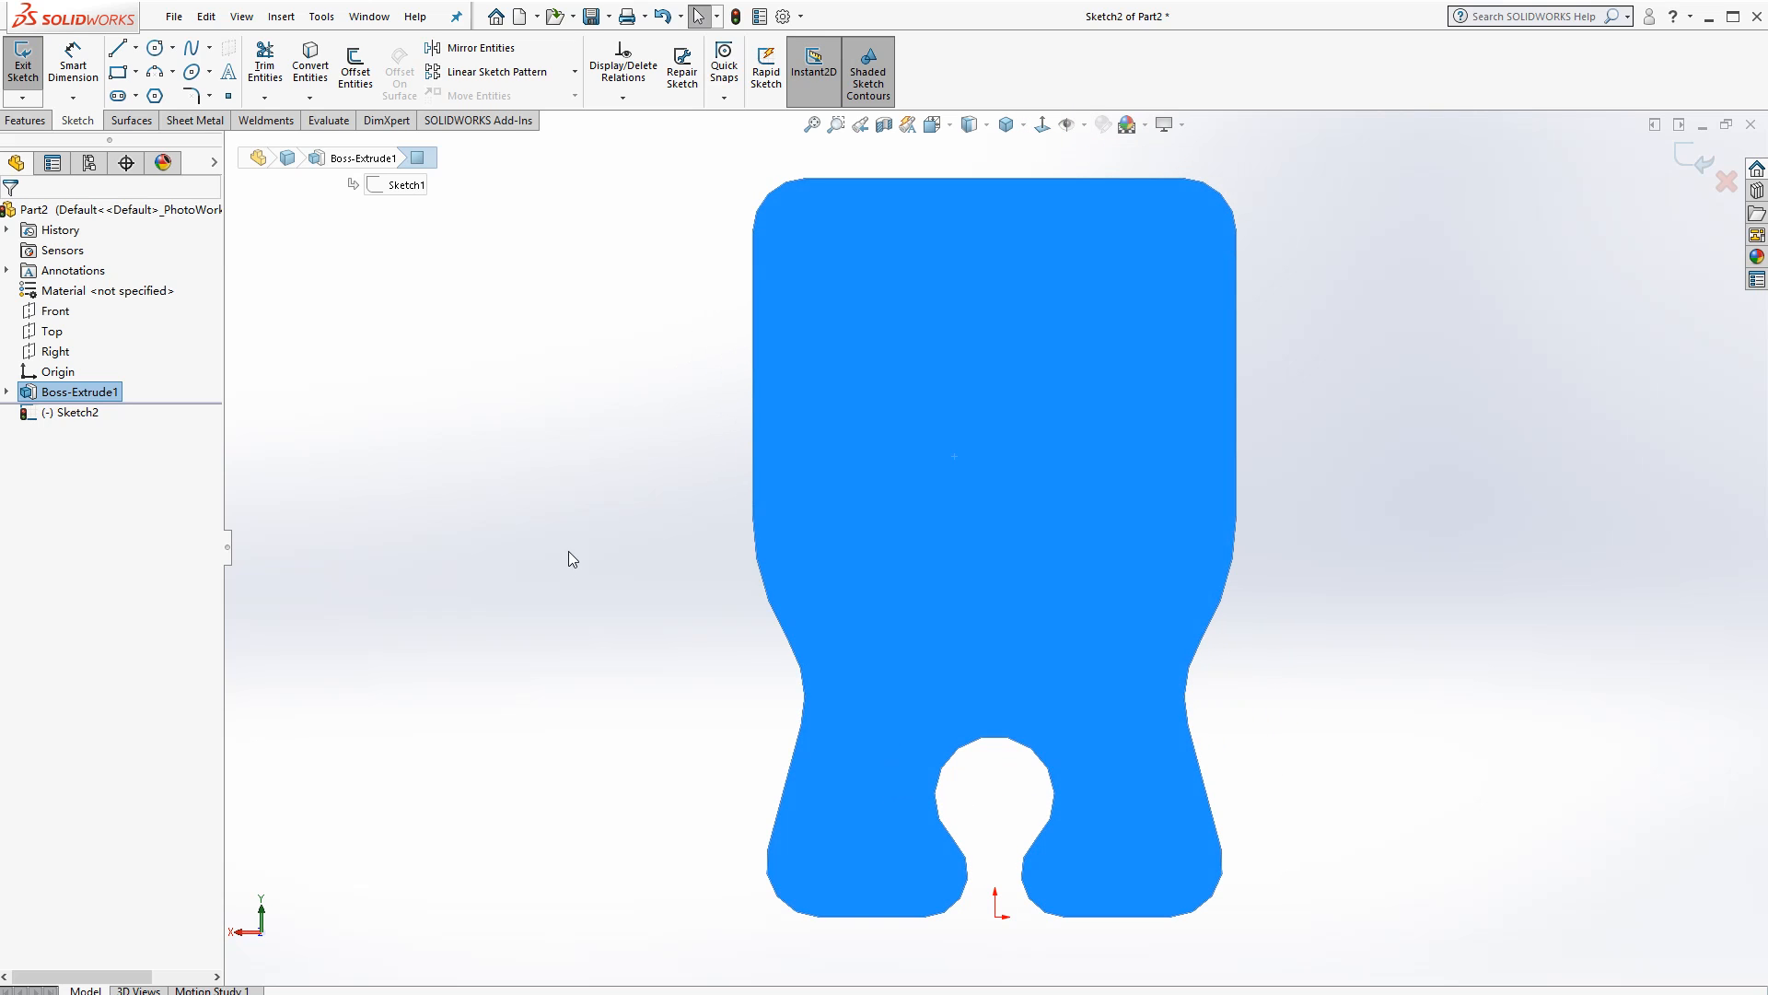
left_click(570, 548)
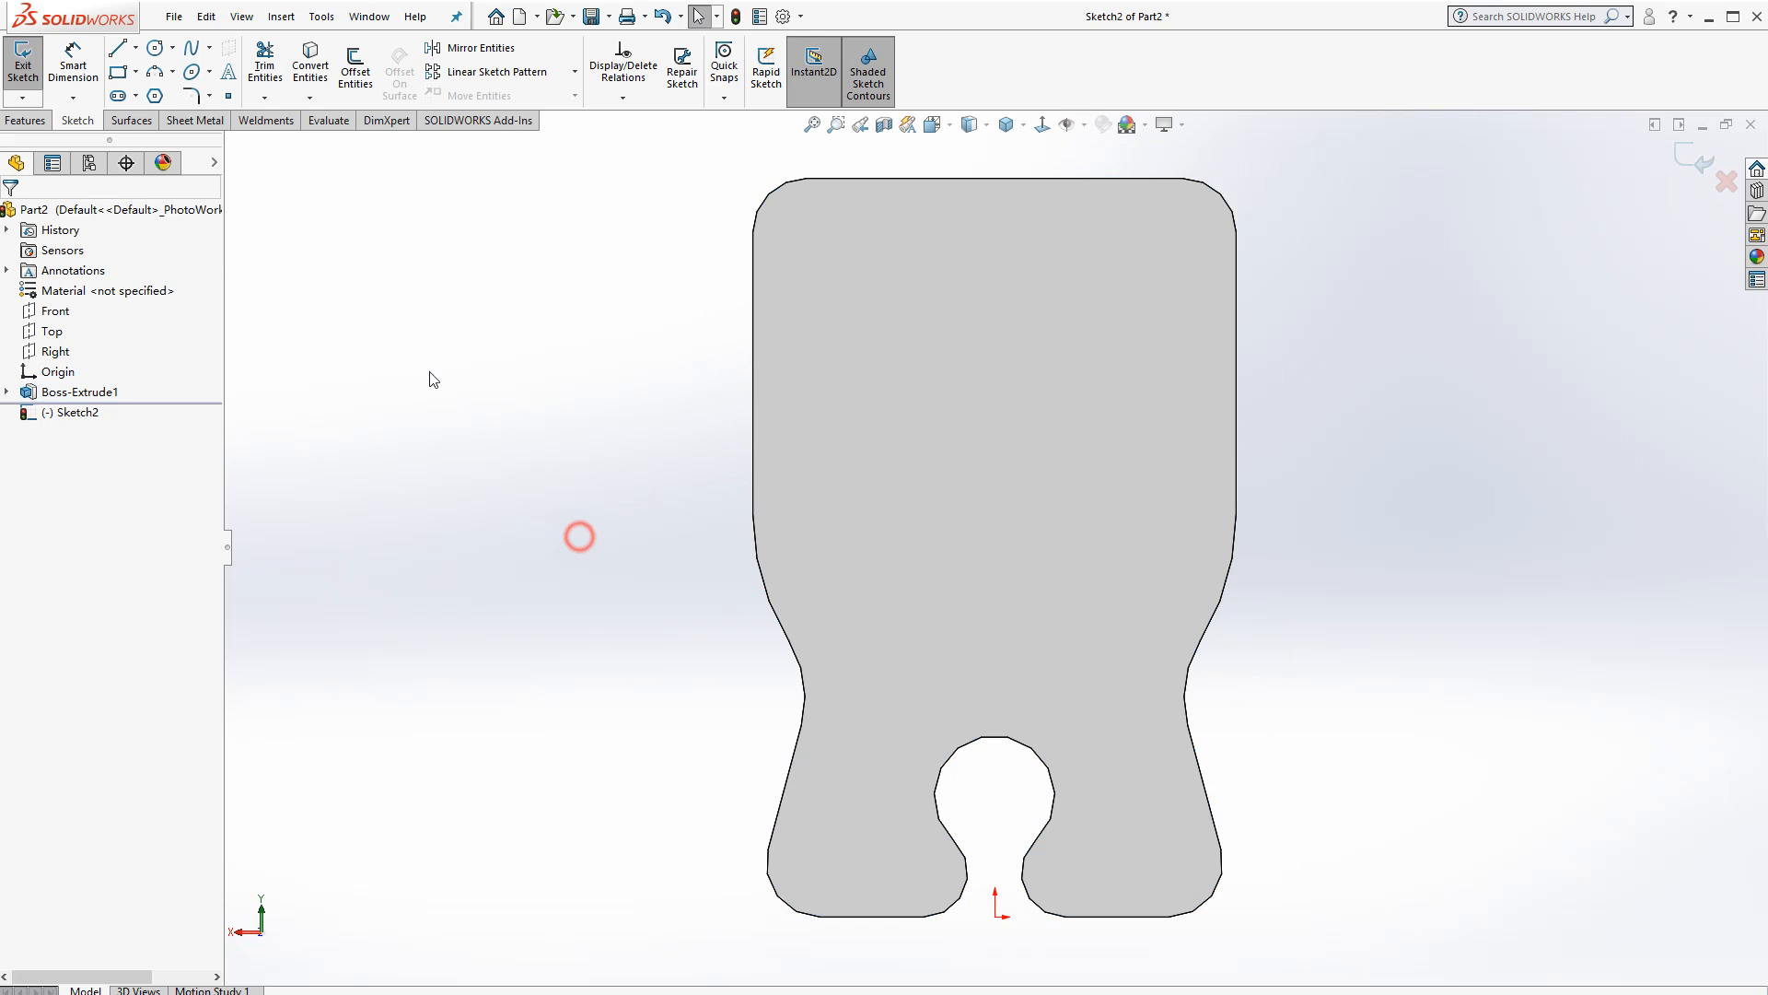
Sketch a circle about 29 mm in diameter on the plate's rear face, centred vertically above the origin in the wide upper area
left_click(156, 49)
left_click(994, 455)
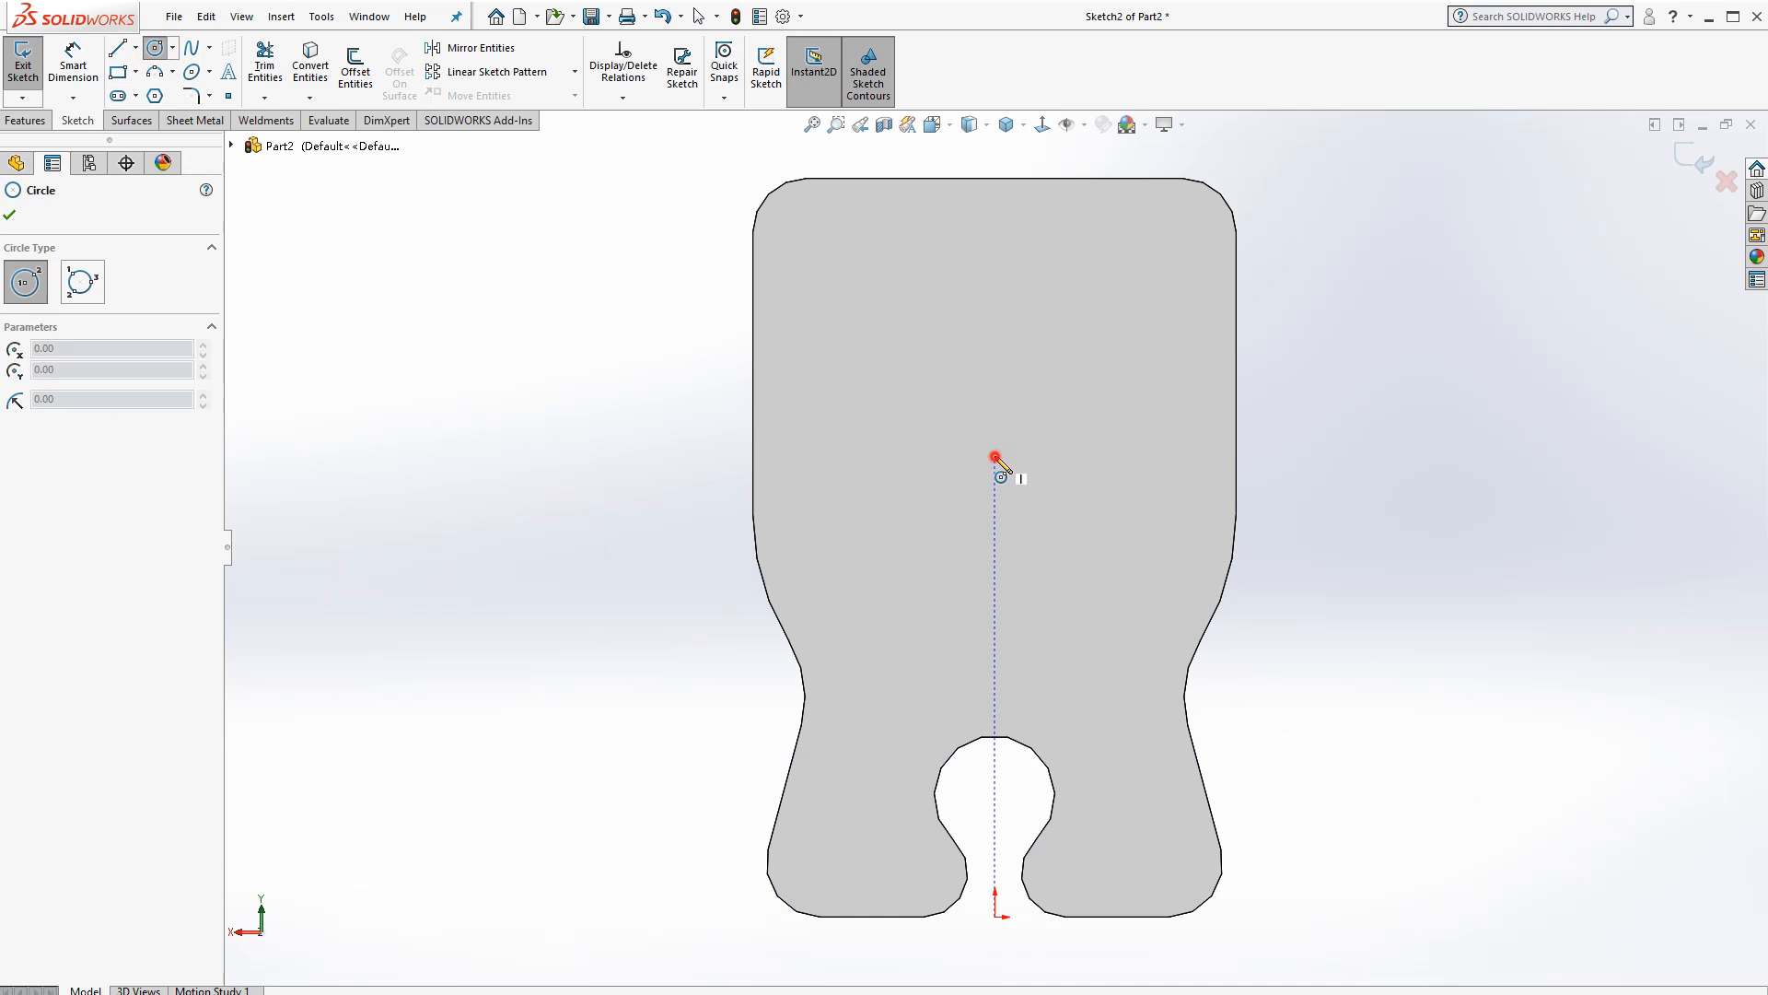
left_click(1057, 528)
Dimension the circle on the rear face to a diameter of 25 mm
left_click(73, 64)
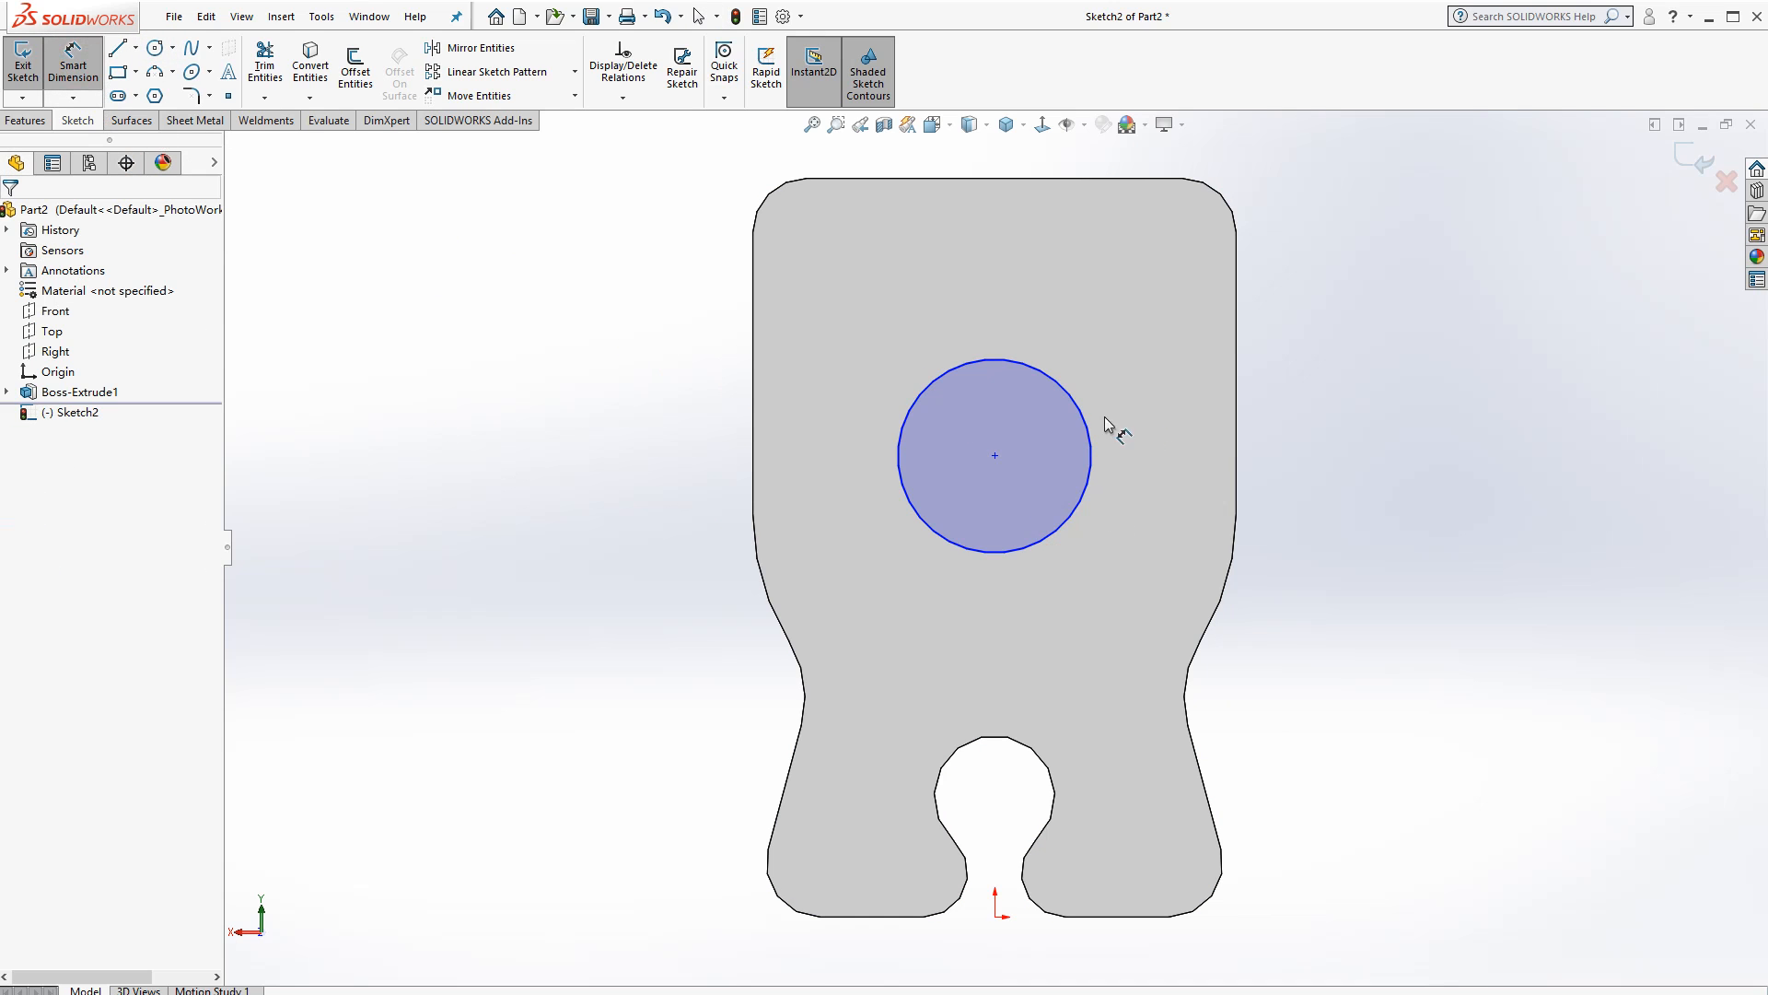
left_click(1001, 357)
left_click(991, 297)
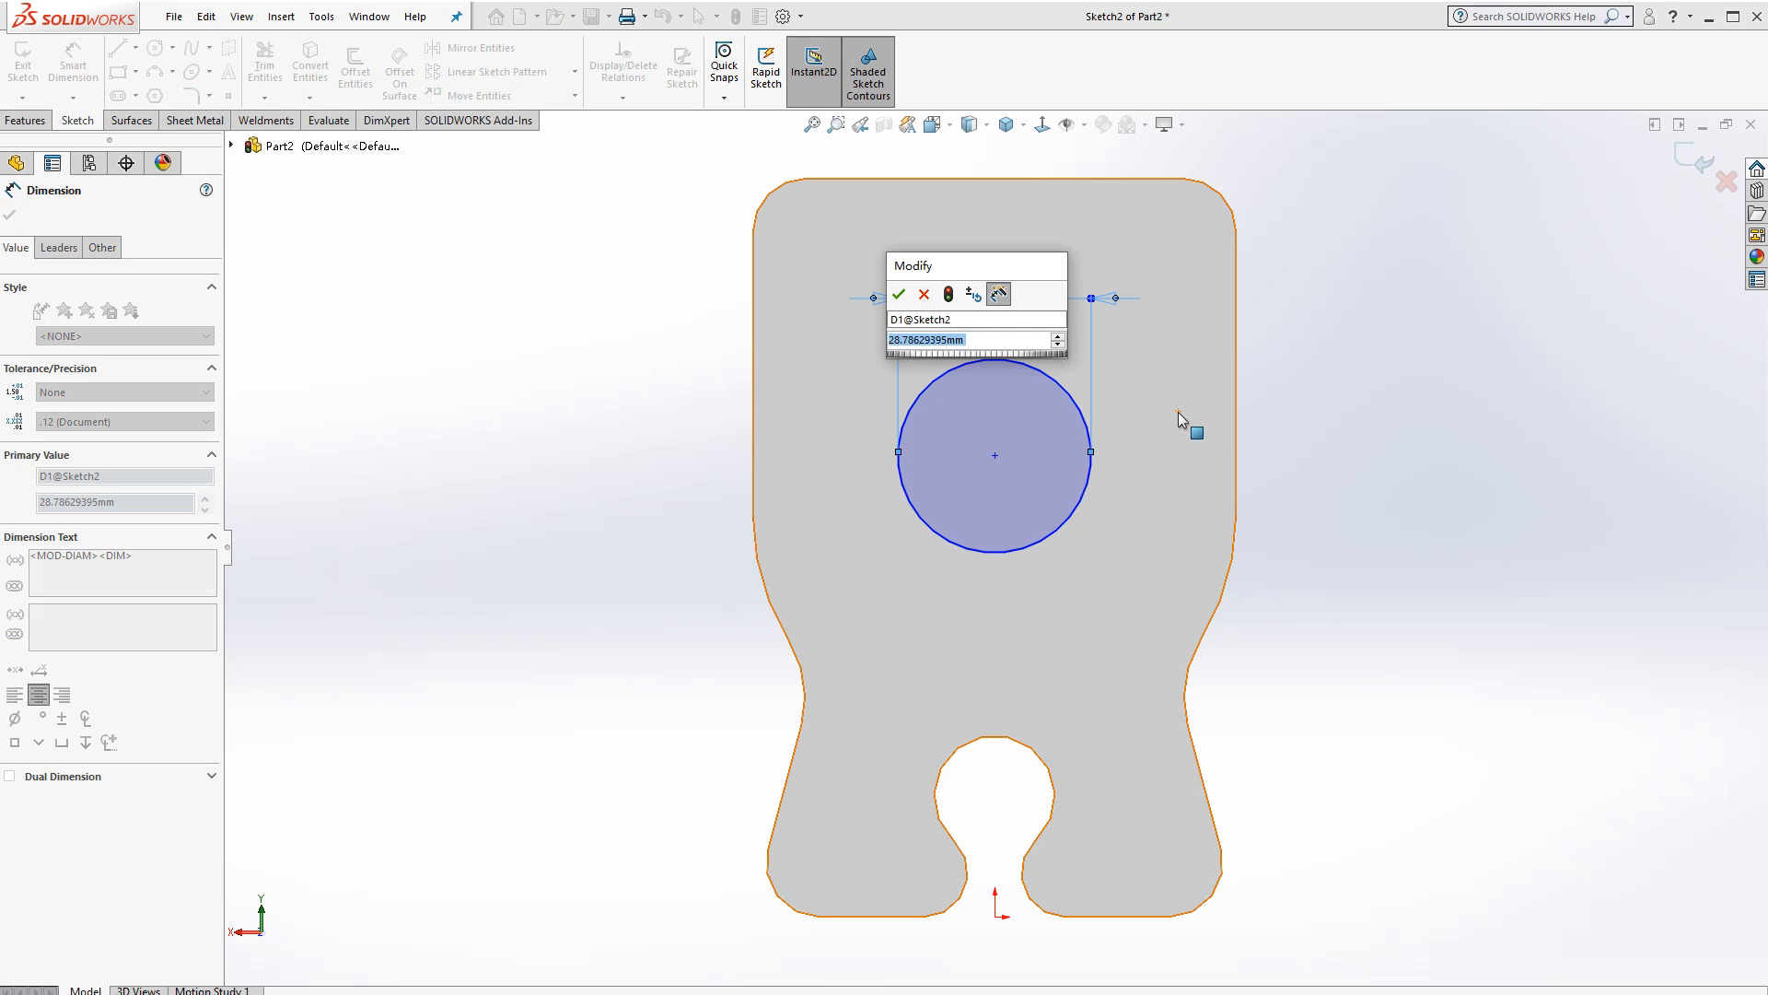
type("25")
key("Return")
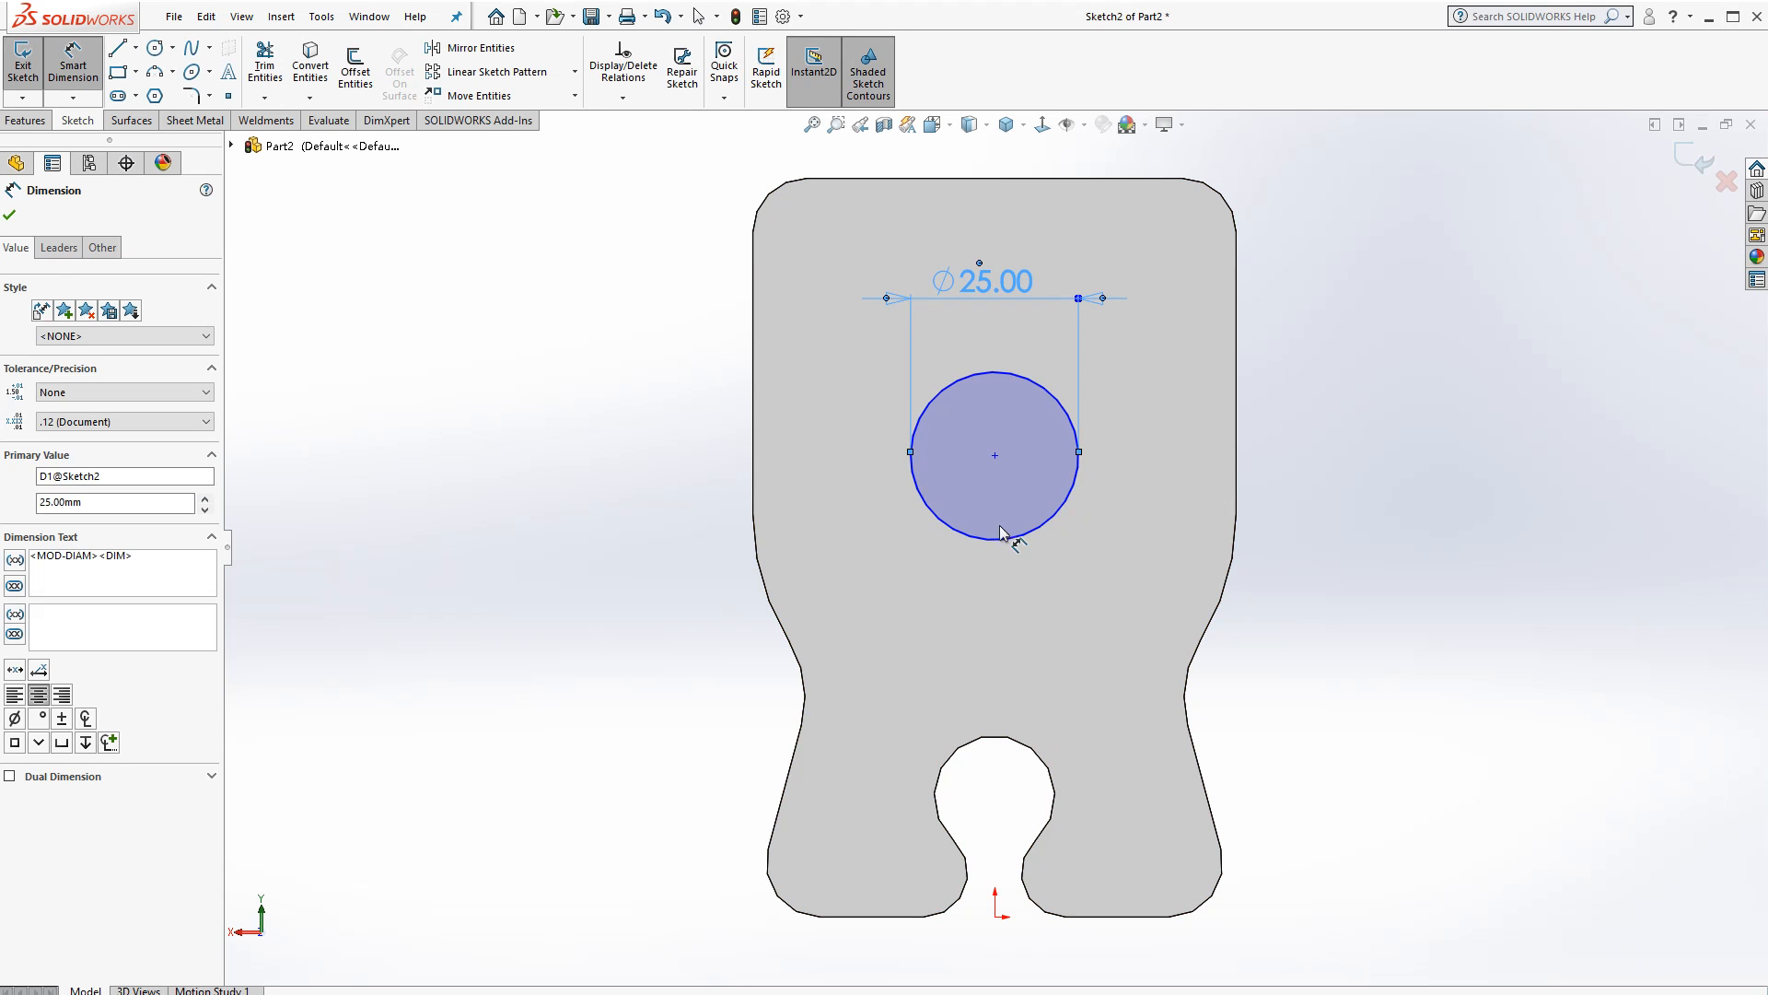
key("Escape")
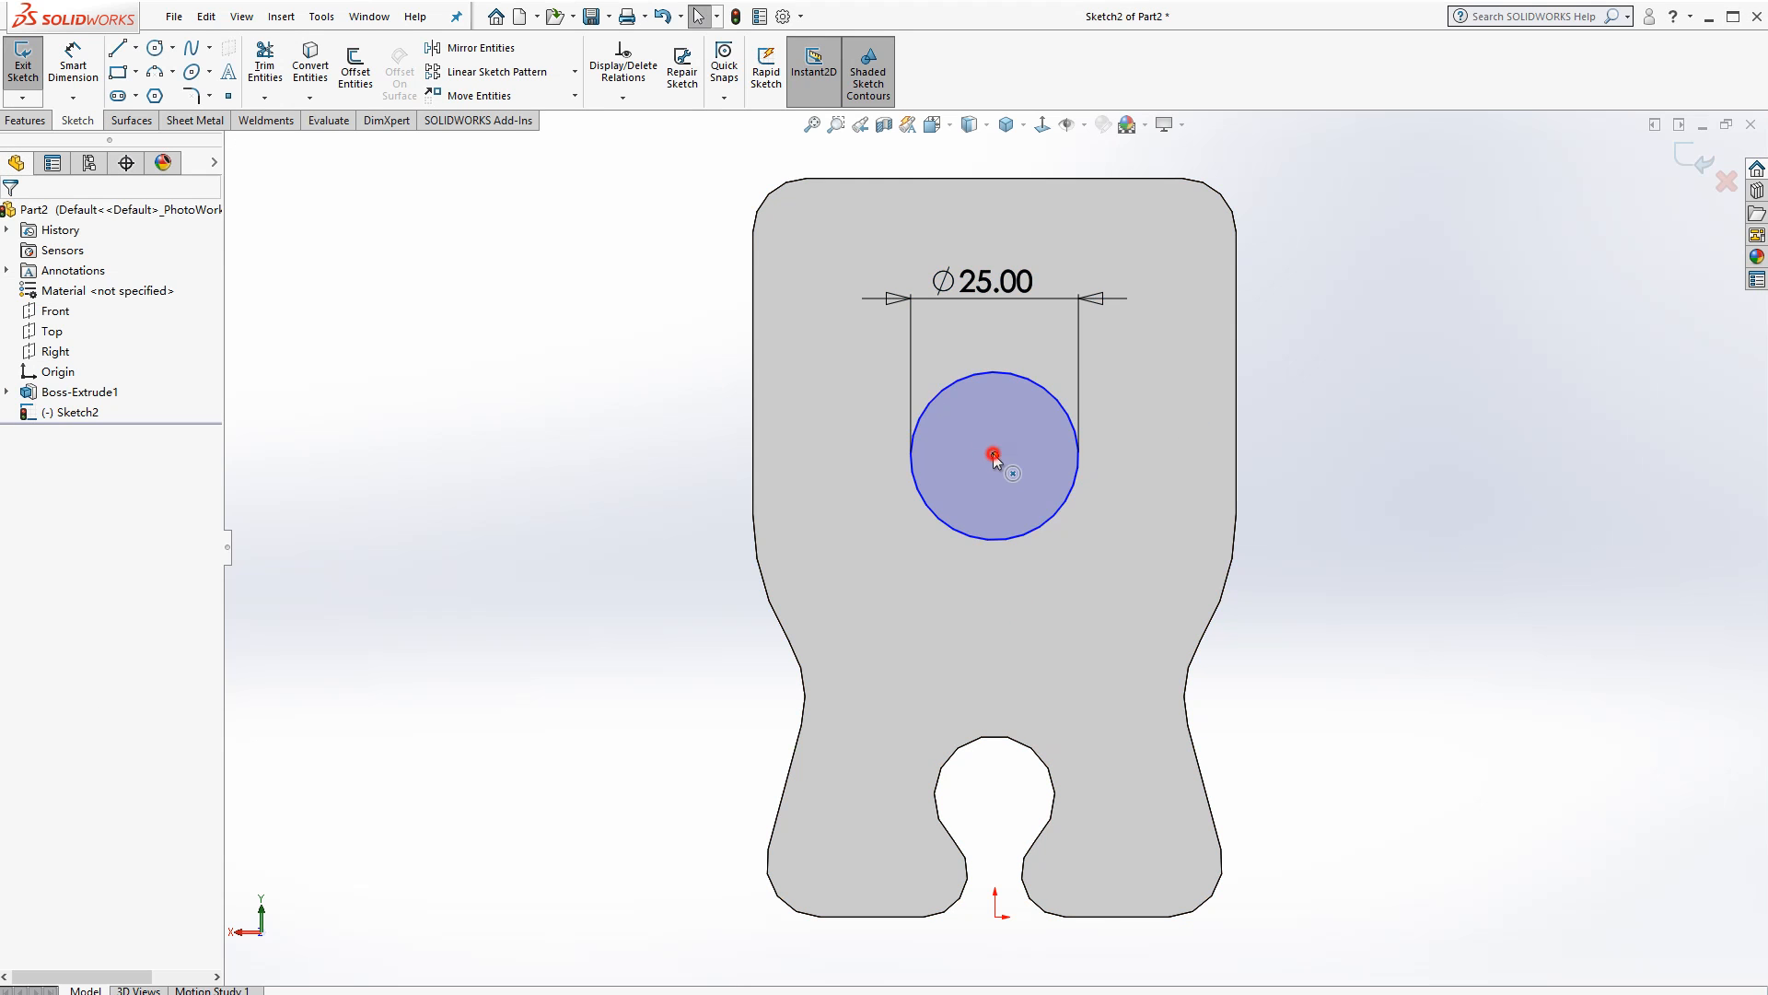
Constrain the circle's centre to be vertically aligned with the origin
left_click_drag(993, 453, 1013, 537)
left_click(996, 916, "ctrl")
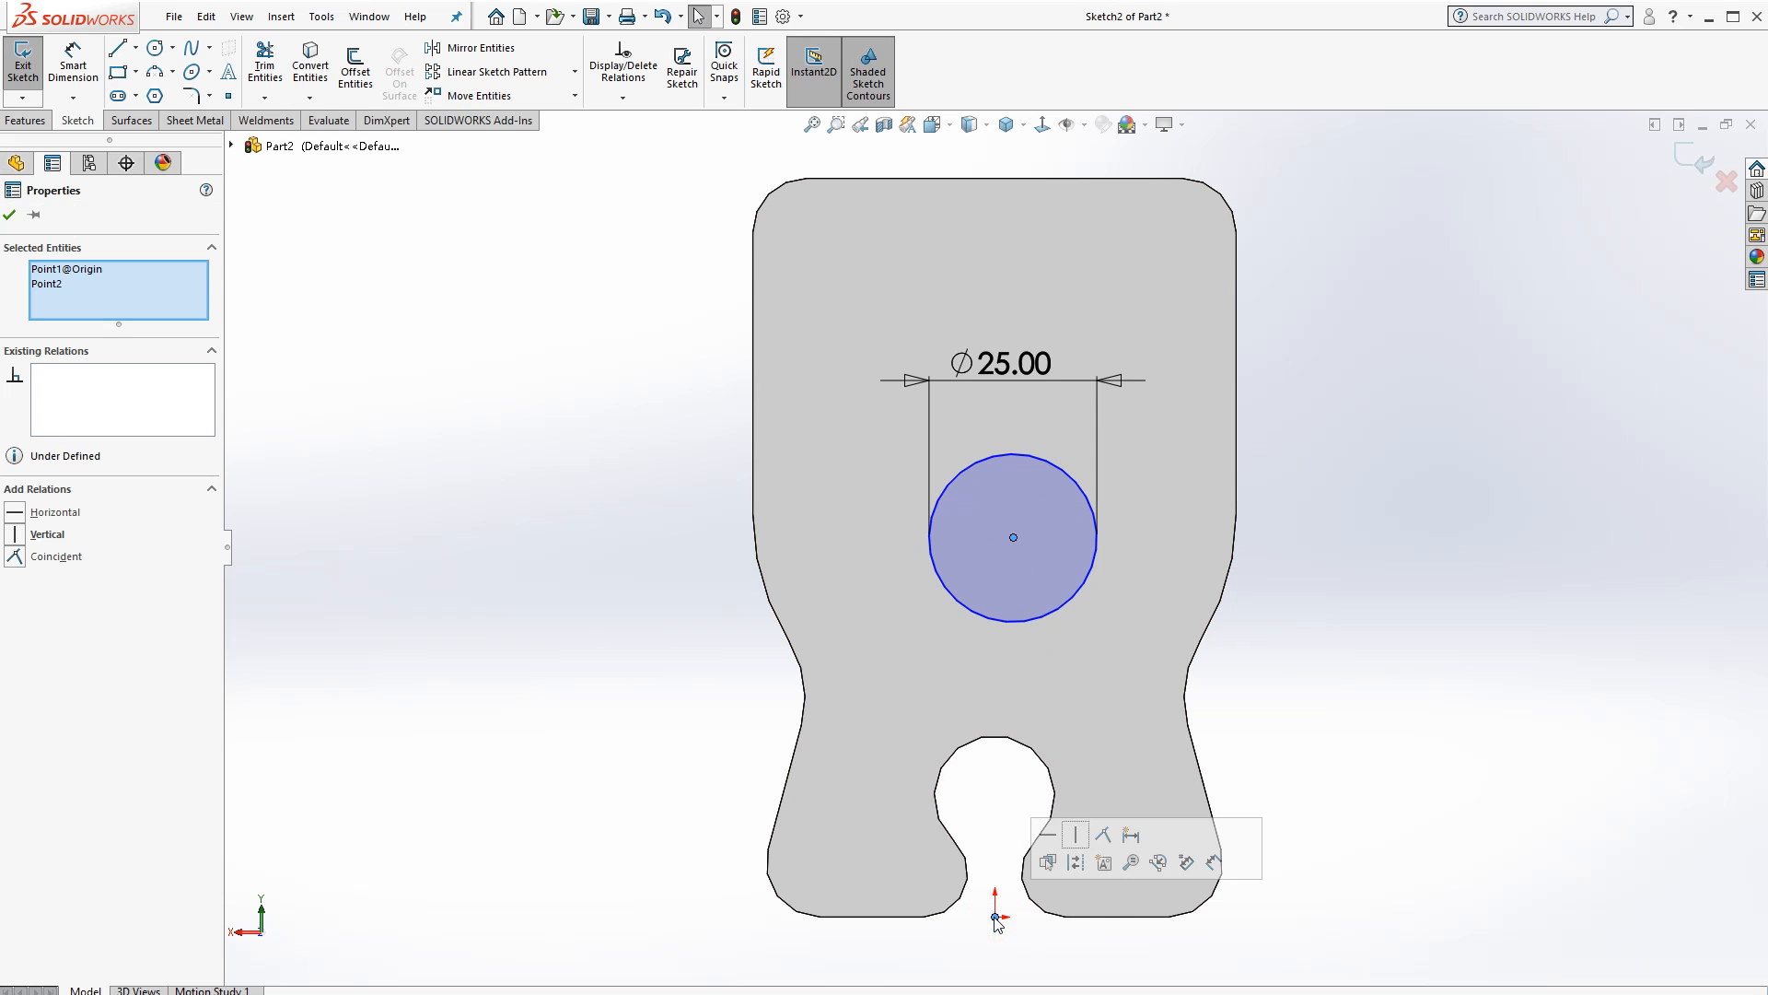
left_click(1070, 833)
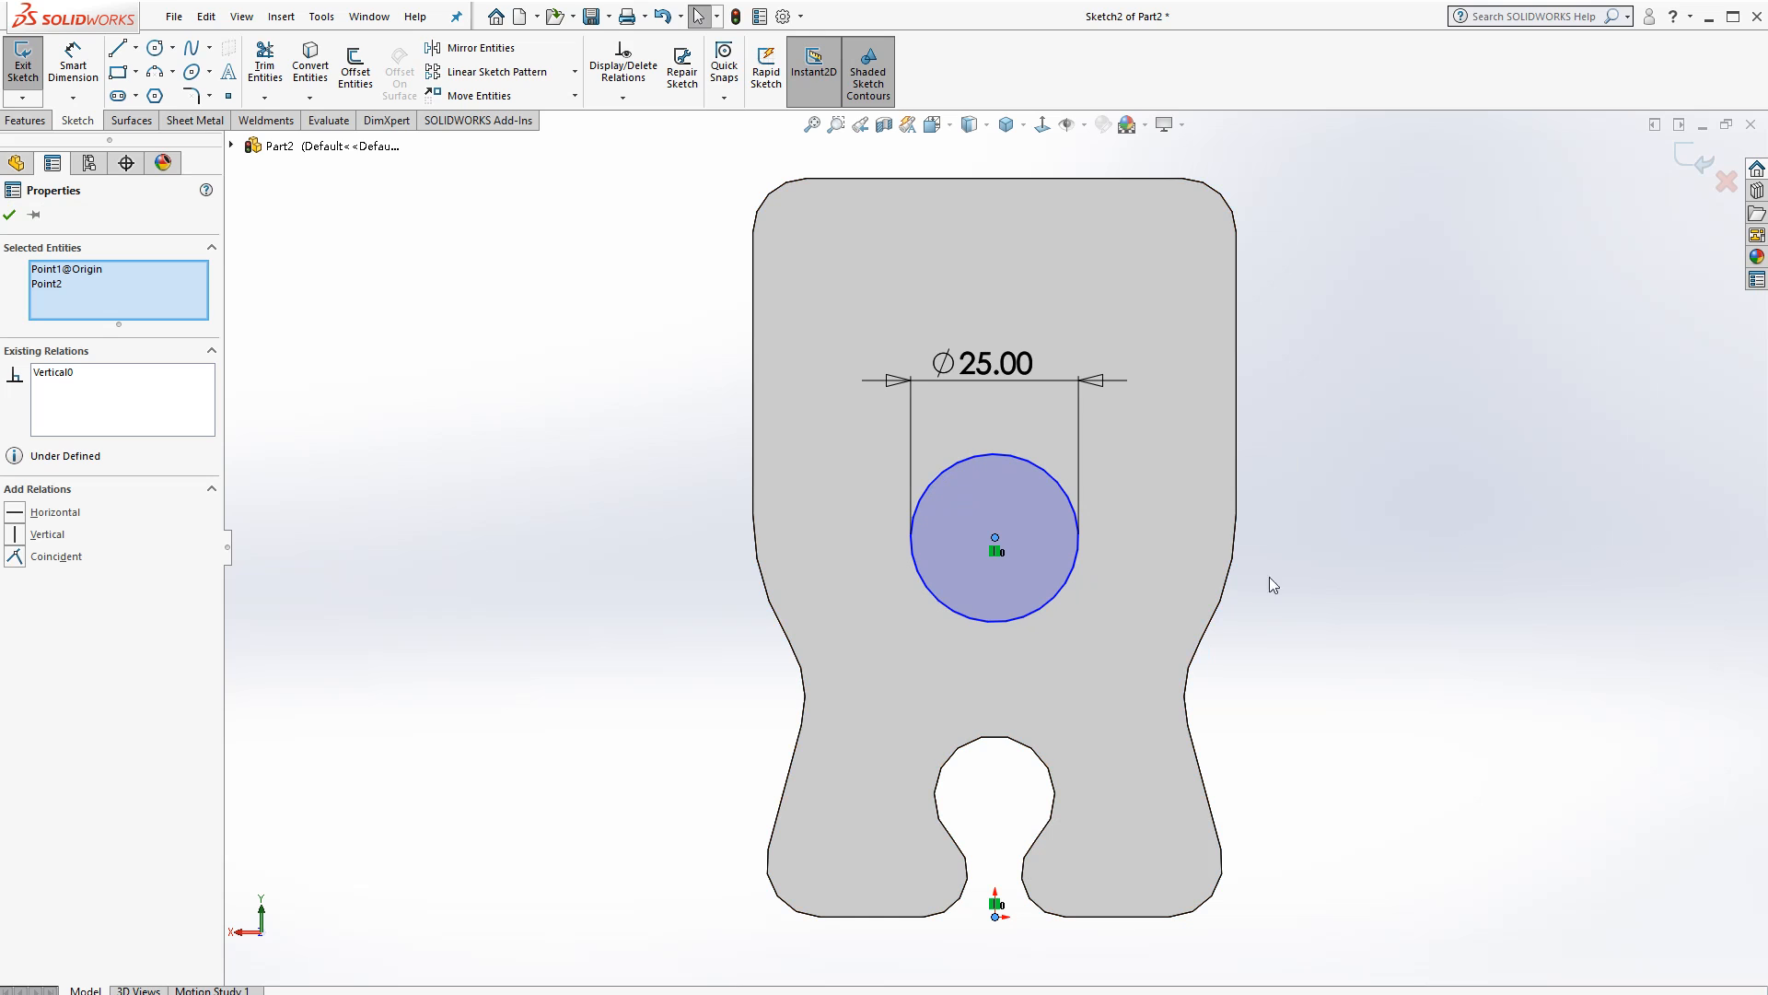
left_click(559, 516)
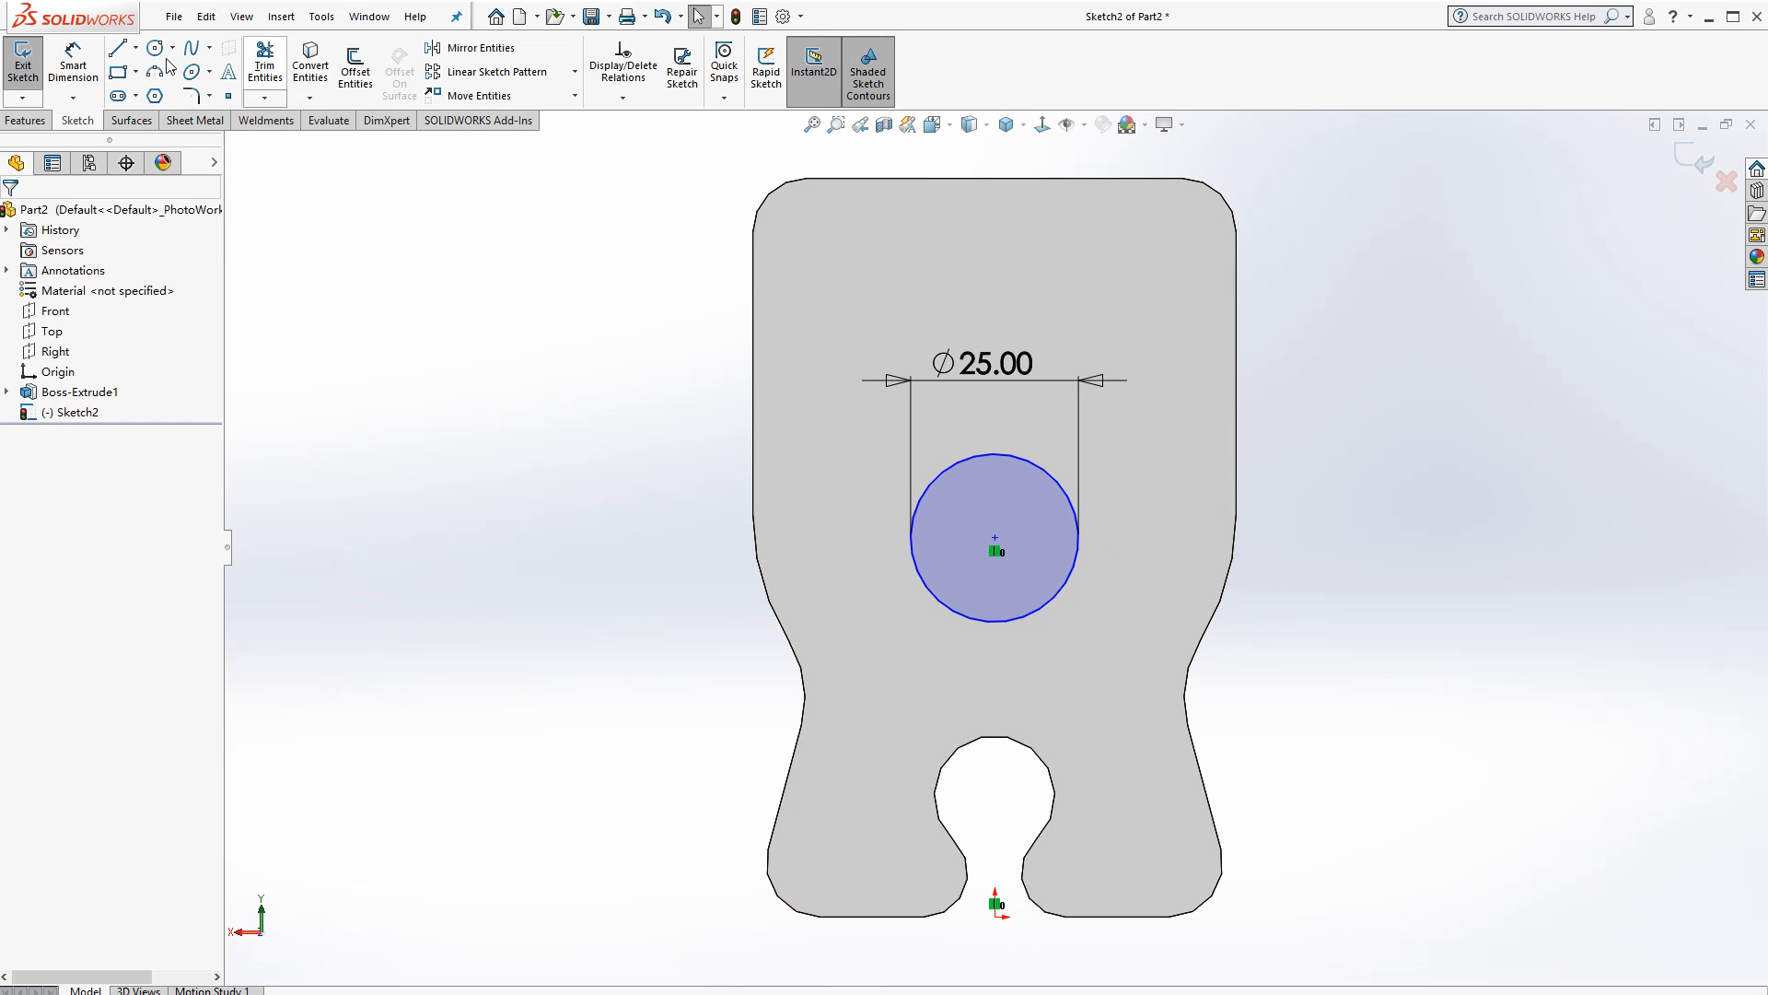
Dimension the vertical distance between the circle's centre and the keyhole arc's centre to 32 mm
left_click(72, 67)
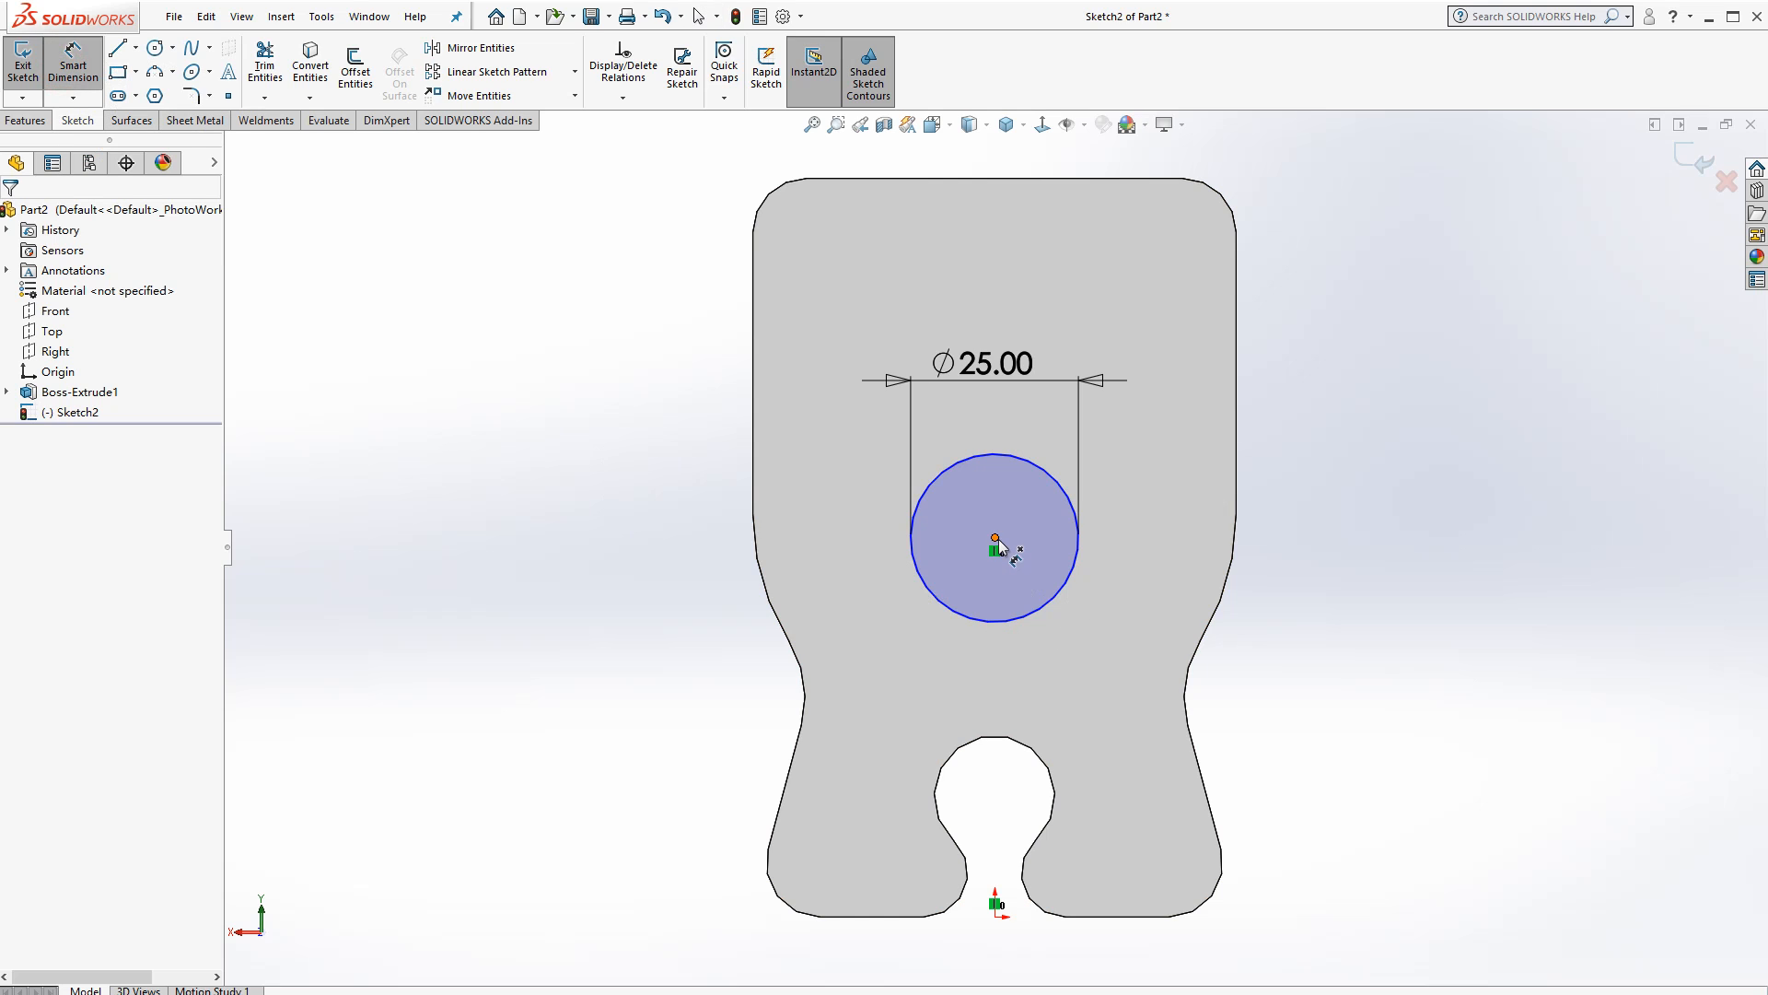
left_click(996, 539)
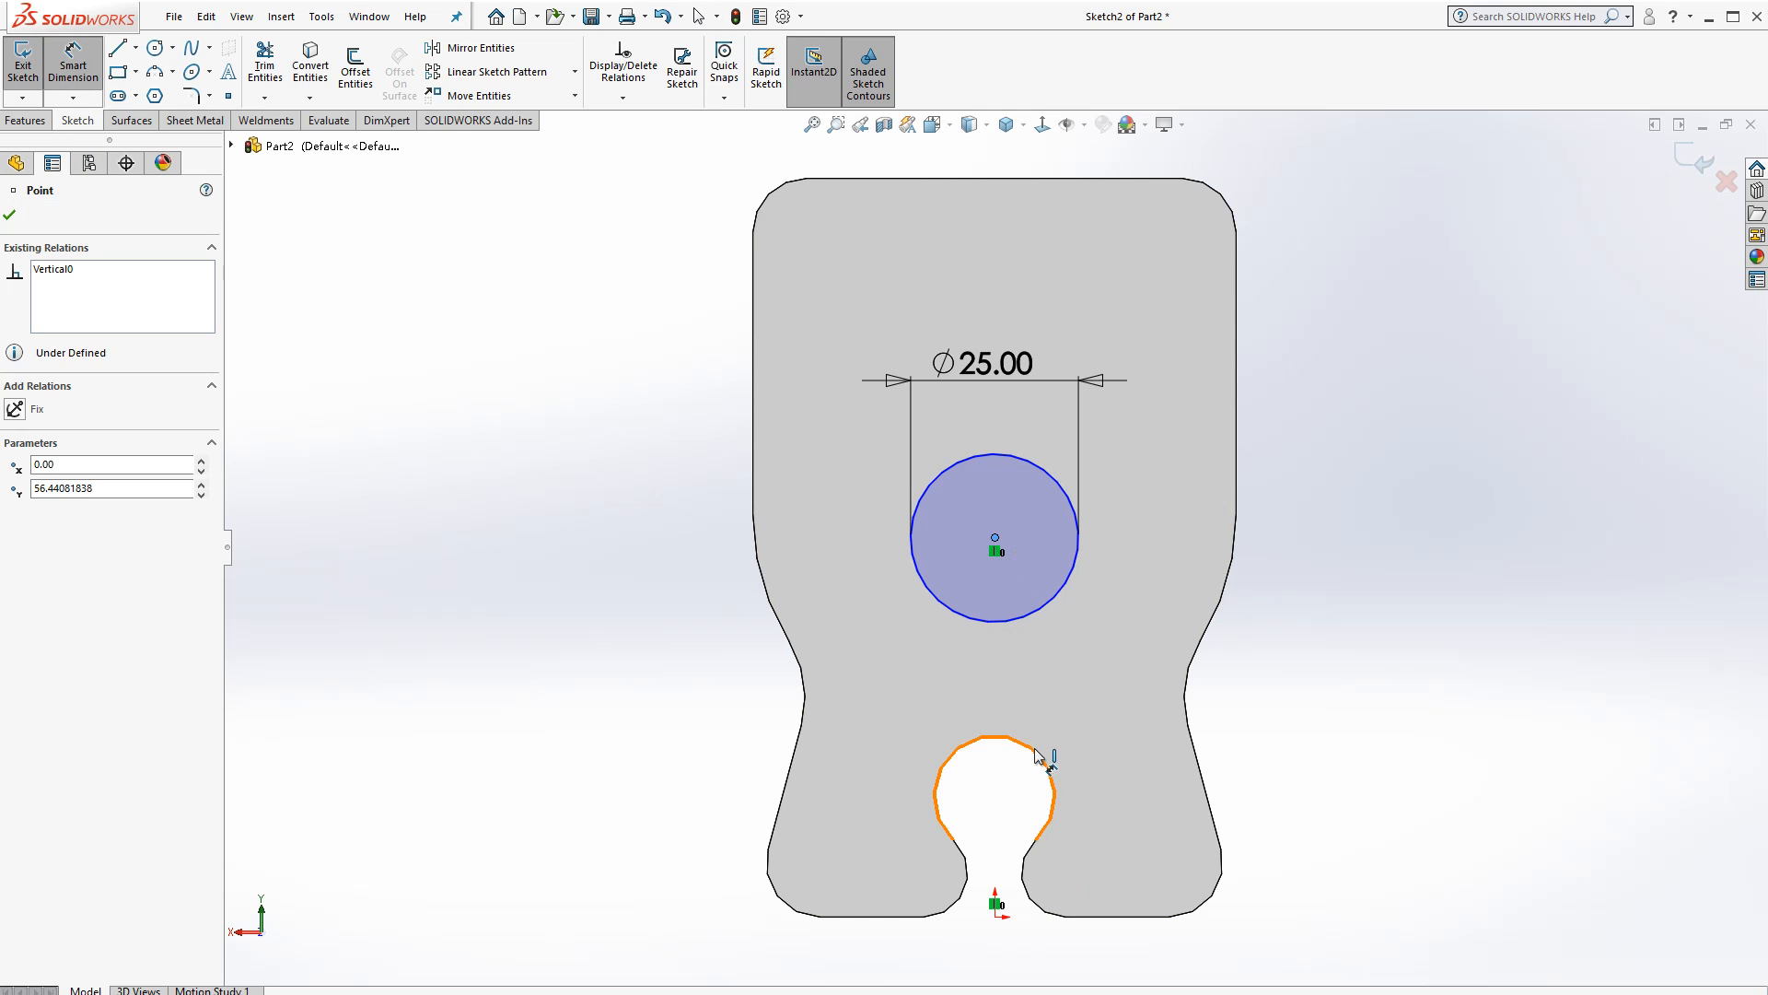
left_click(1004, 744)
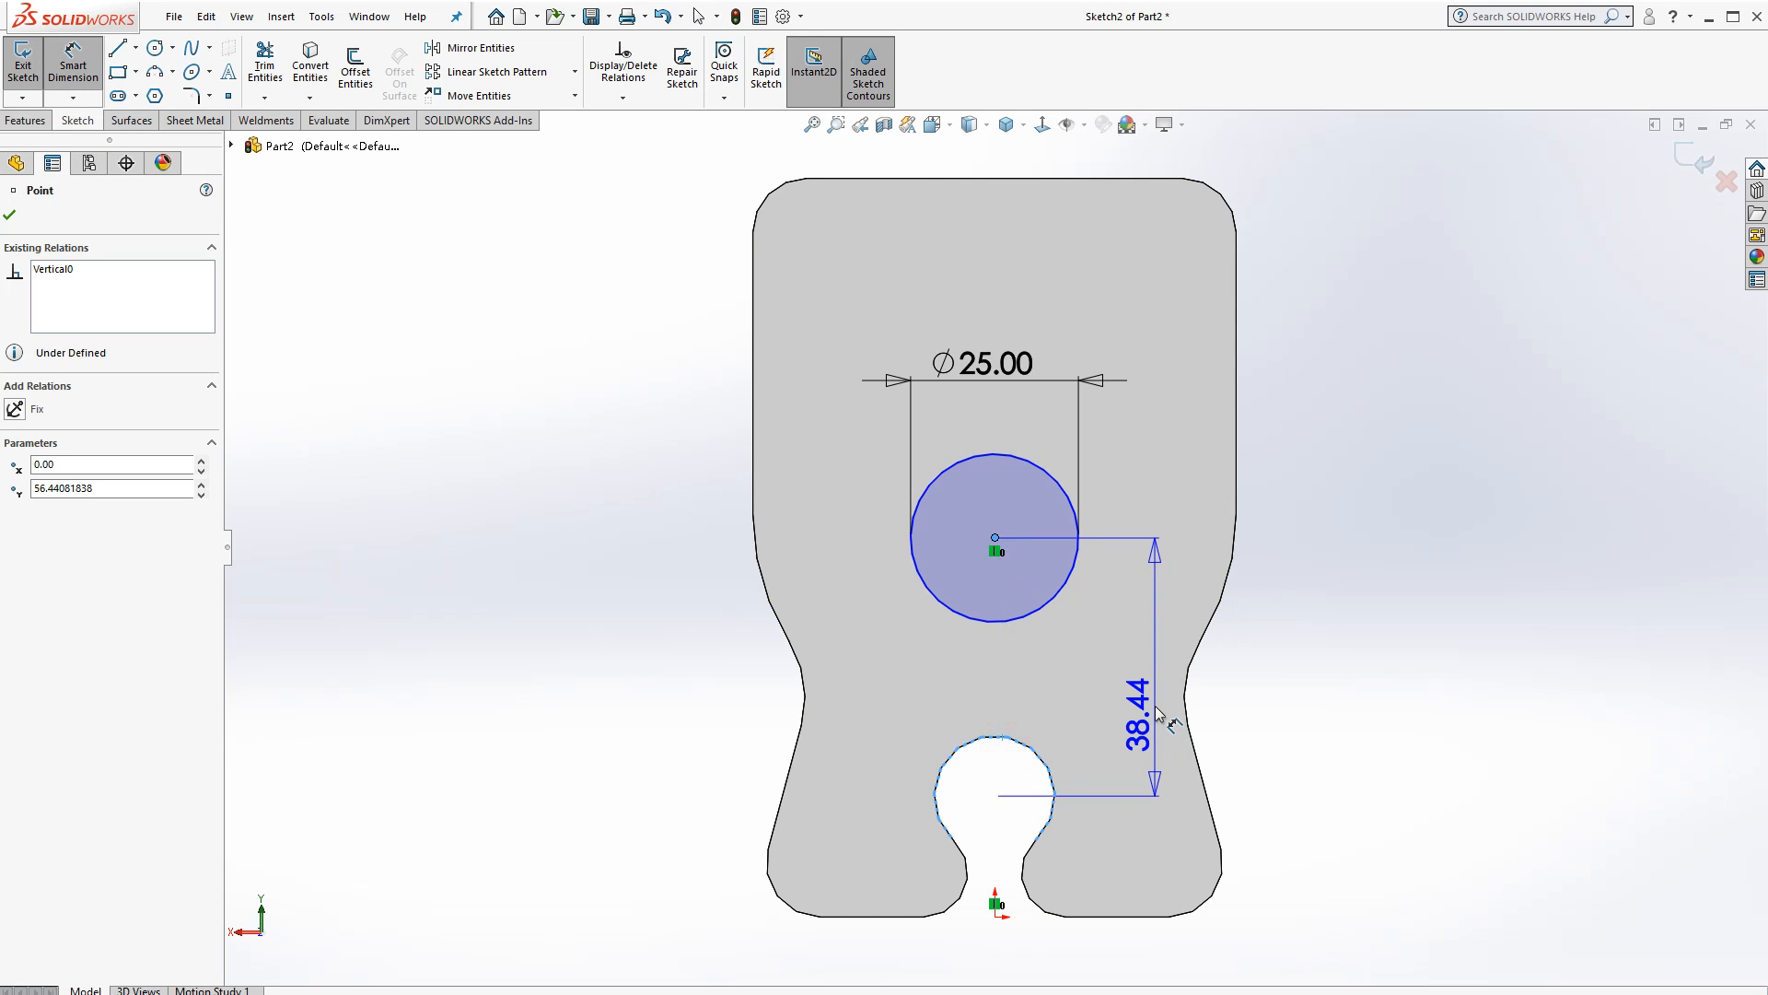
left_click(1172, 730)
type("32")
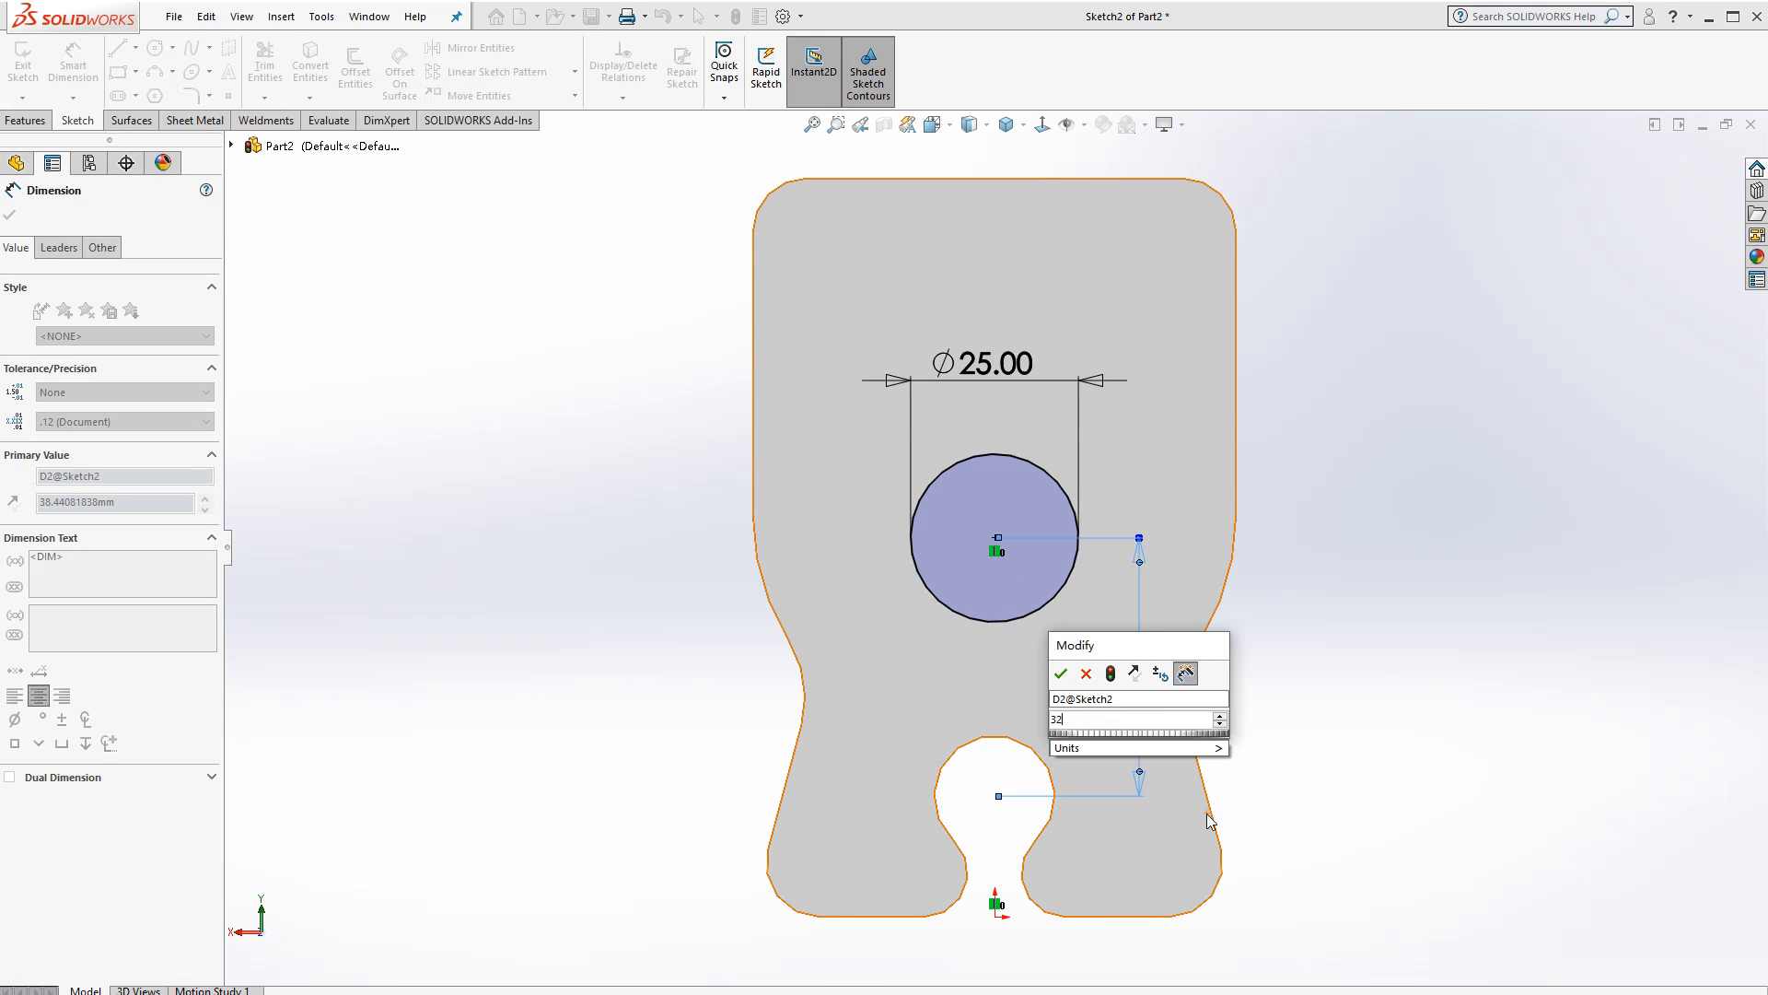
key("Return")
key("Escape")
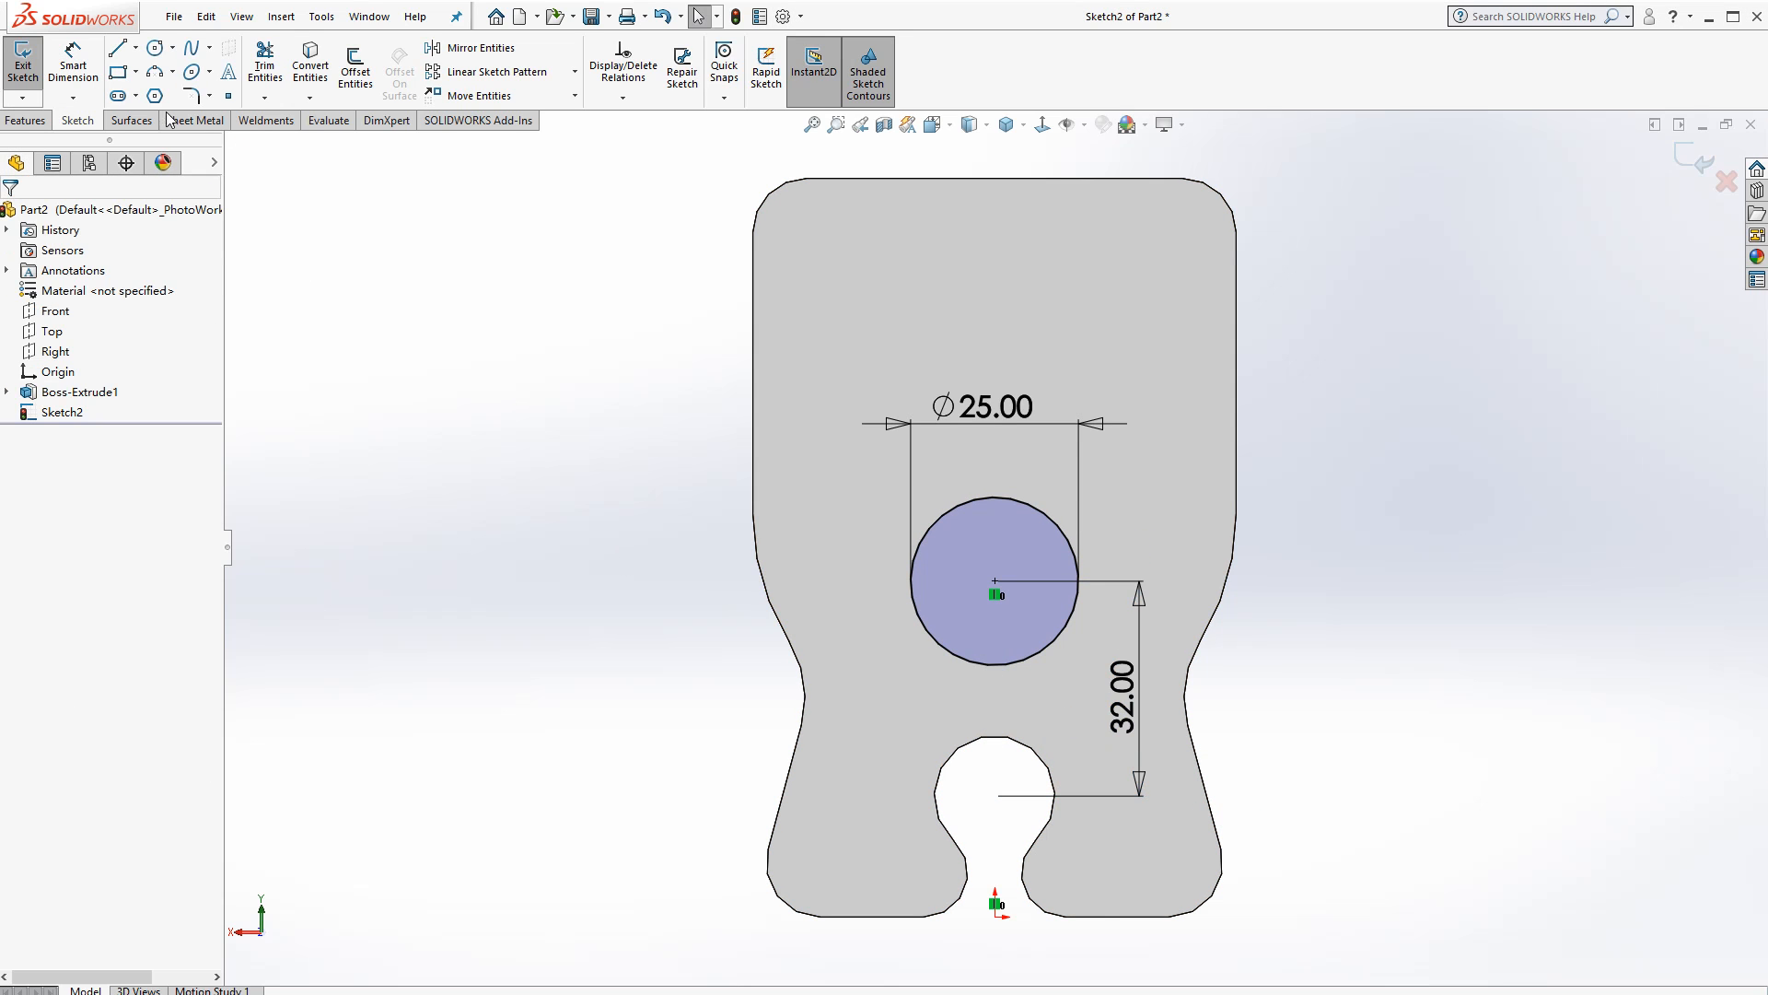
Cut-extrude the circle into the plate's rear face as a blind recess 8 mm deep
left_click(25, 121)
left_click(270, 69)
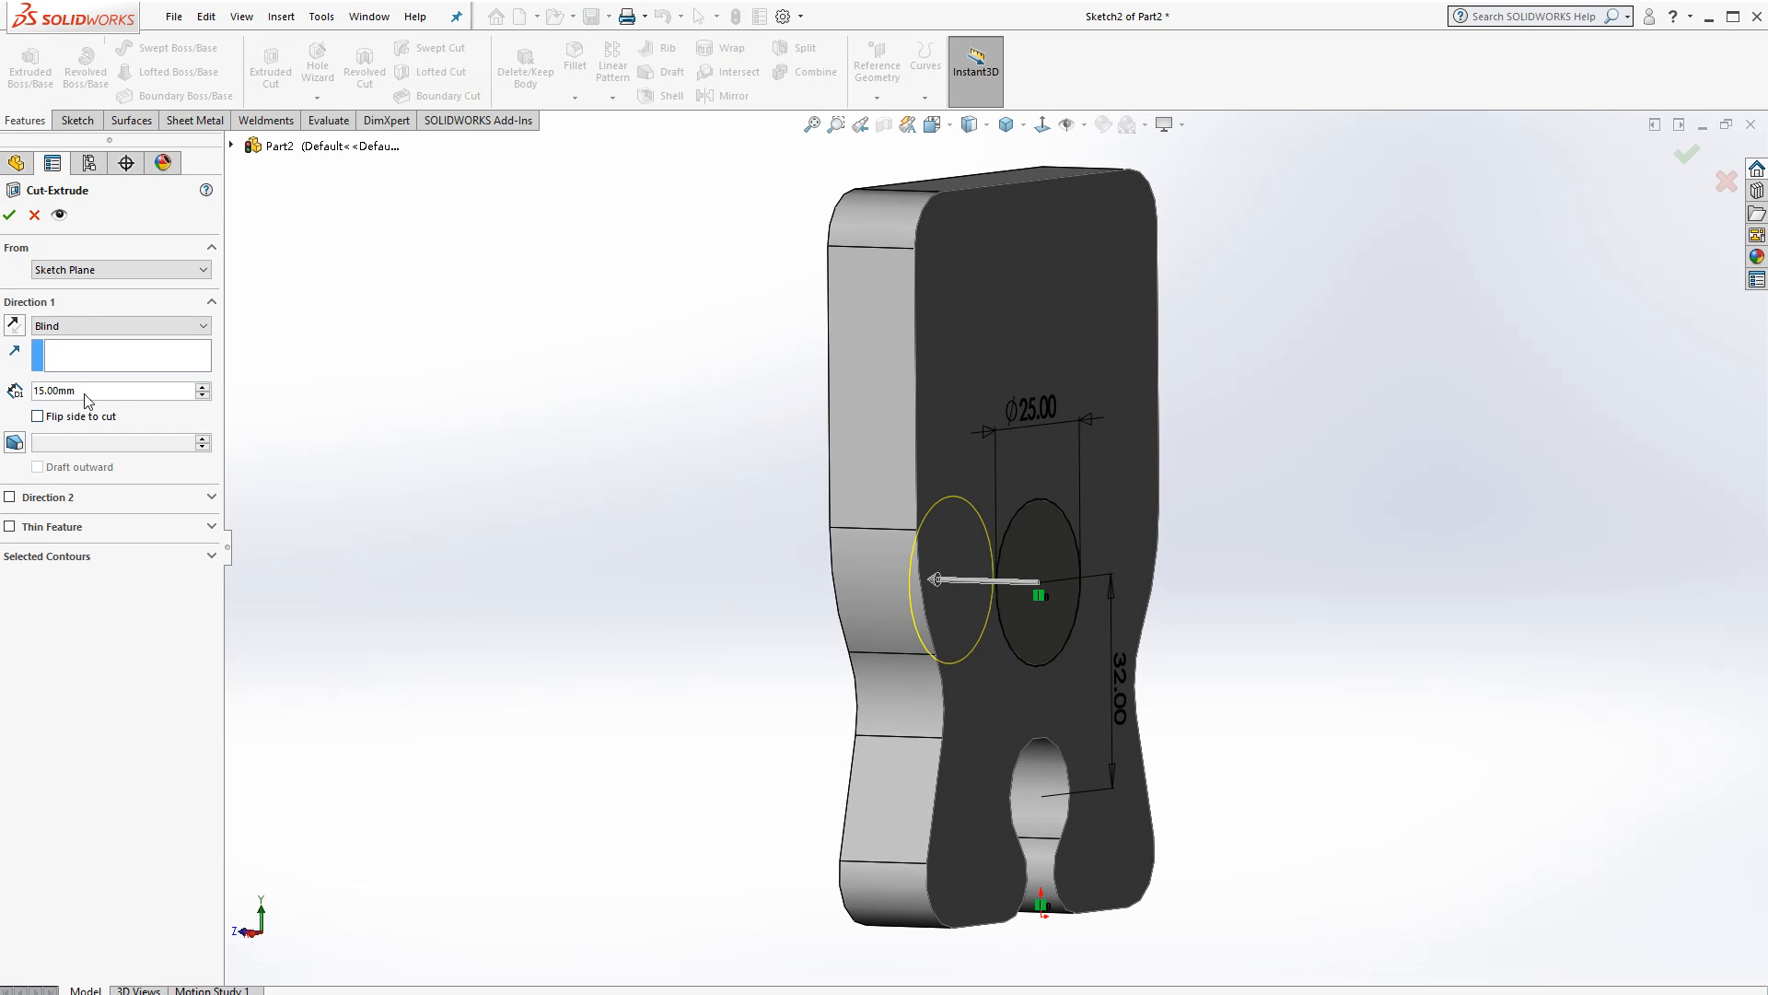
left_click(94, 390)
type("8")
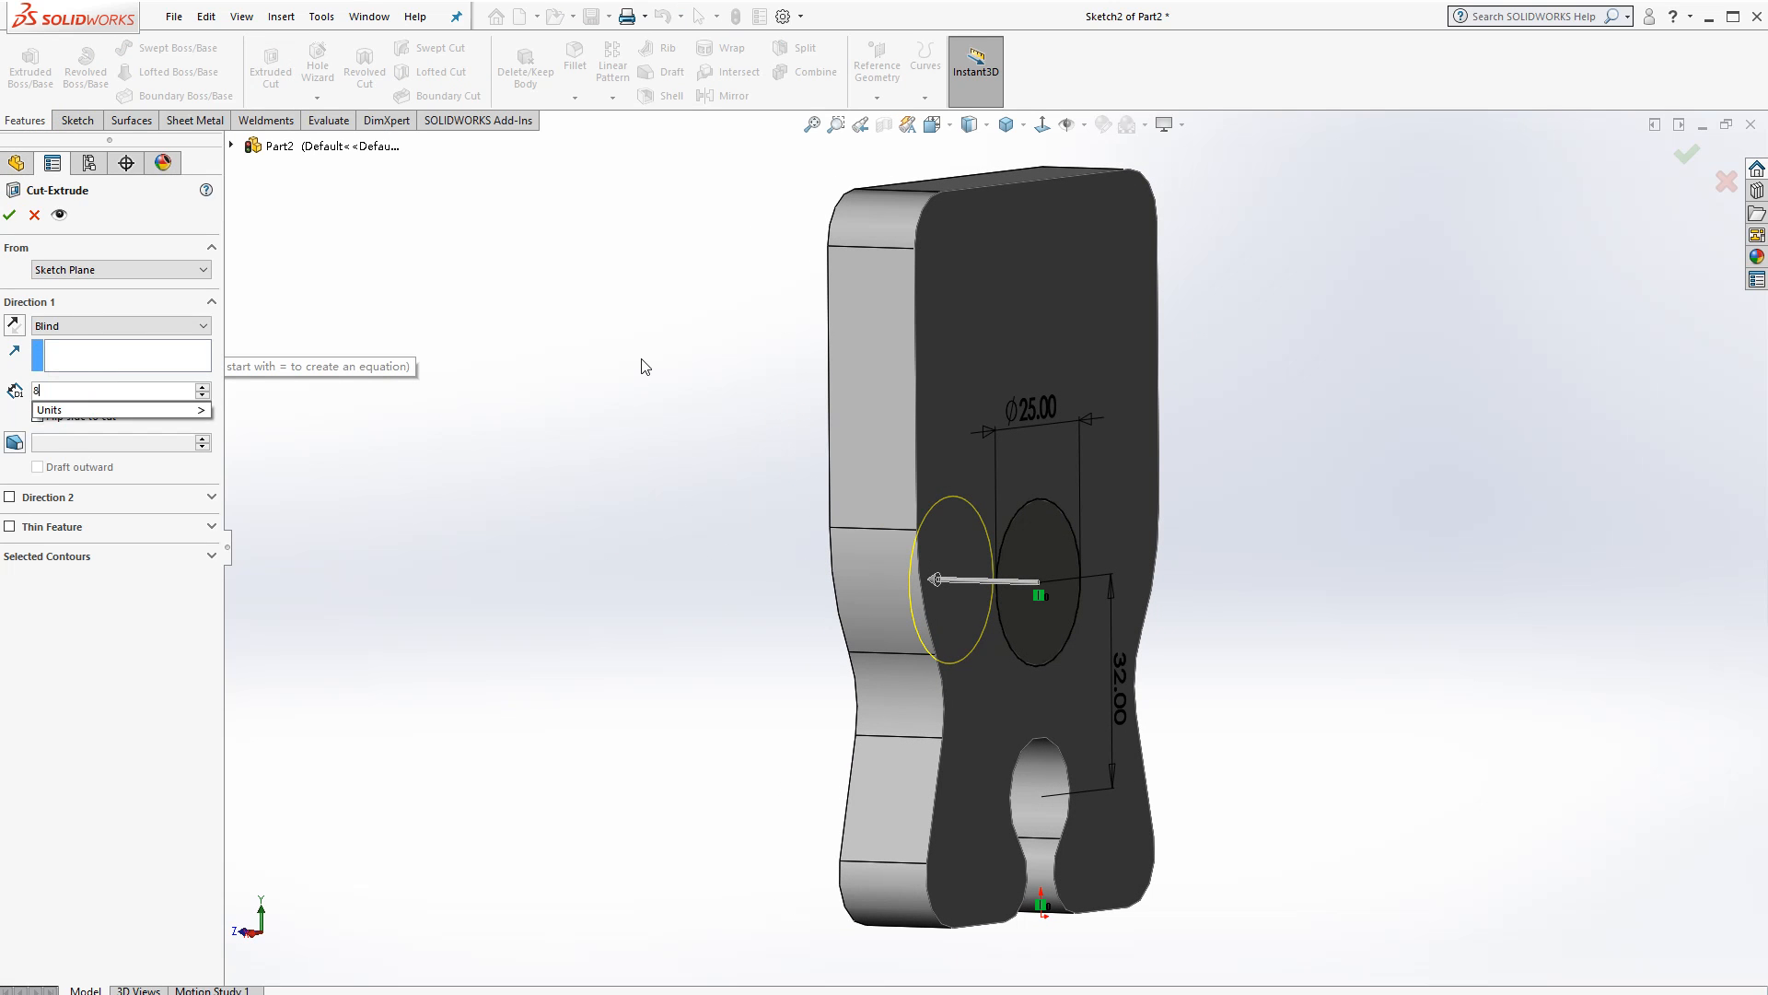
key("Return")
middle_click_drag(965, 661, 907, 654)
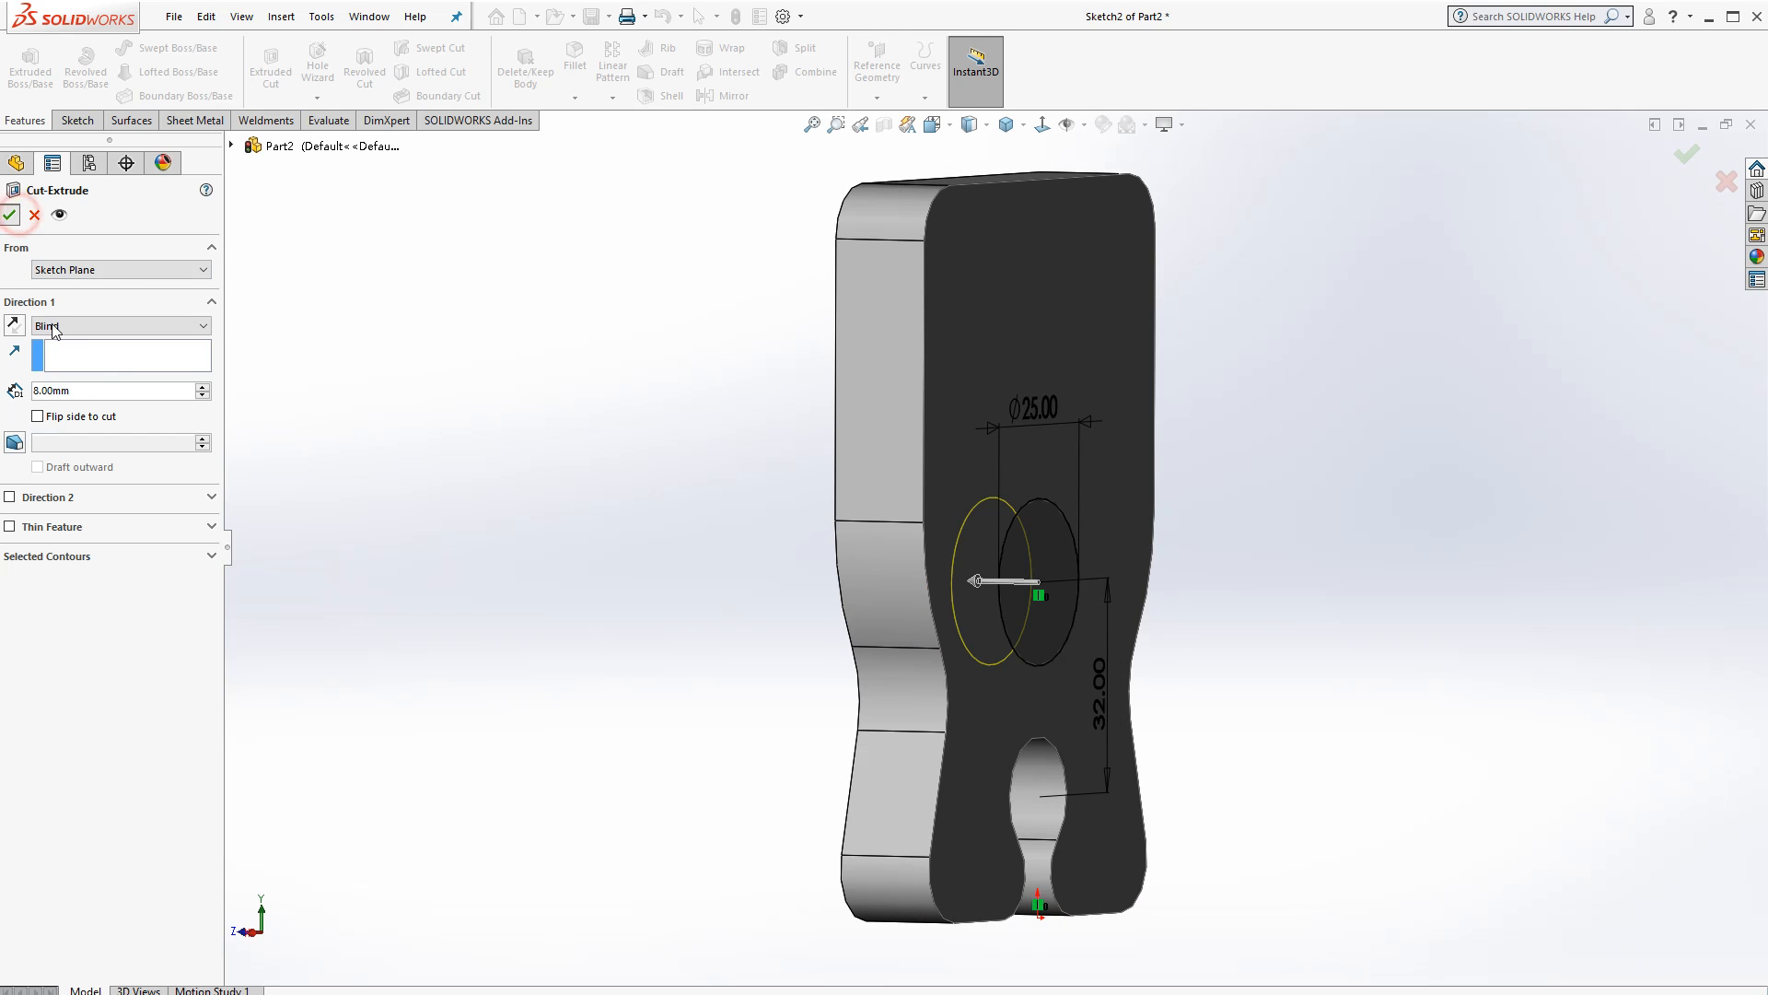
left_click(616, 521)
Fillet the edge around the circular recess's floor with a 2 mm radius
middle_click_drag(791, 599, 552, 427)
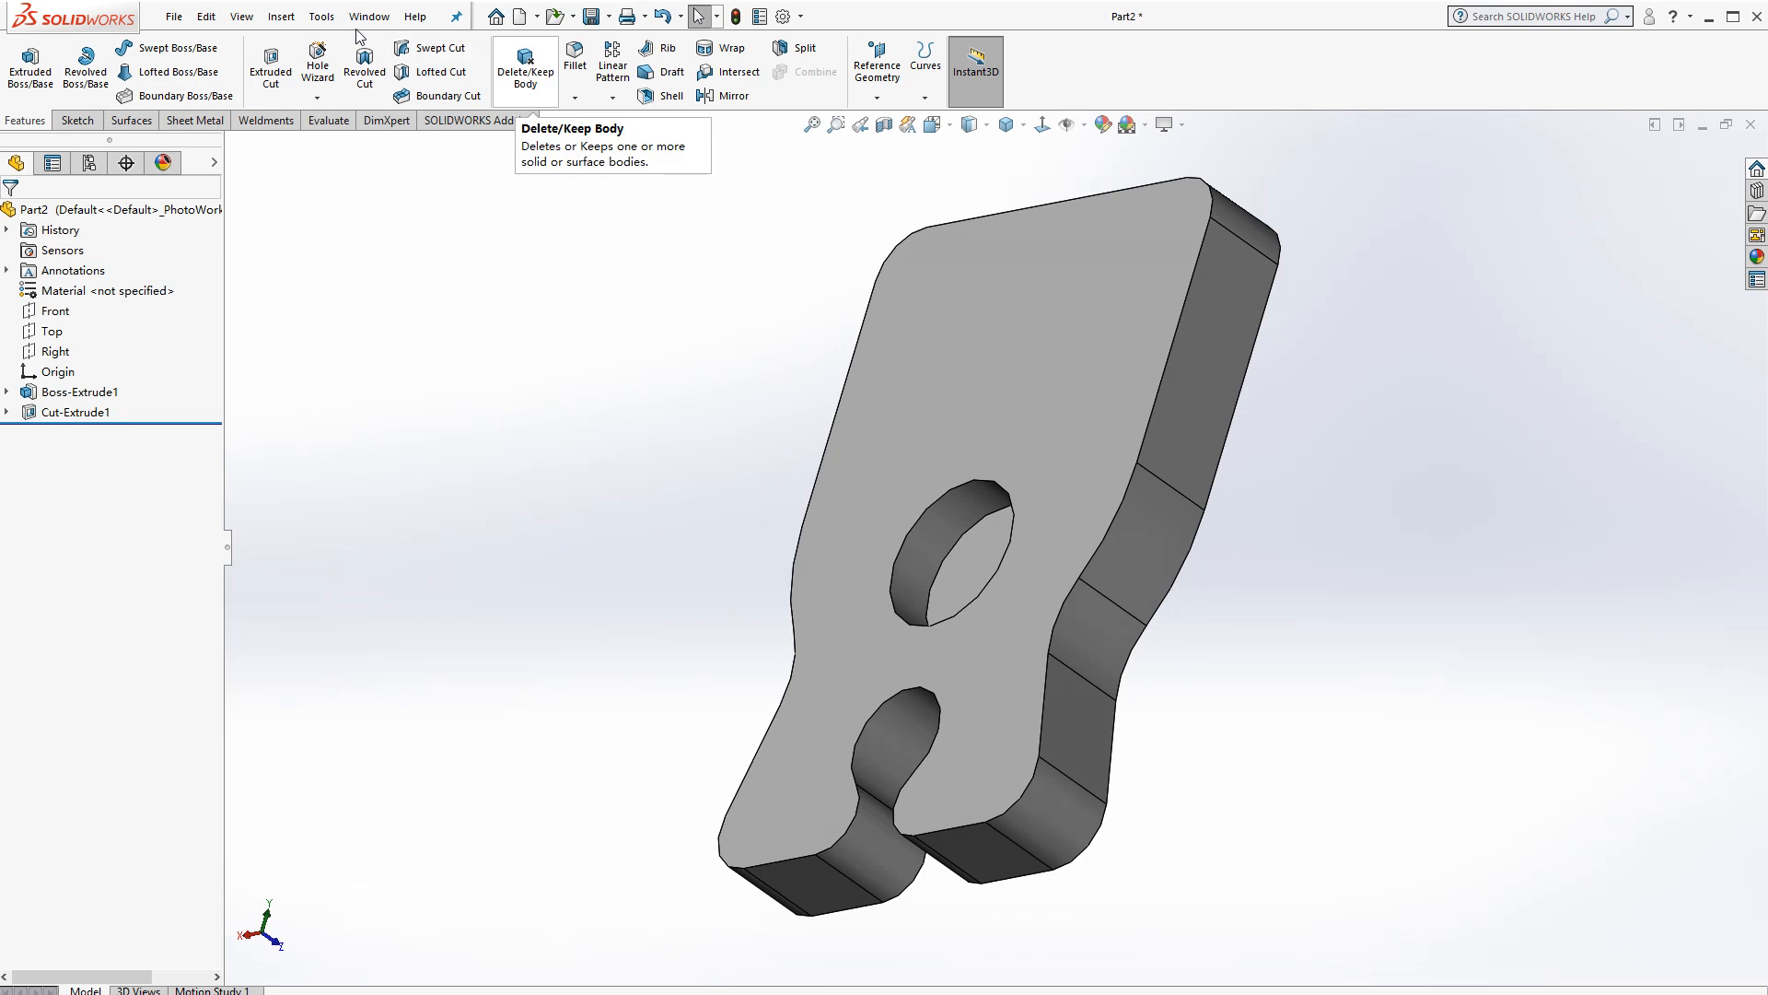
left_click(368, 66)
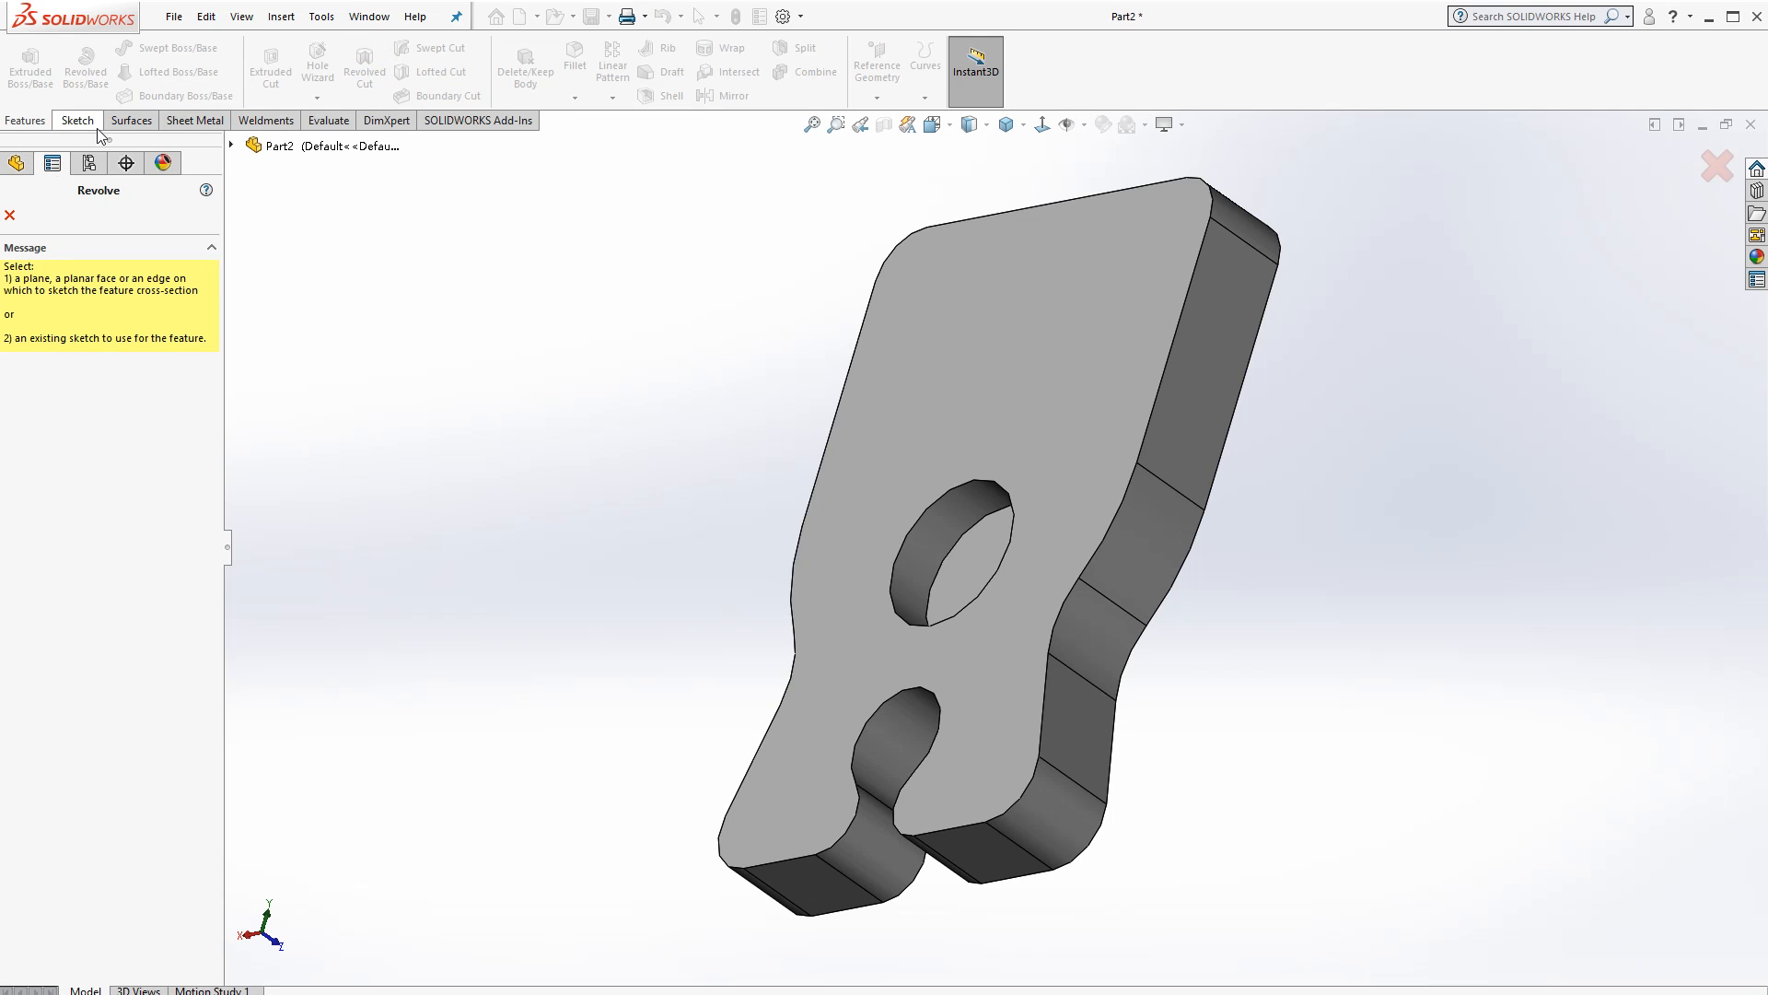
key("Escape")
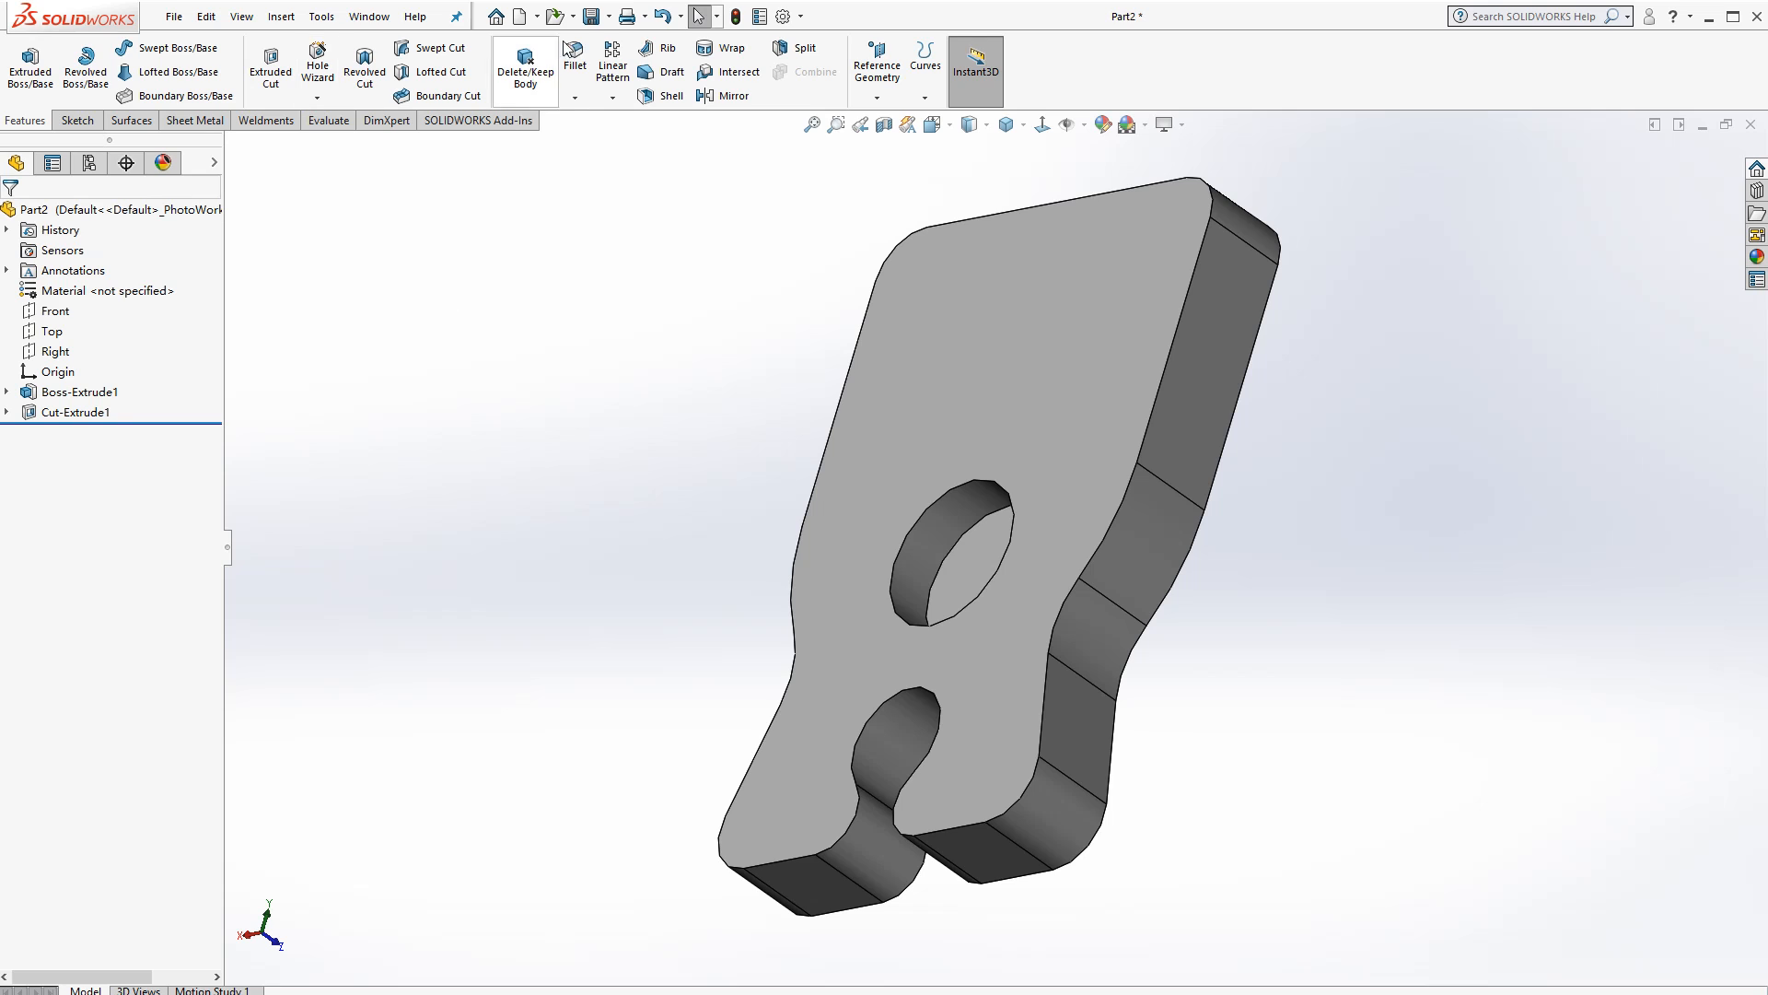
left_click(574, 57)
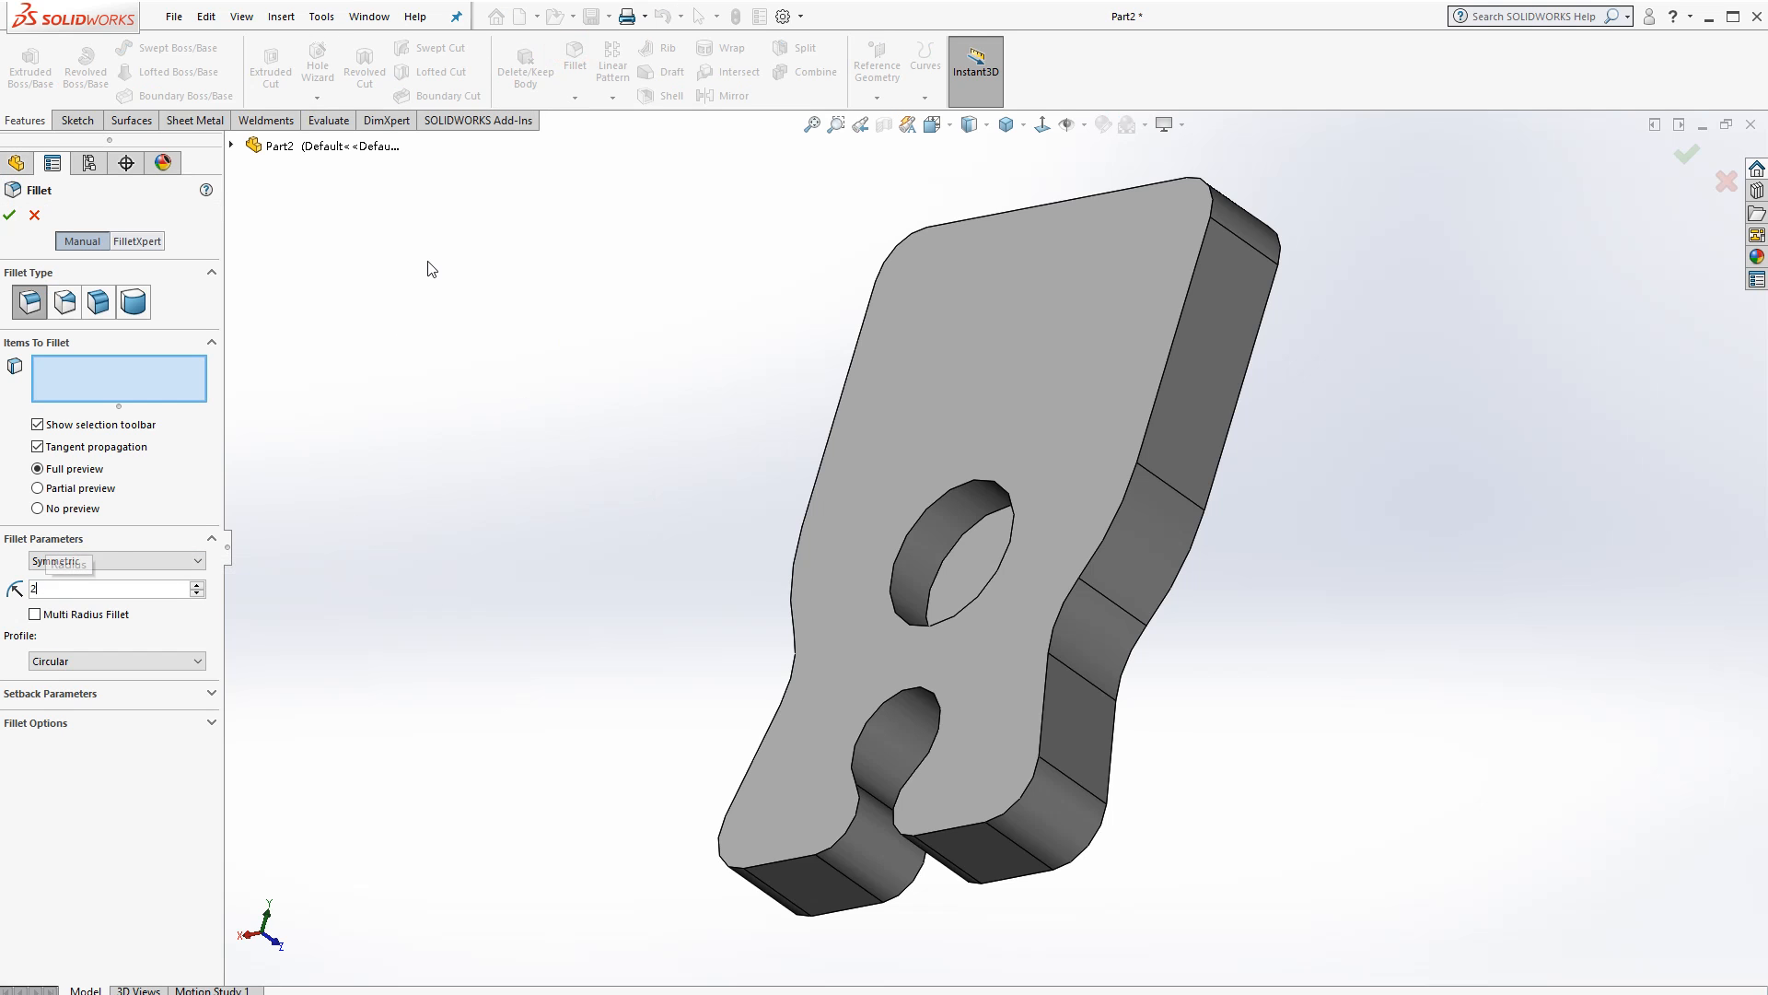
left_click(958, 543)
middle_click_drag(947, 658, 1003, 698)
key("Return")
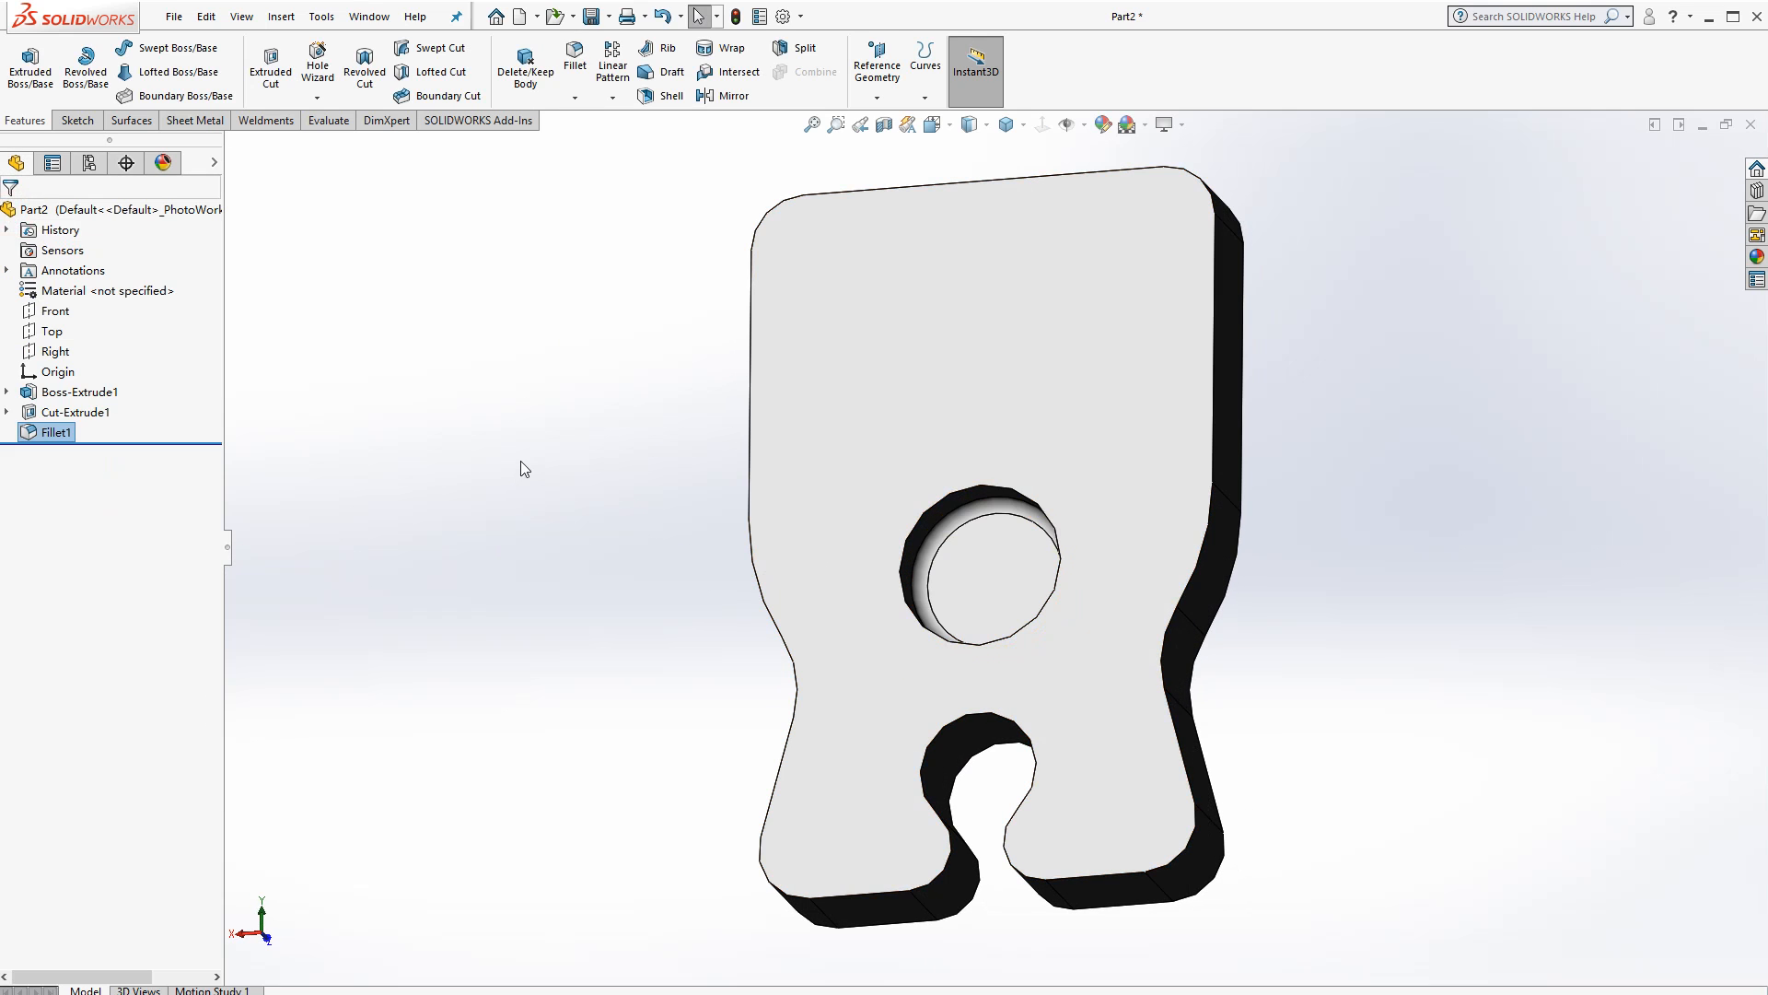
Shell the plate to a 1.5 mm wall thickness, removing the flat face opposite the circular recess
middle_click_drag(770, 457, 987, 560)
left_click(660, 95)
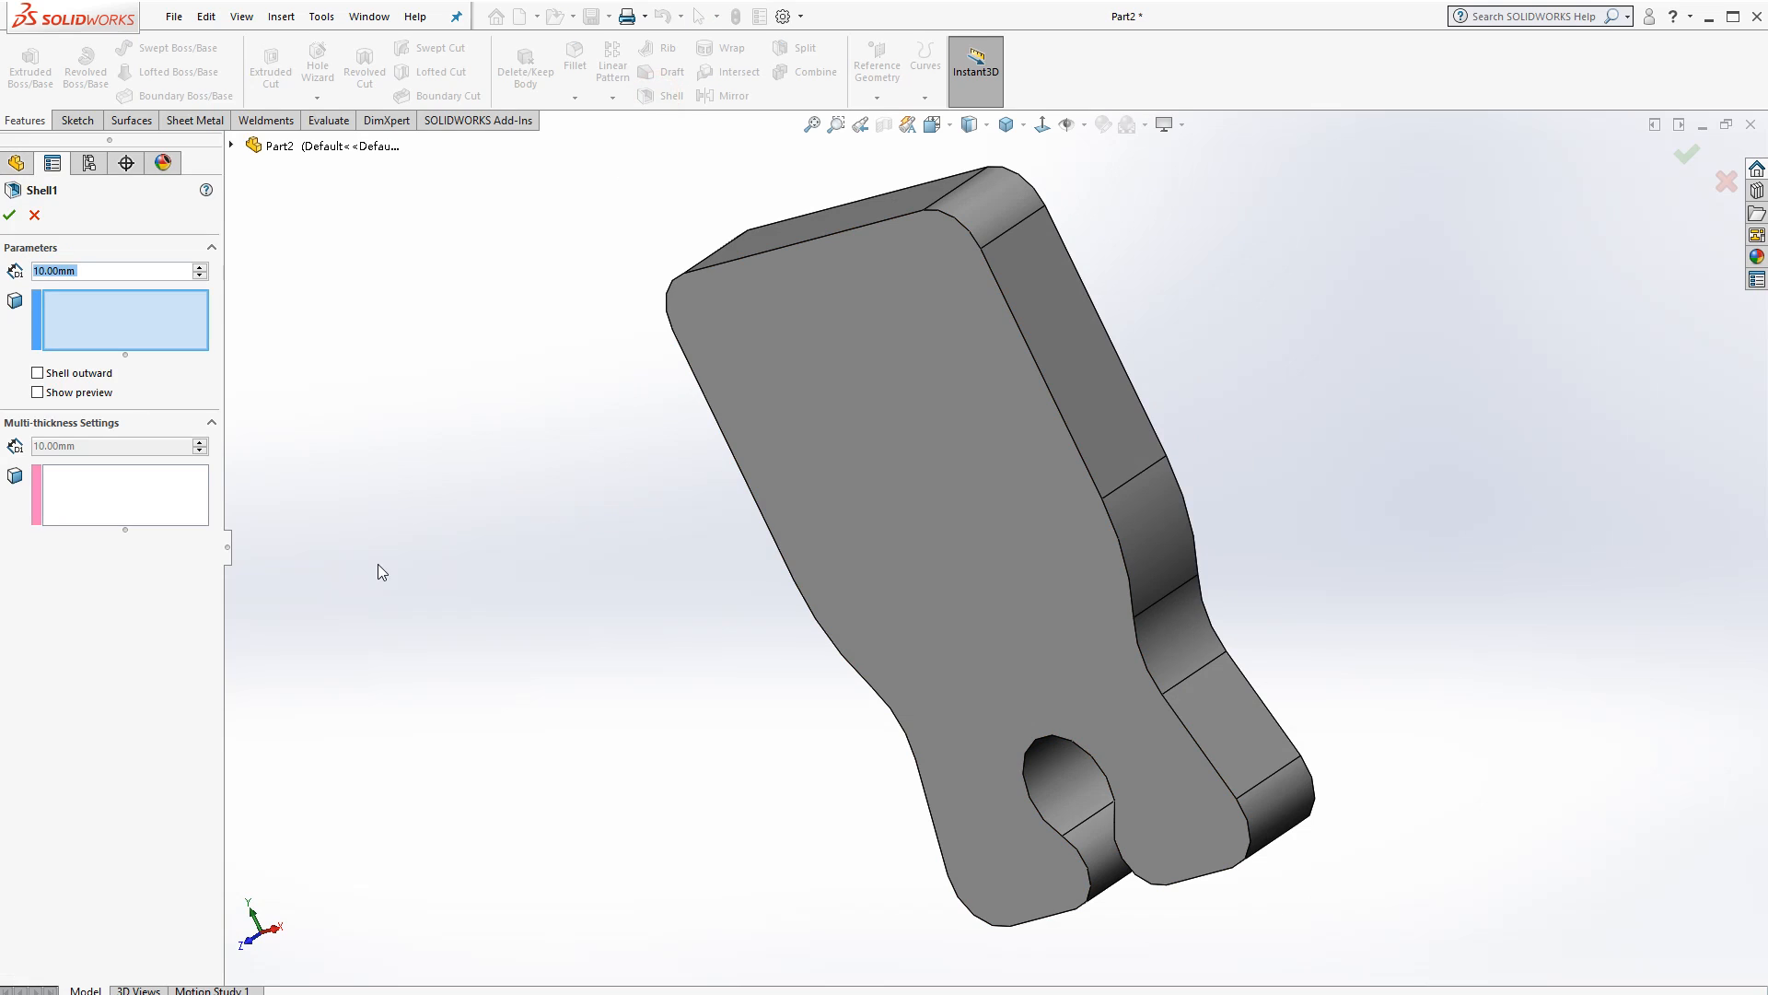
left_click(97, 271)
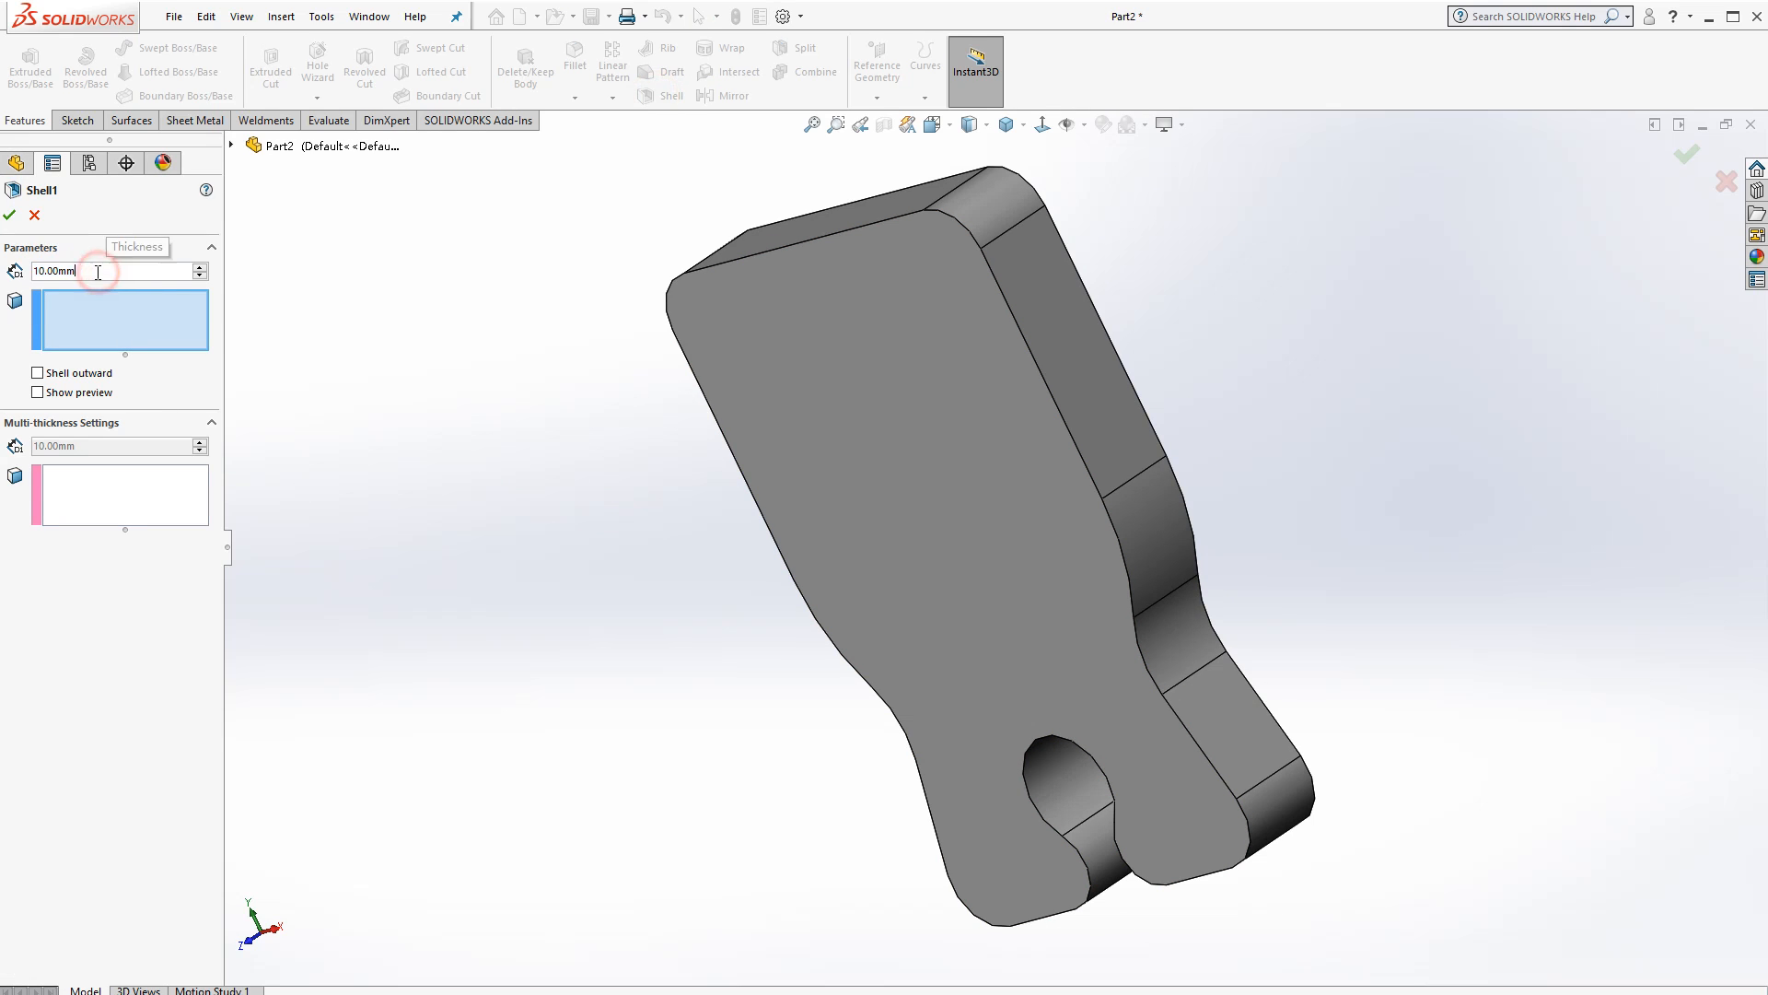
type("1.5")
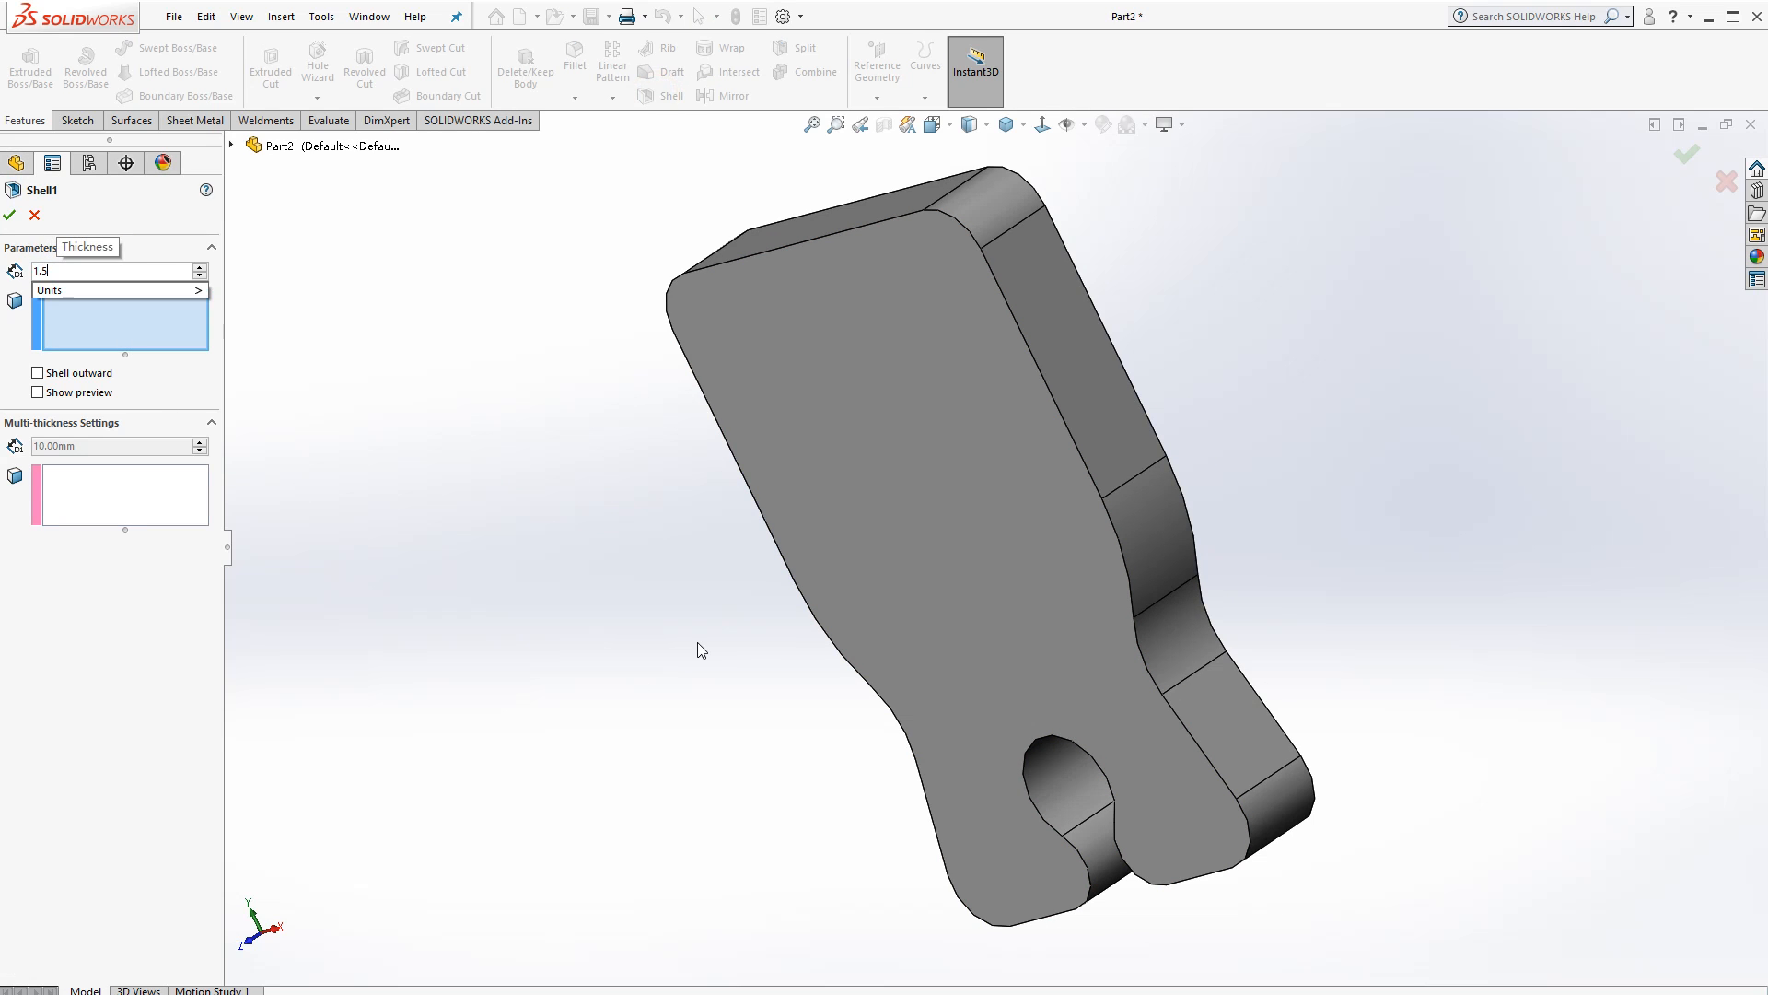
key("Return")
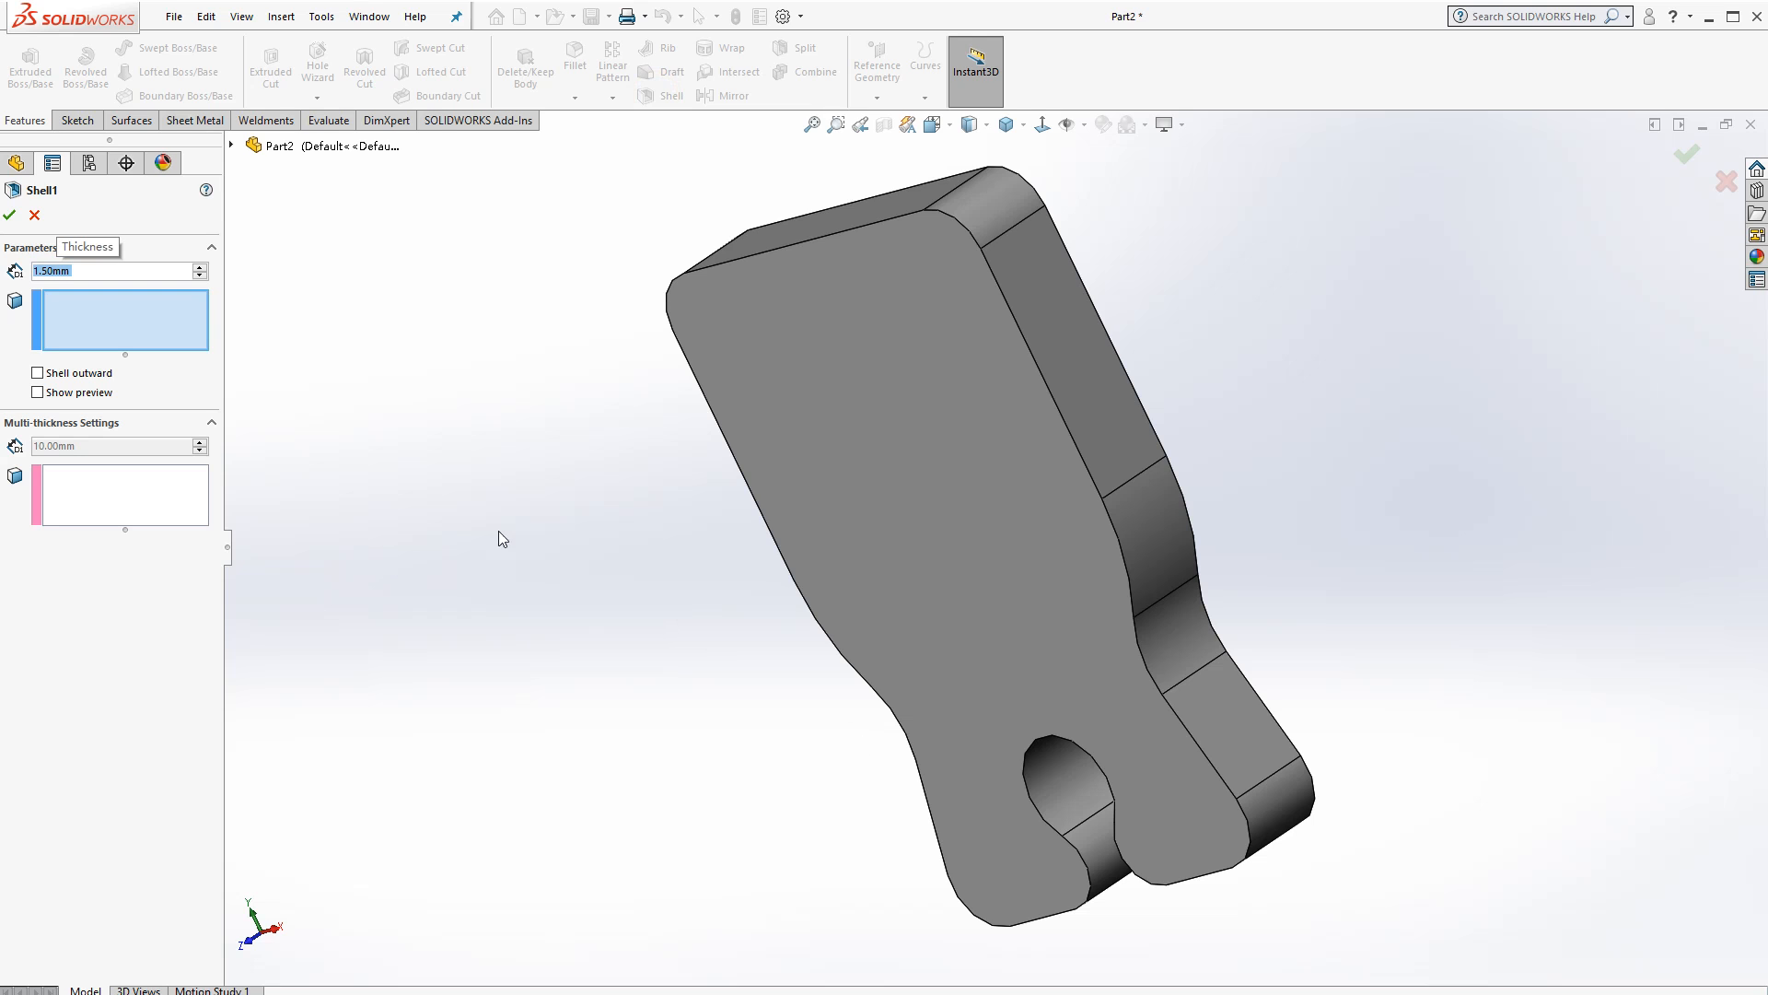
left_click(907, 402)
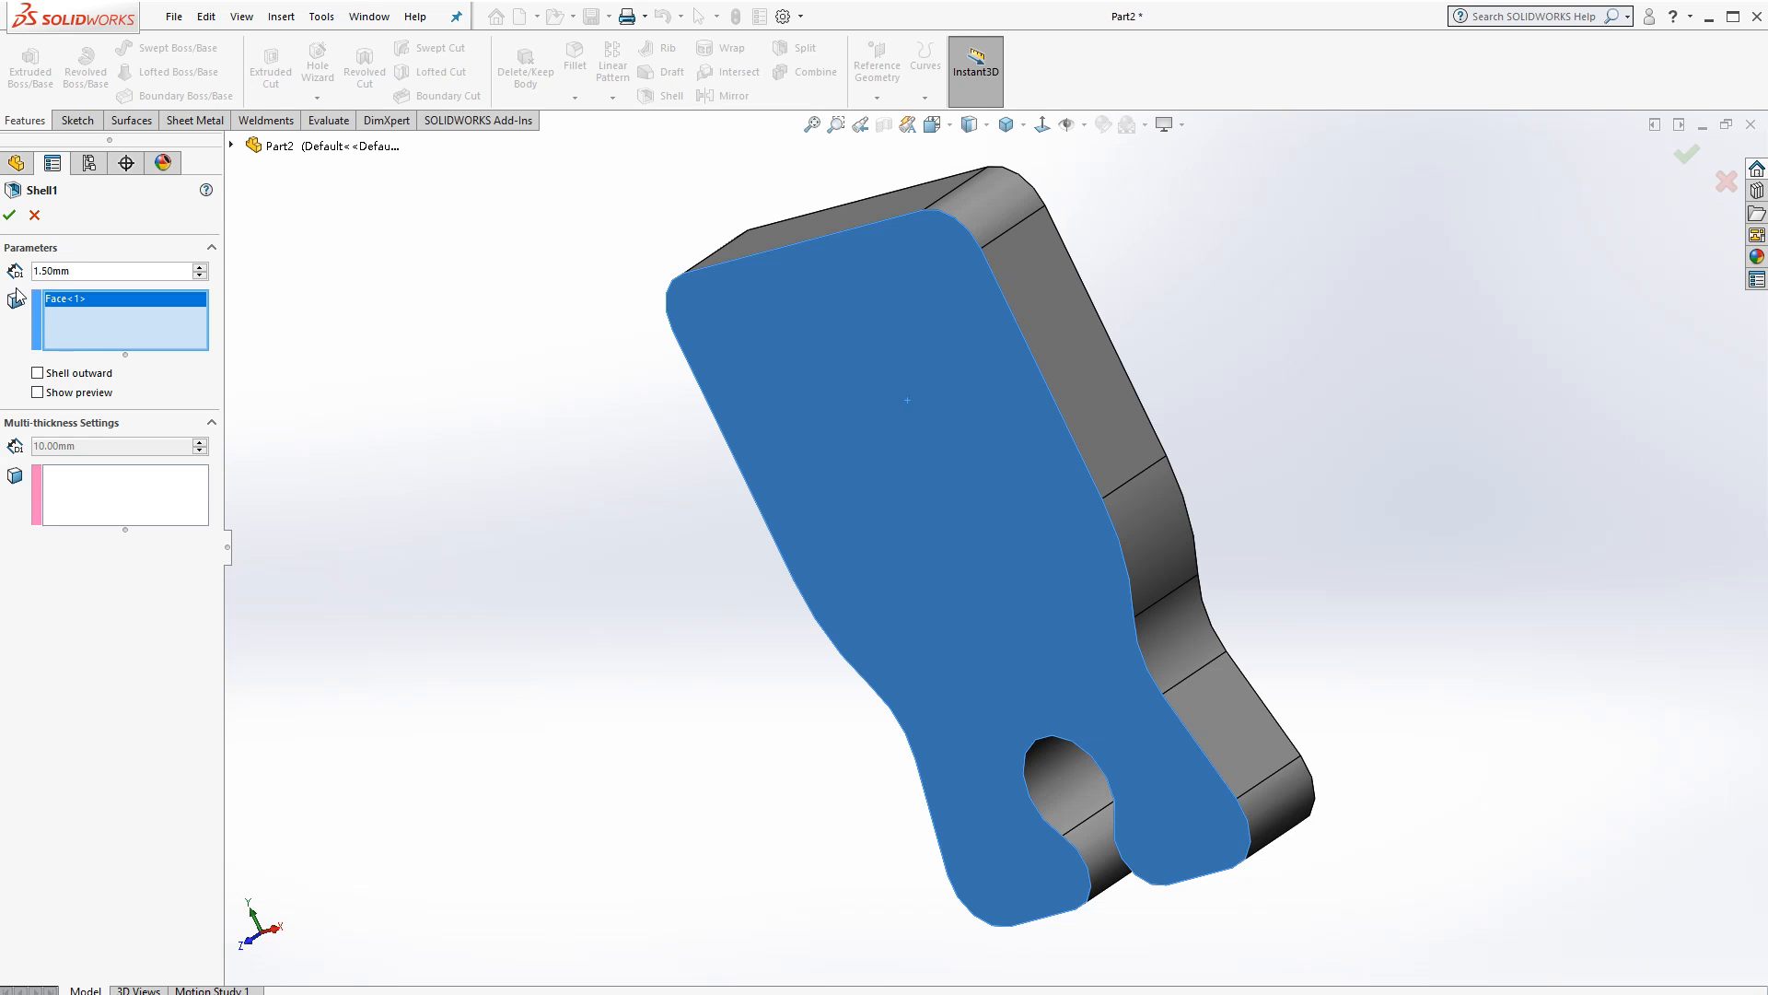
left_click(10, 217)
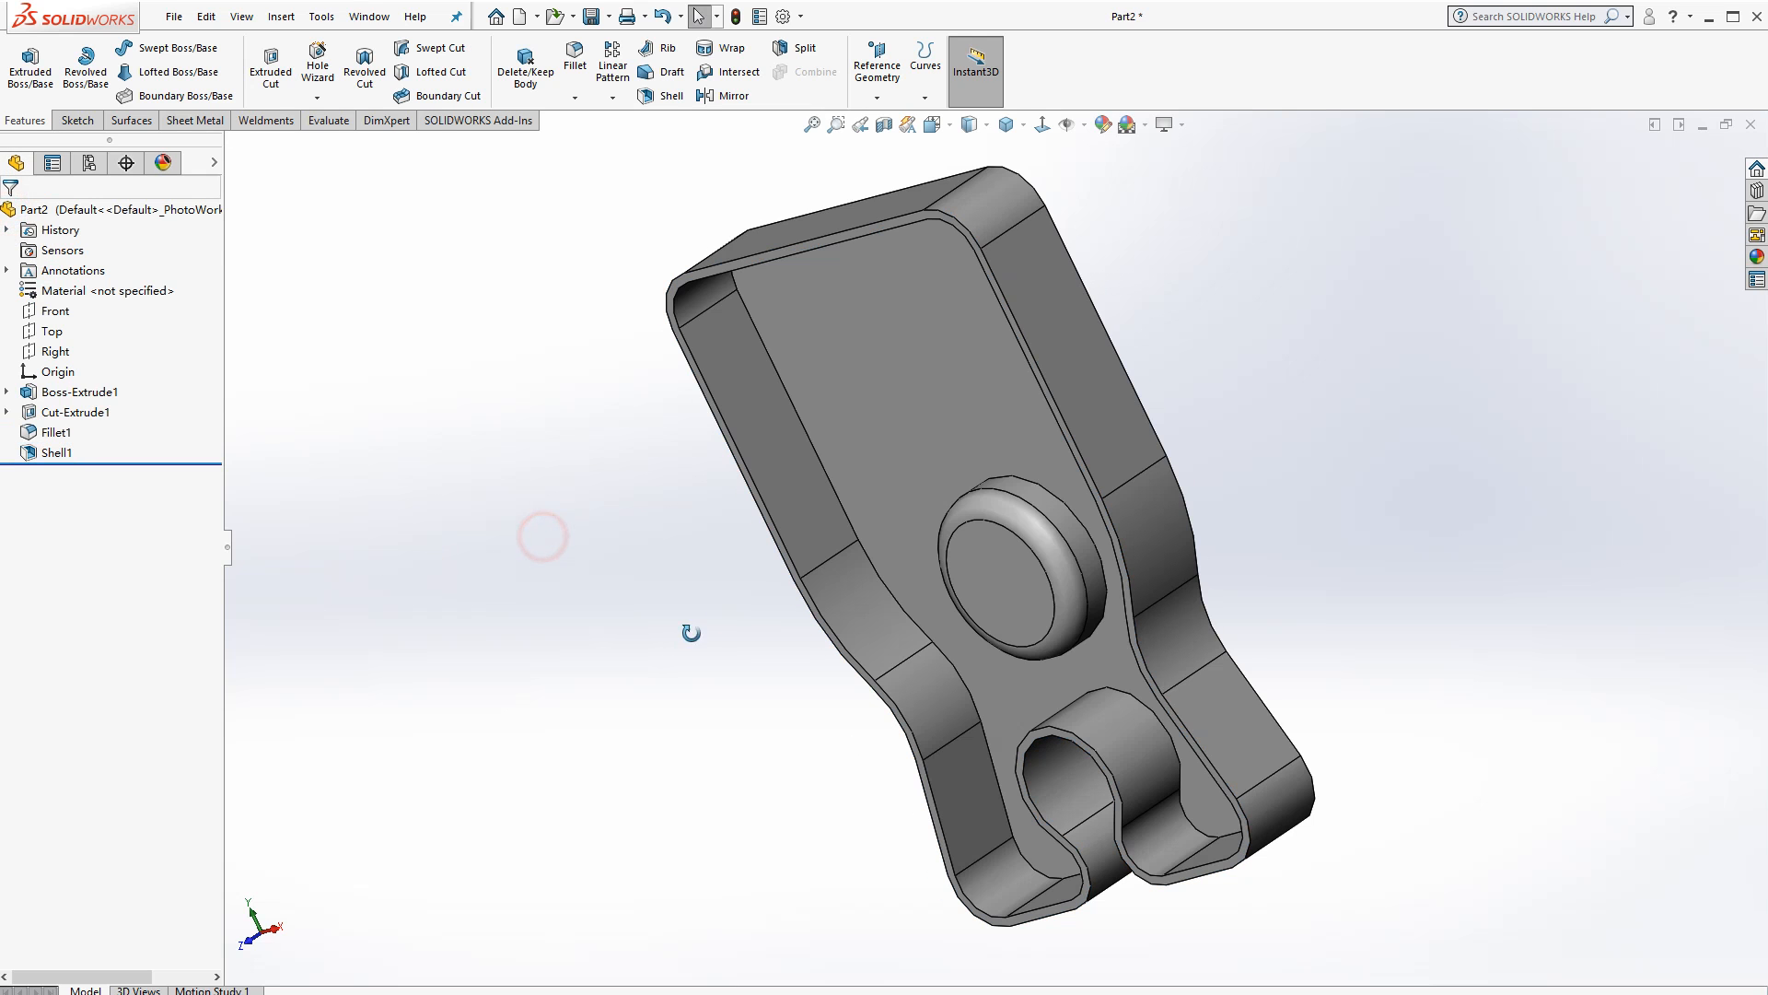
Start a new sketch on the rear flat face around the circular recess and view it straight on
middle_click_drag(691, 632, 1073, 189)
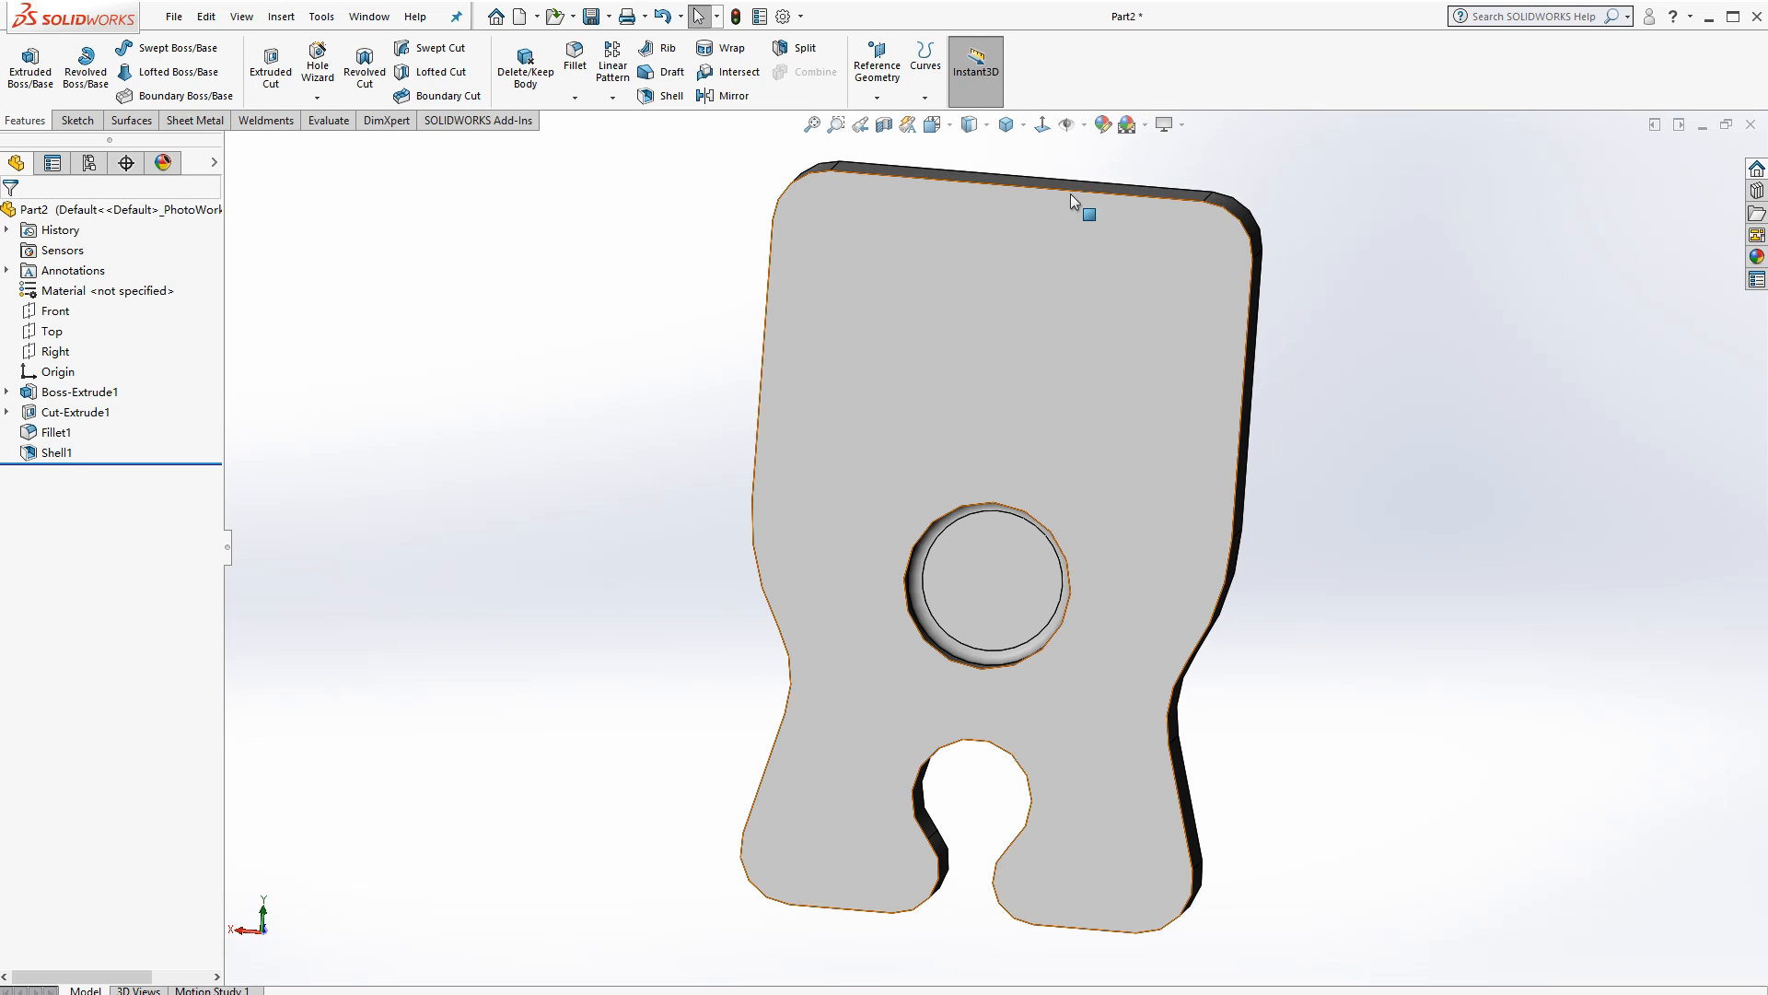
left_click(1004, 124)
left_click(1035, 138)
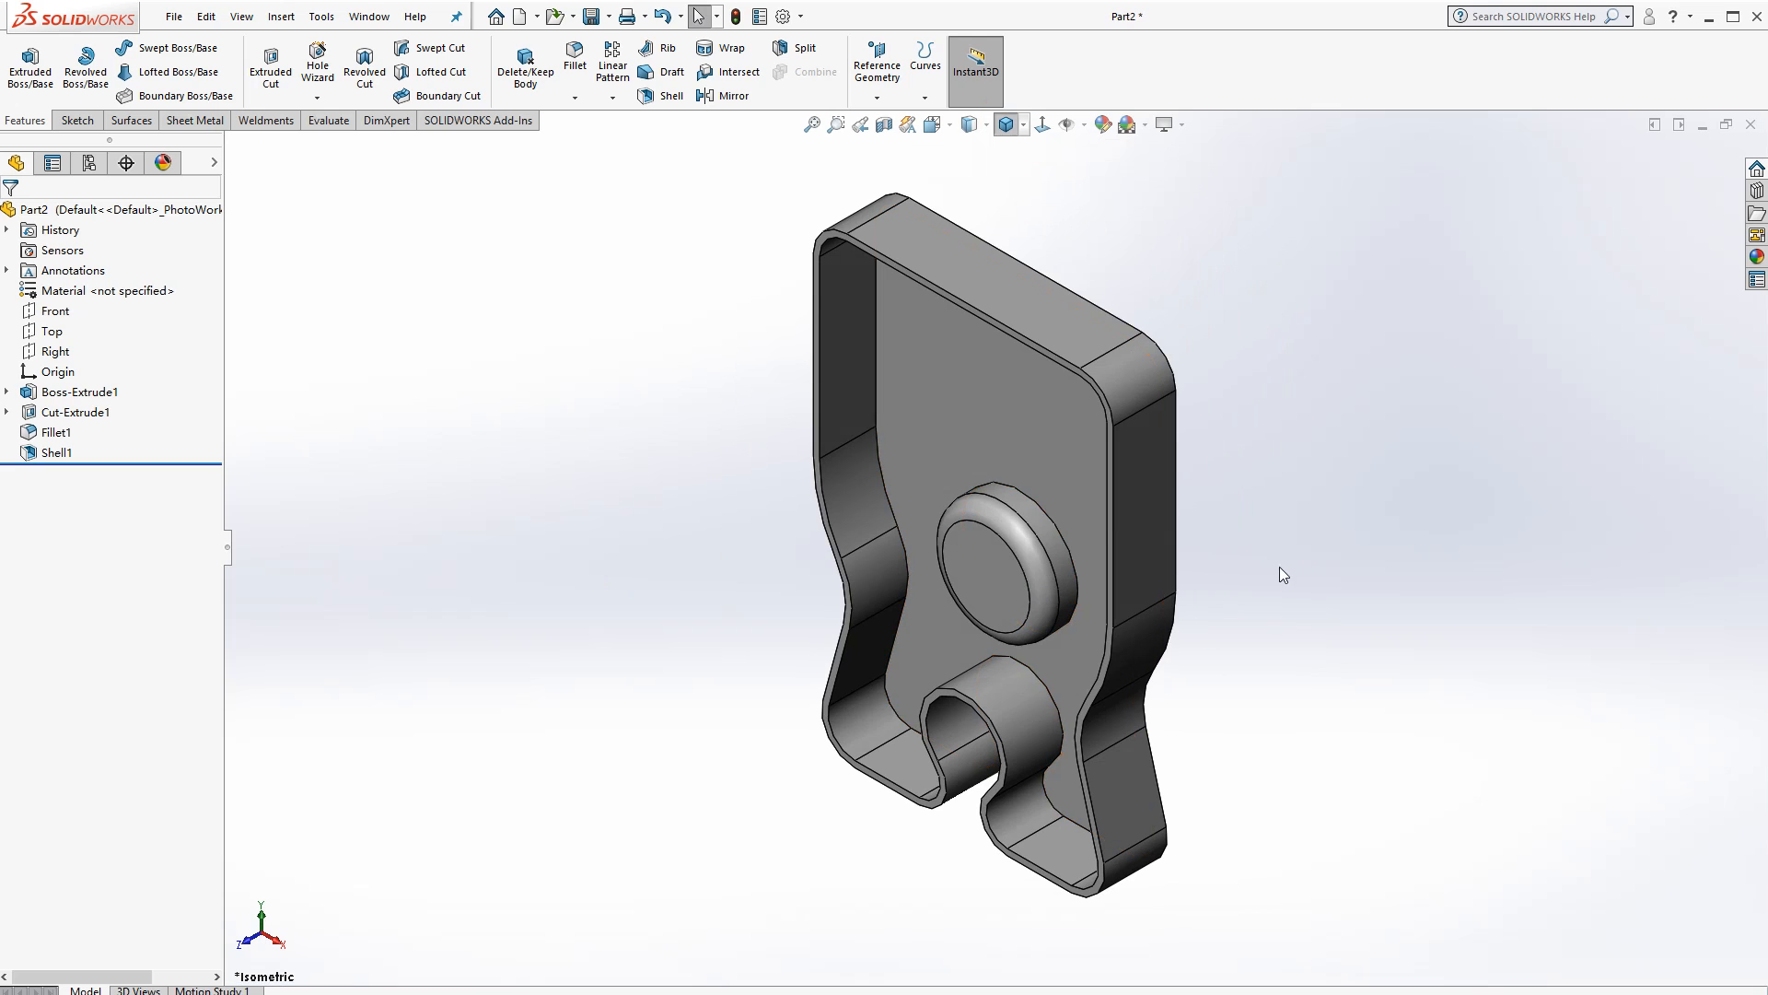
middle_click_drag(1219, 744, 887, 326)
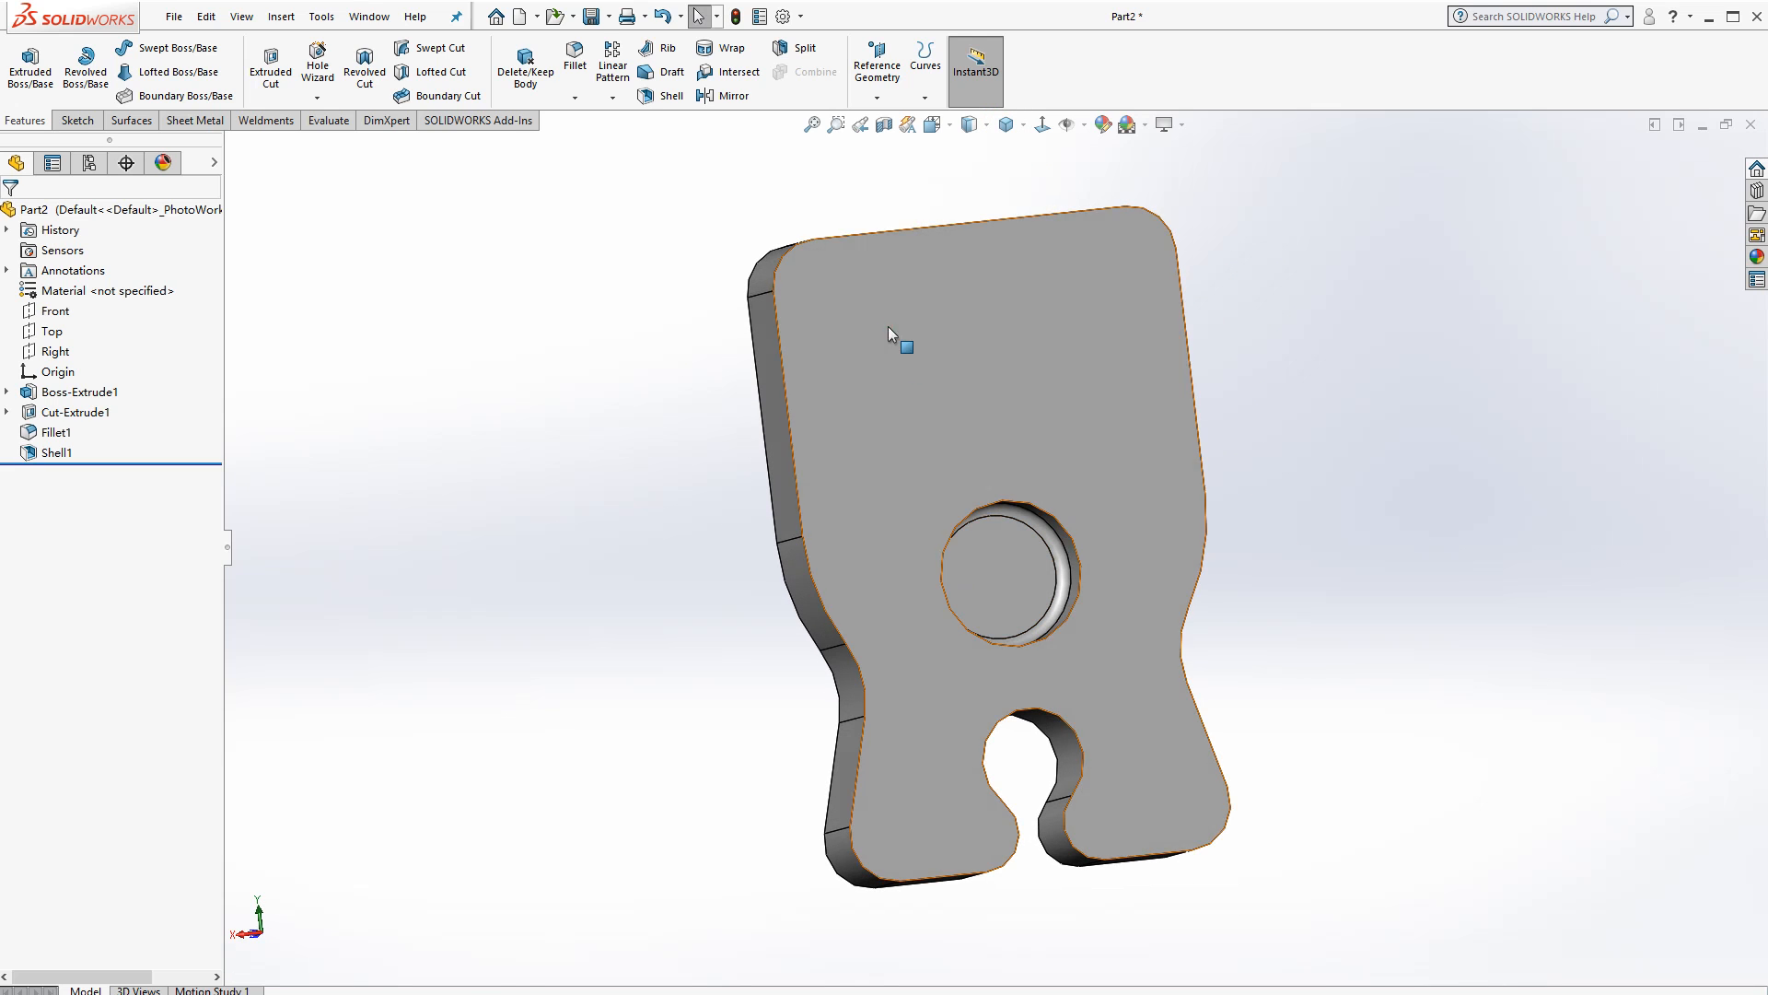
left_click(887, 326)
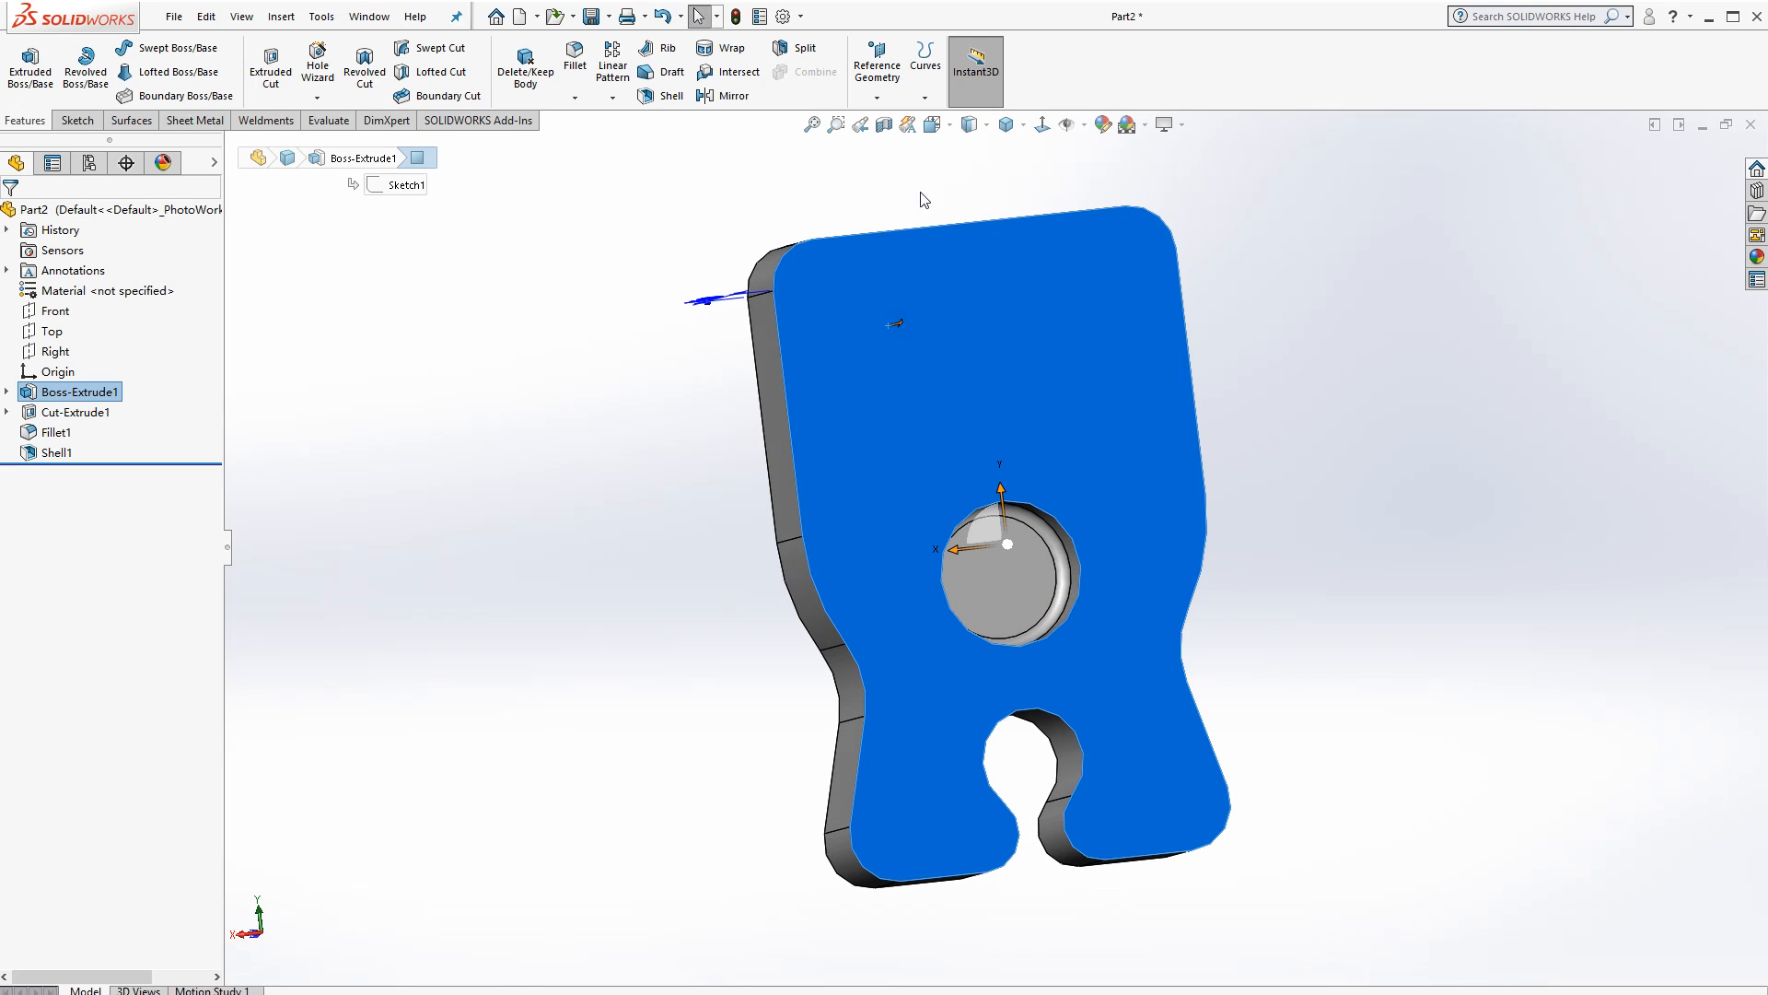
left_click(1041, 128)
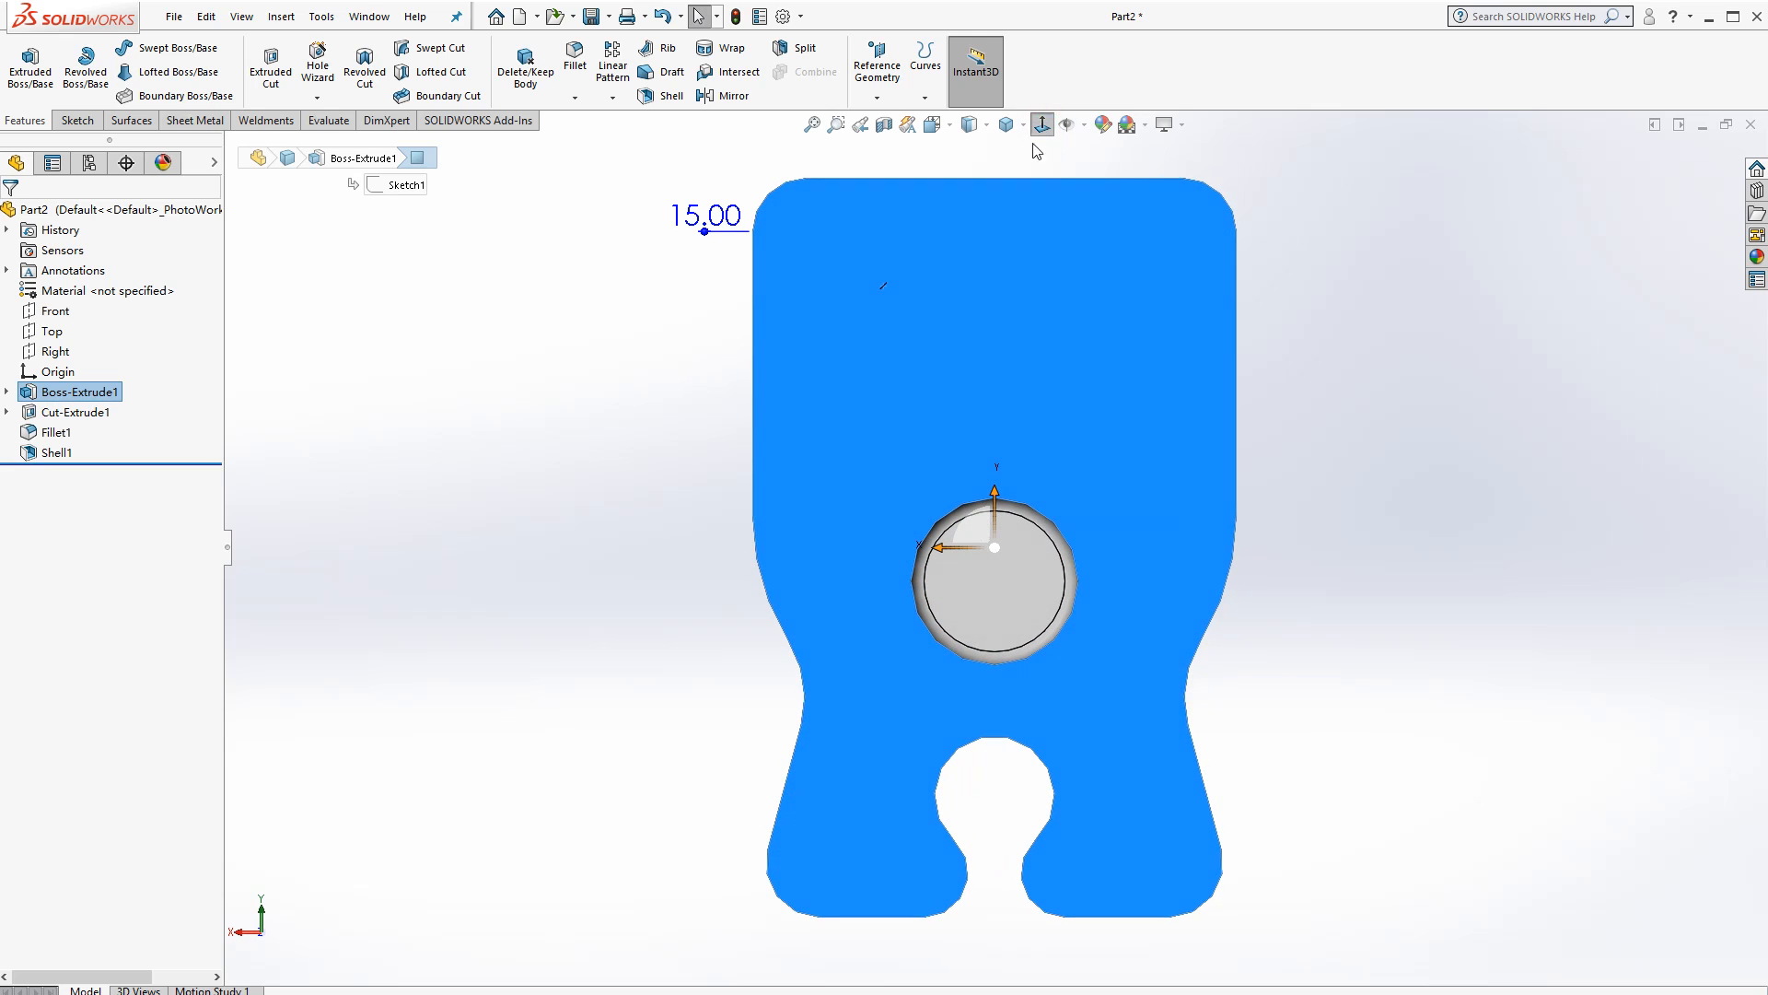
left_click(78, 121)
left_click(23, 62)
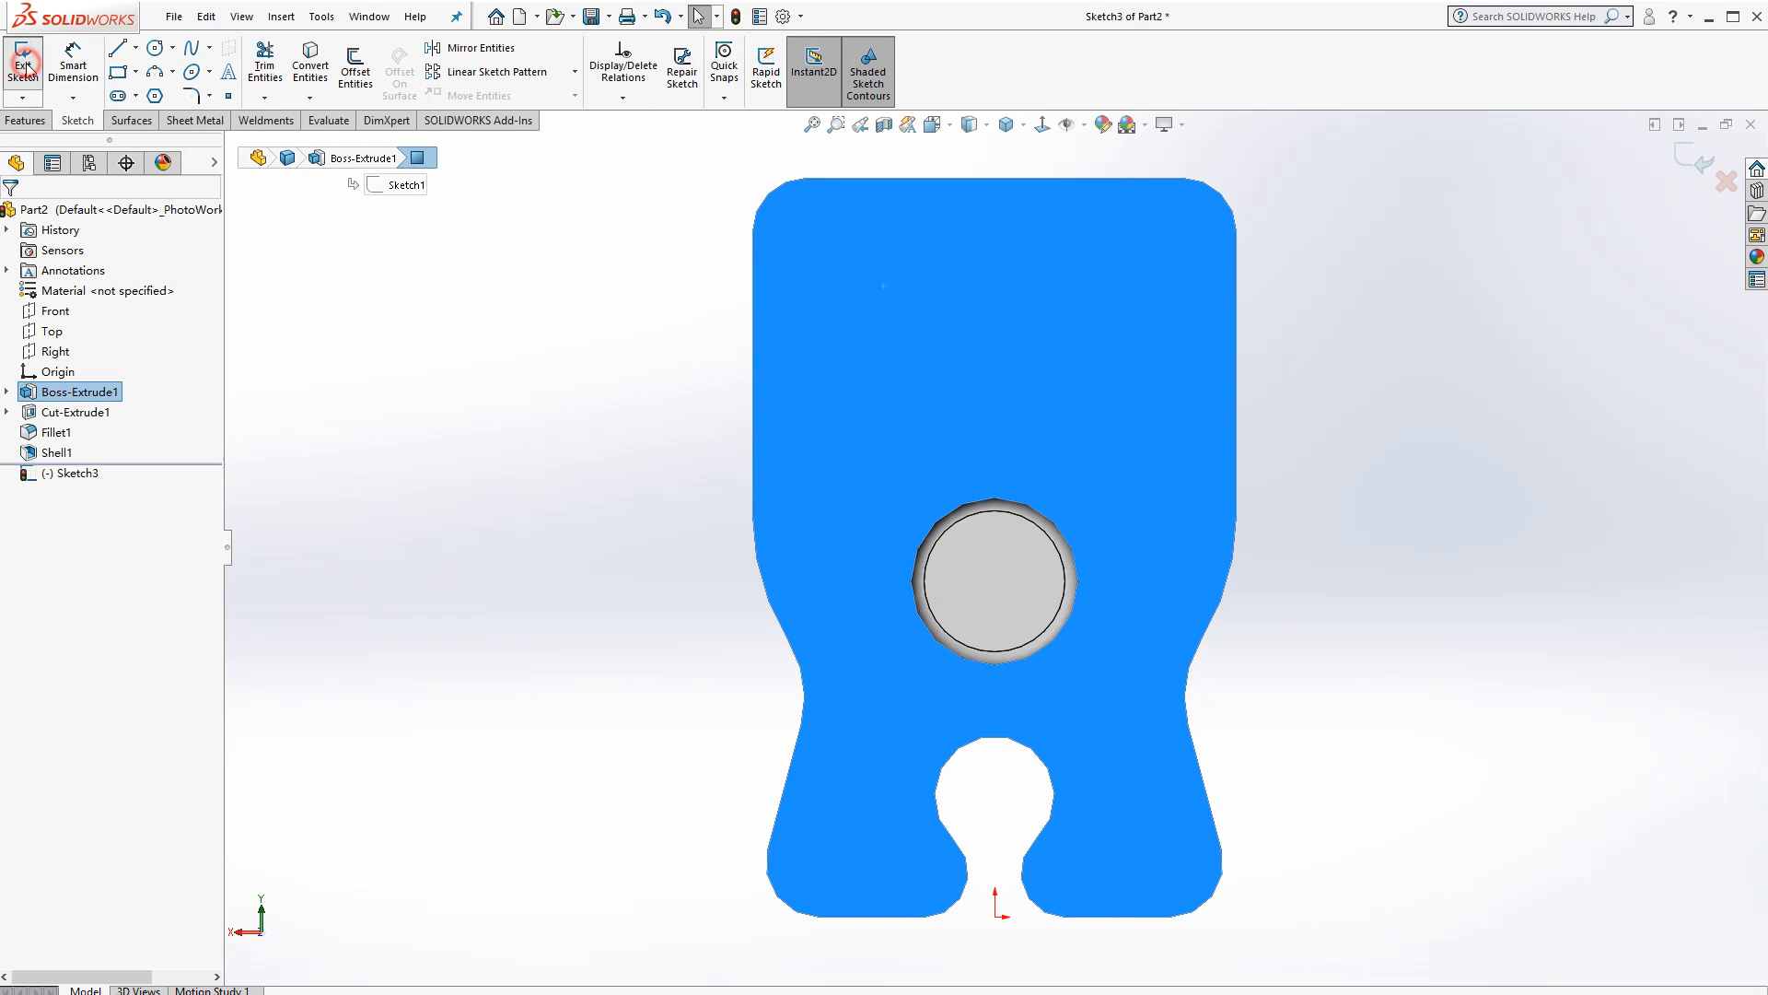
left_click(553, 389)
Sketch a construction circle about 71 mm in radius, centred on the keyhole's arc centre
left_click(156, 48)
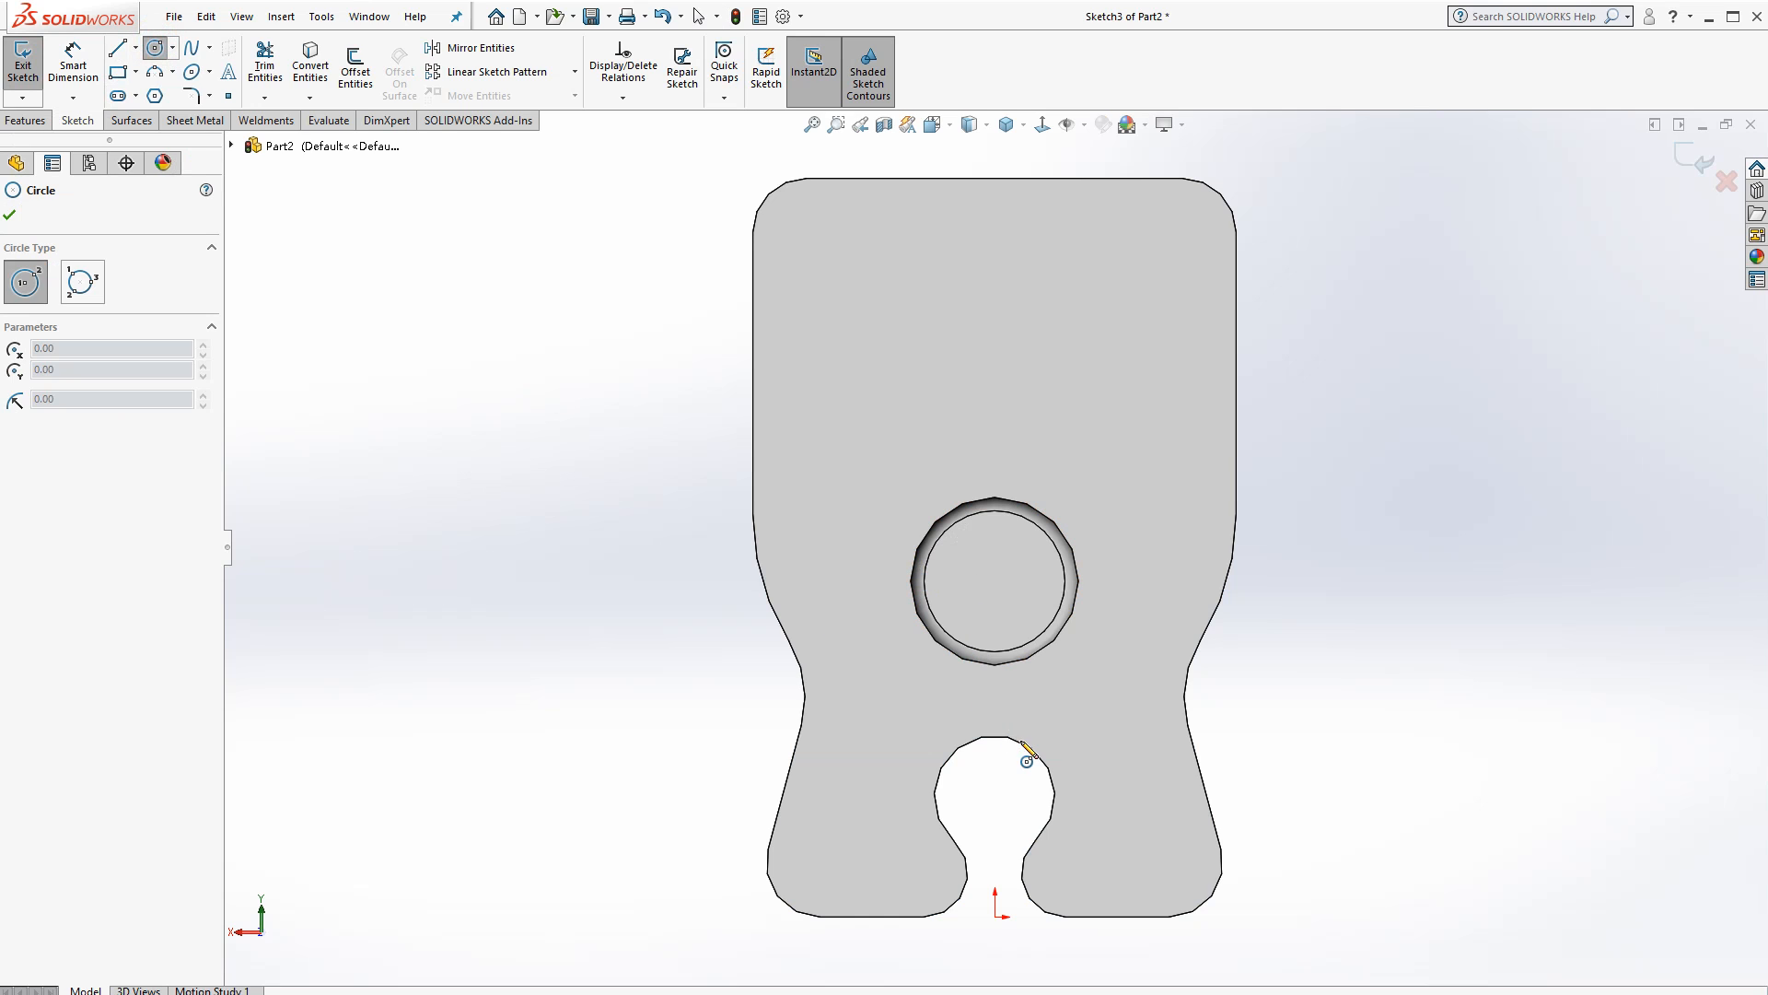
left_click(994, 796)
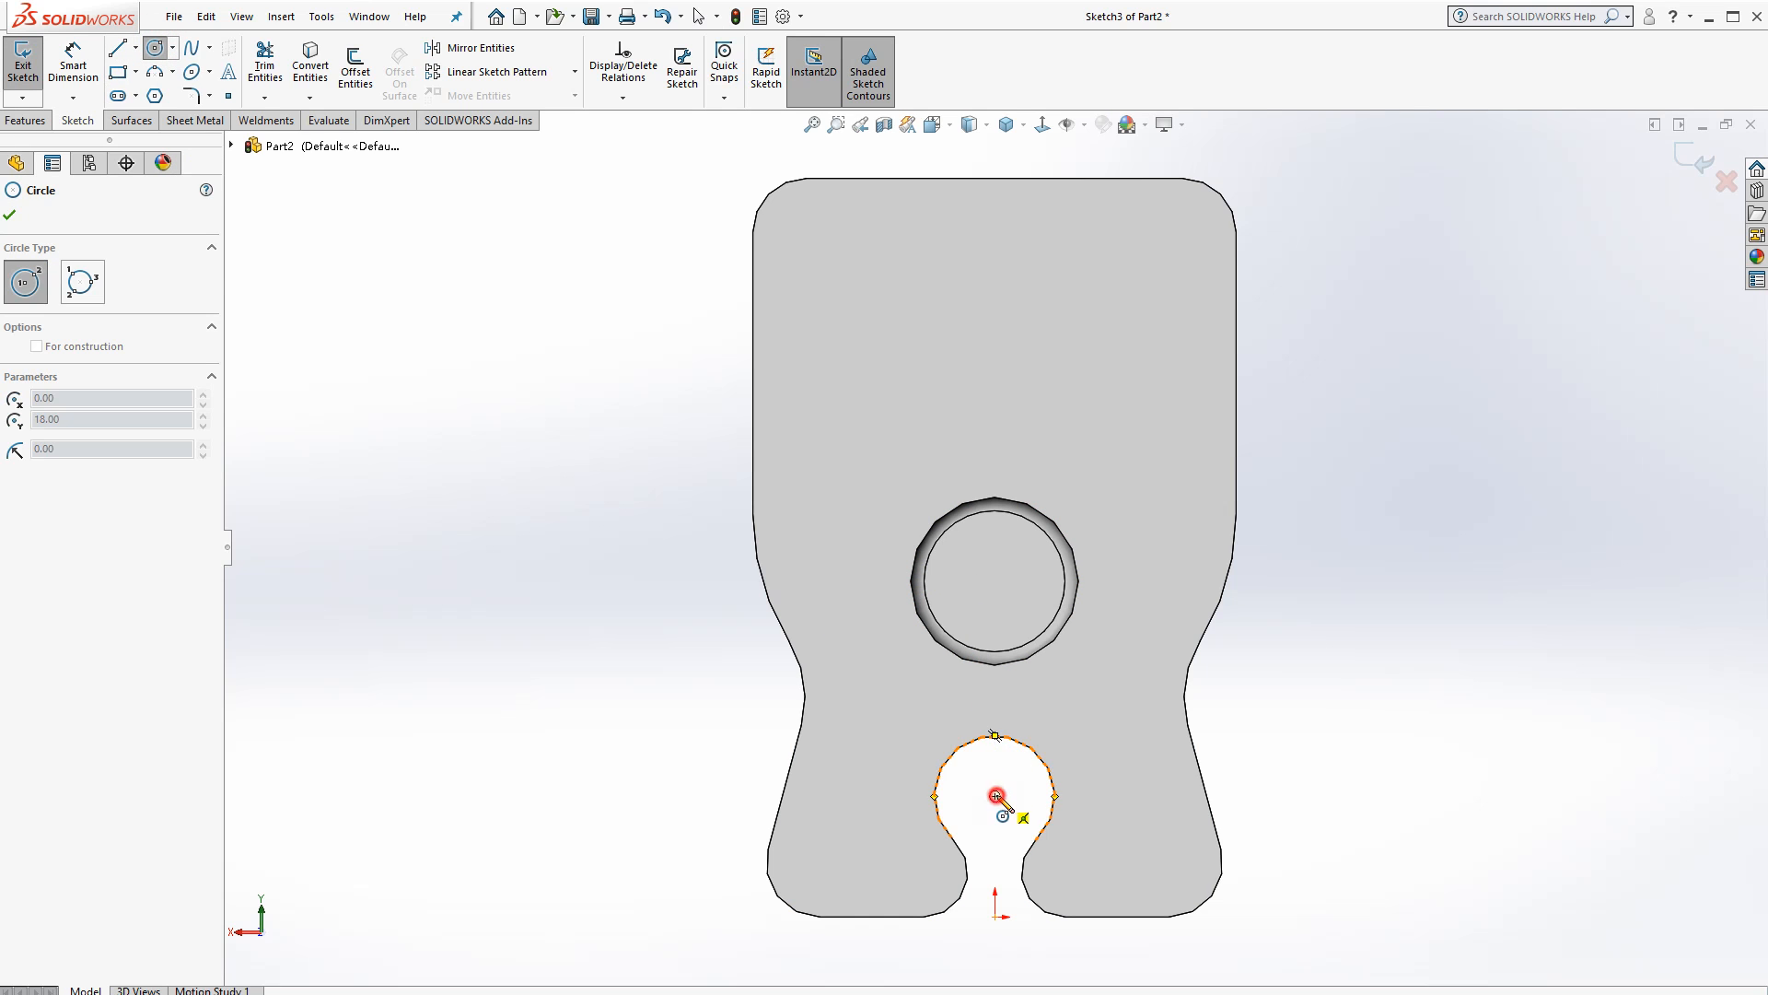
left_click(968, 317)
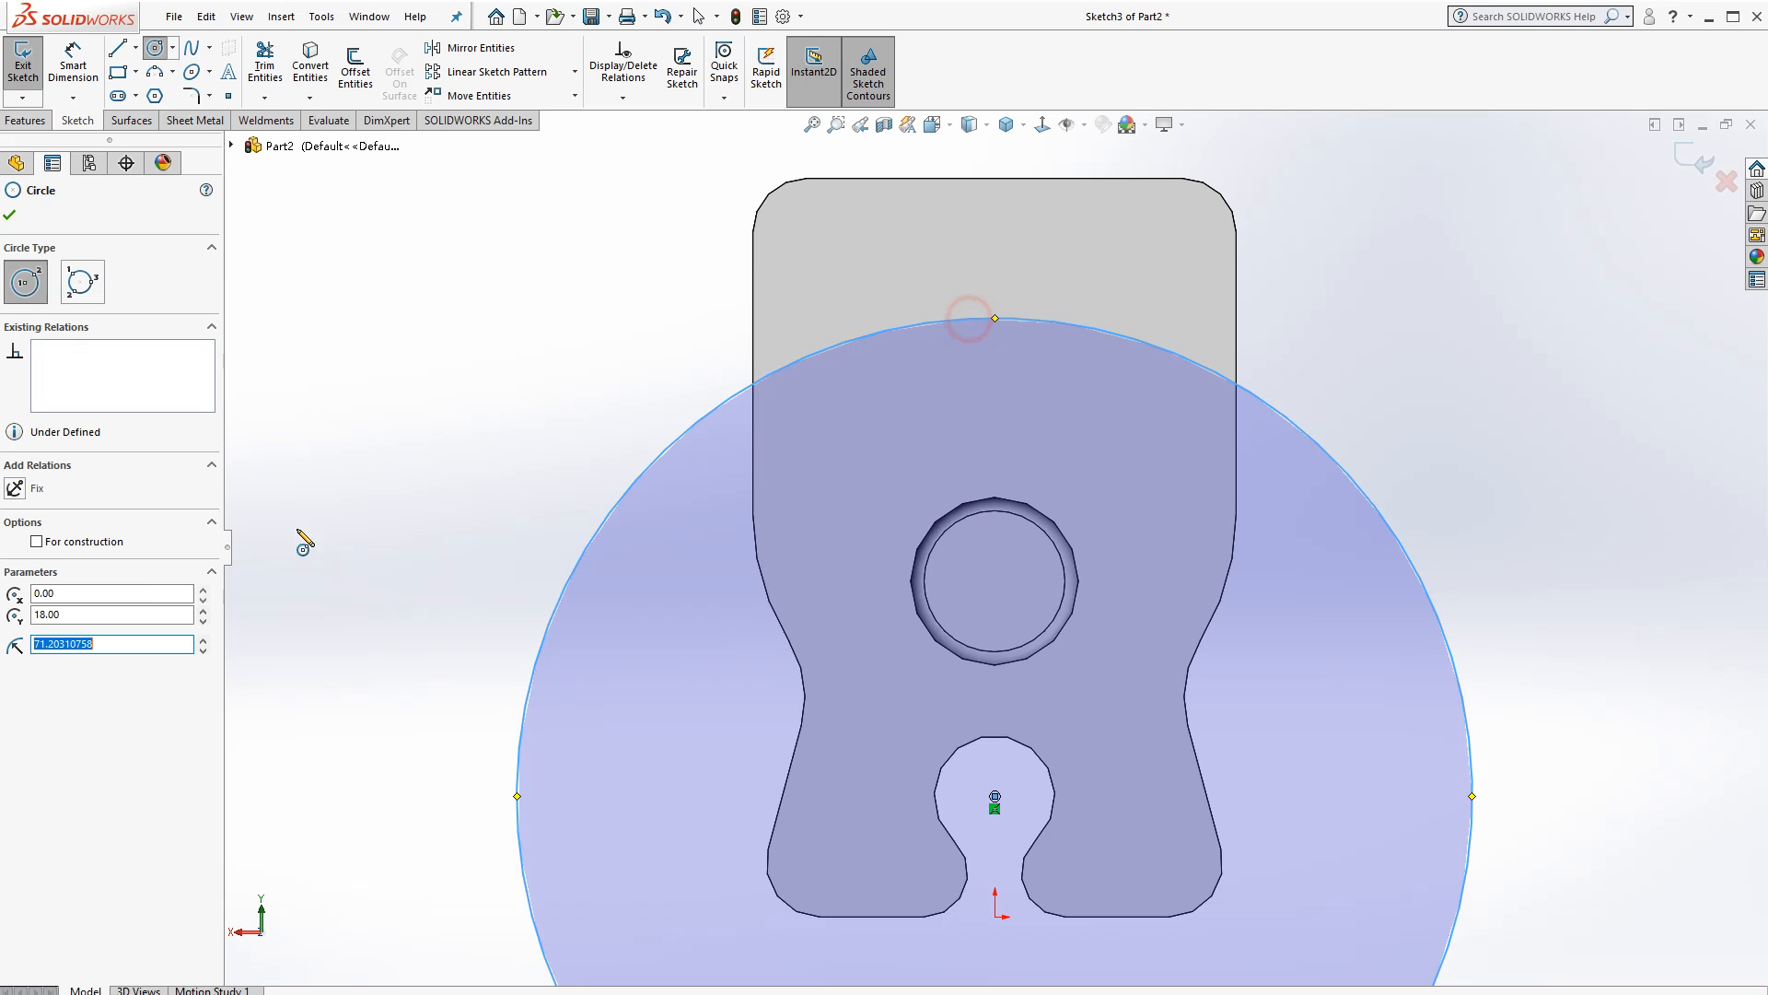
left_click(37, 543)
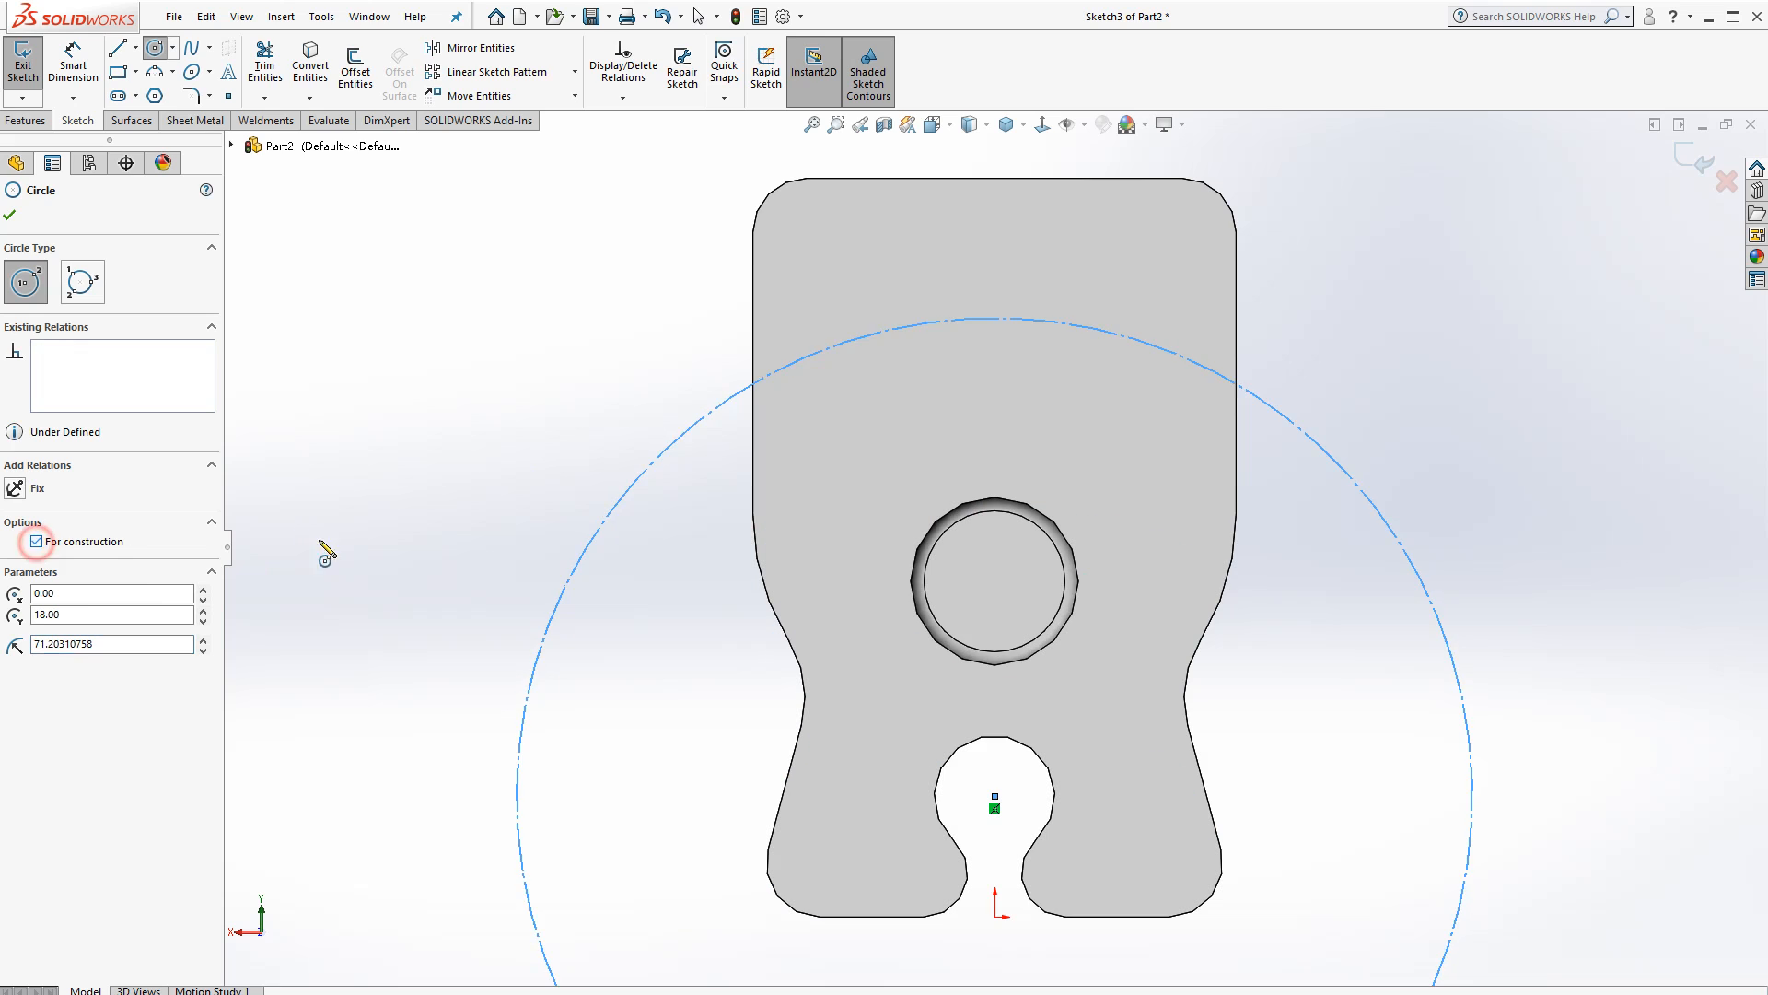
Draw a horizontal centerline across the plate's upper area above the construction circle, extending past both side edges
left_click(136, 48)
left_click(166, 86)
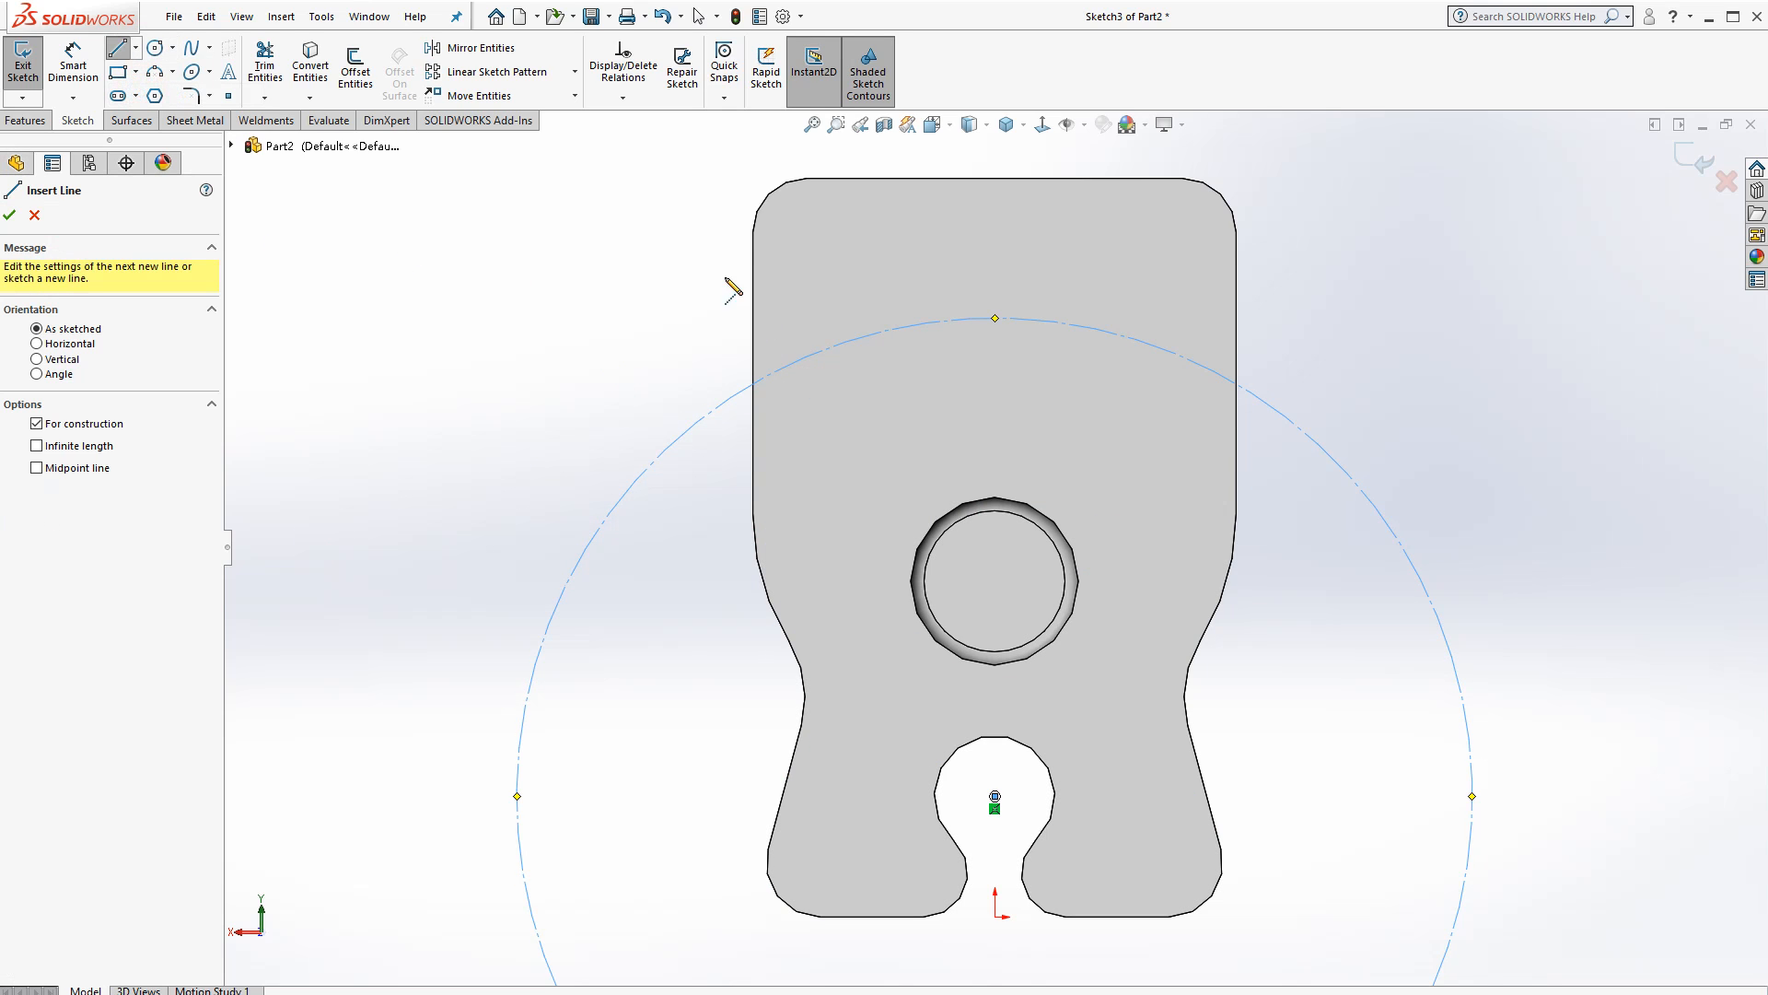
left_click(638, 238)
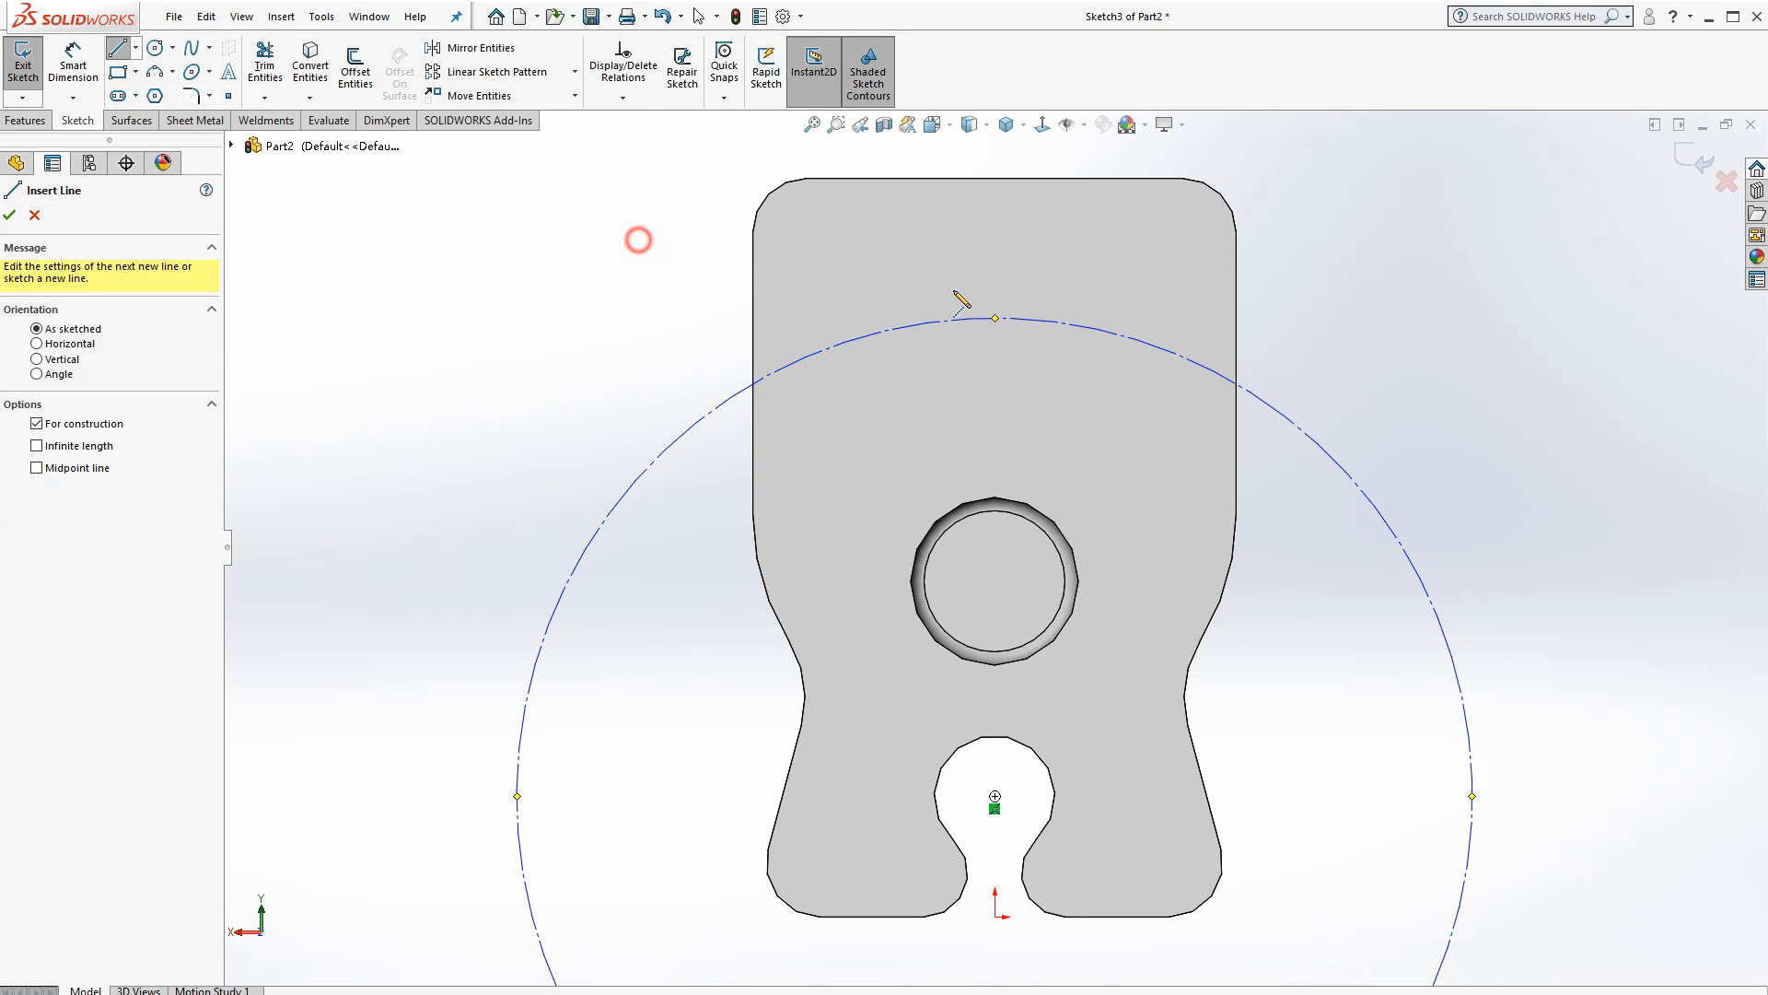
left_click(1348, 238)
key("Escape")
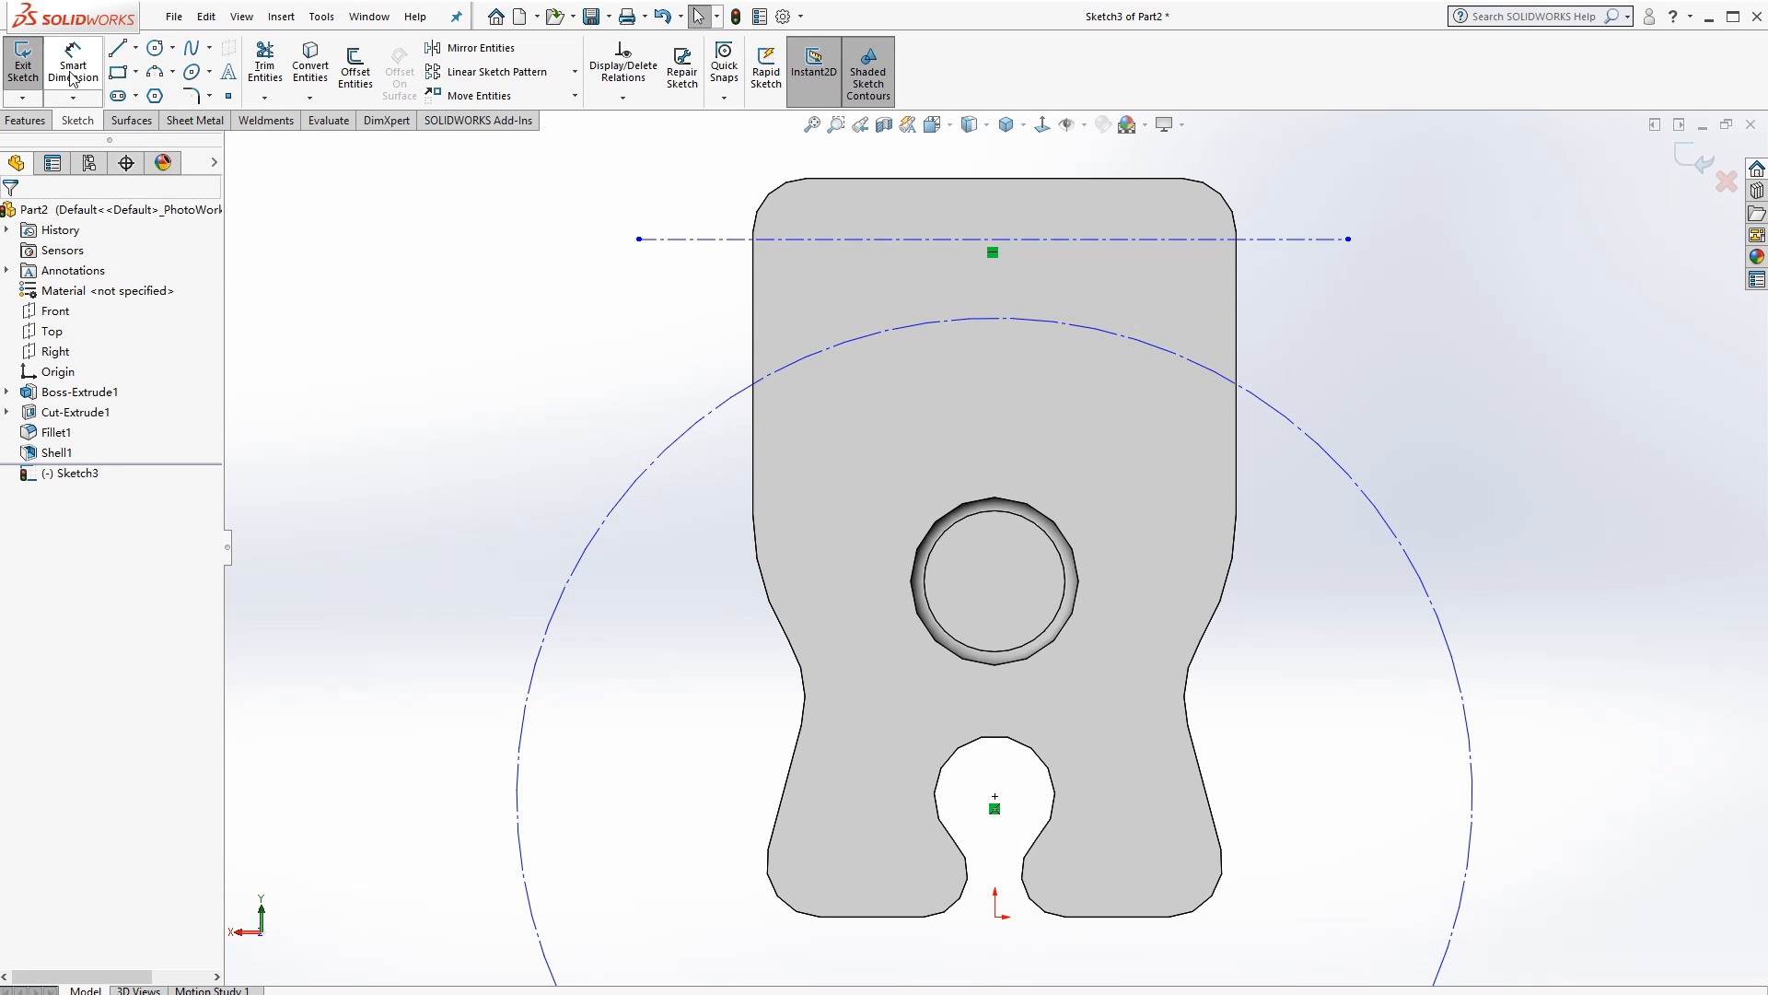
Dimension the construction circle's diameter as 120 mm
left_click(72, 80)
left_click(1269, 405)
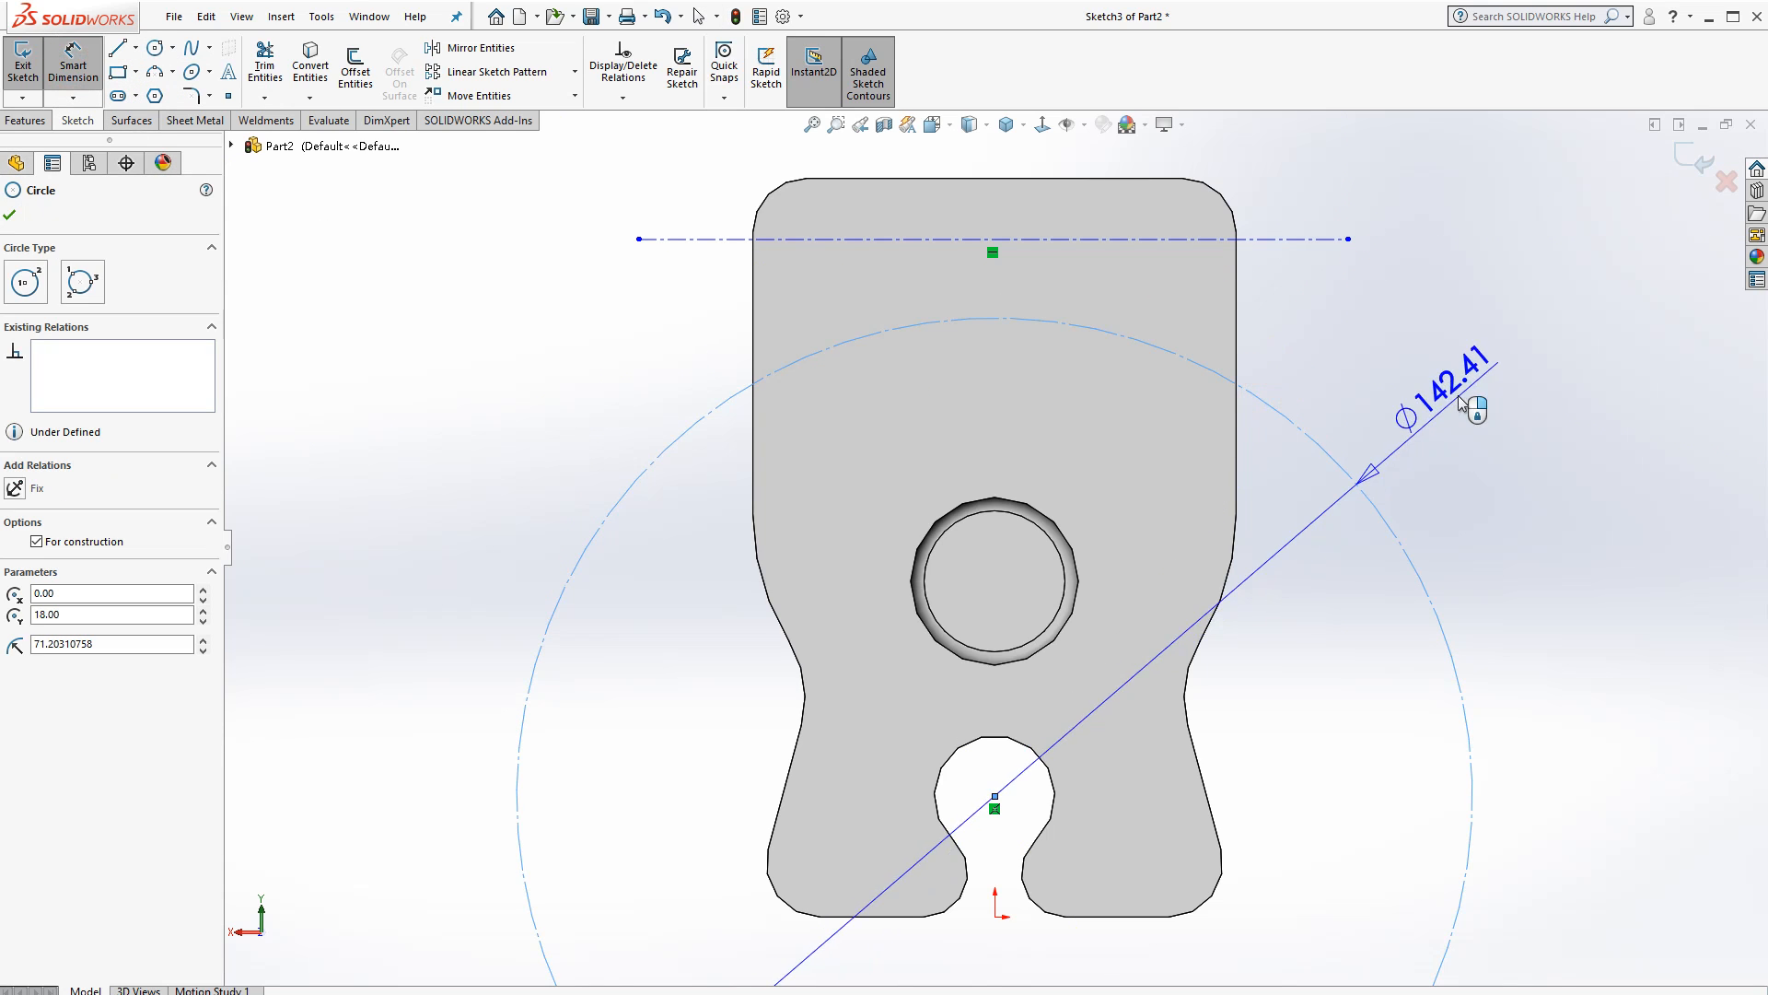
left_click(1464, 410)
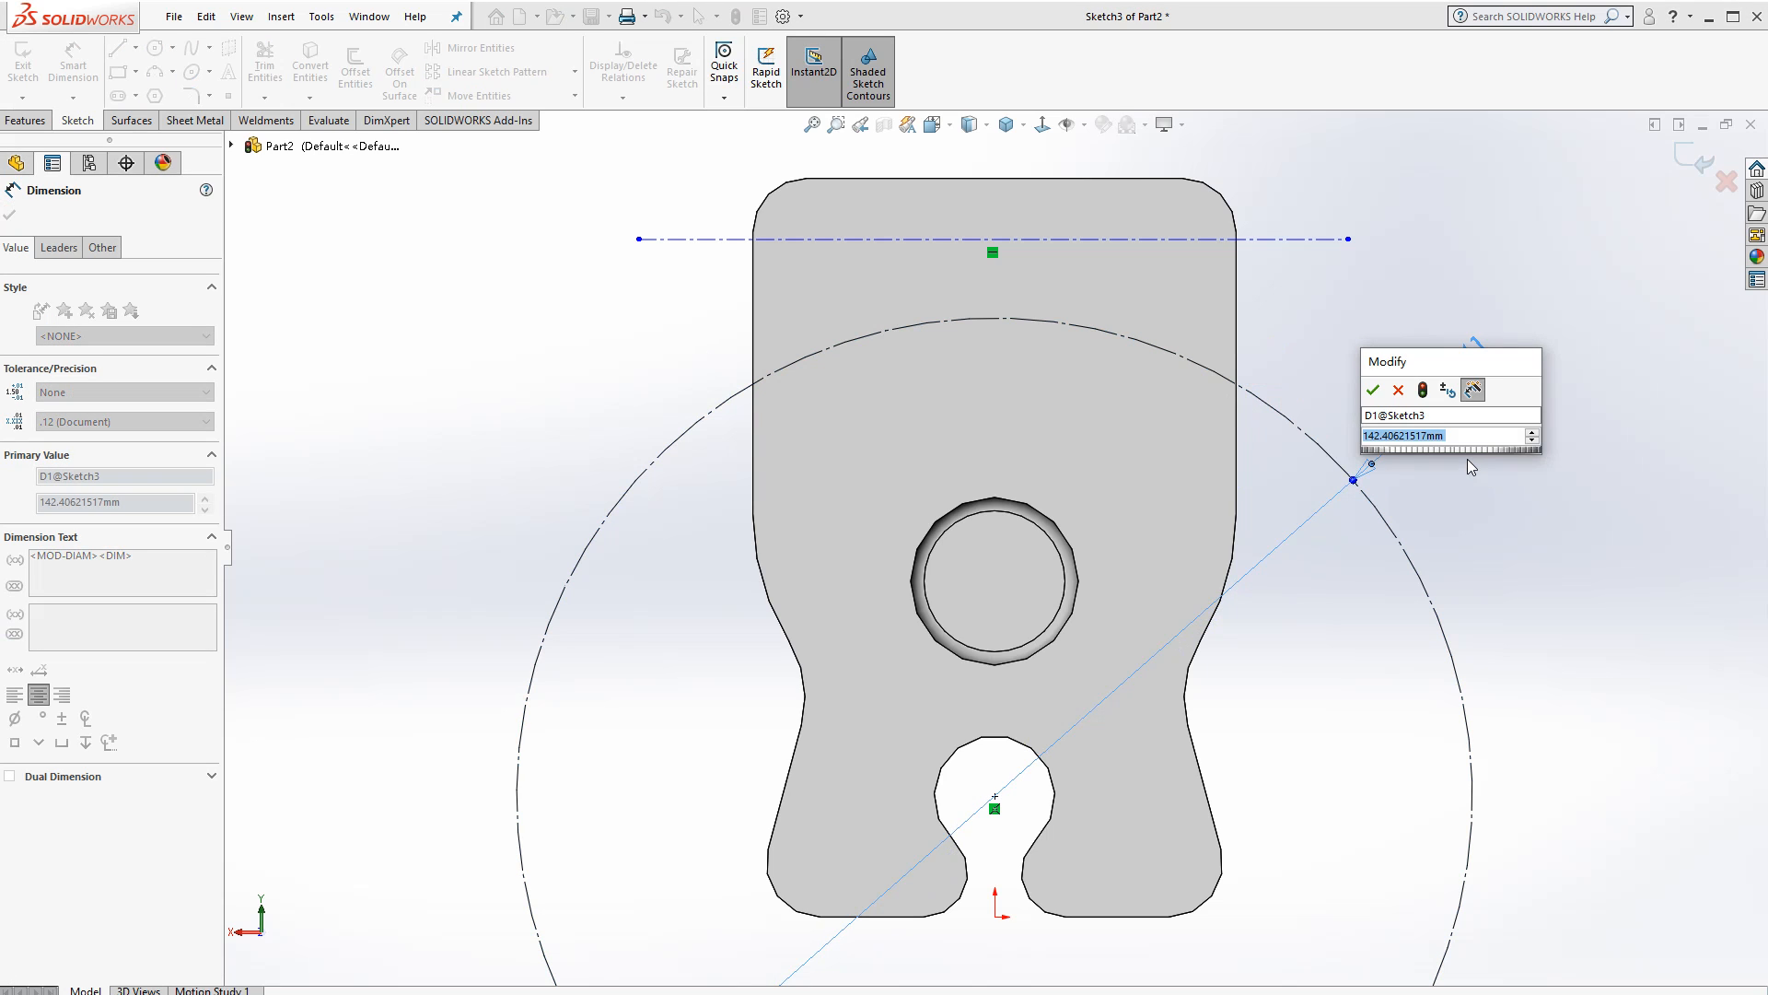
type("120")
key("Return")
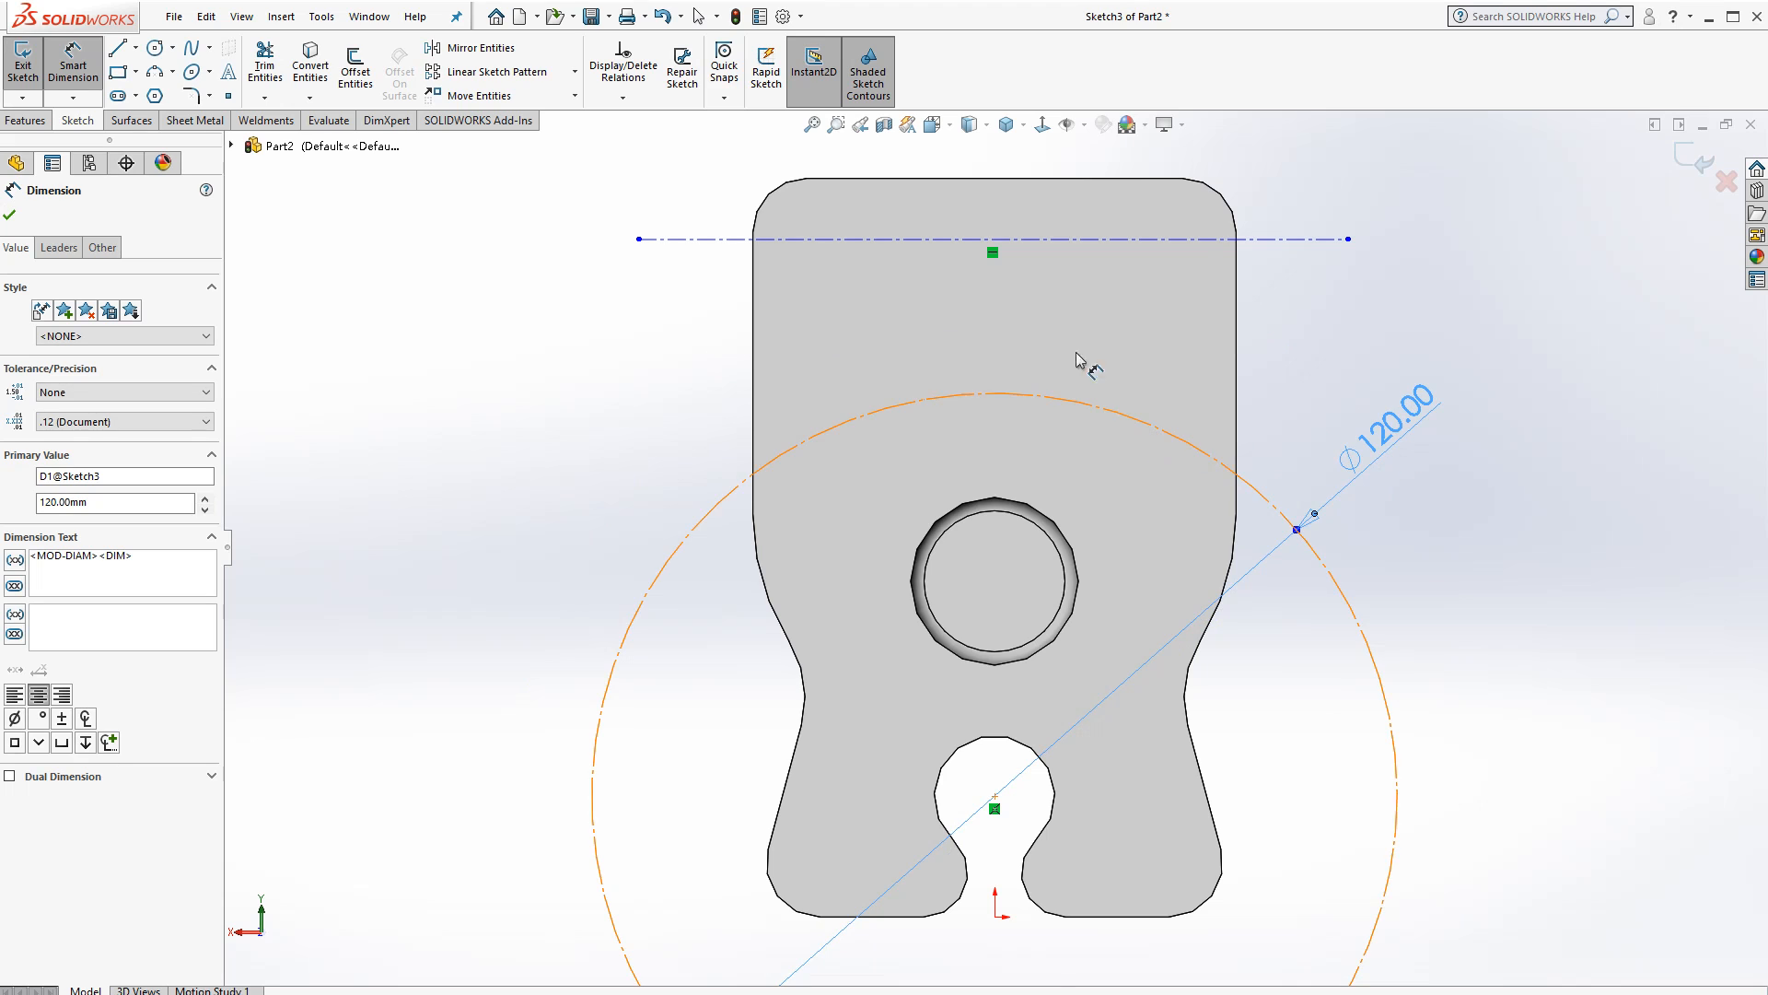
Dimension the horizontal centerline 10 mm below the plate's upper straight edge
left_click(865, 180)
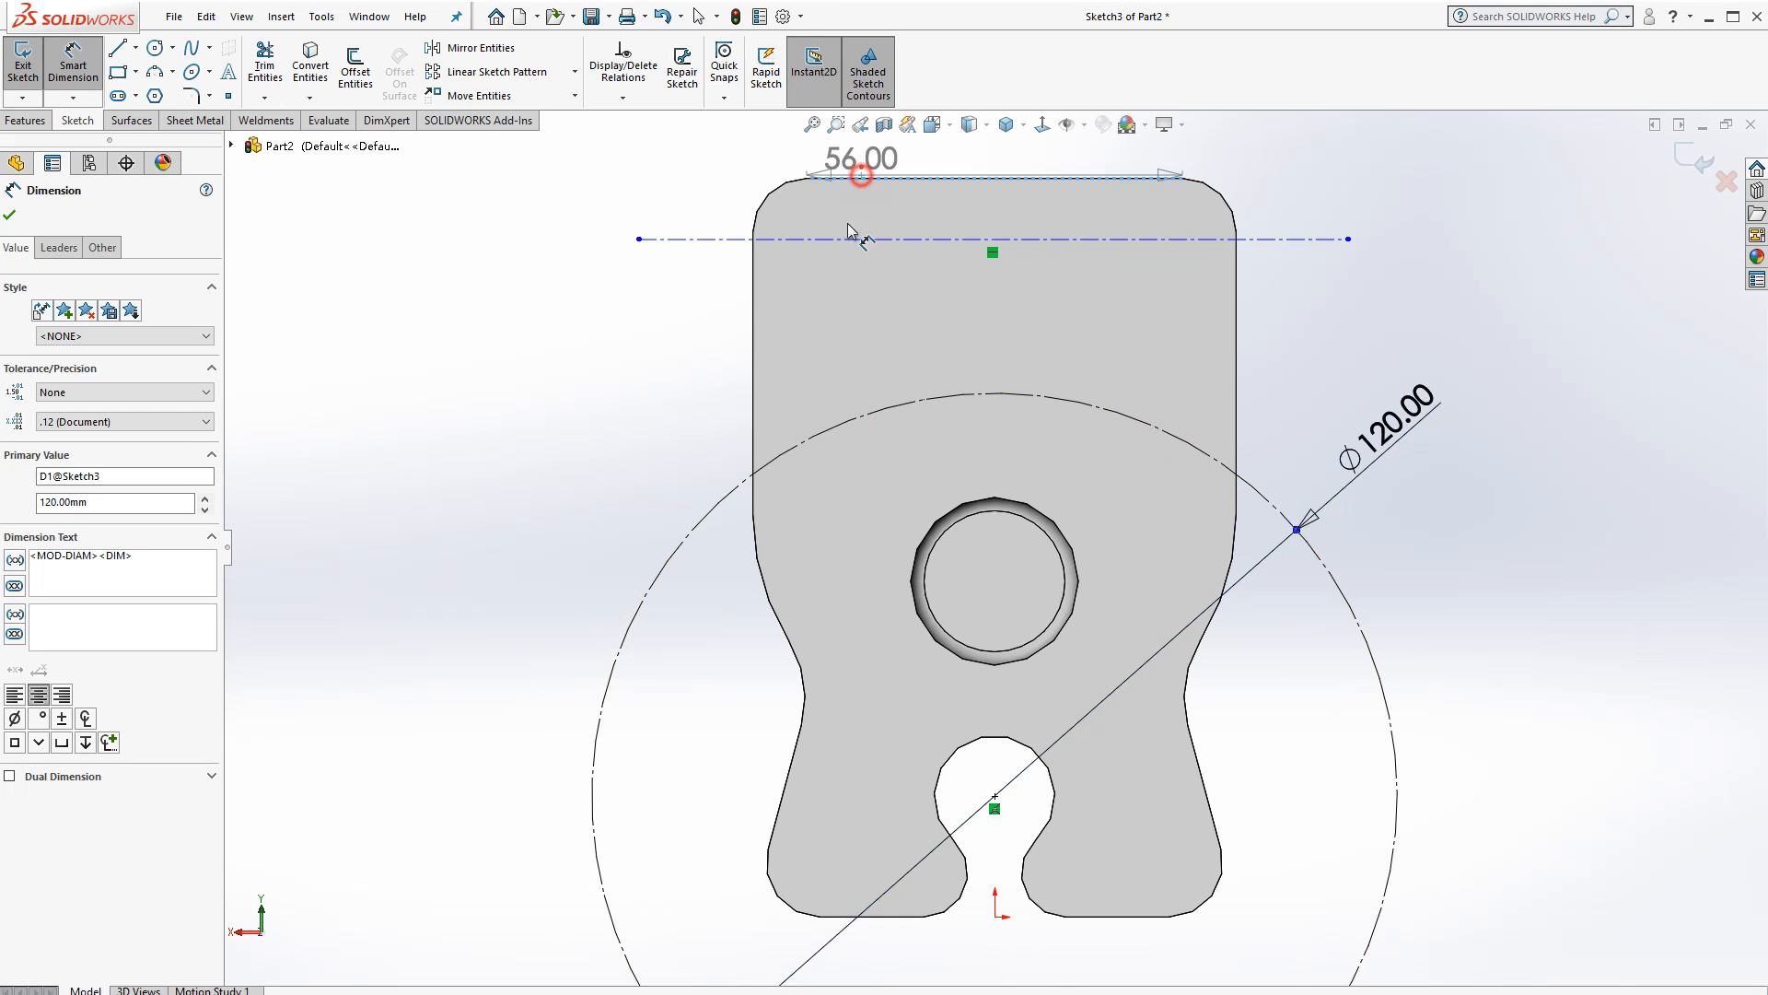
left_click(838, 239)
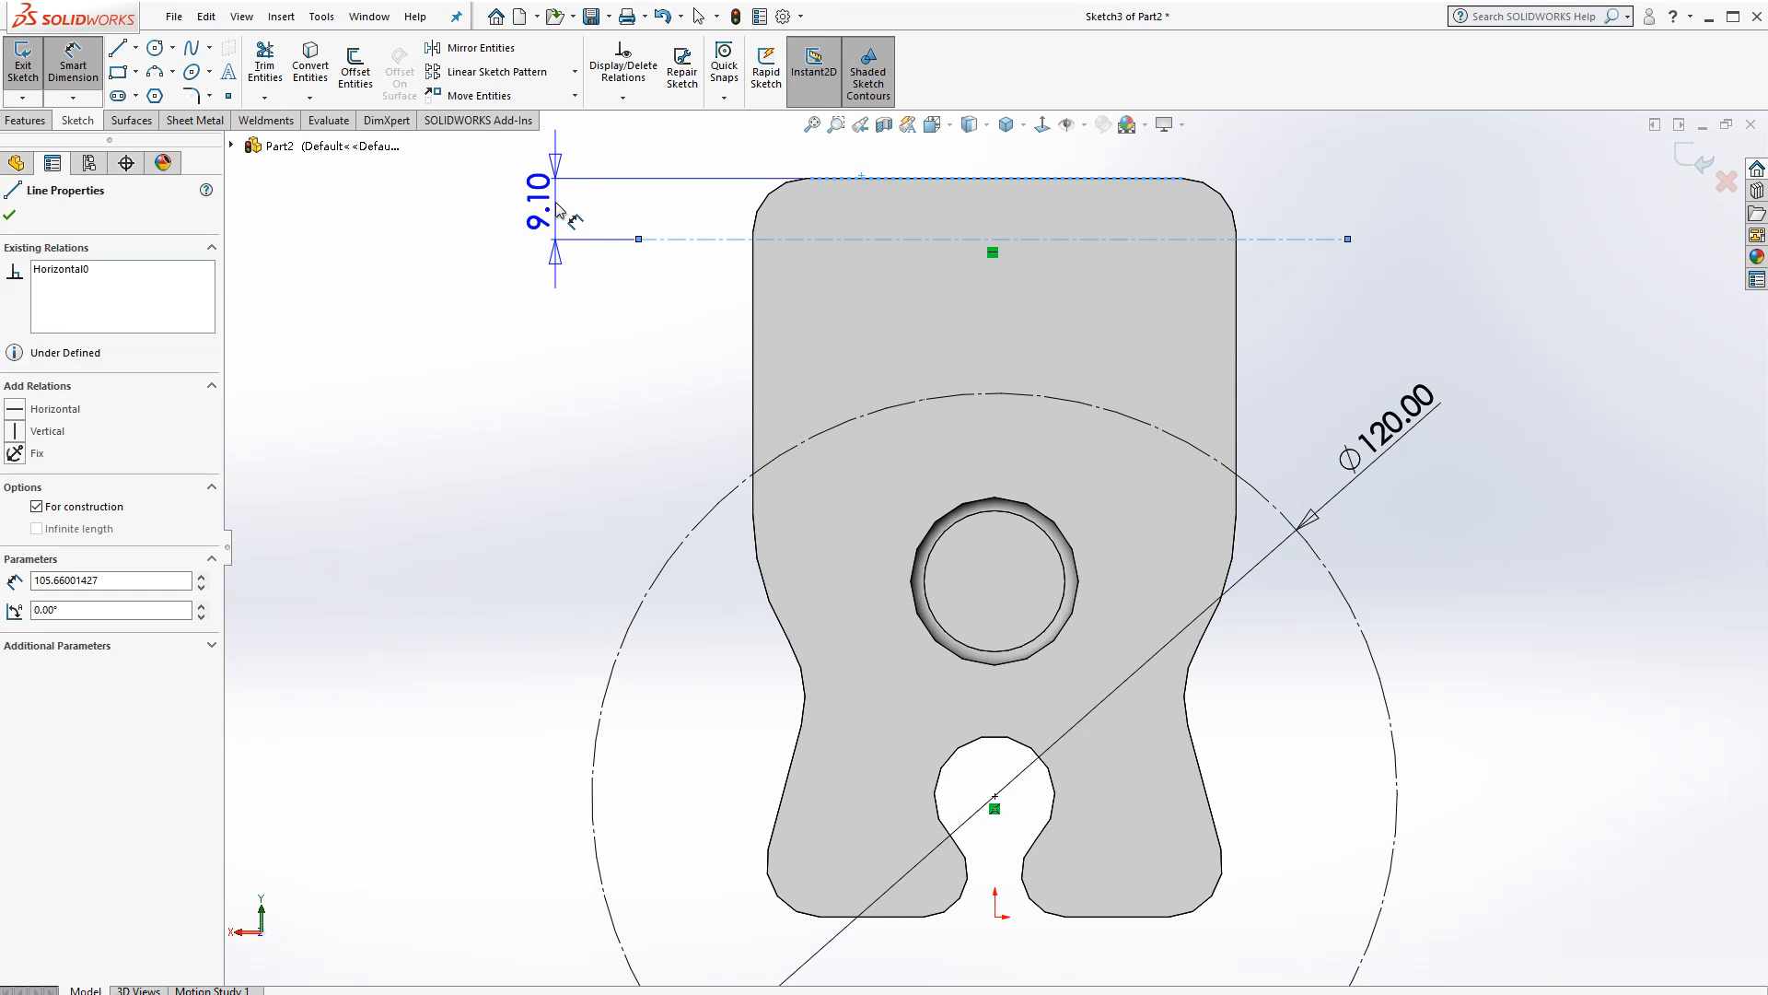
left_click(557, 217)
type("10")
key("Return")
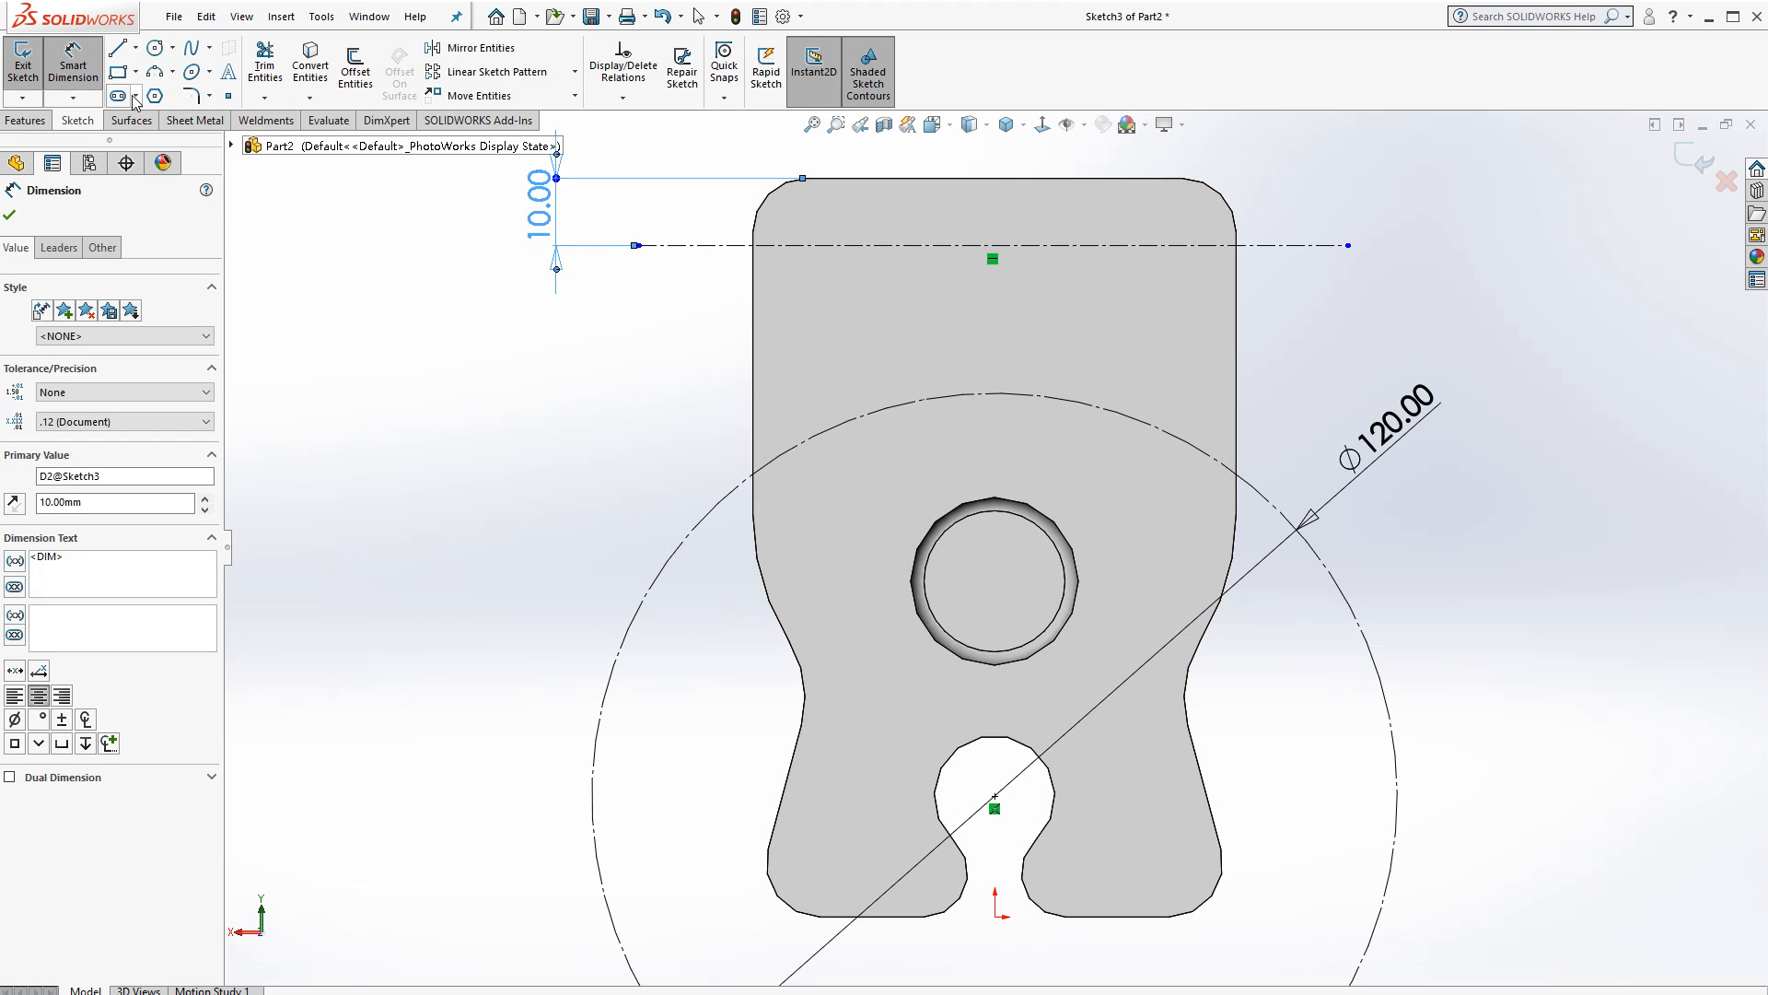
Sketch a vertical straight slot about 28.5 mm between centres and 7.7 mm wide, from the centerline to the construction circle near one side edge
left_click(118, 95)
left_click(813, 245)
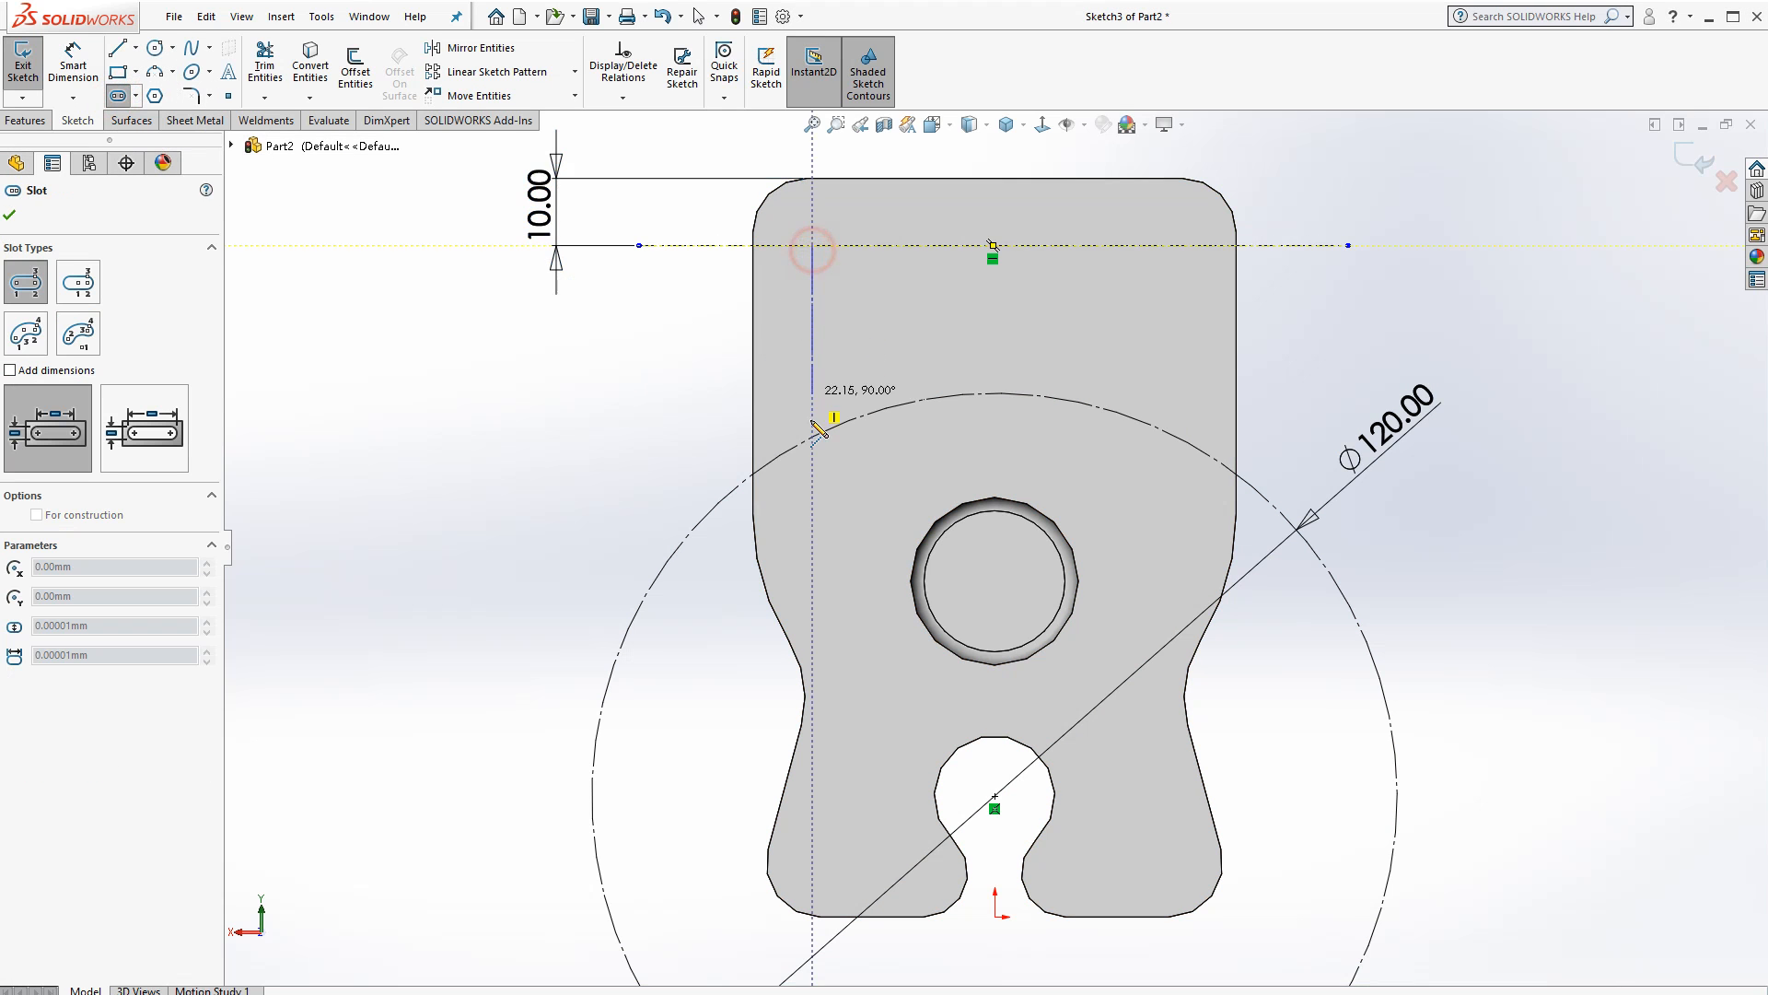
left_click(812, 436)
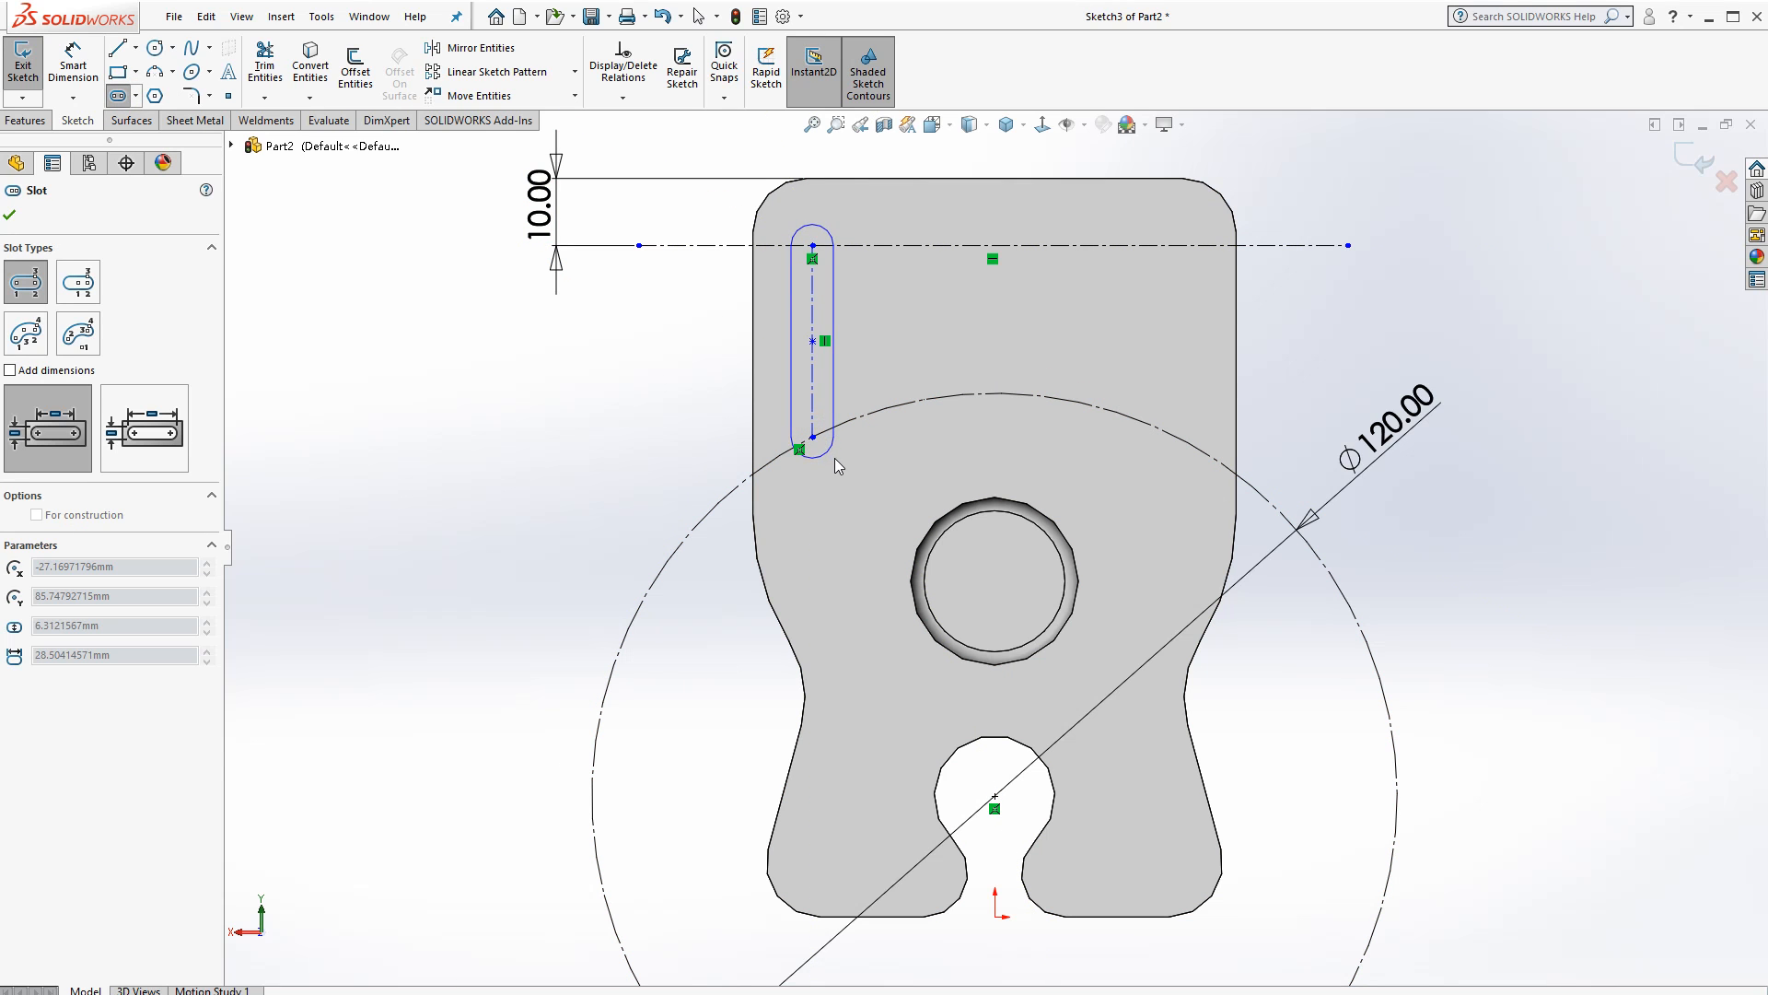
left_click(838, 458)
scroll(814, 280, "down", 3)
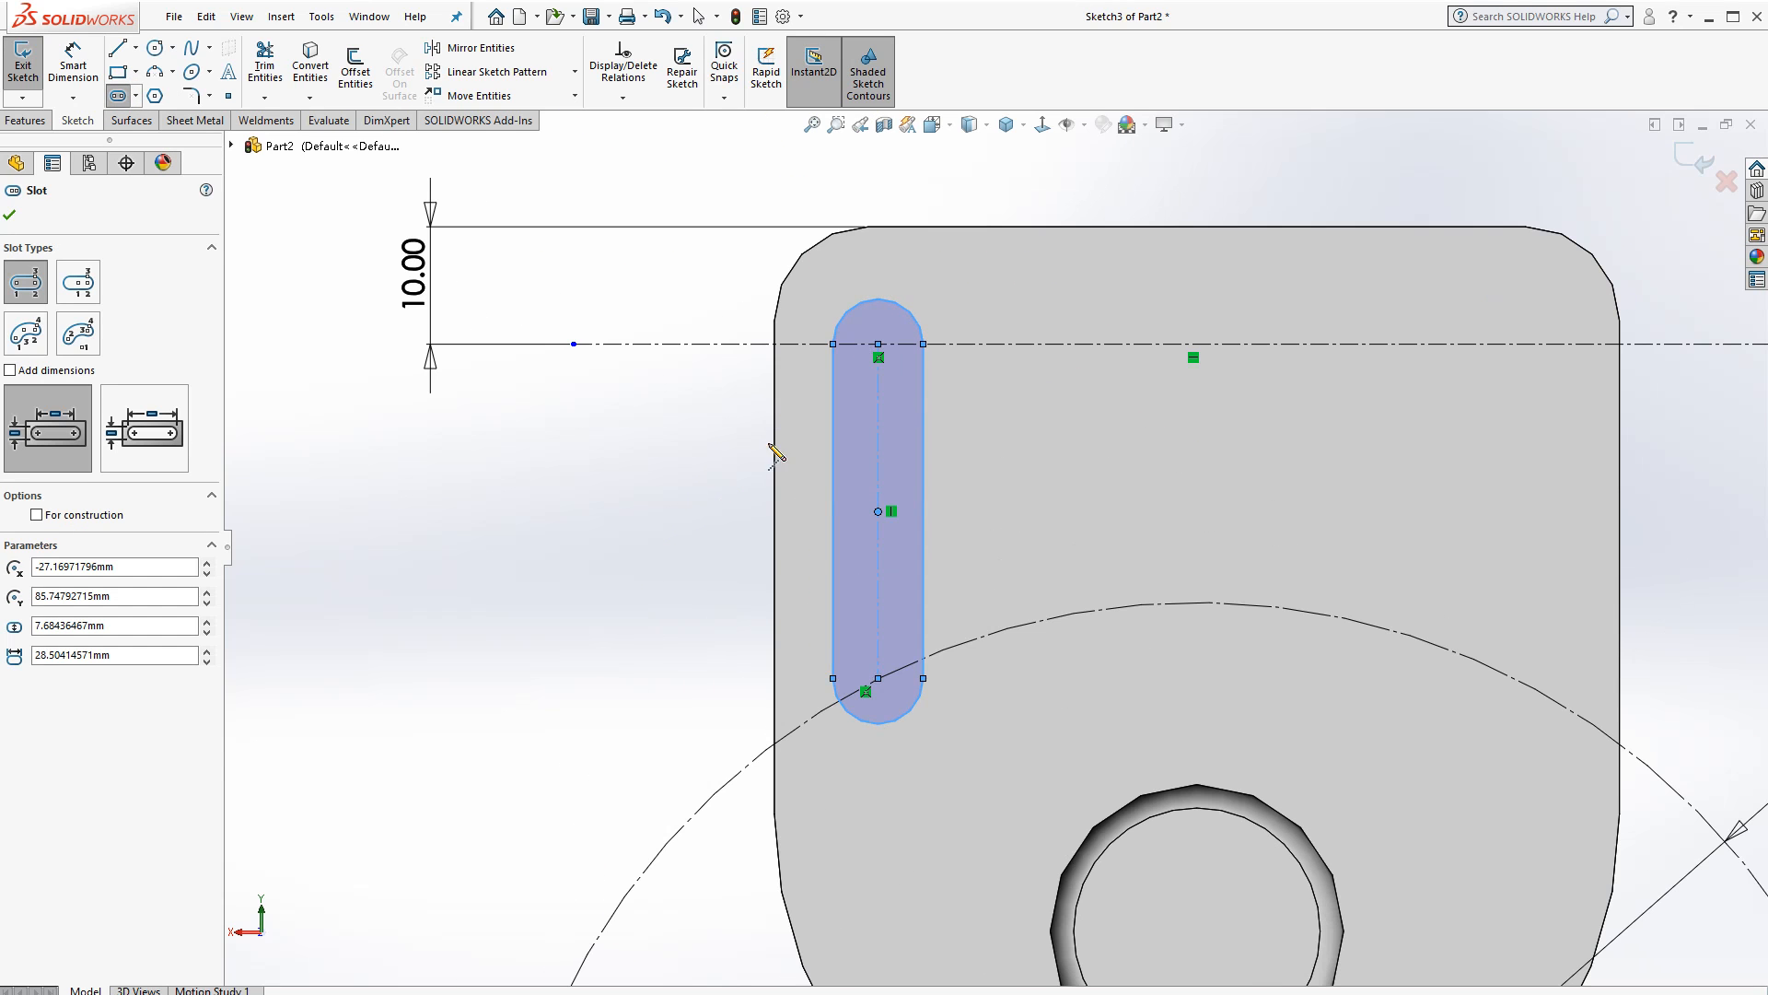
key("Escape")
Dimension the distance between the slot's two straight sides as 4 mm
left_click(73, 67)
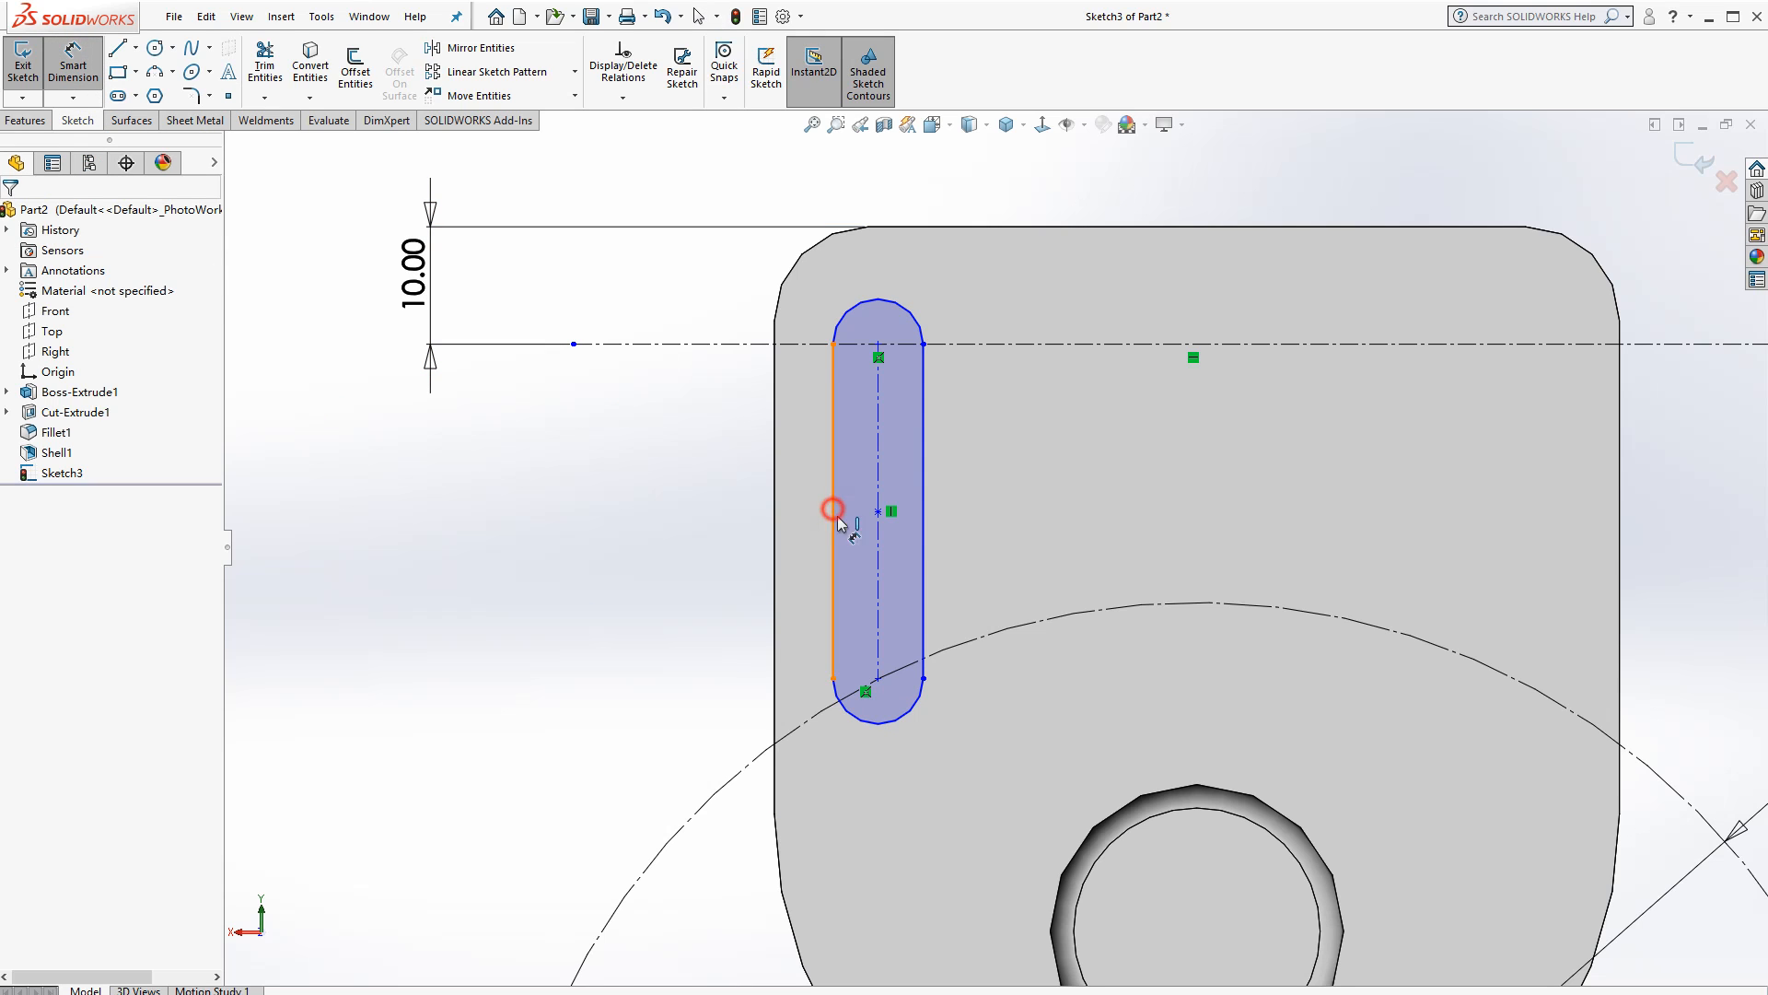
left_click(832, 511)
left_click(924, 516)
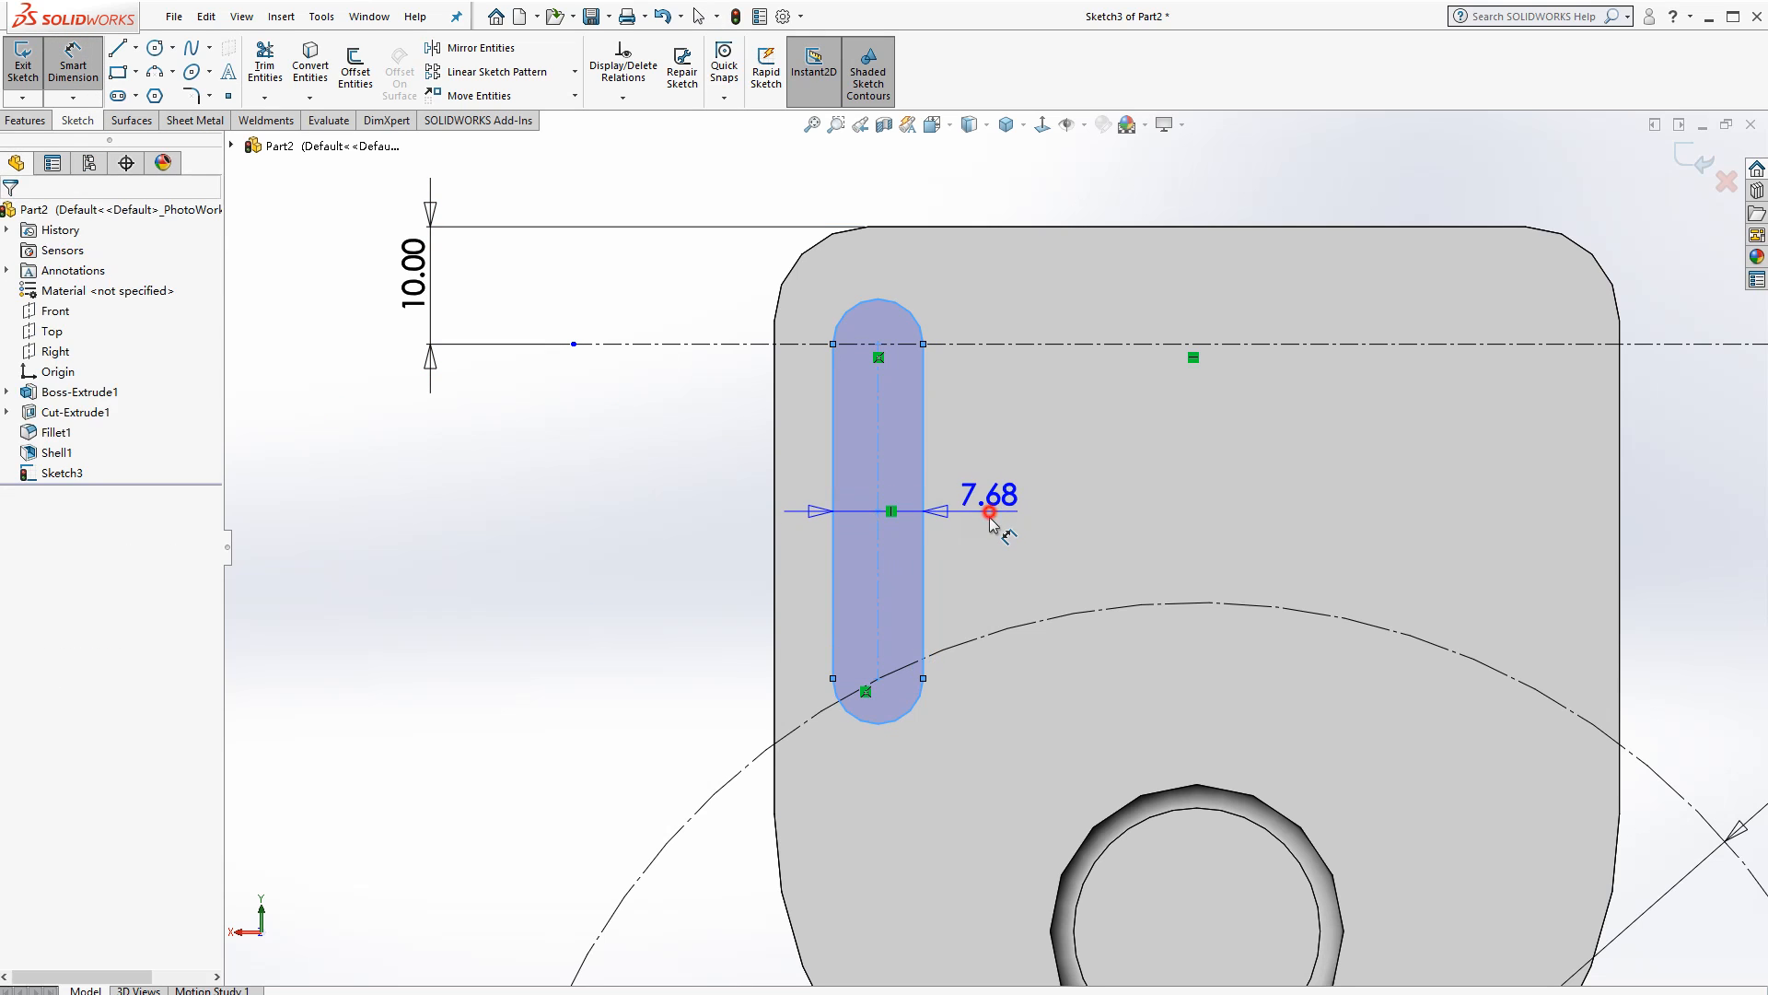
left_click(990, 513)
type("4")
key("Return")
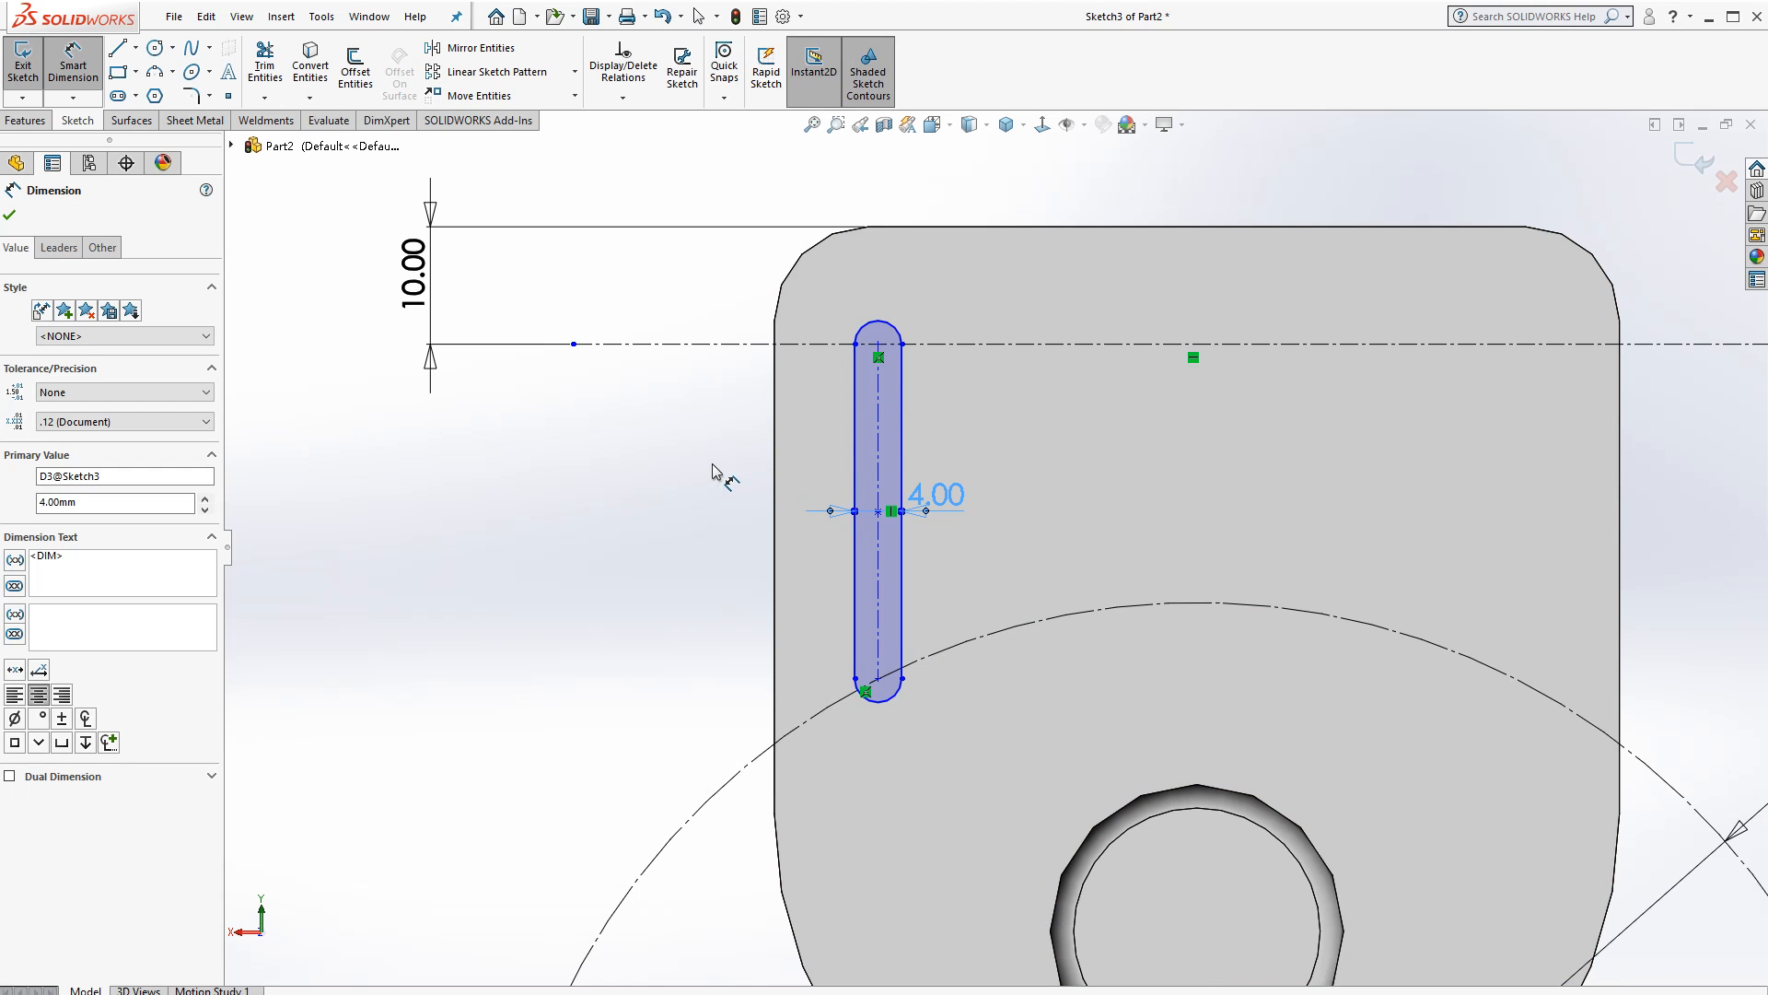
Dimension the slot's centre axis 8 mm from the plate's adjacent side edge
left_click(855, 447)
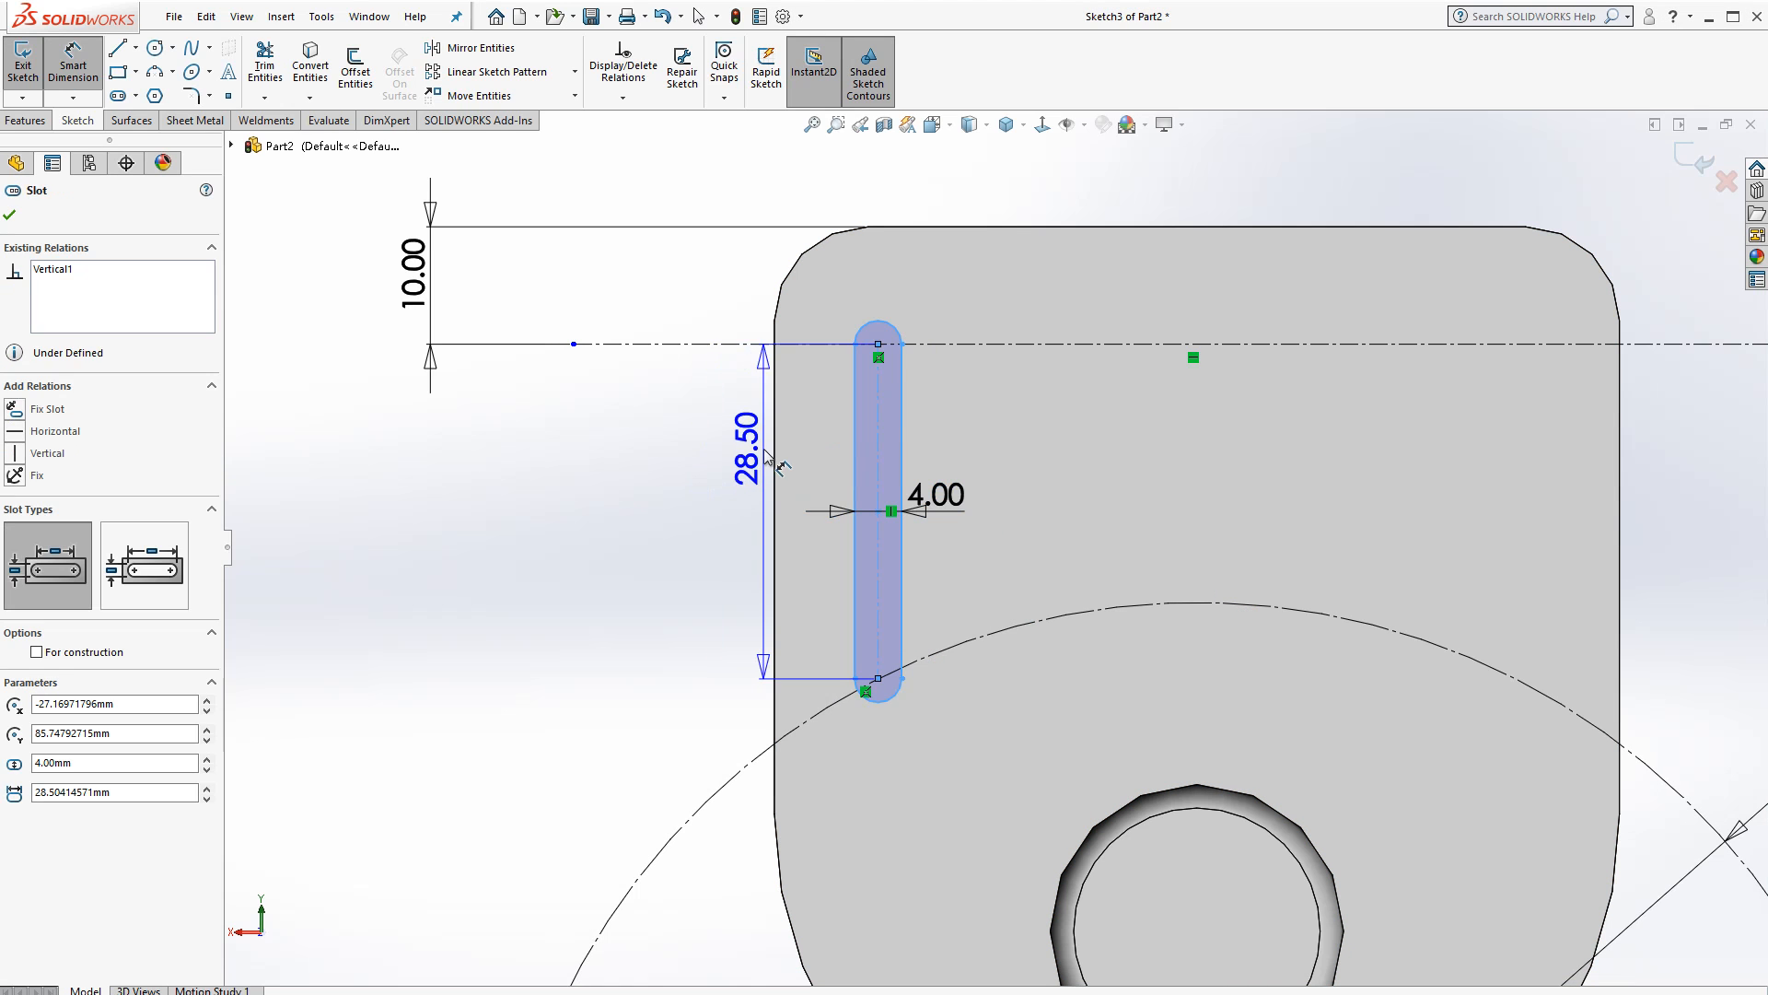
left_click(775, 451)
left_click(705, 419)
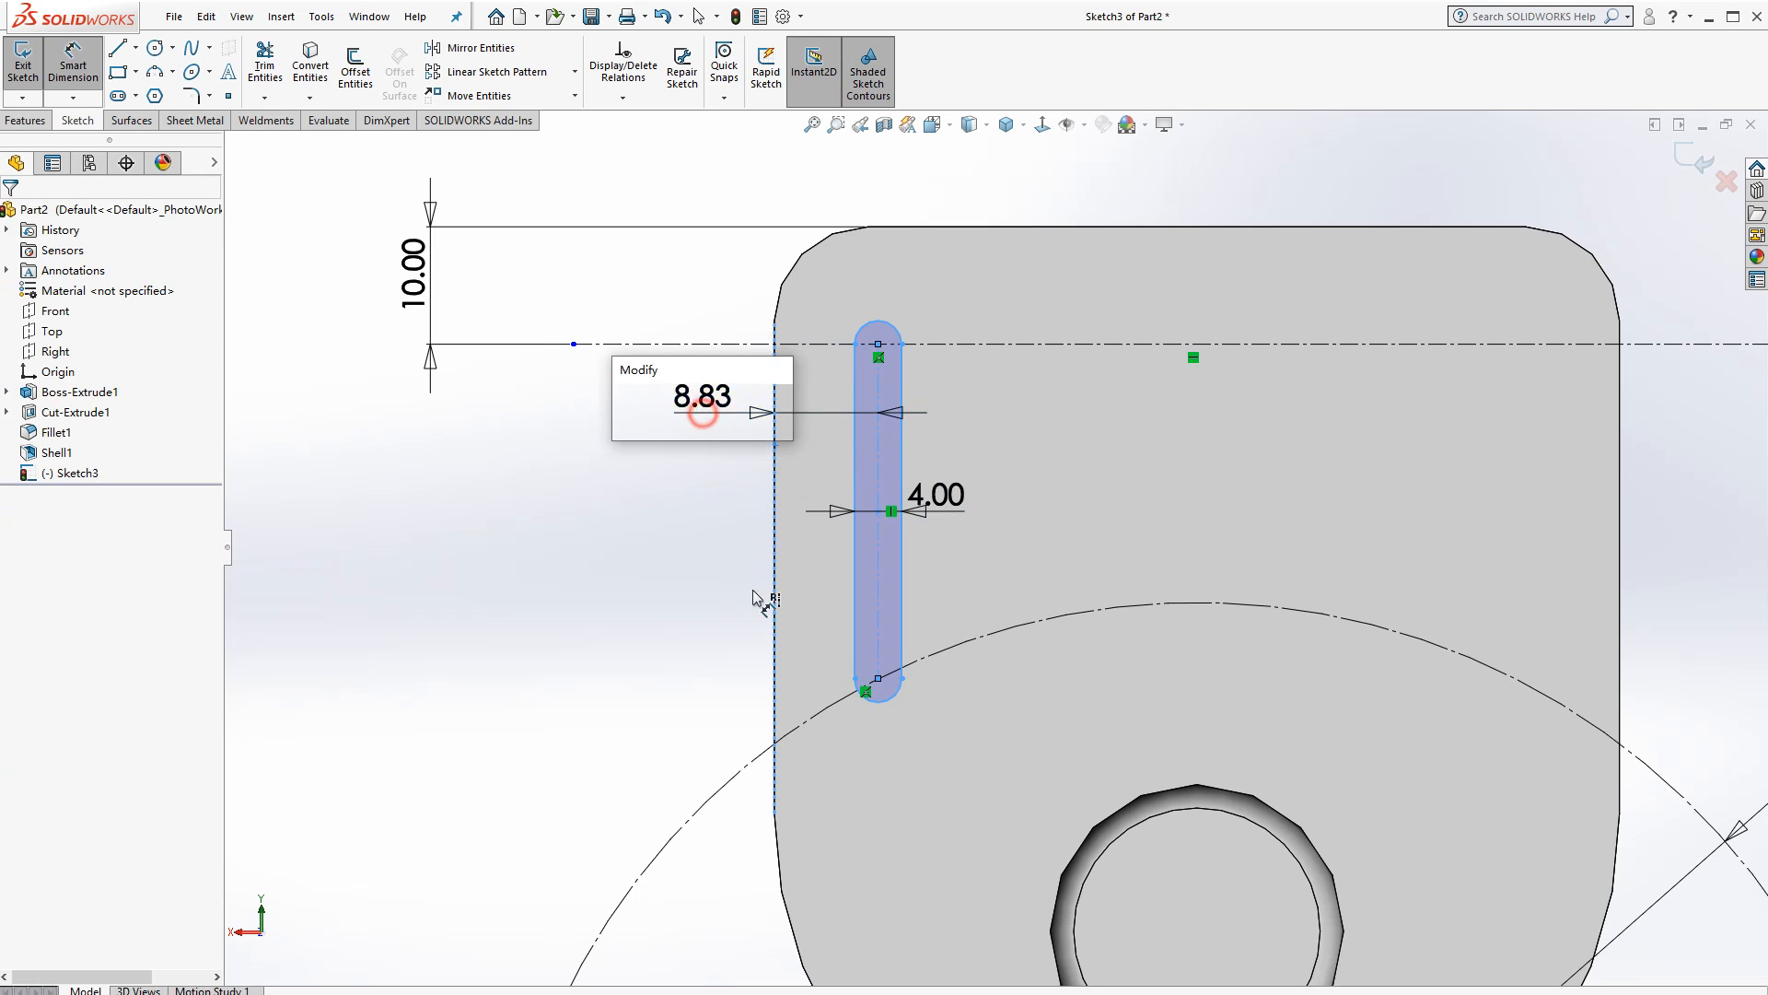
type("8.00mm")
key("Return")
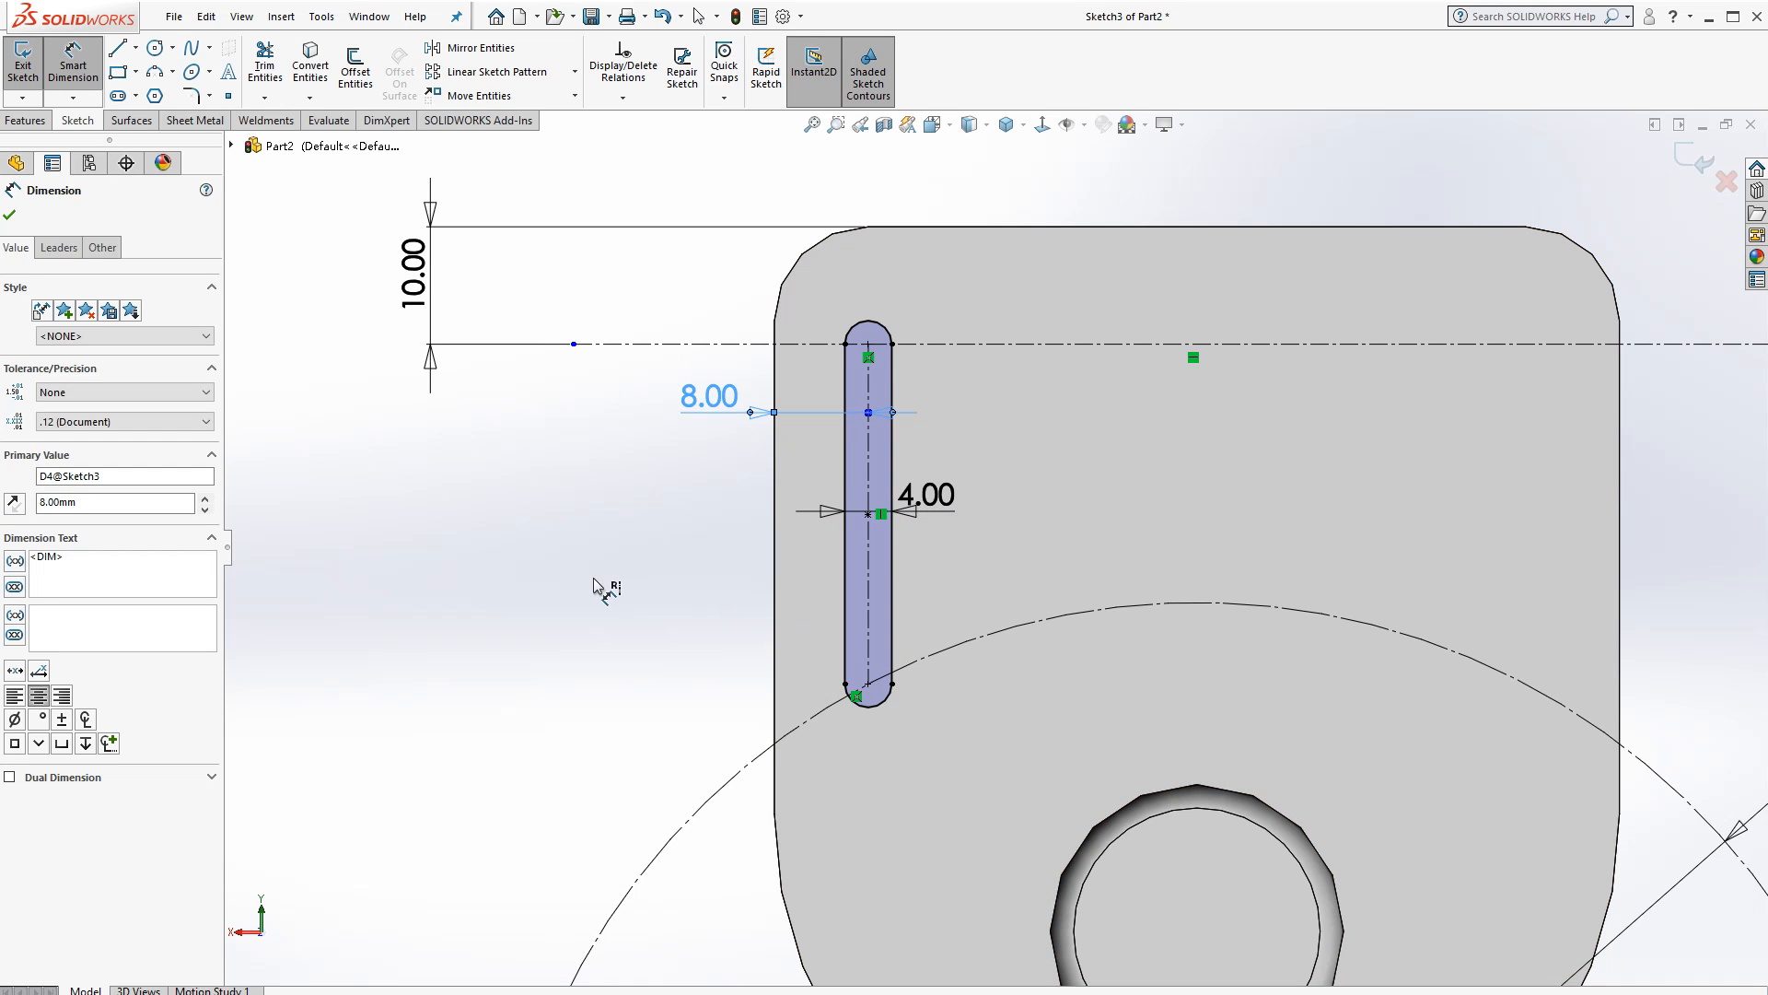
left_click(564, 525)
Extrude-cut the slot profile through the plate's rear wall using the Up To Next end condition
scroll(857, 536, "up", 3)
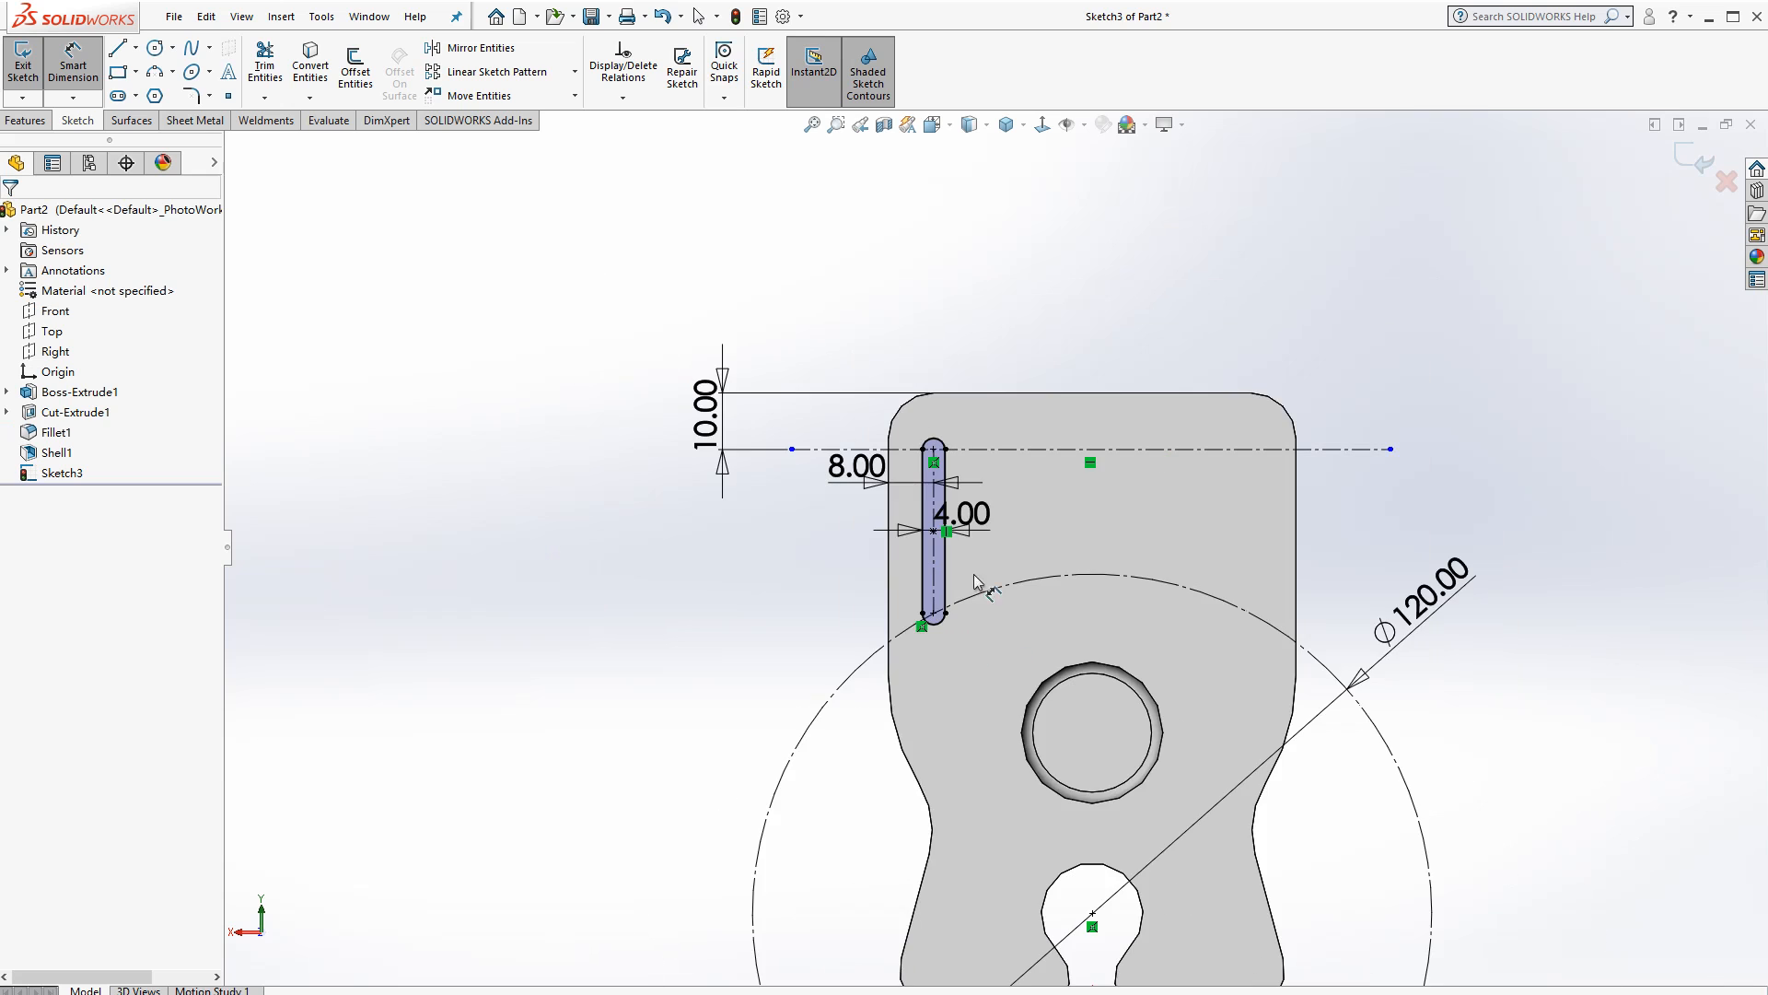
scroll(939, 545, "down", 3)
middle_click_drag(982, 560, 952, 587)
middle_click_drag(736, 539, 758, 552)
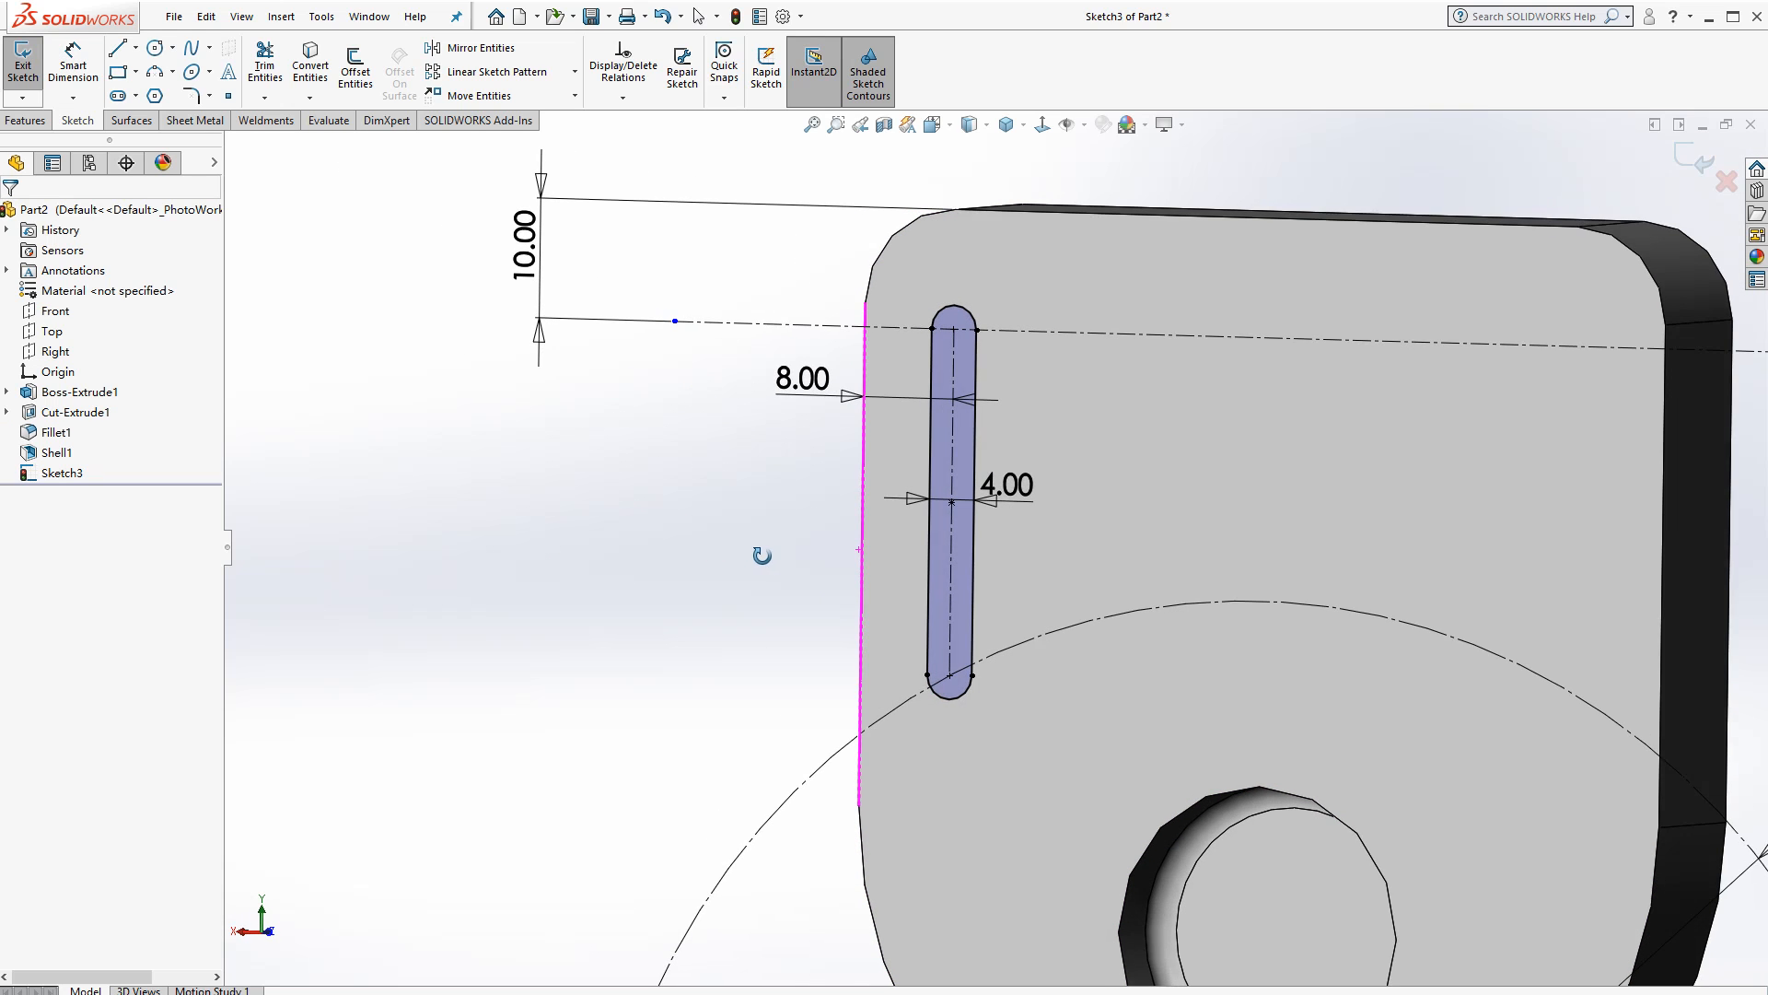
left_click(25, 120)
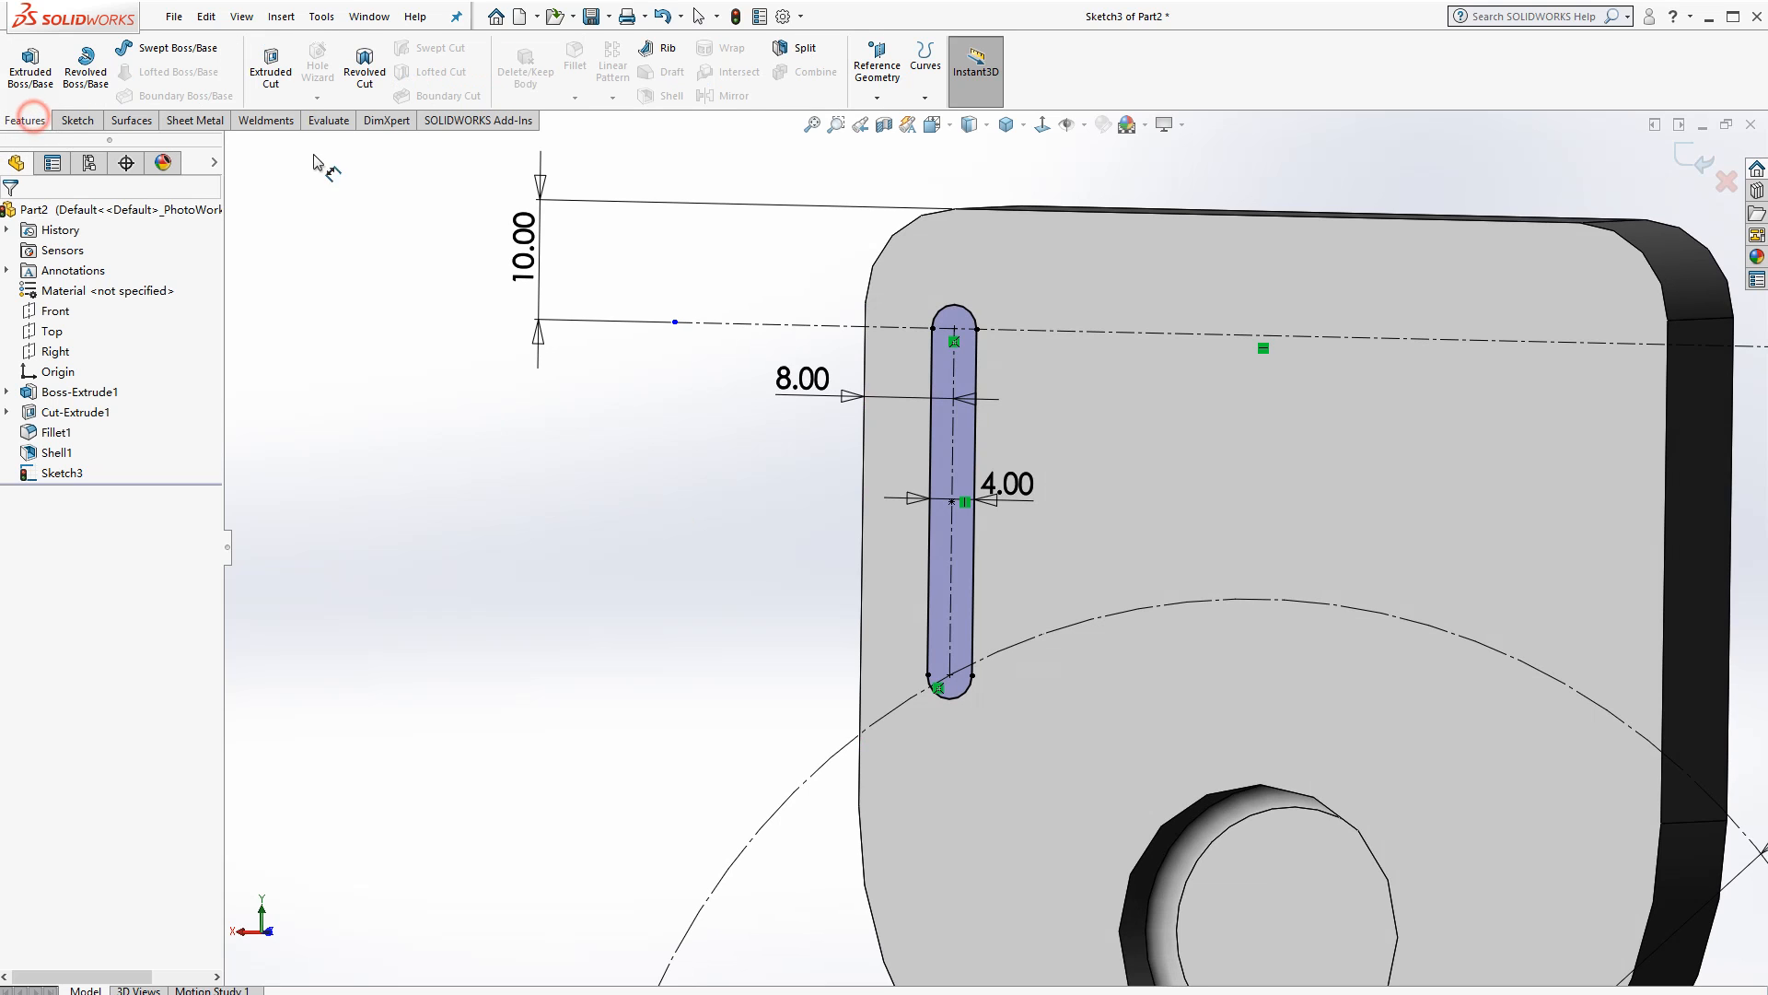
left_click(271, 63)
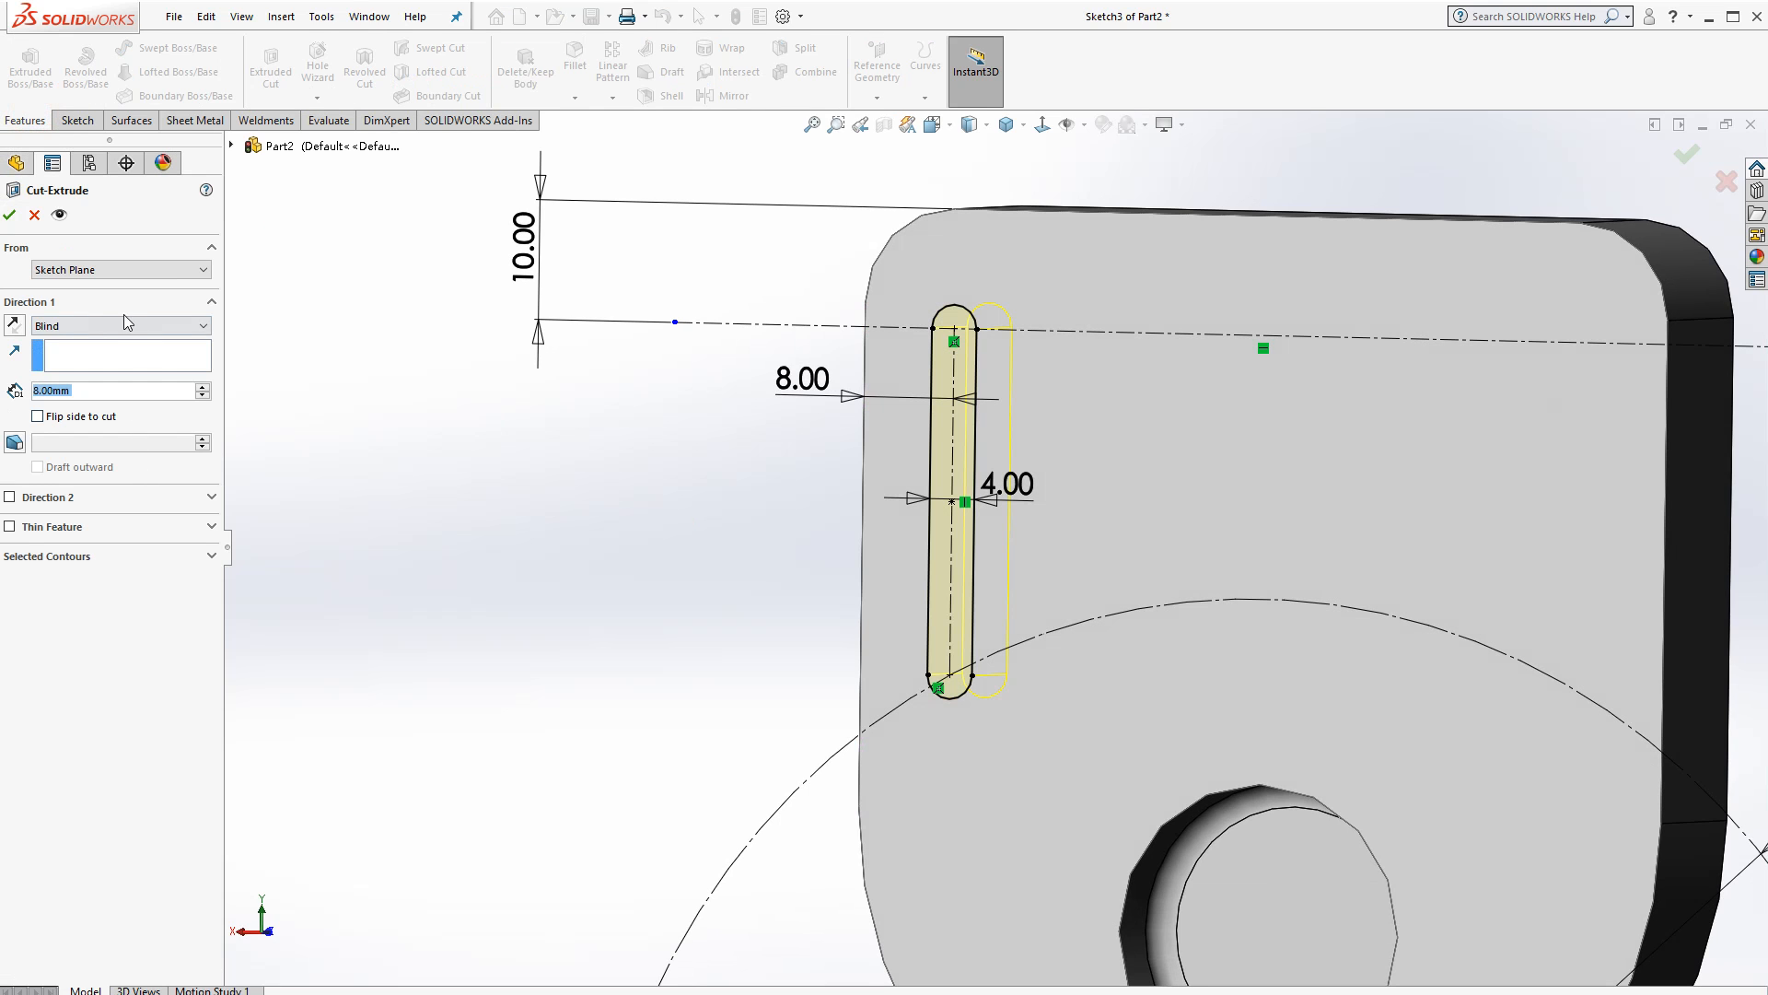
left_click(126, 322)
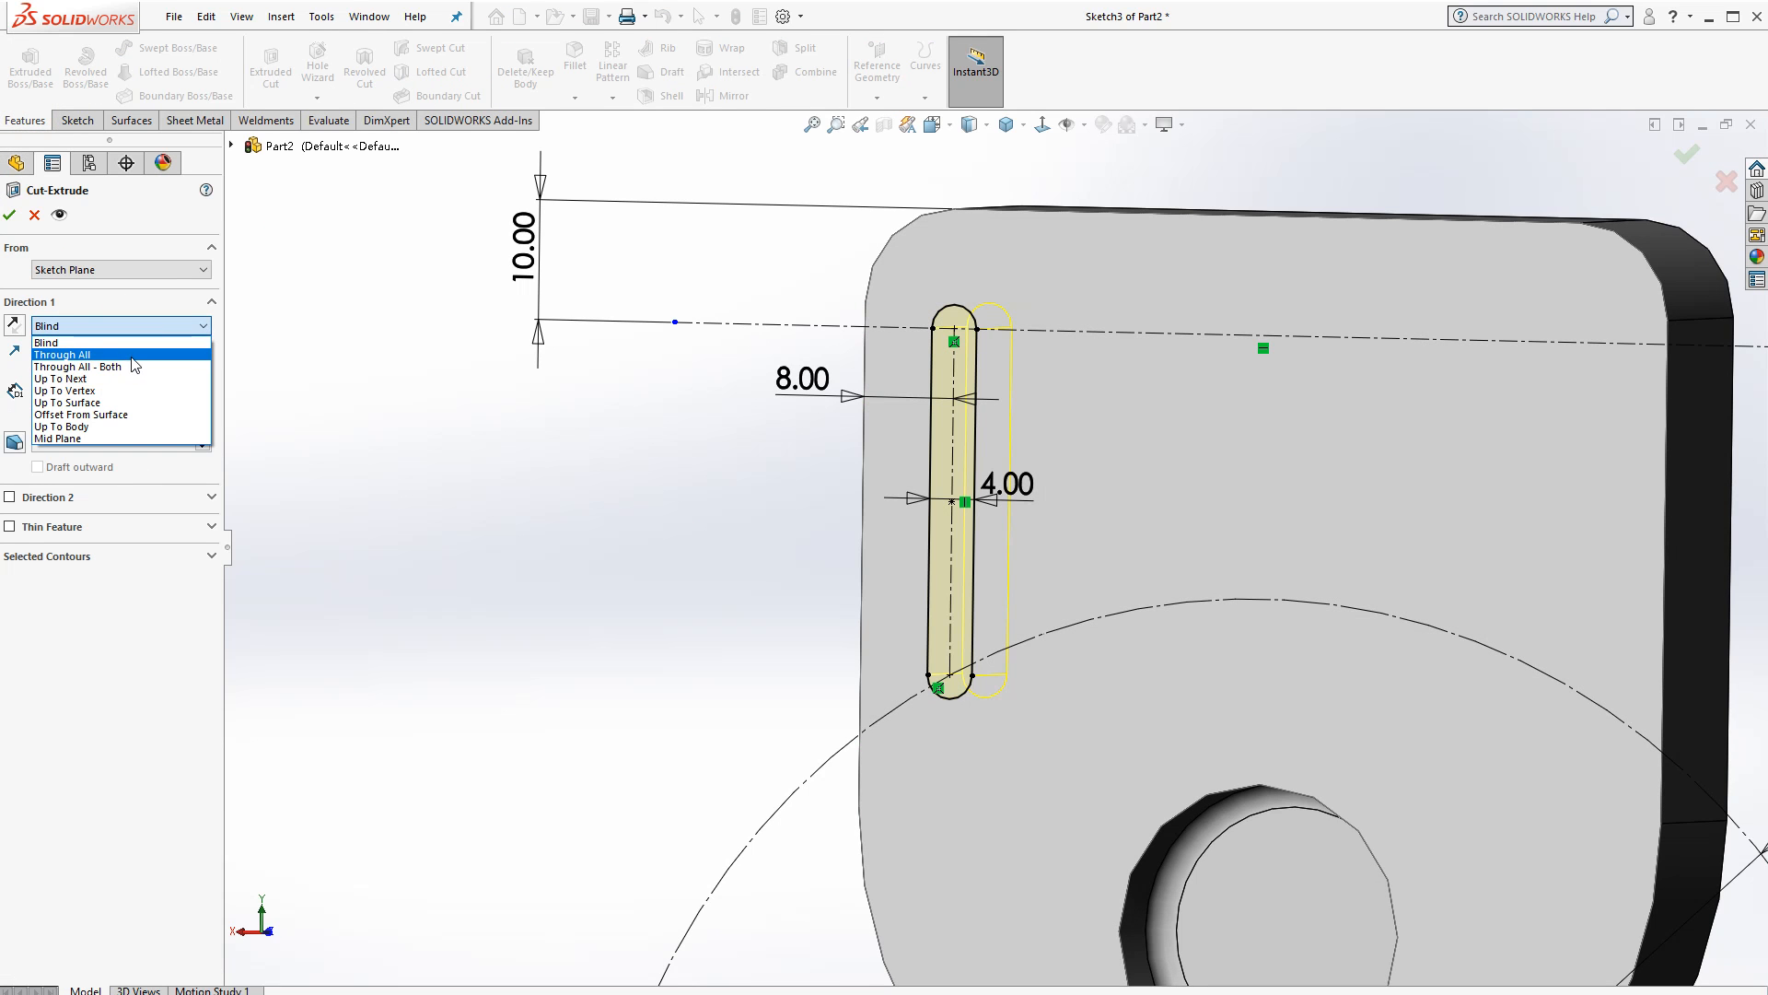
left_click(134, 379)
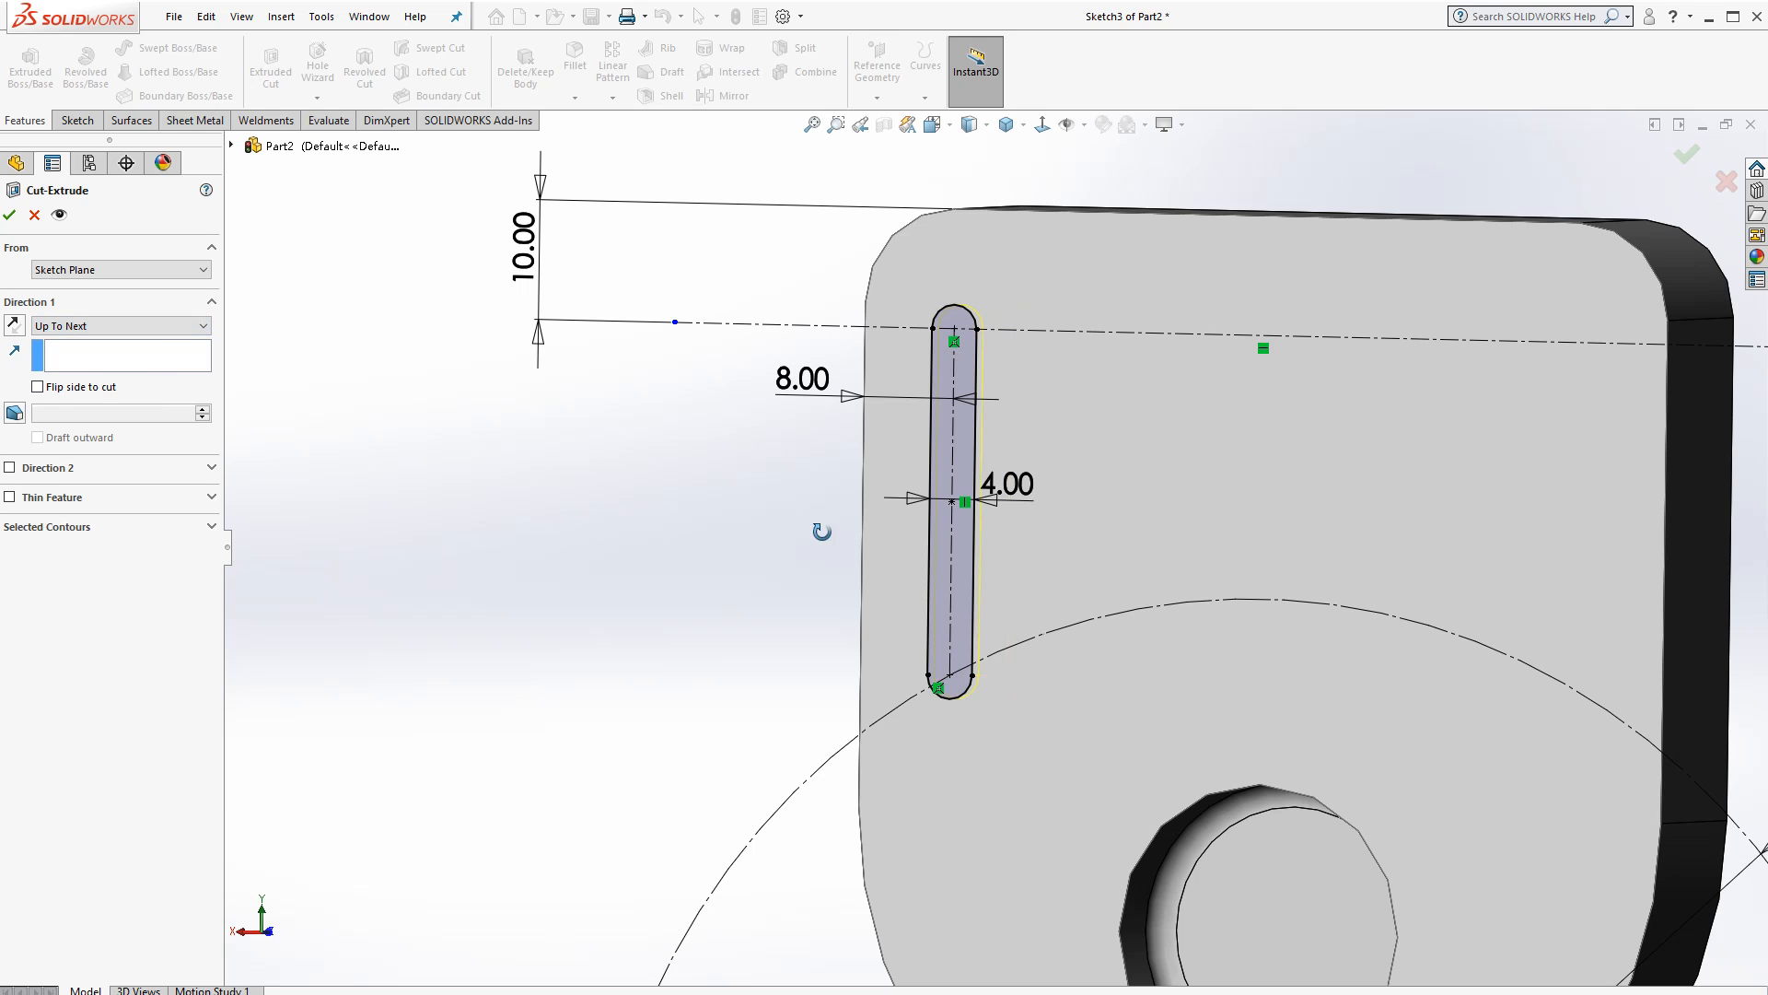
middle_click_drag(821, 531, 930, 571)
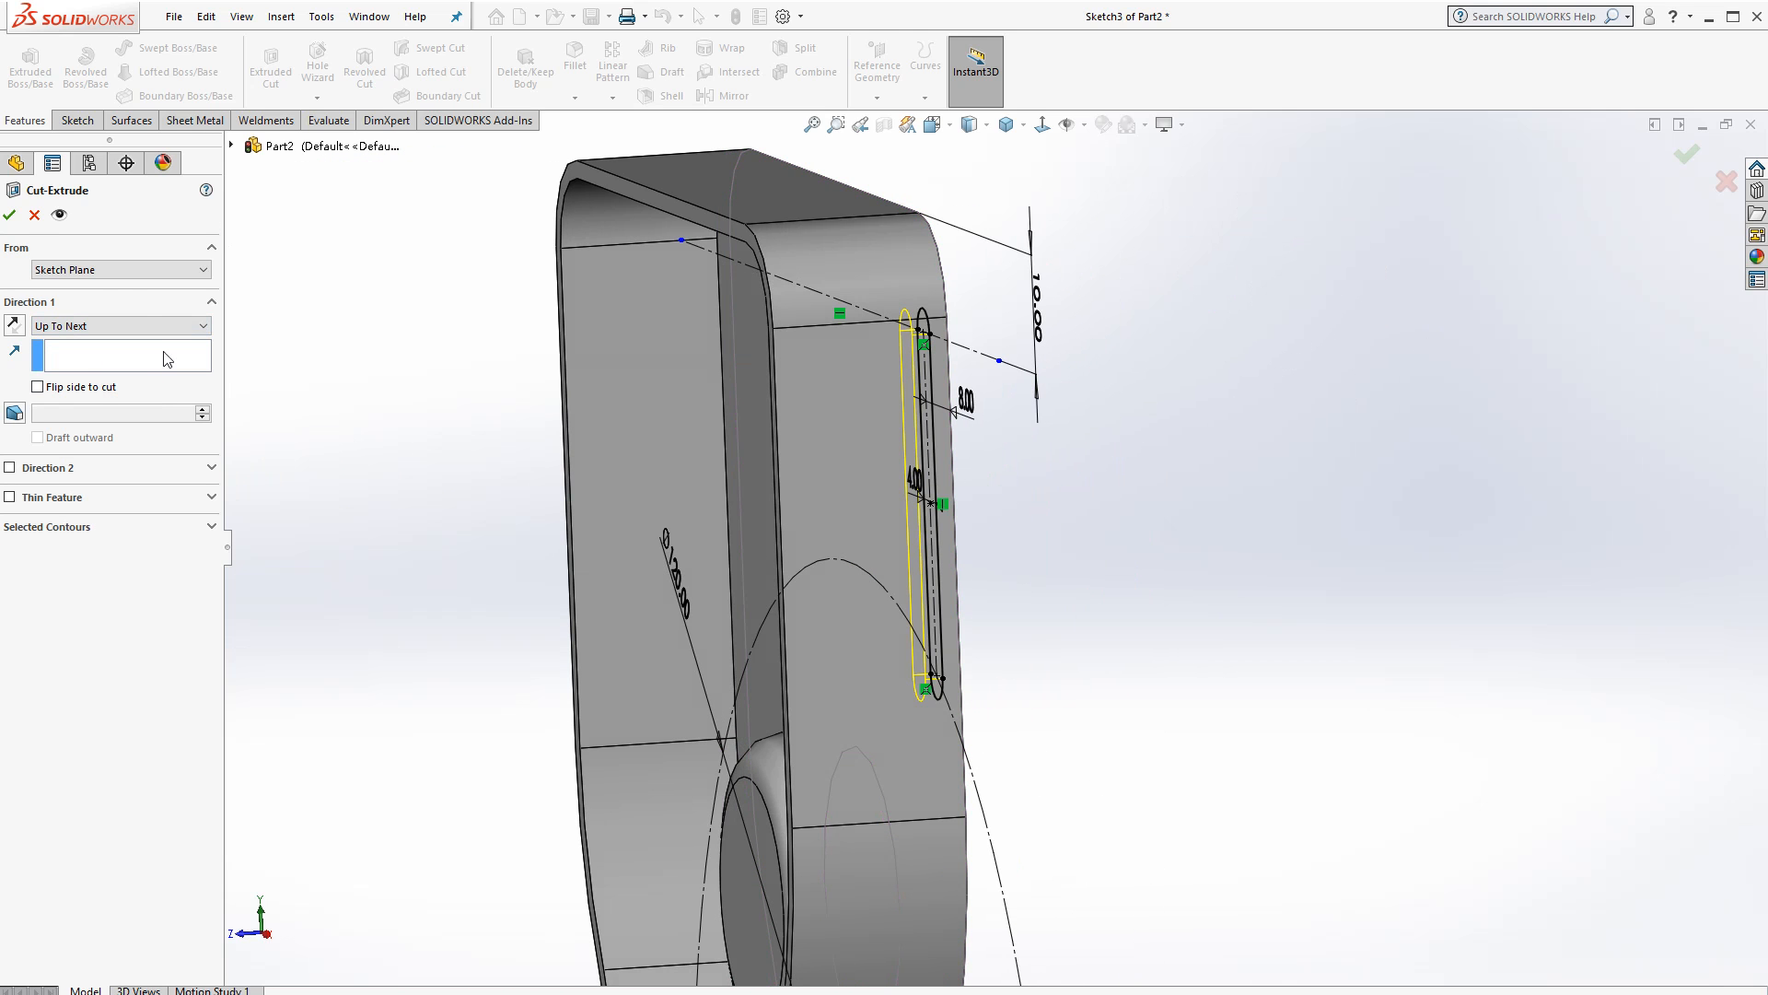
left_click(10, 217)
middle_click_drag(1195, 574, 992, 571)
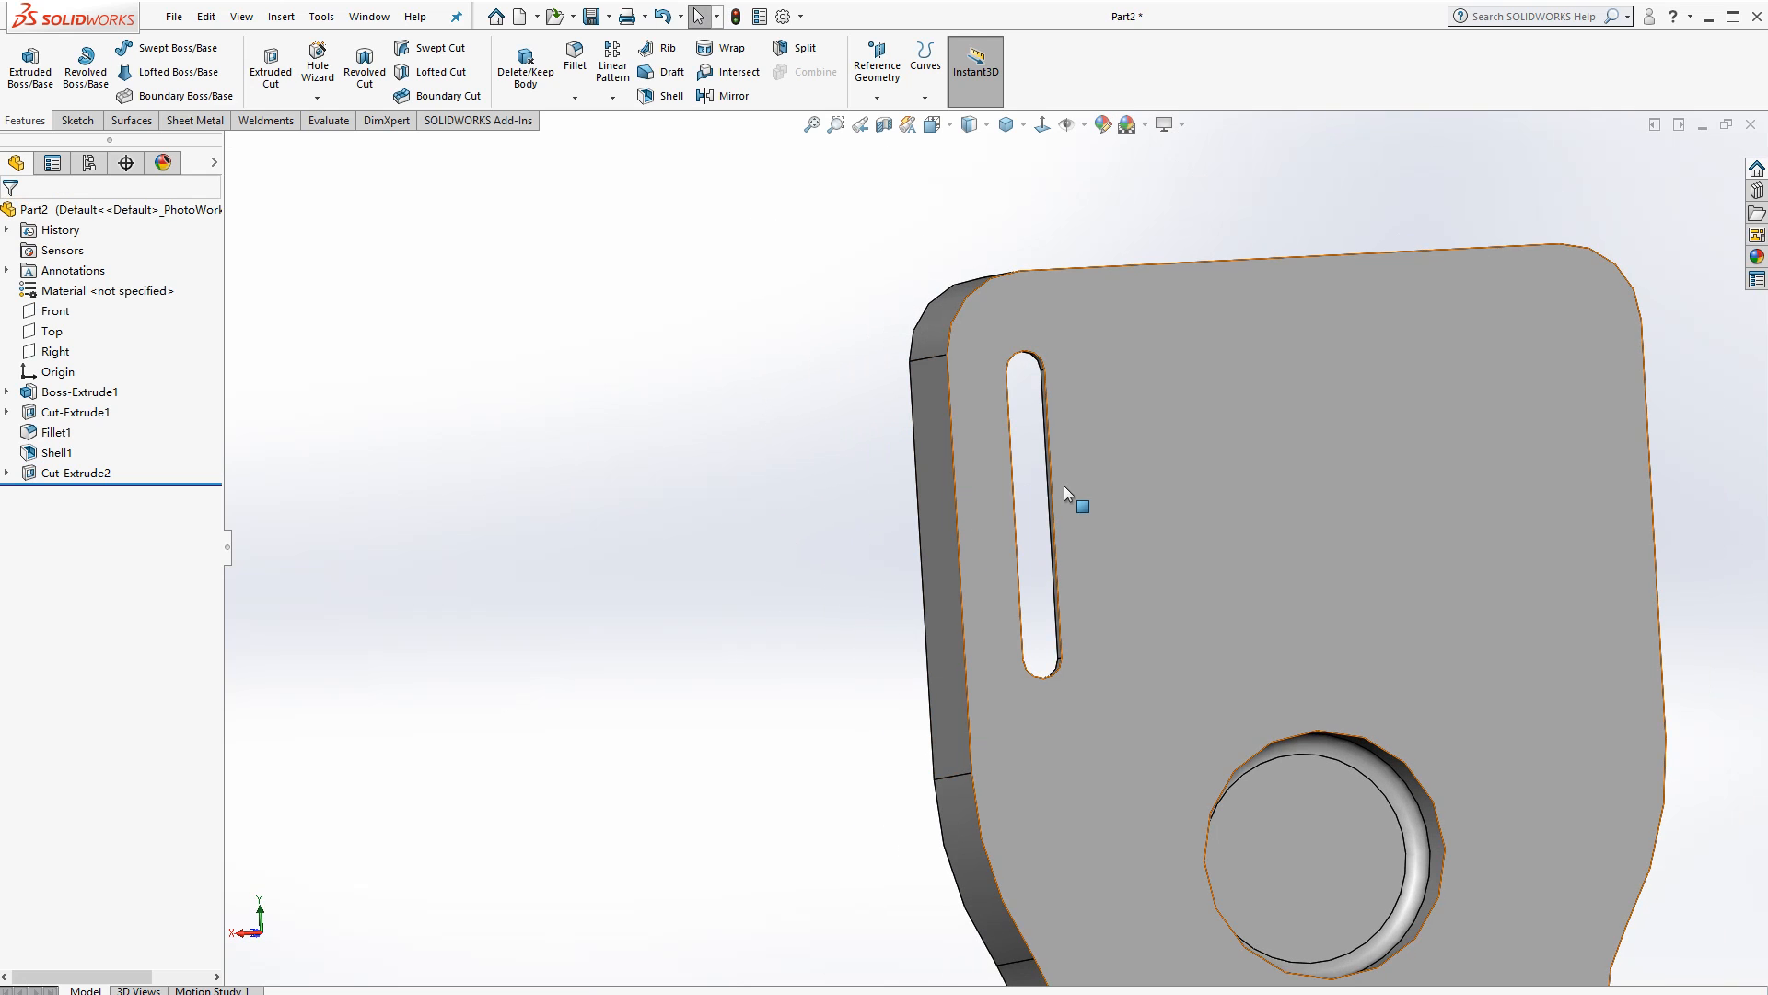
Set up a linear pattern of the slot cut along its 8 mm edge dimension, up to the opposite side edge with an 8 mm offset
left_click(65, 473)
double_click(65, 473)
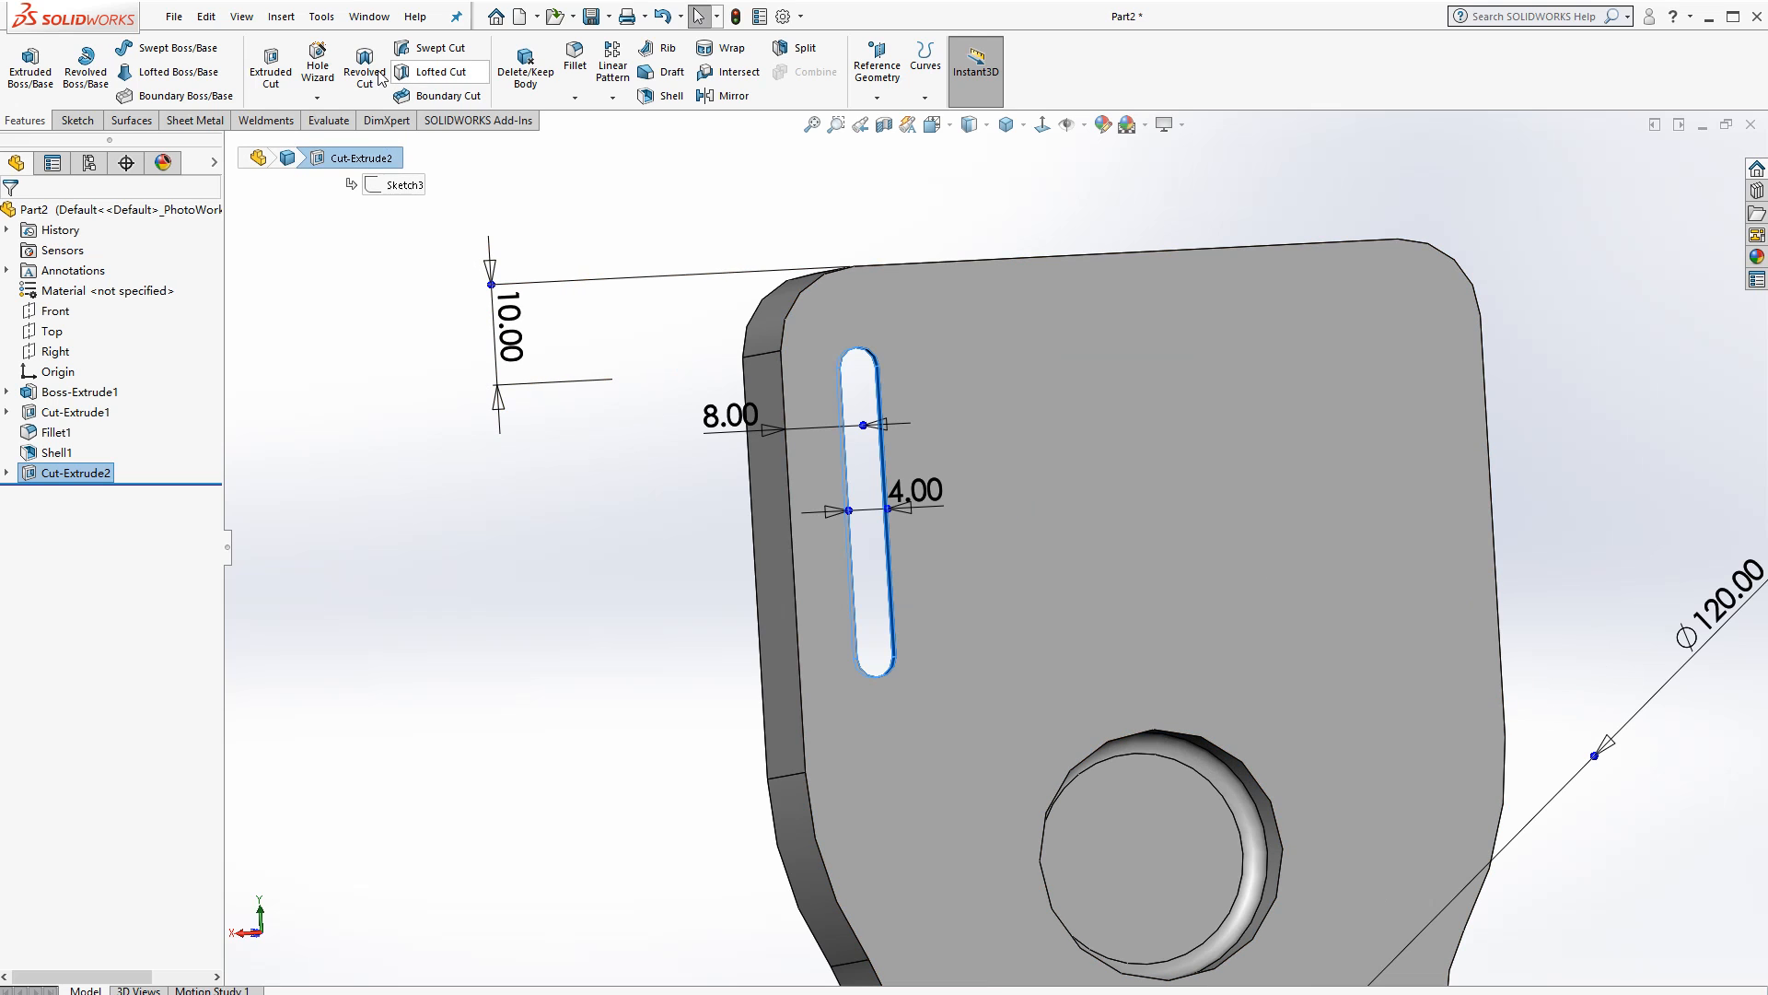
left_click(617, 61)
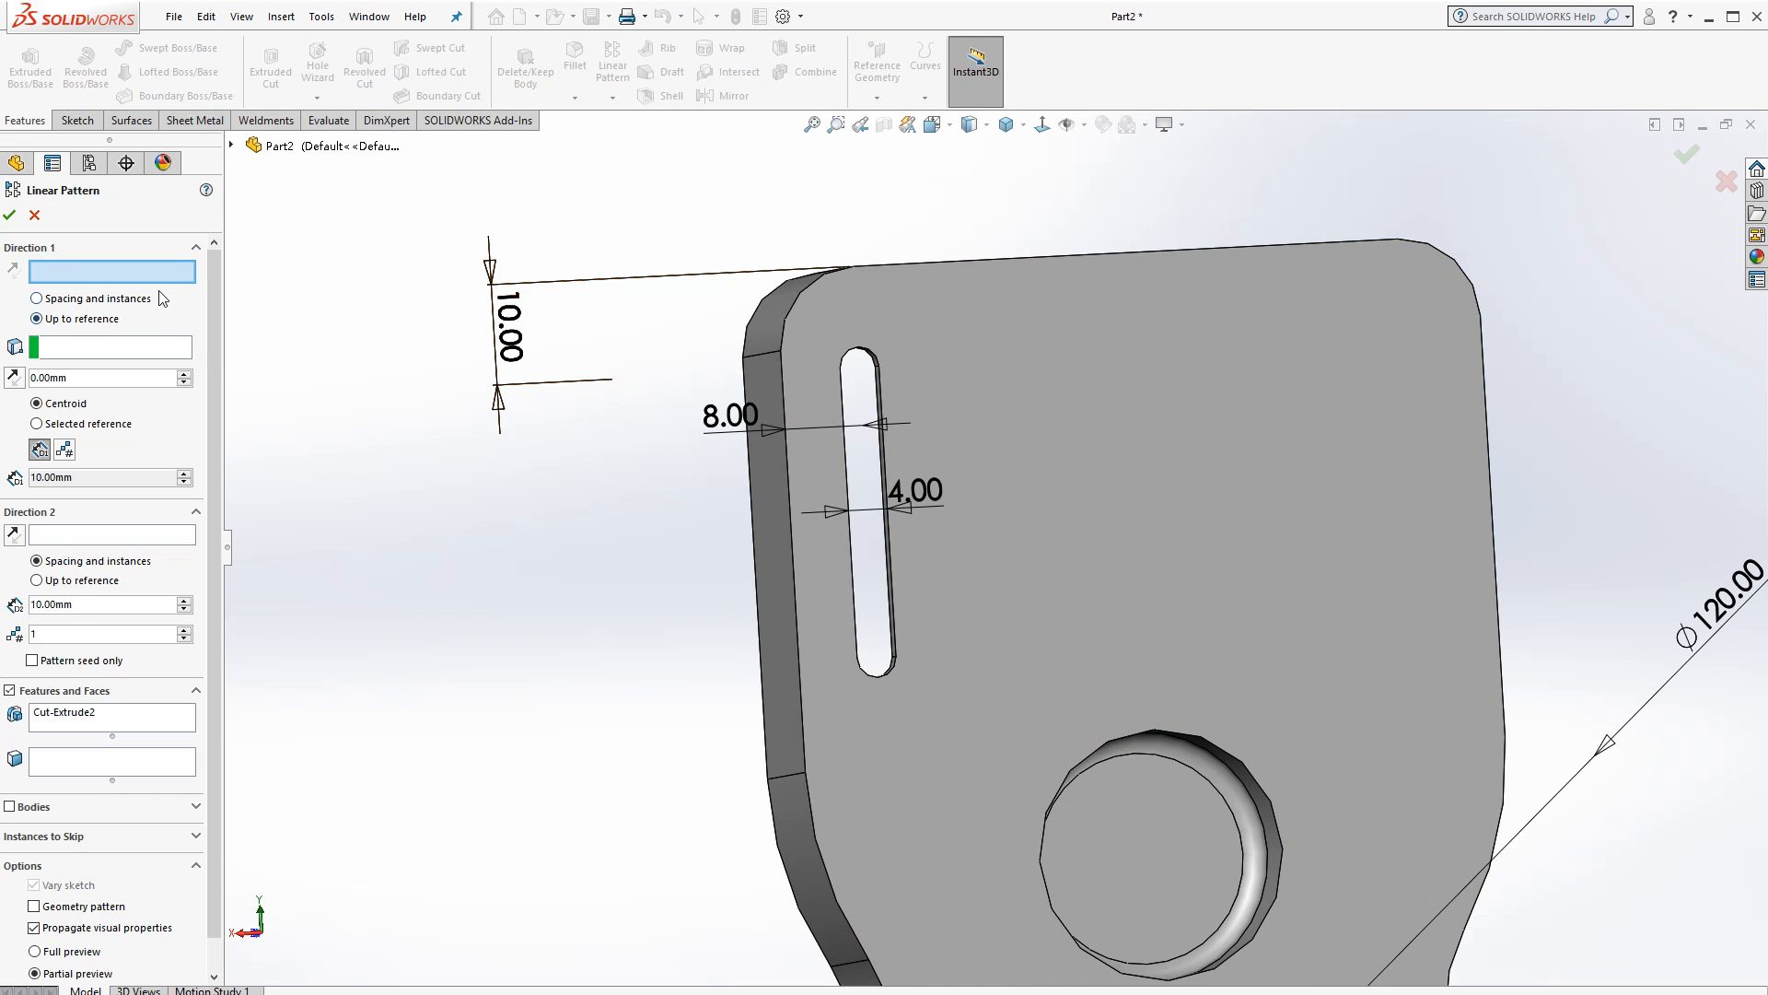
left_click(719, 431)
left_click(108, 348)
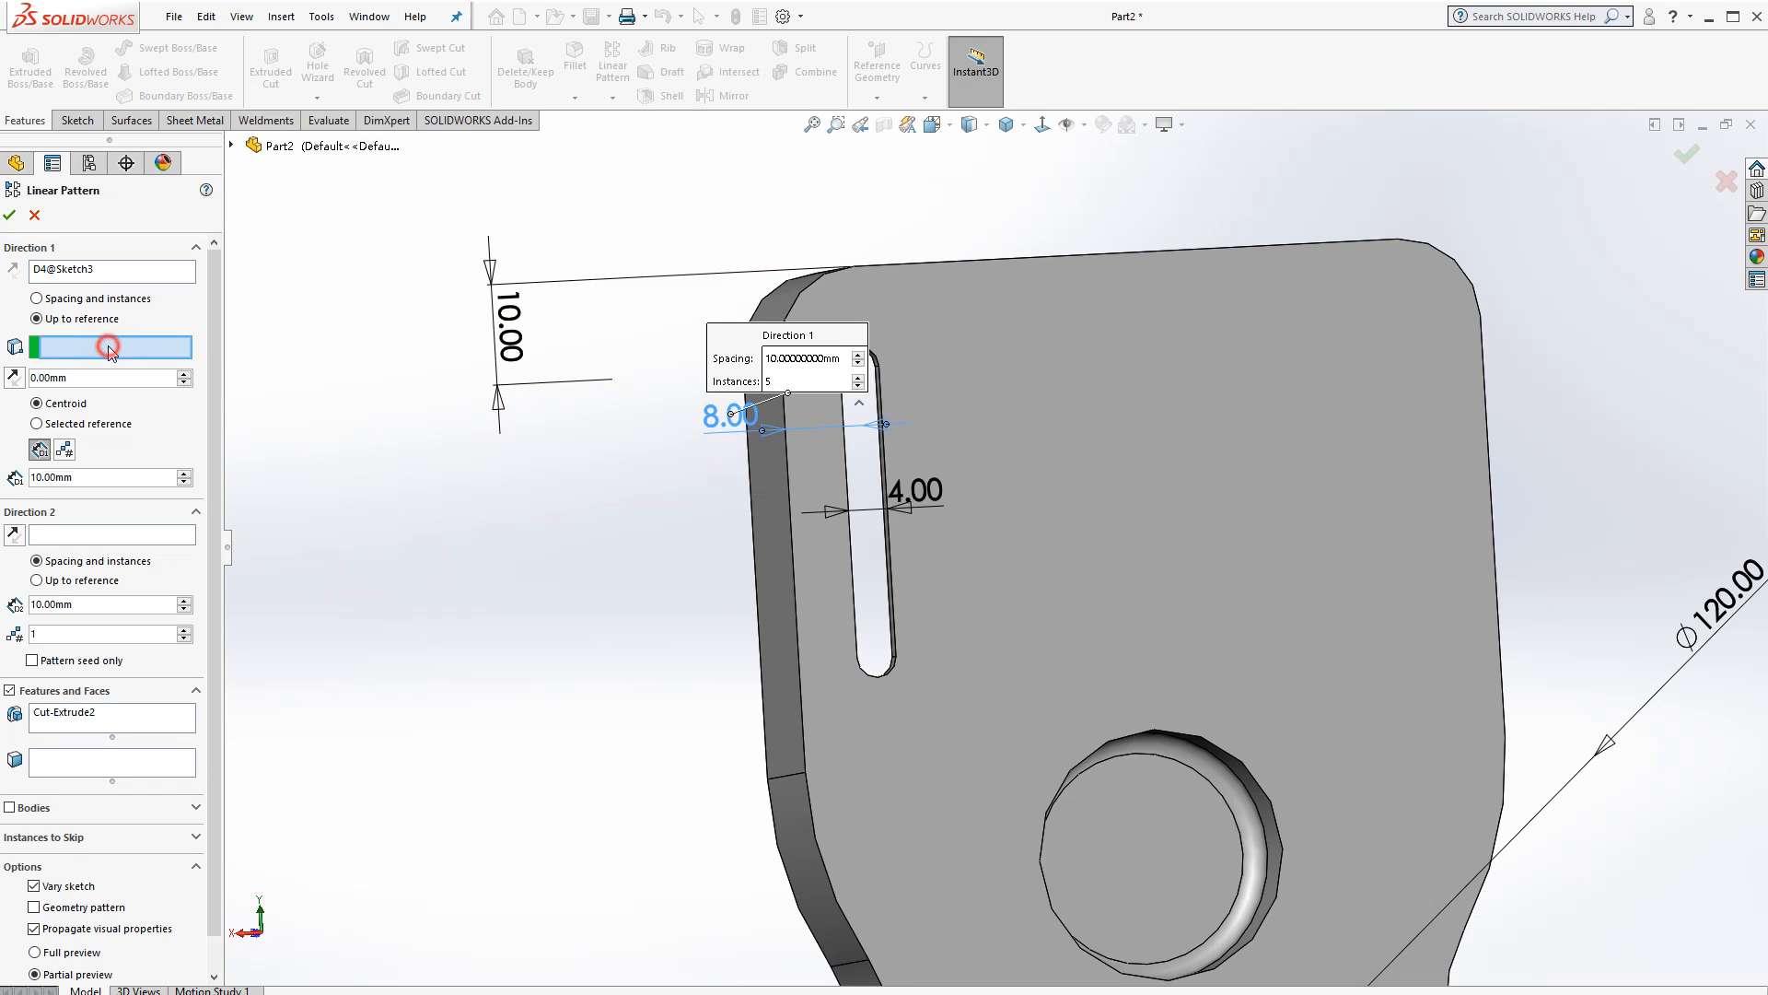
left_click(1489, 440)
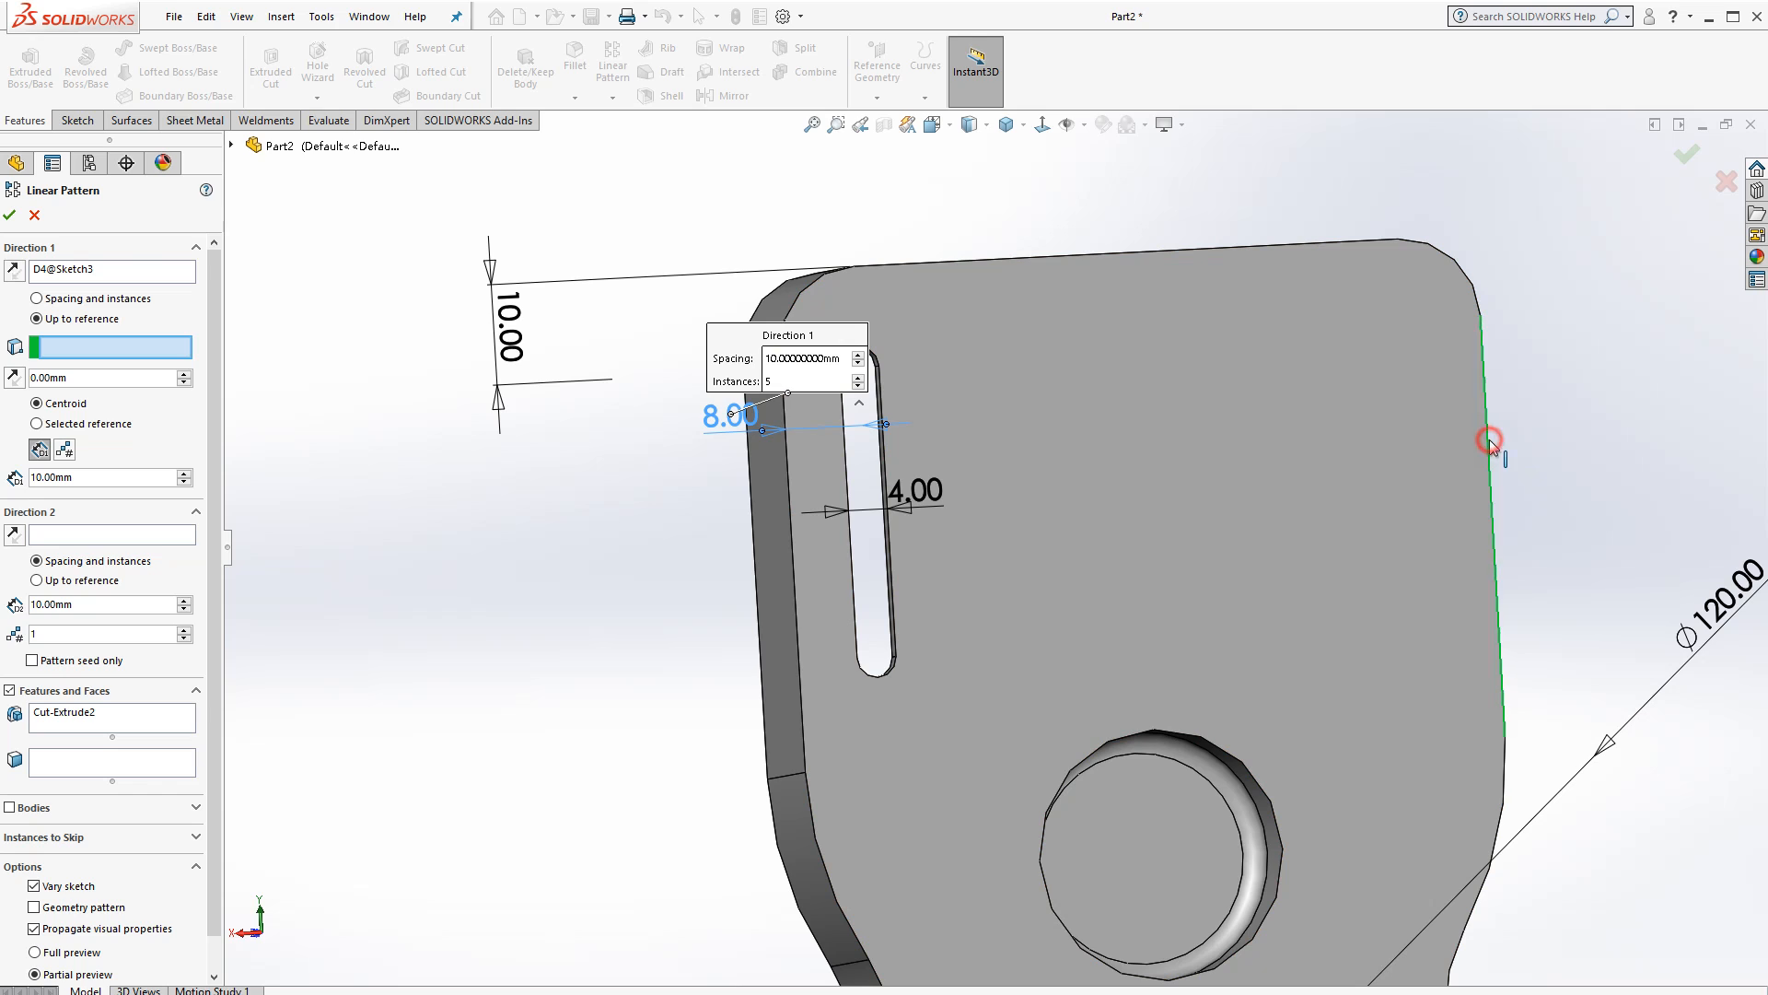
double_click(113, 379)
type("8")
key("Return")
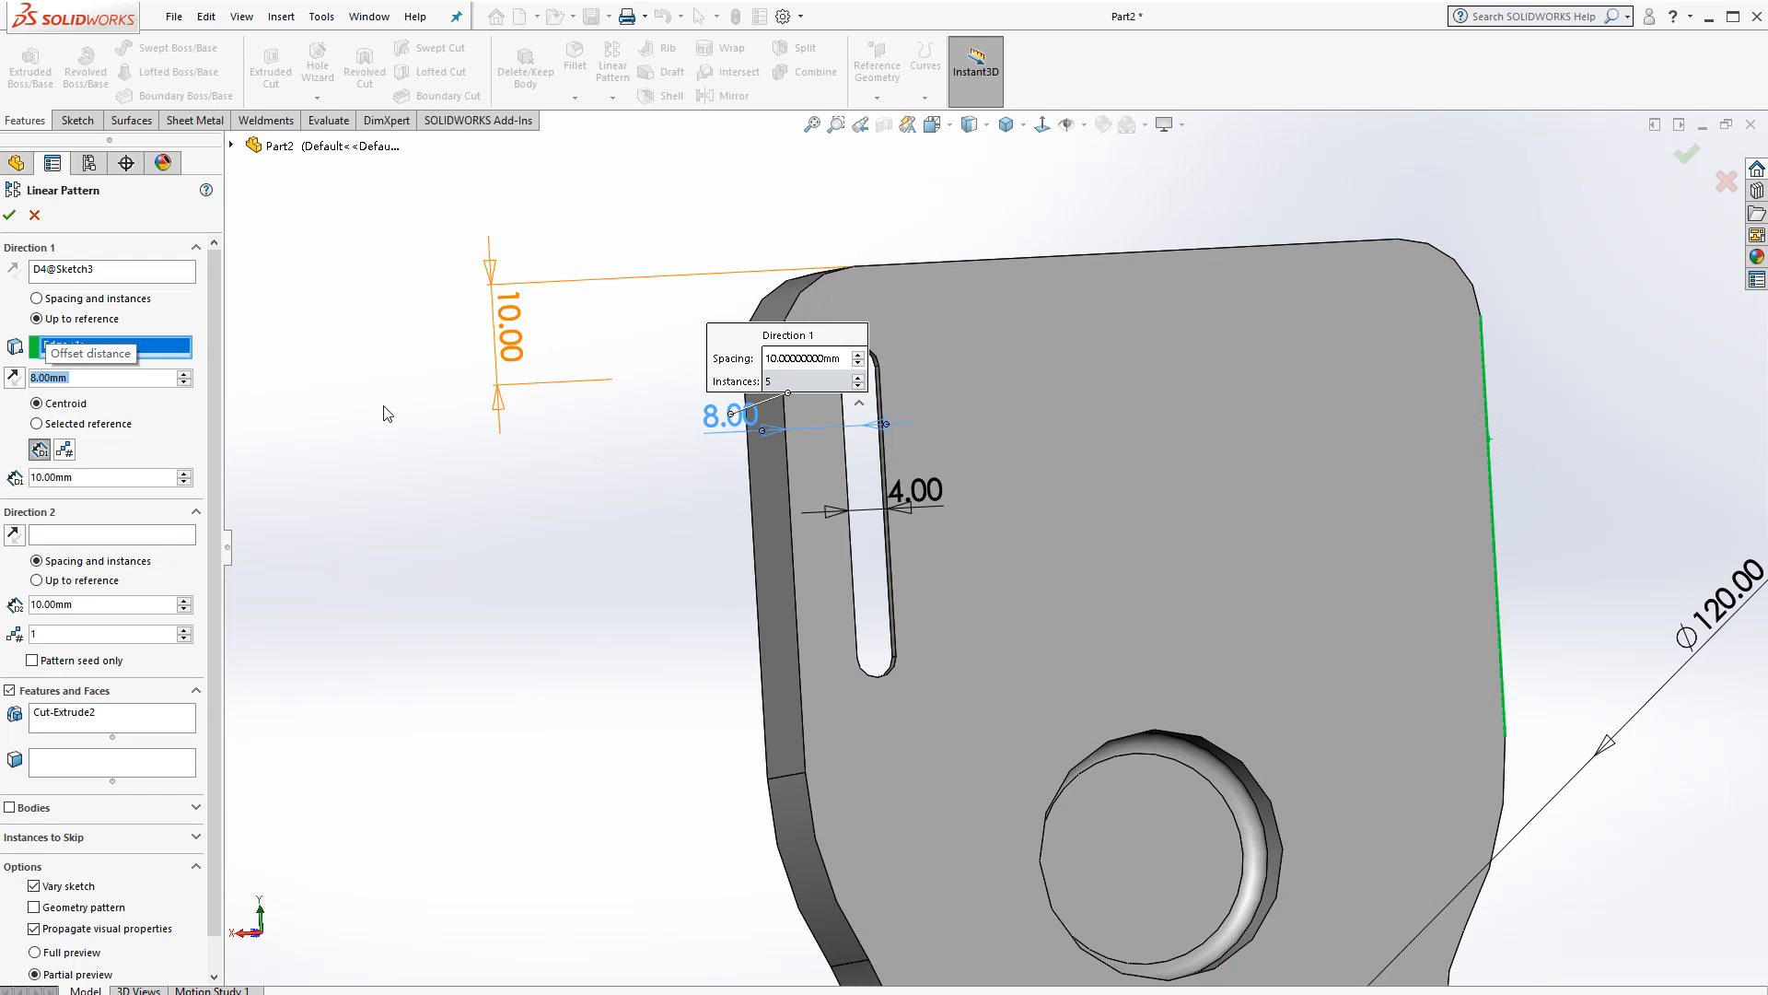
Set the linear pattern to 5 instances with full preview and create it, keeping Vary sketch on so each slot follows the construction circle
left_click(62, 452)
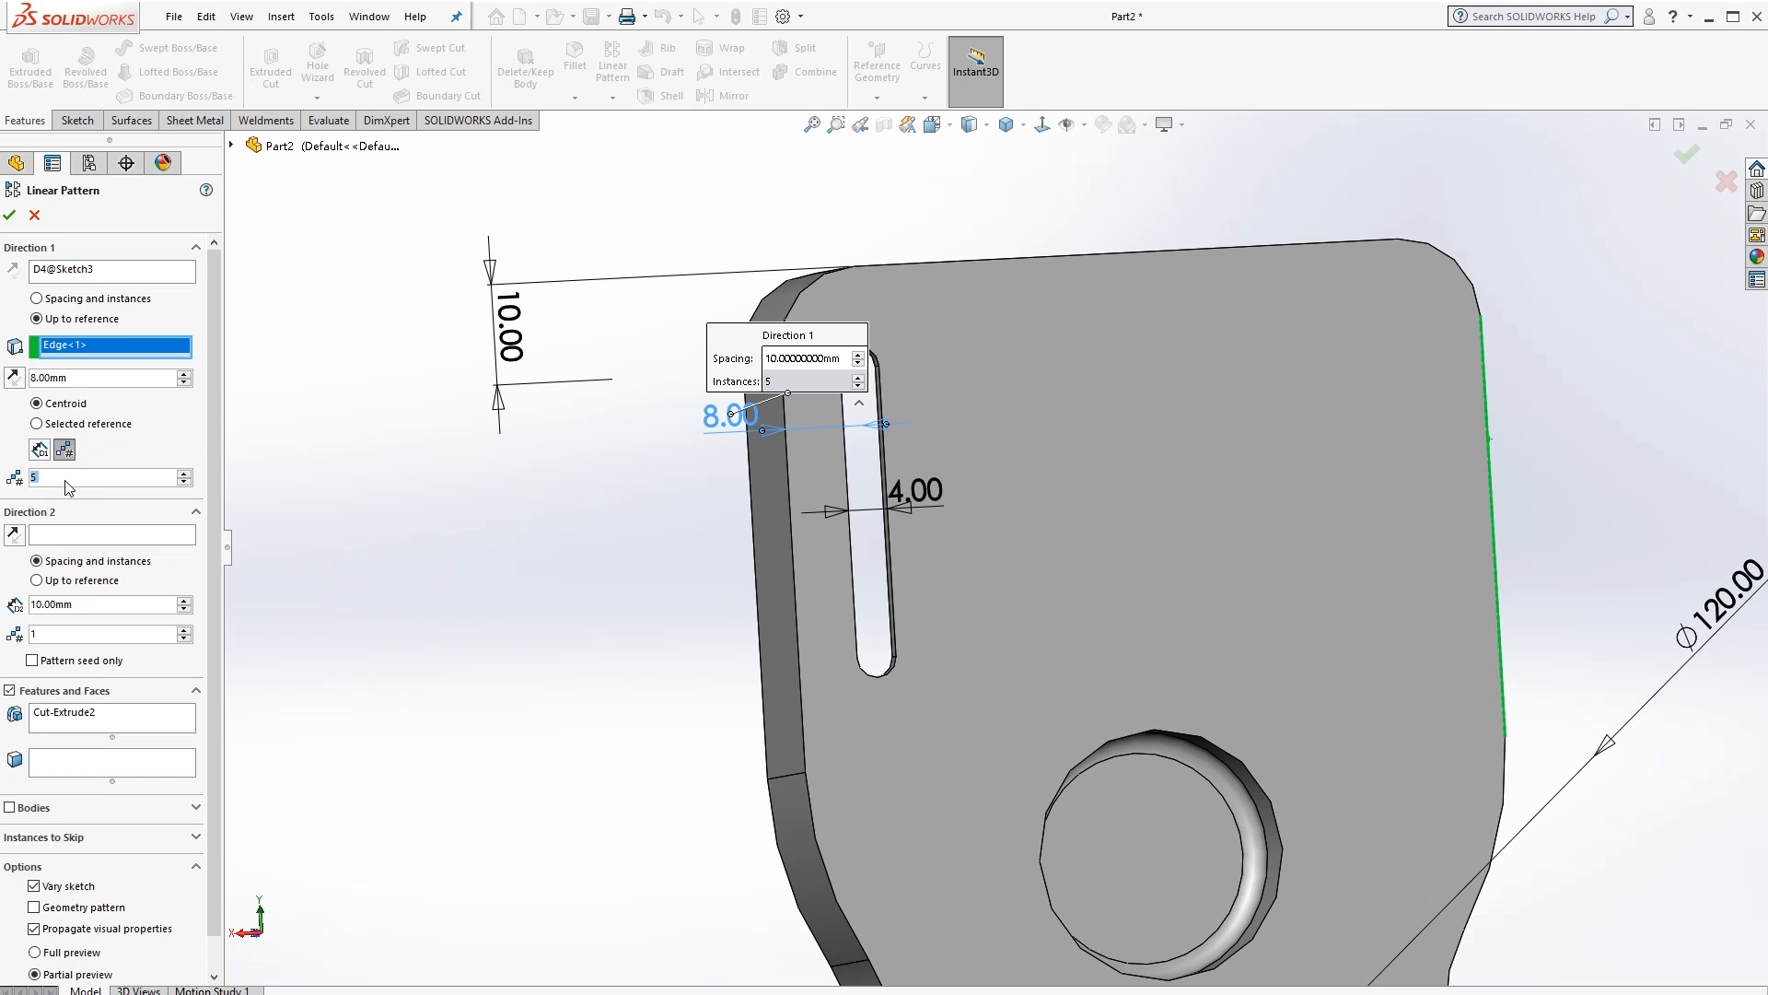
left_click(185, 473)
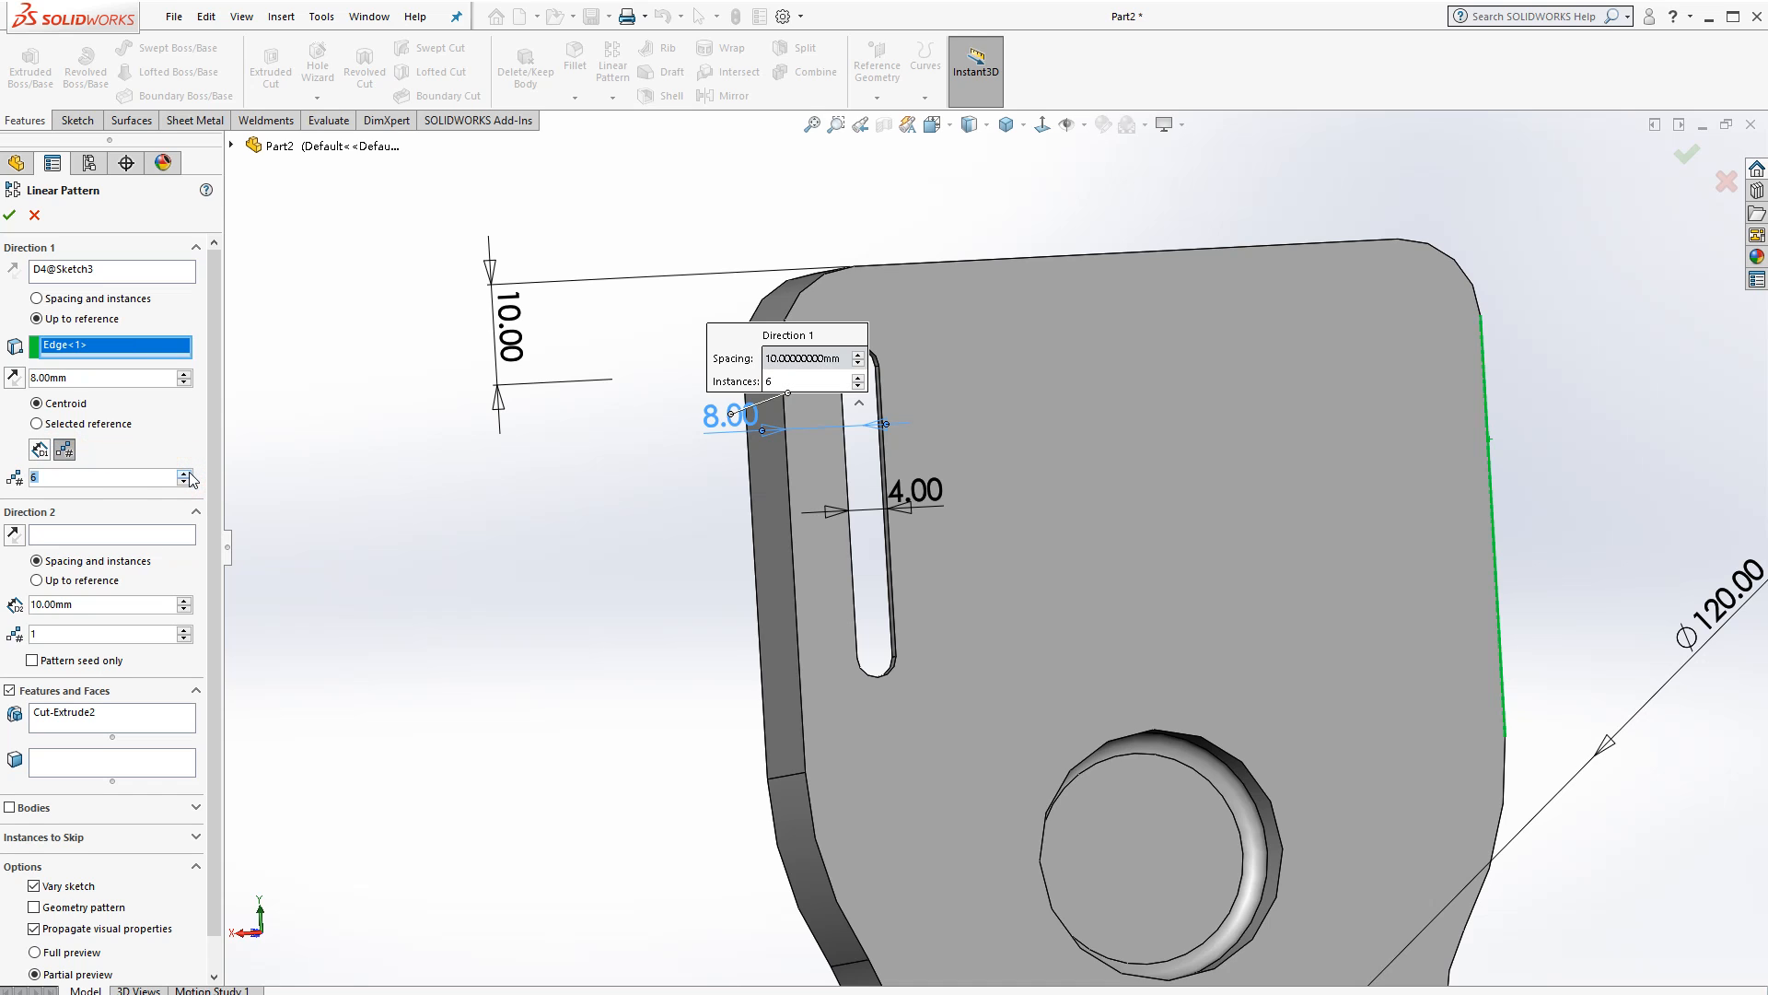
left_click(185, 482)
left_click(195, 514)
left_click(118, 576)
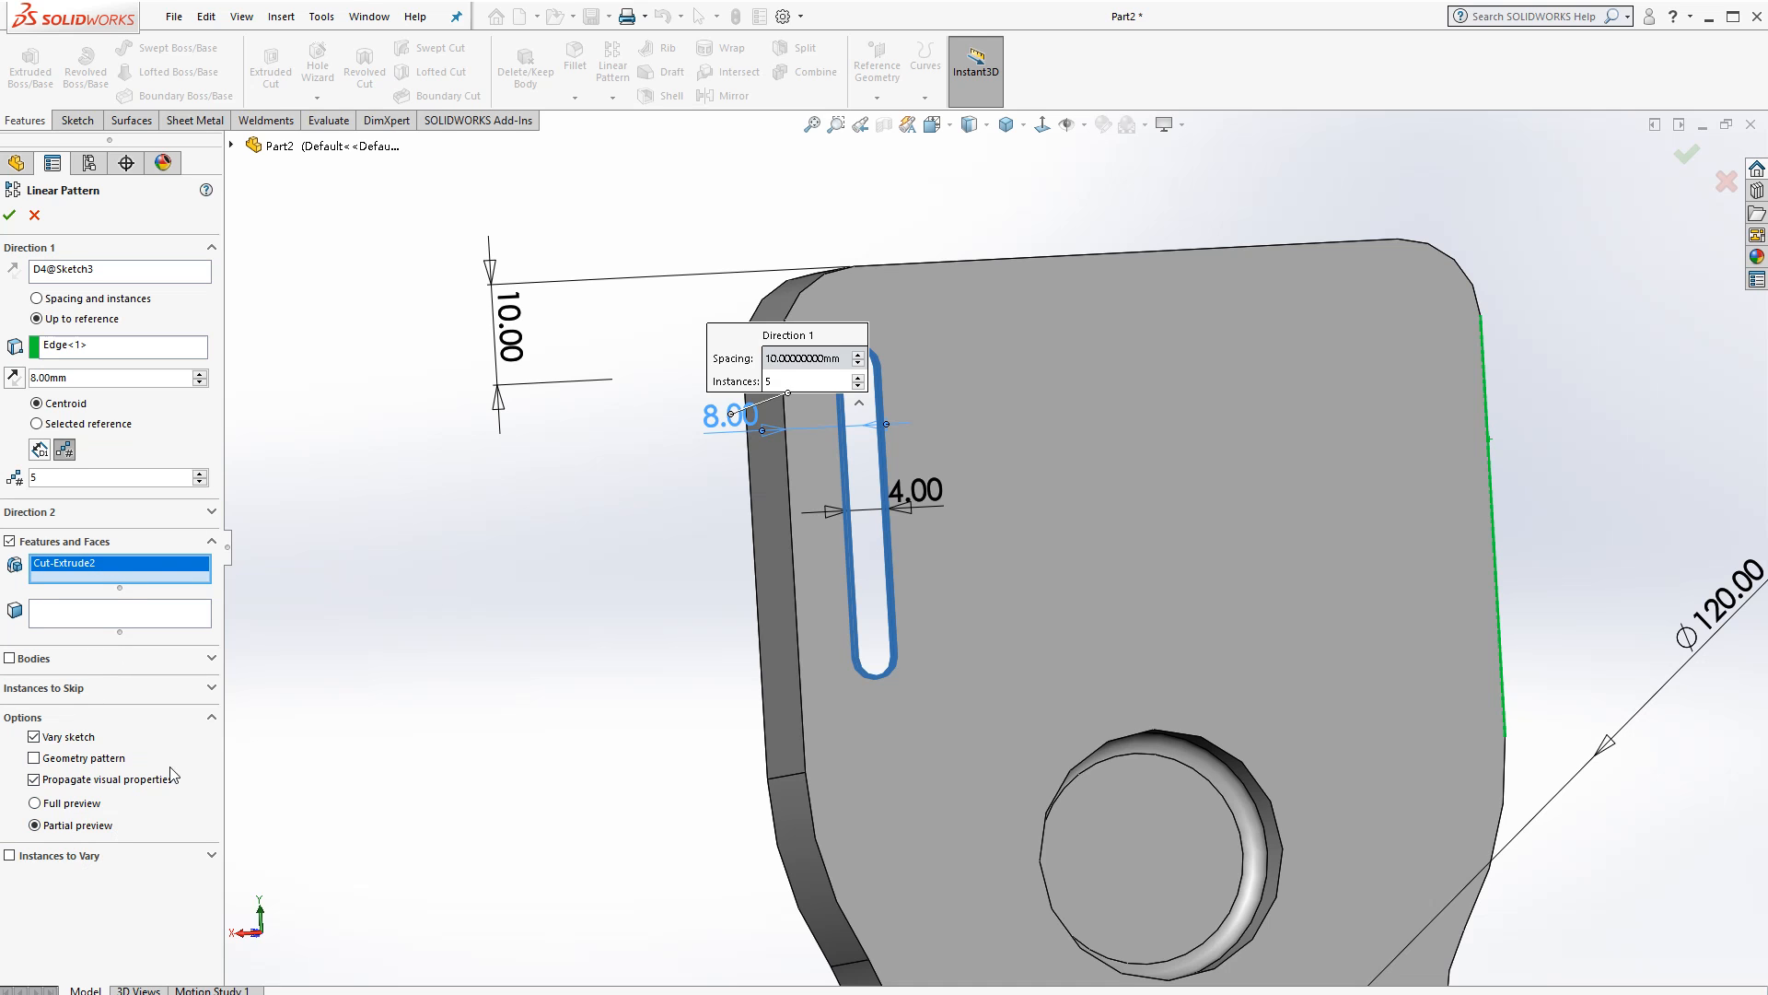
left_click(85, 807)
middle_click_drag(662, 537, 1131, 659)
left_click(9, 215)
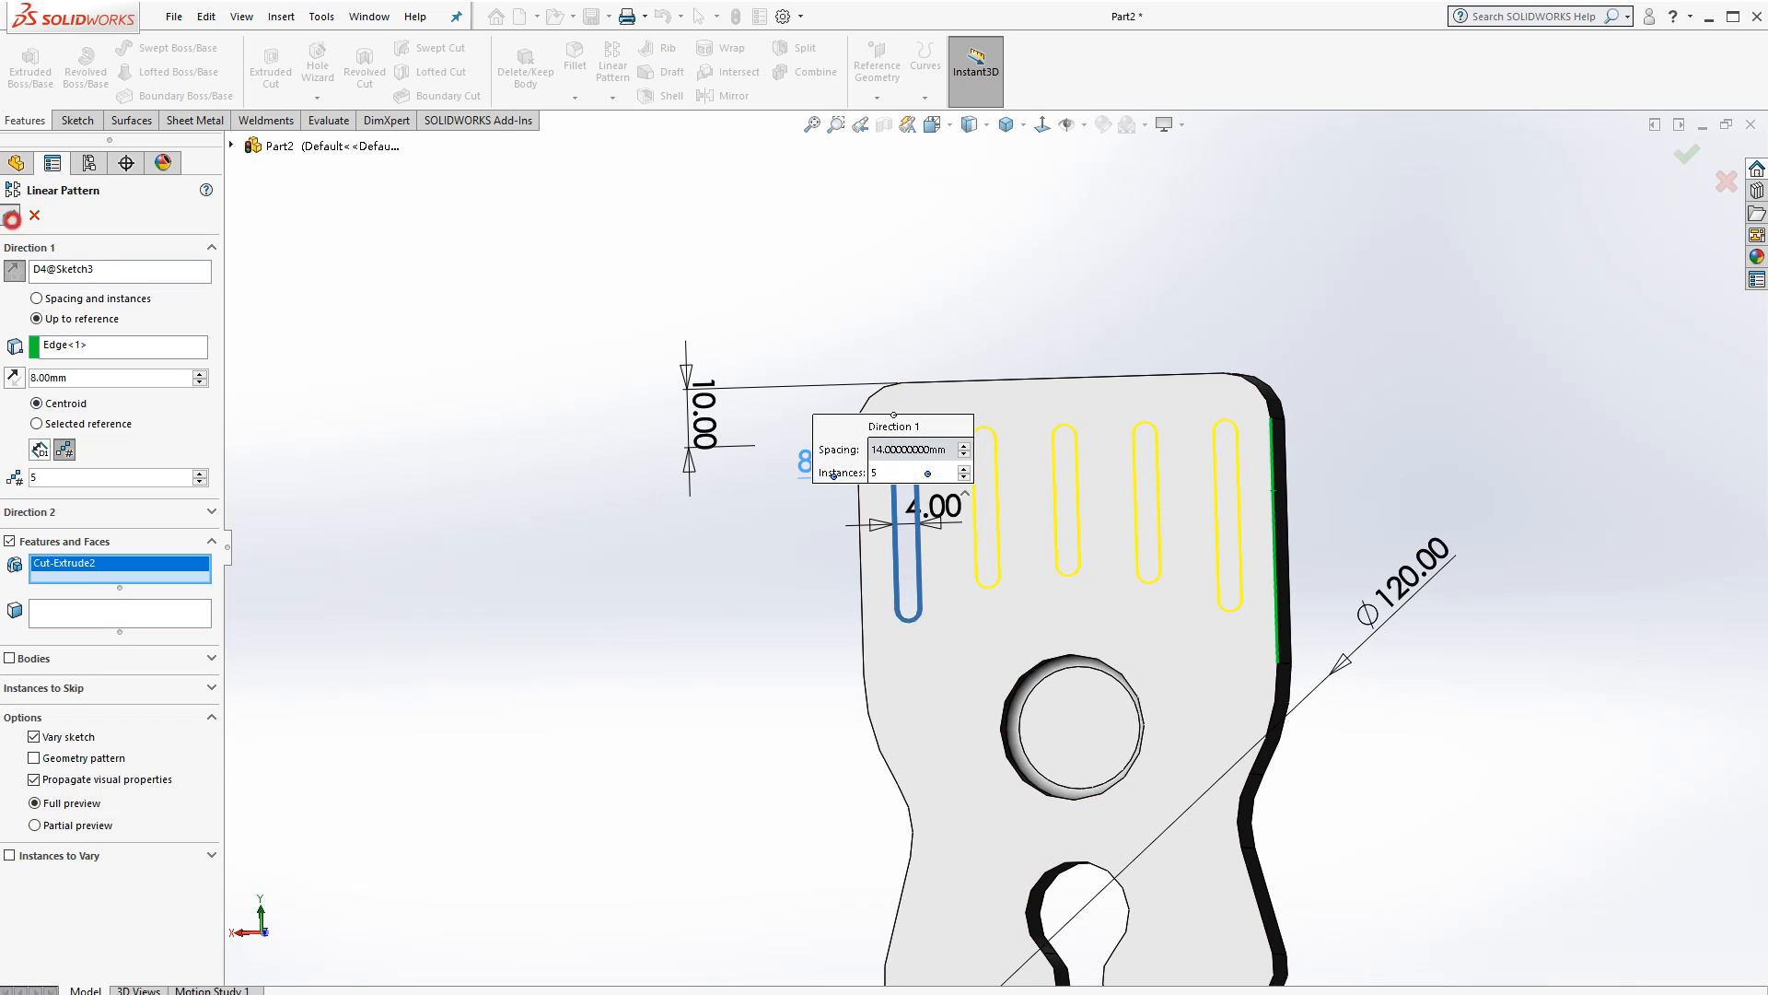
Inspect the patterned slots in the isometric view and from the rear side of the plate
left_click(1007, 125)
left_click(1029, 152)
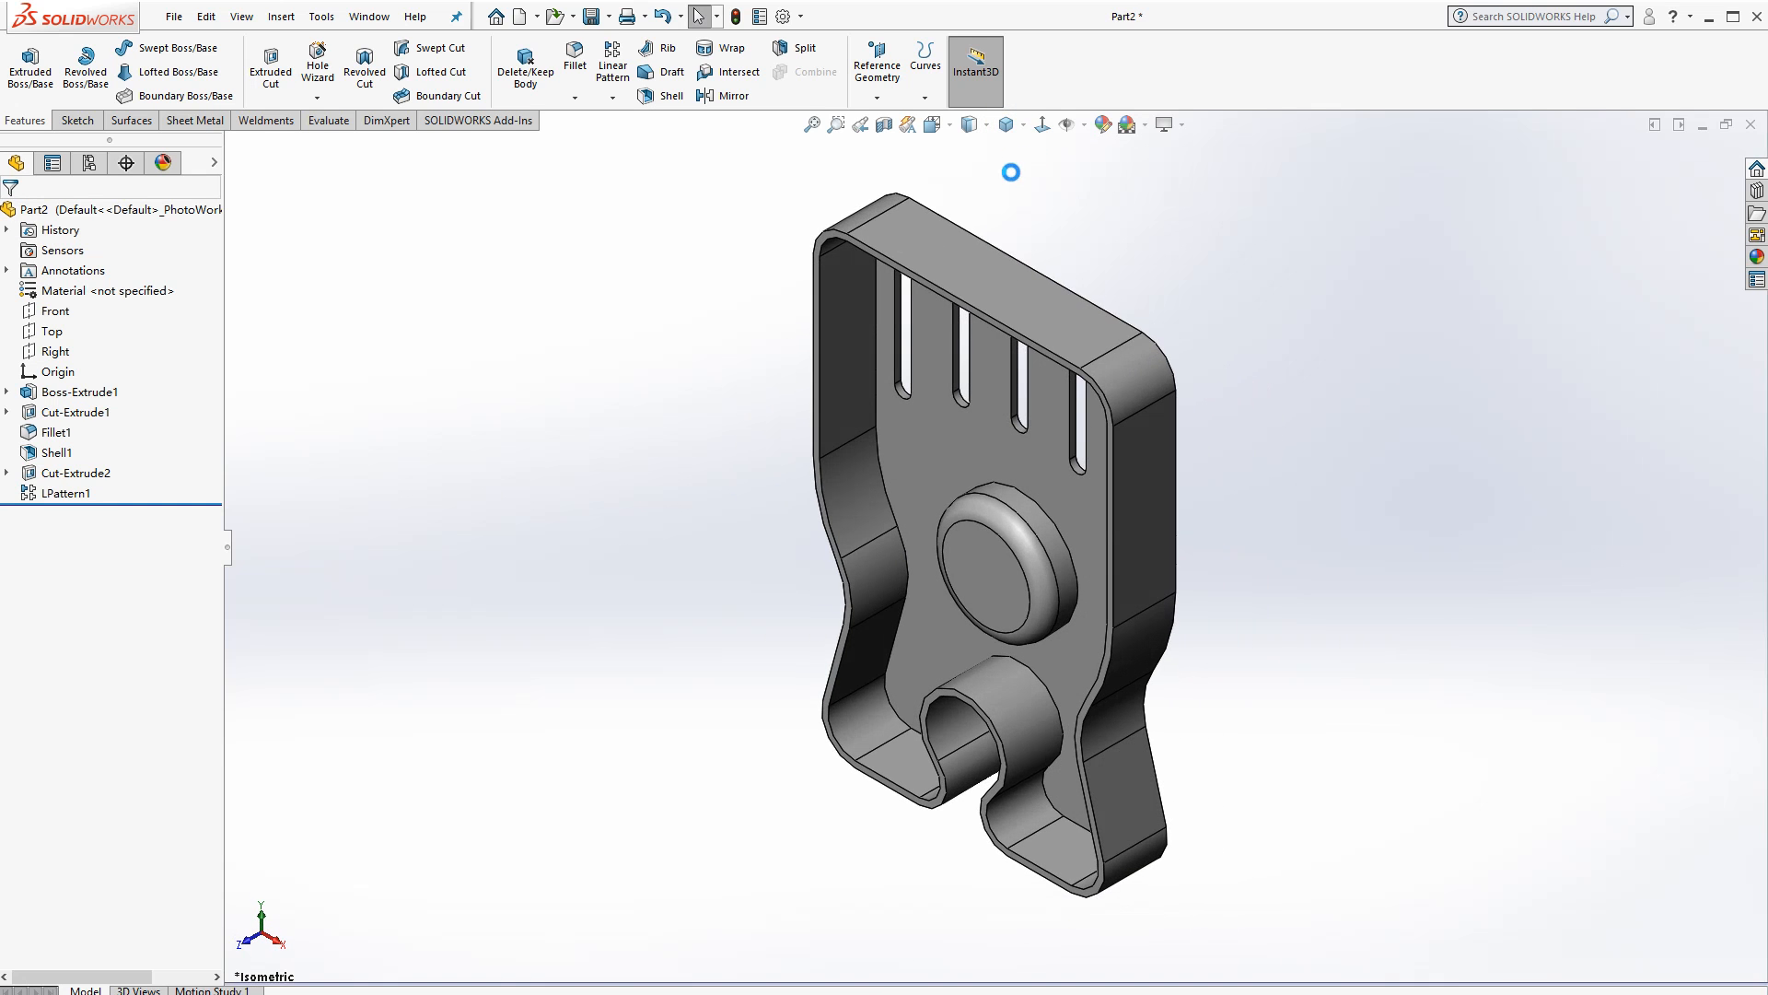
left_click(1275, 453)
scroll(1177, 619, "up", 3)
middle_click_drag(1175, 617, 942, 612)
left_click(734, 481)
left_click(557, 488)
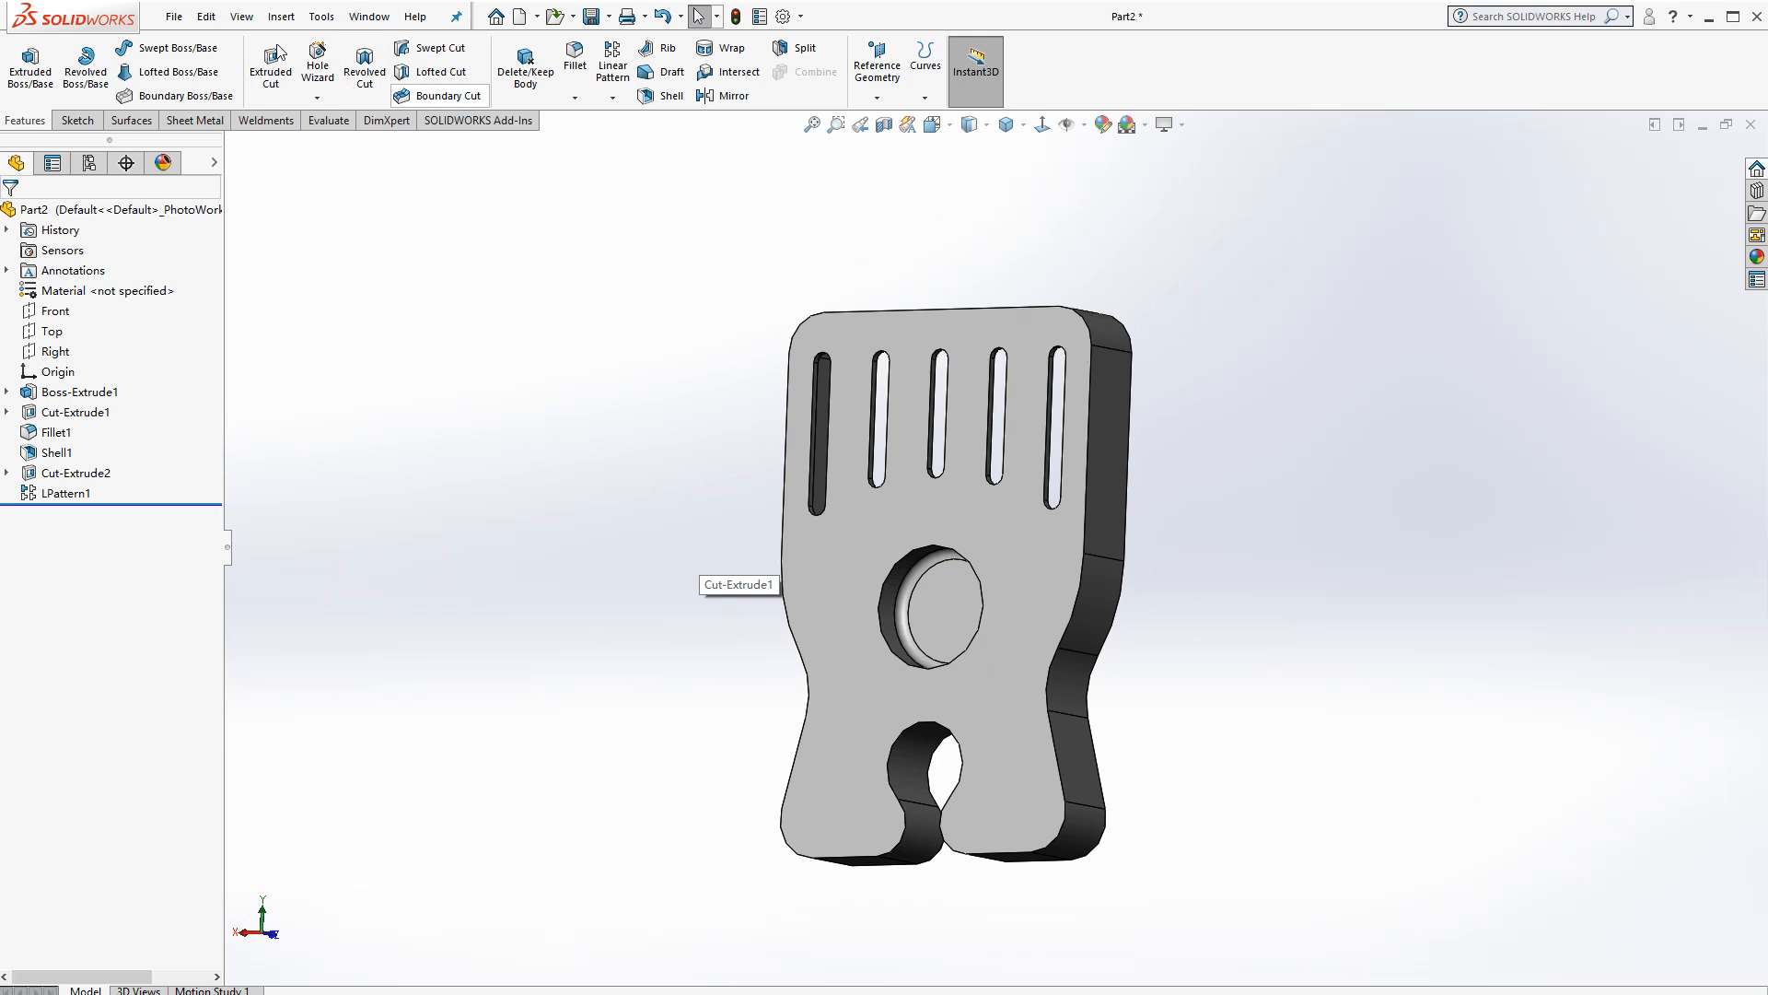
Calculate the part's mass properties and compare its volume with the answer given in the reference drawing
left_click(331, 120)
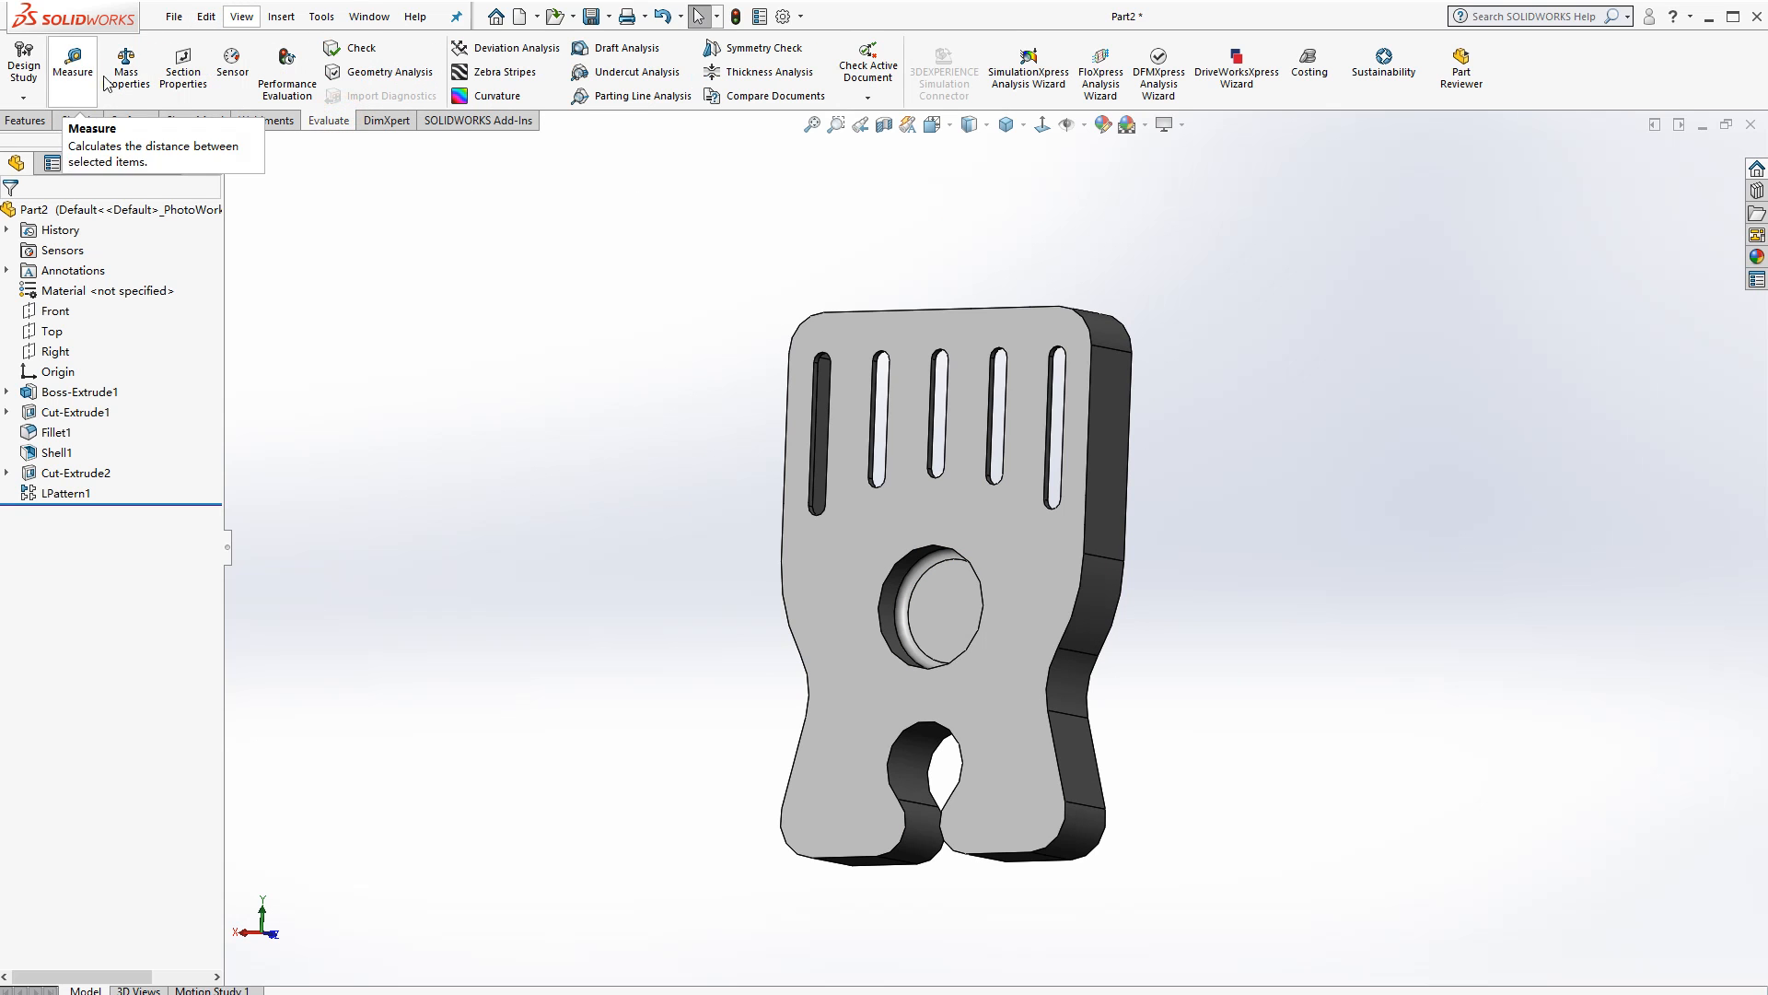
left_click(132, 75)
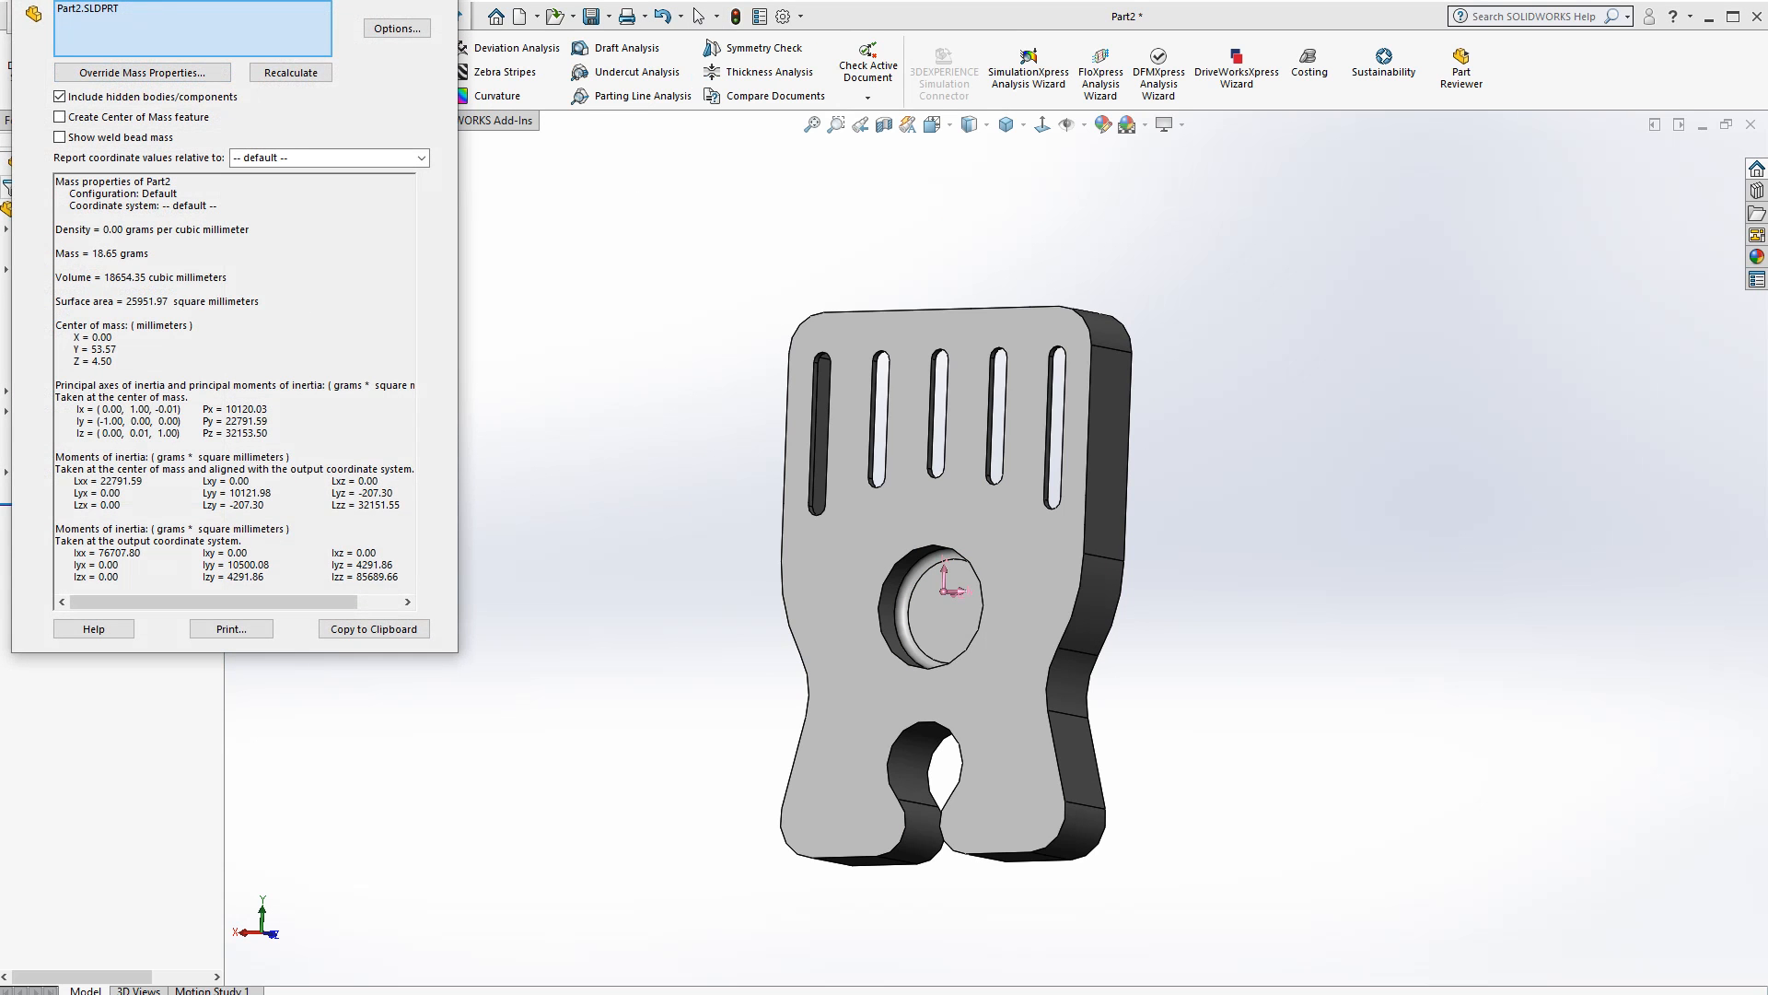
key("alt+Tab")
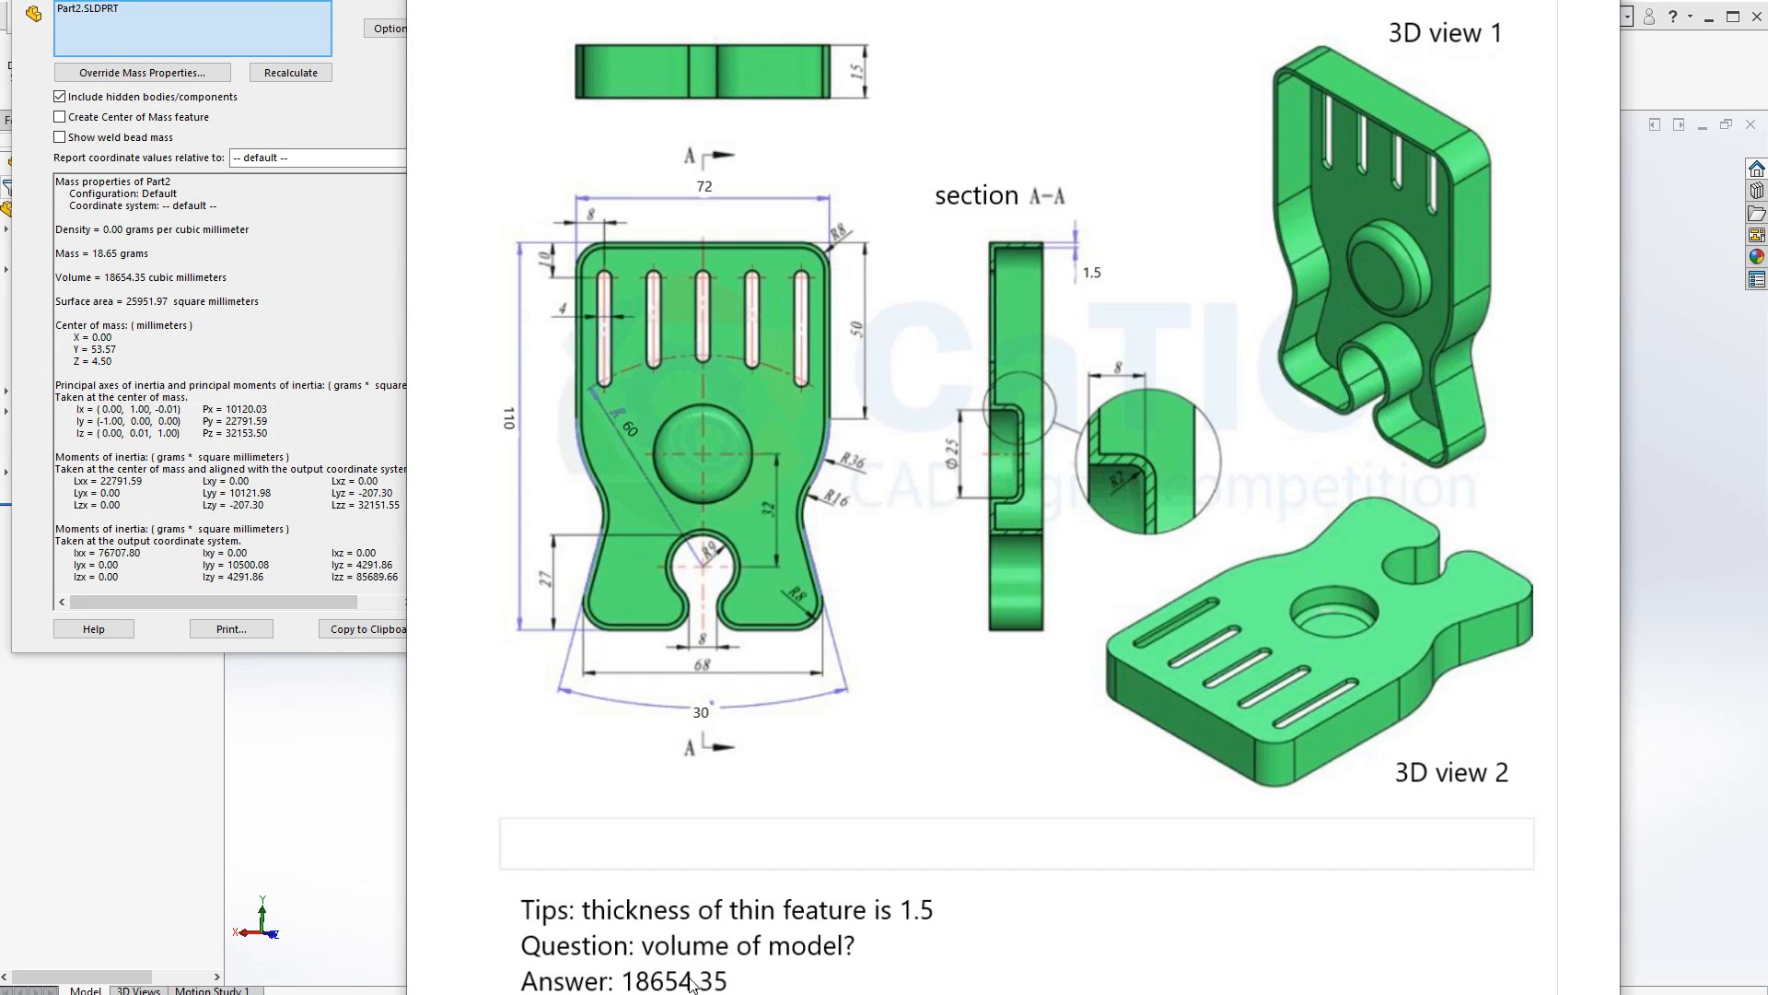
left_click(103, 281)
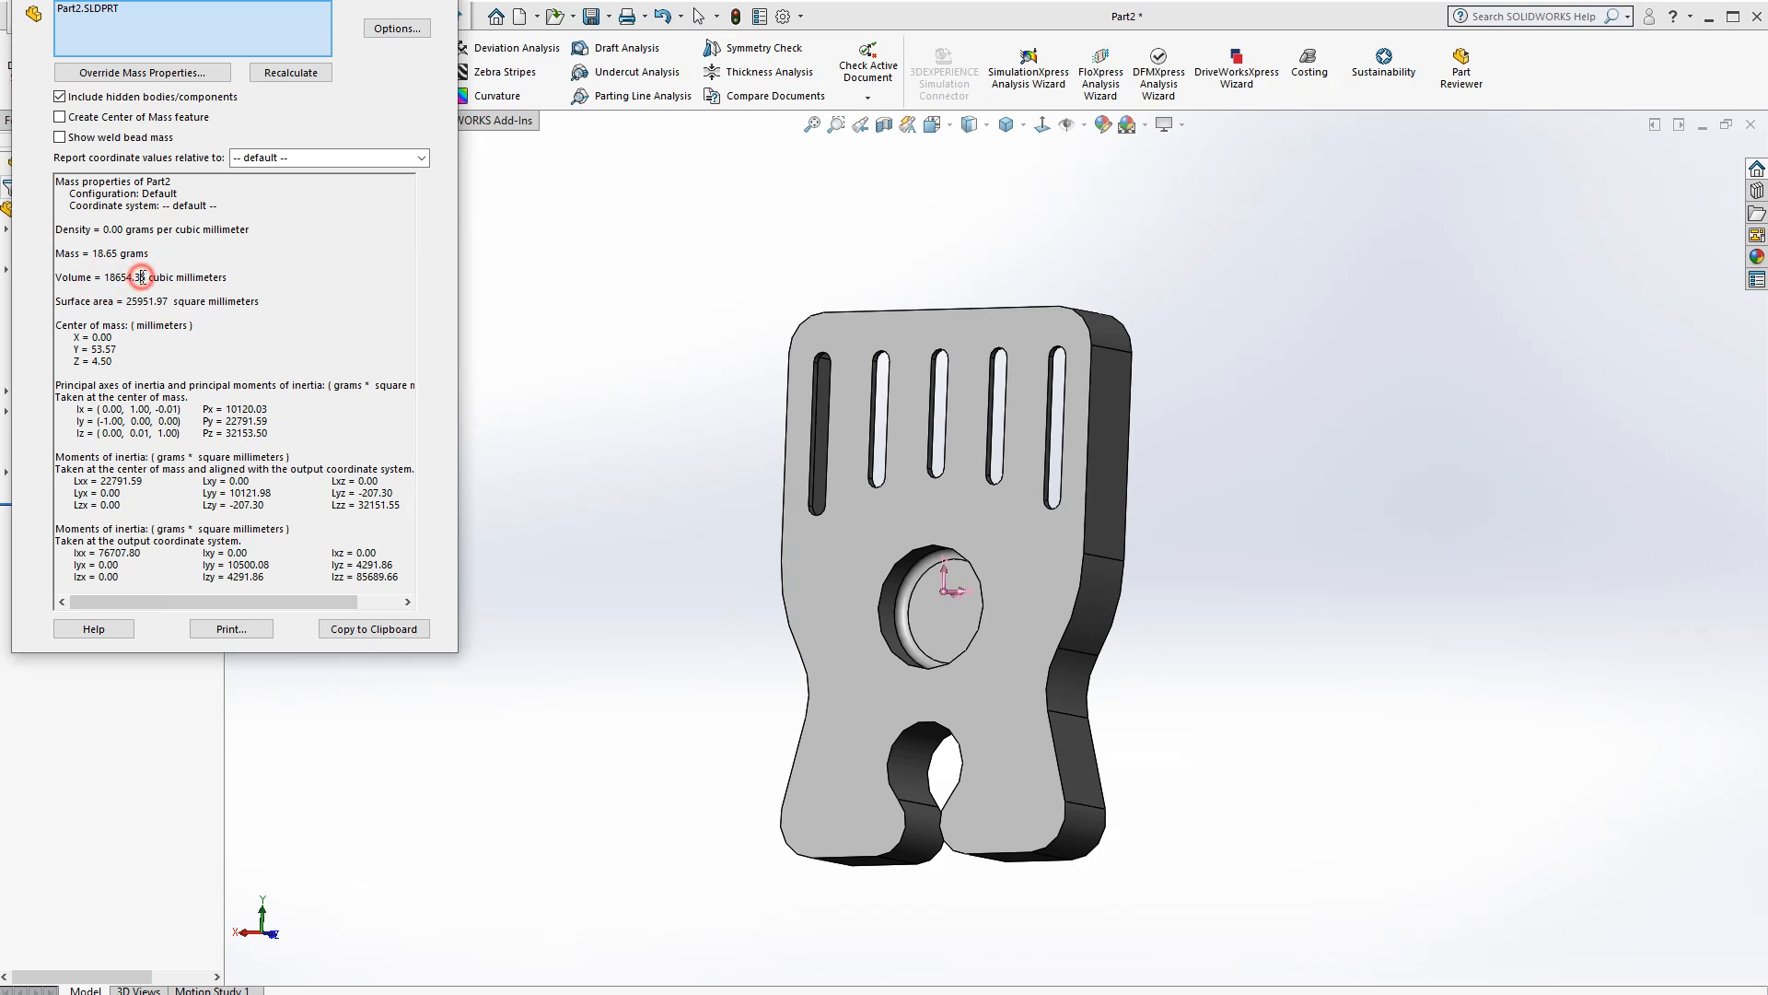
mouse_move(145, 276)
left_mouse_down()
mouse_move(105, 276)
mouse_move(144, 276)
left_mouse_up()
key("alt+Tab")
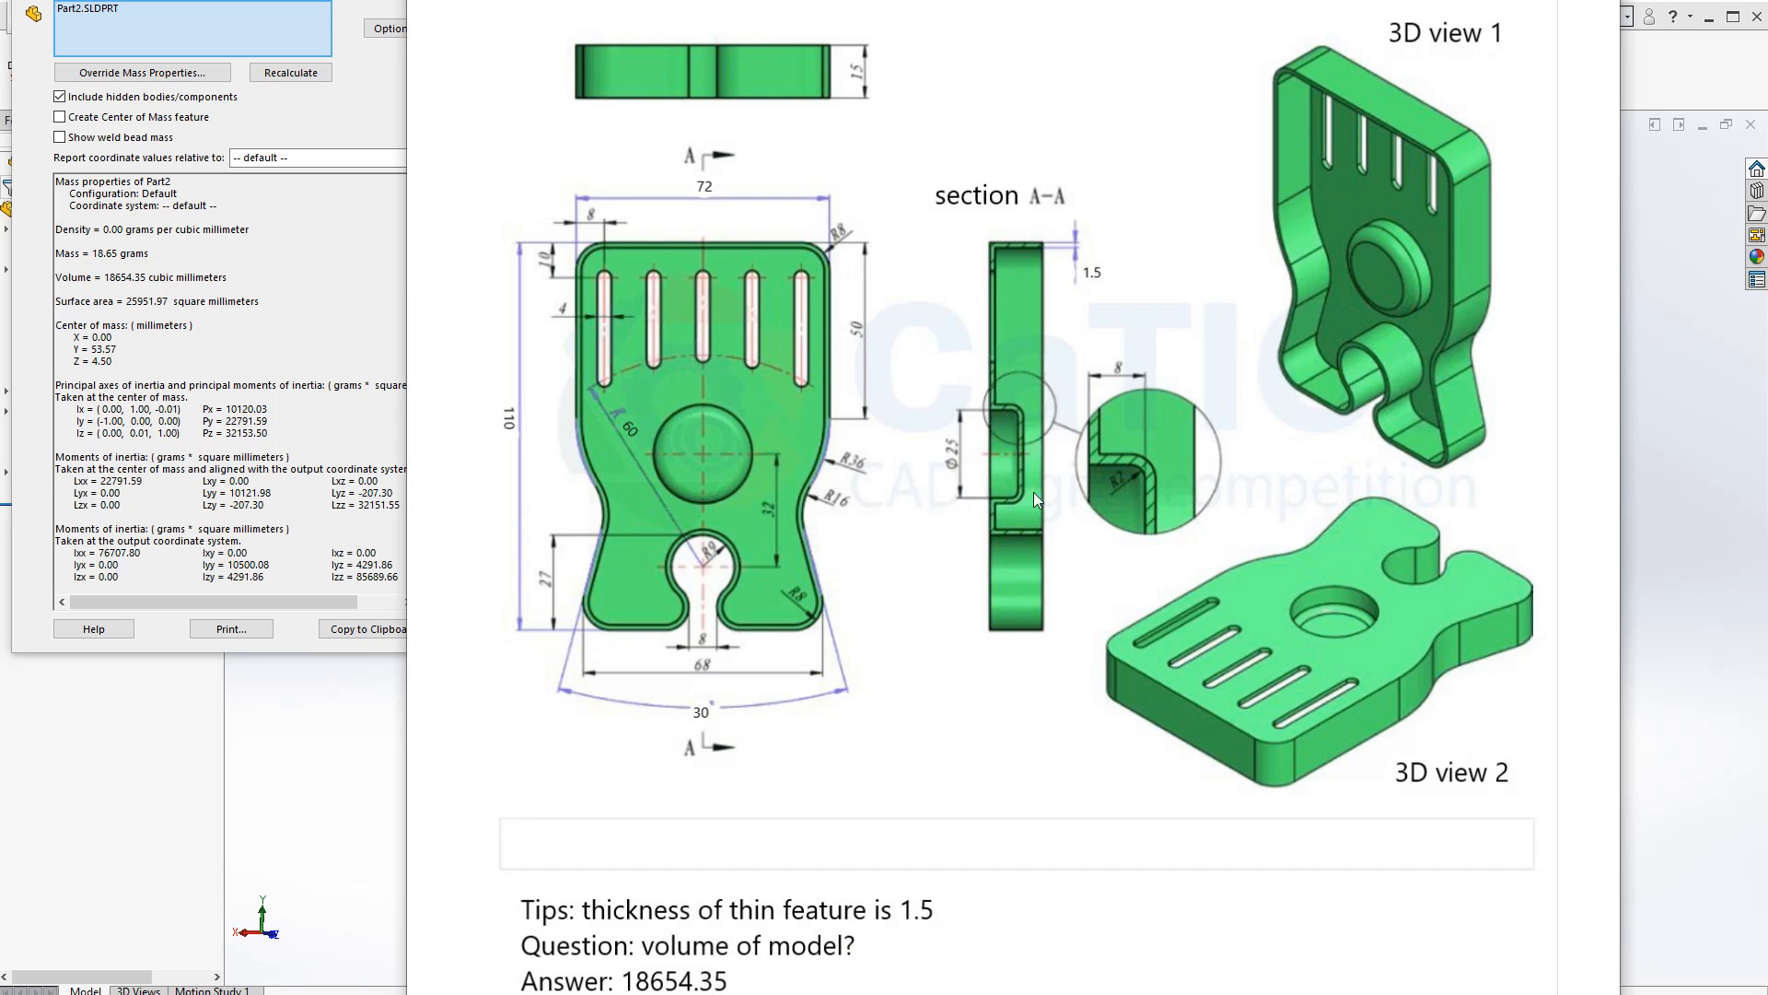
left_click(340, 725)
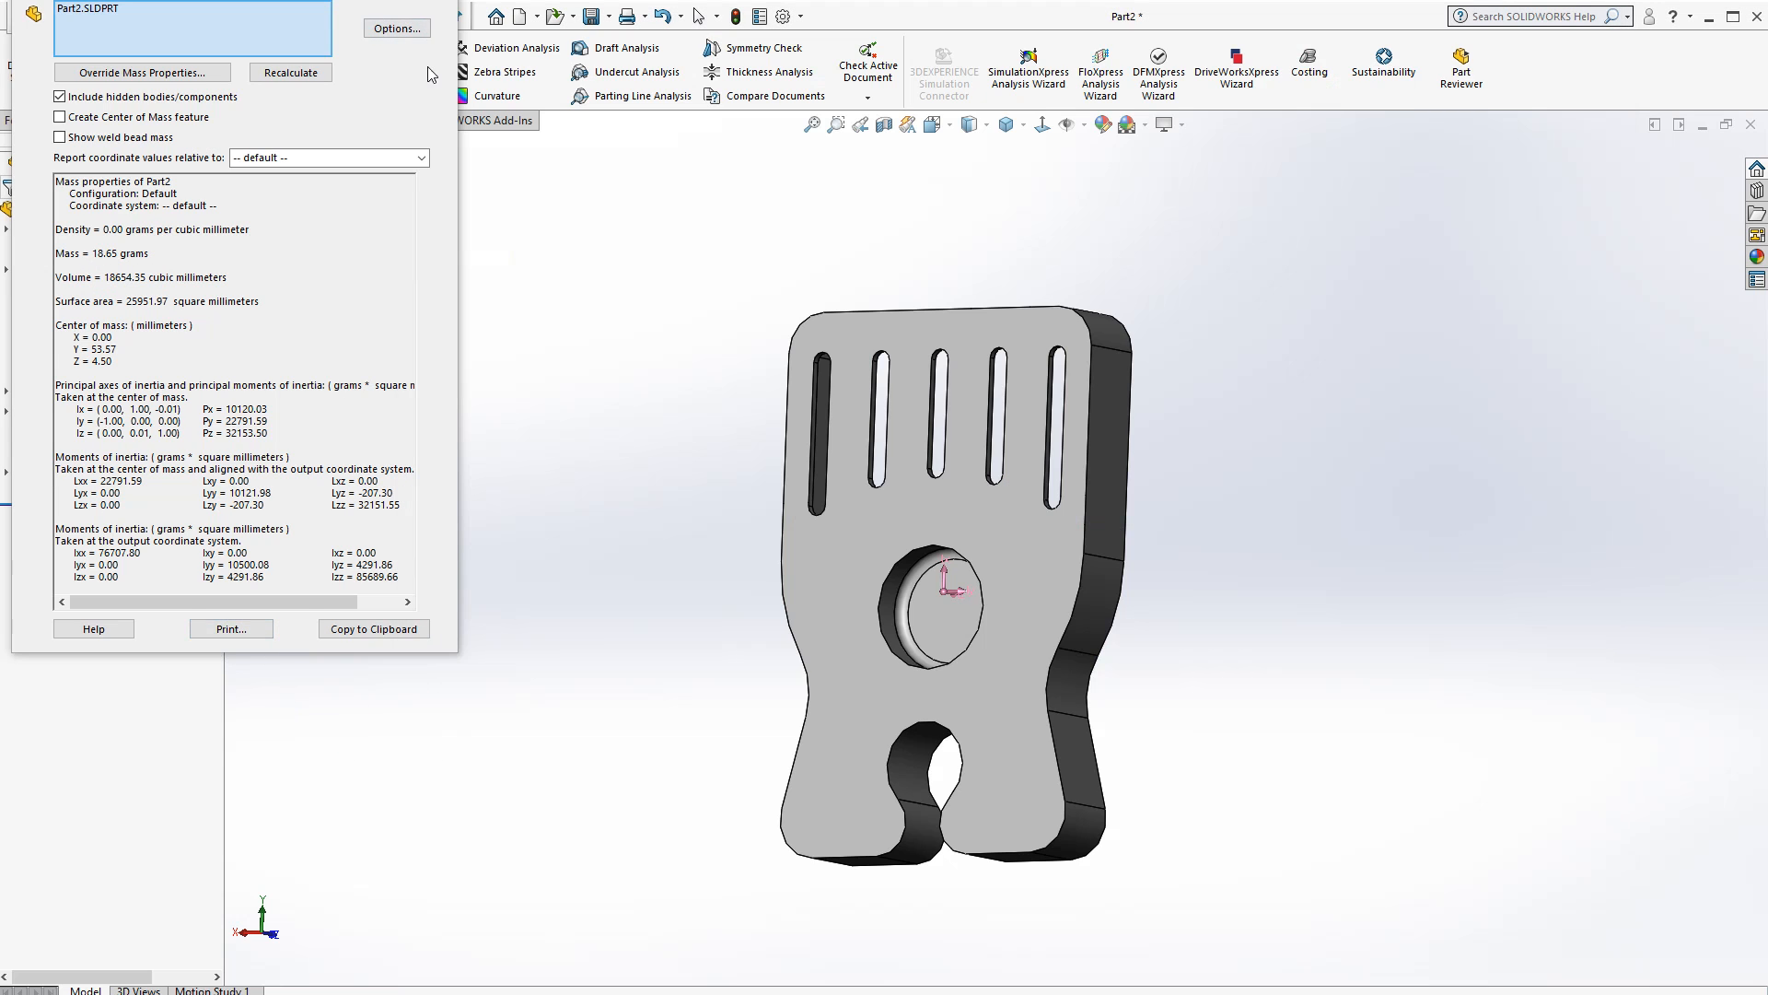
key("Escape")
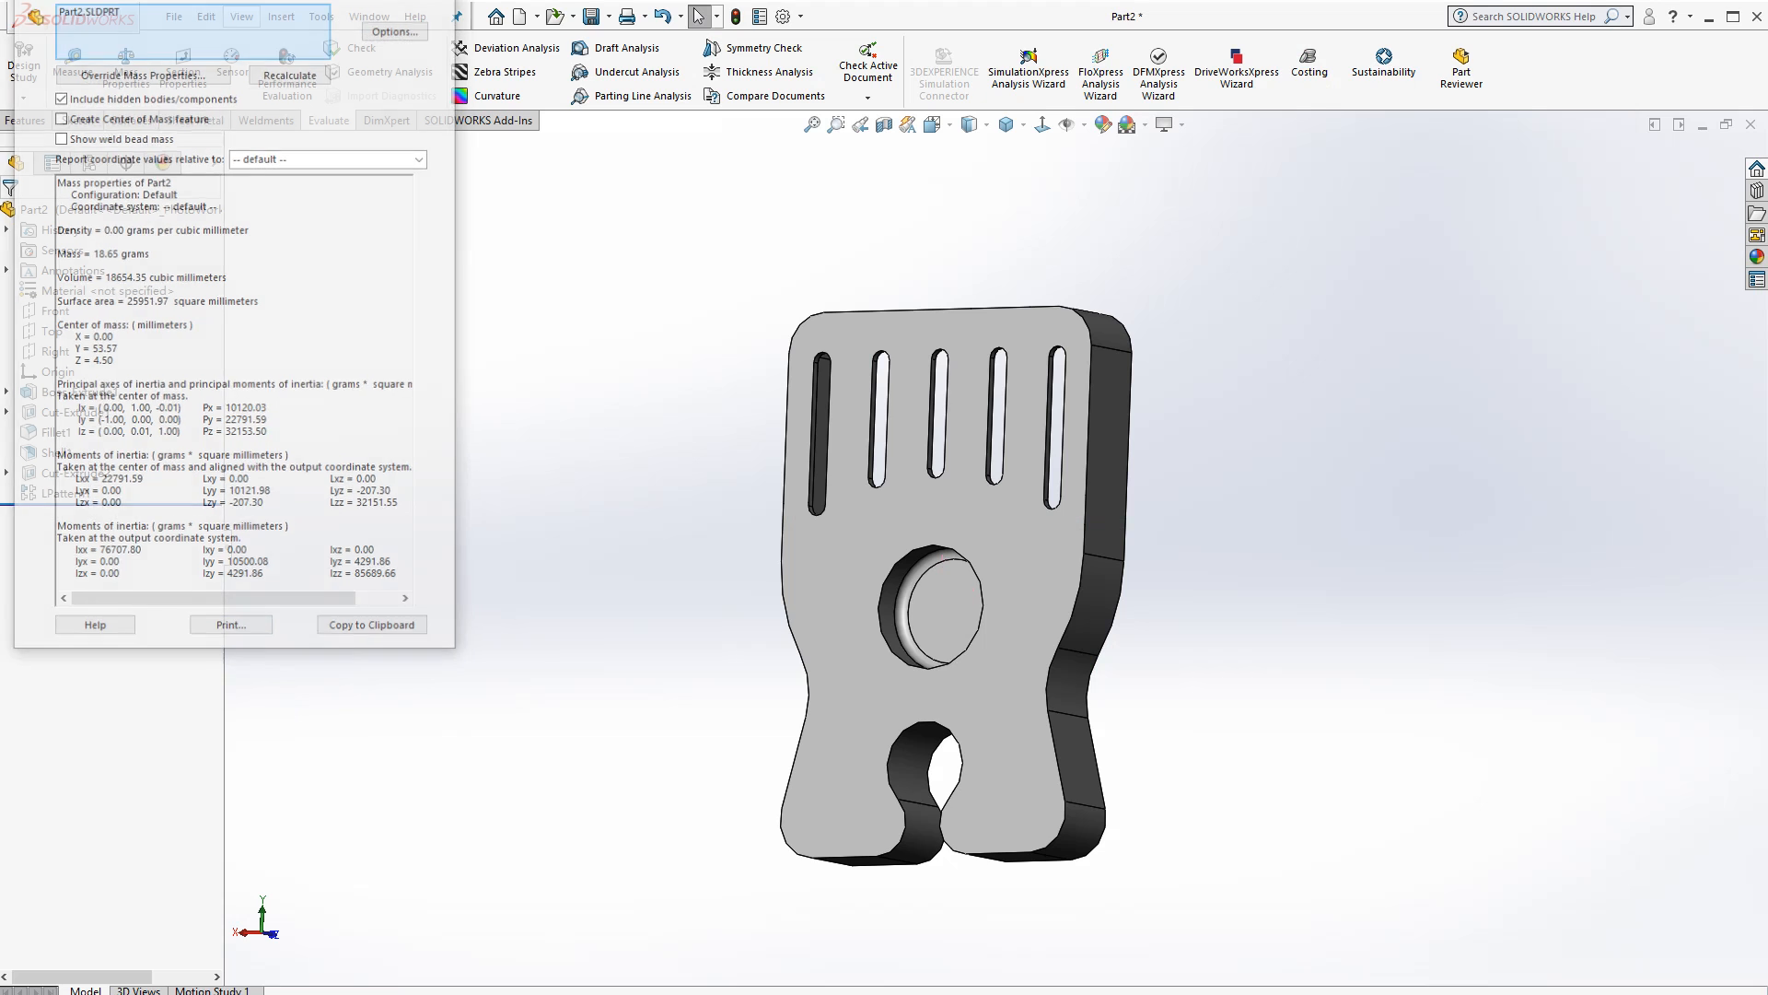
Change the model's display style and inspect the finished plate from its flat face and its side
left_click(474, 344)
middle_click_drag(569, 422, 619, 447)
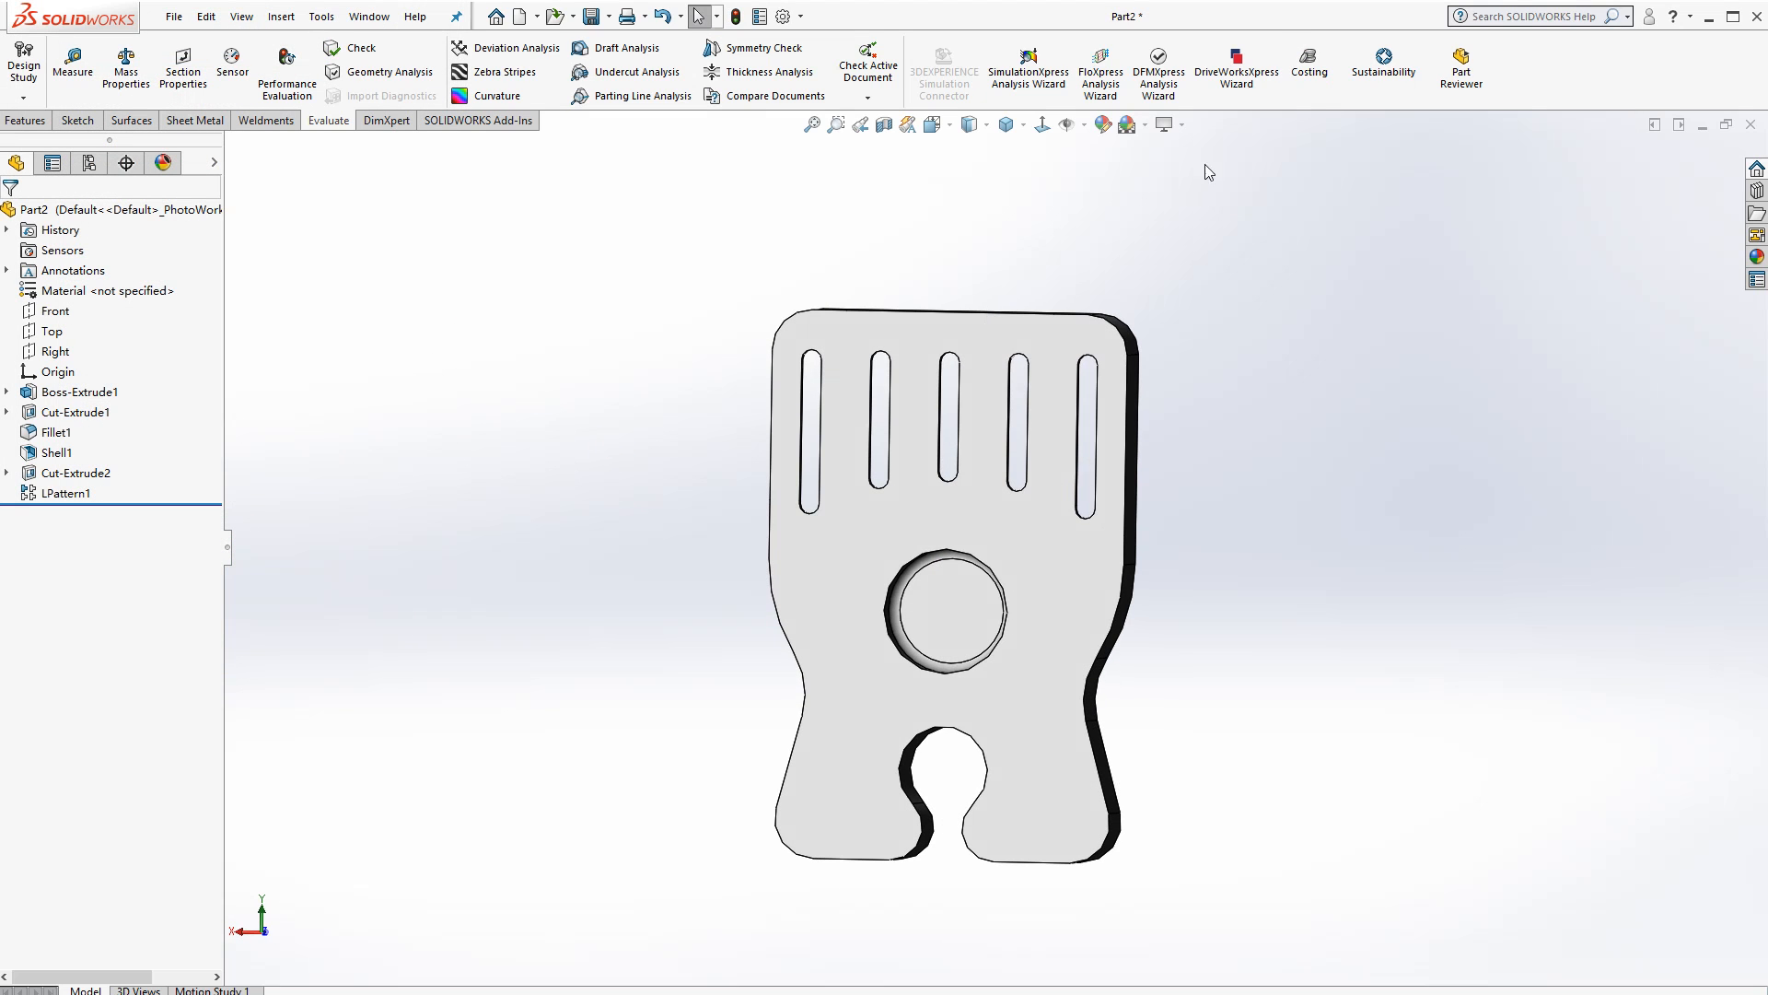
left_click(1023, 124)
left_click(1038, 174)
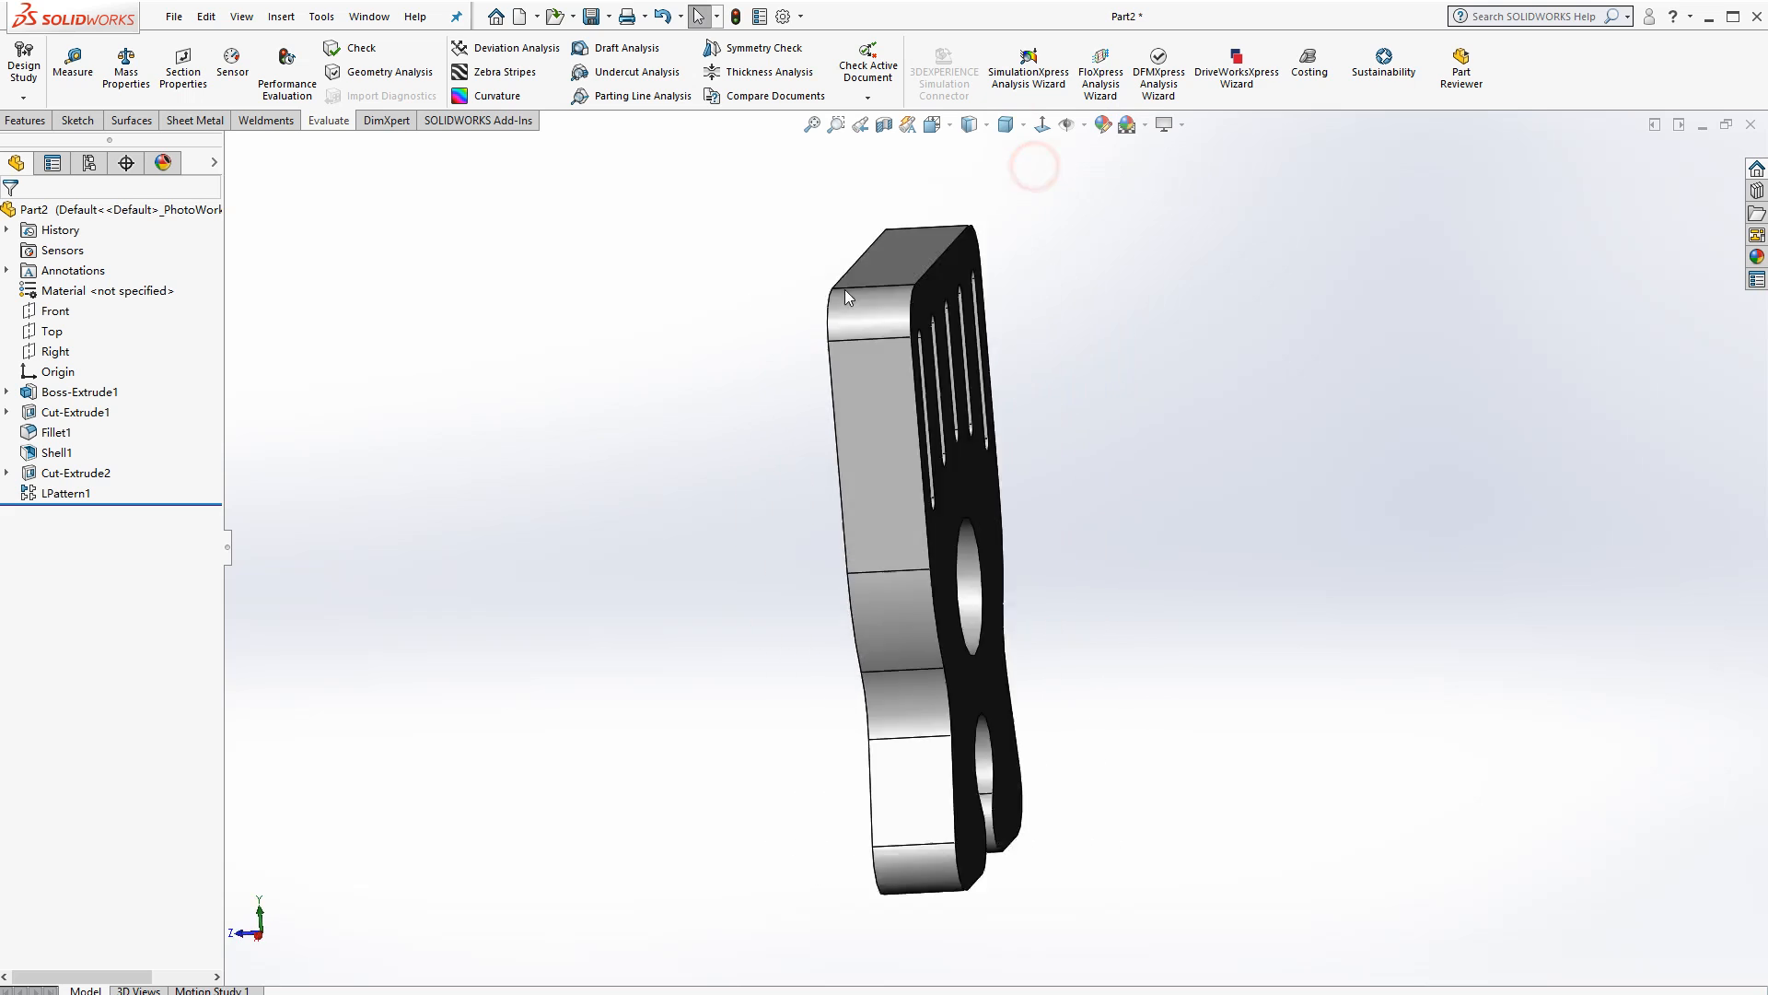